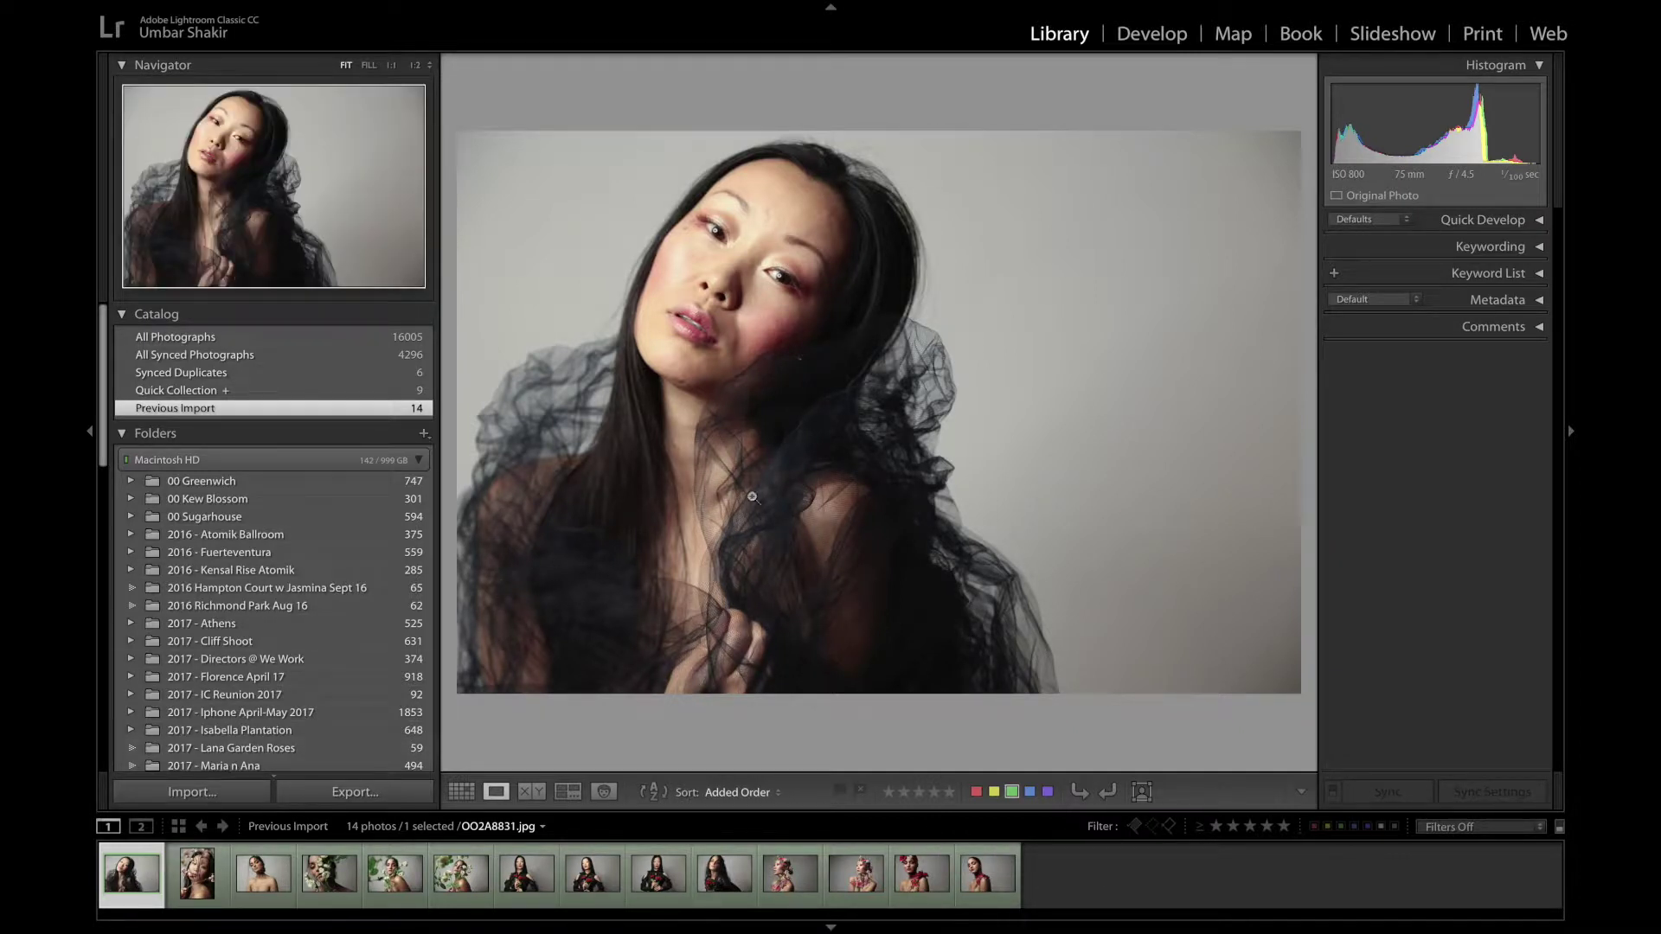
# Develop the portrait's basic tones with Temp -5, Exposure +0.20, Contrast -10 and Vibrance +5
pyautogui.click(1151, 34)
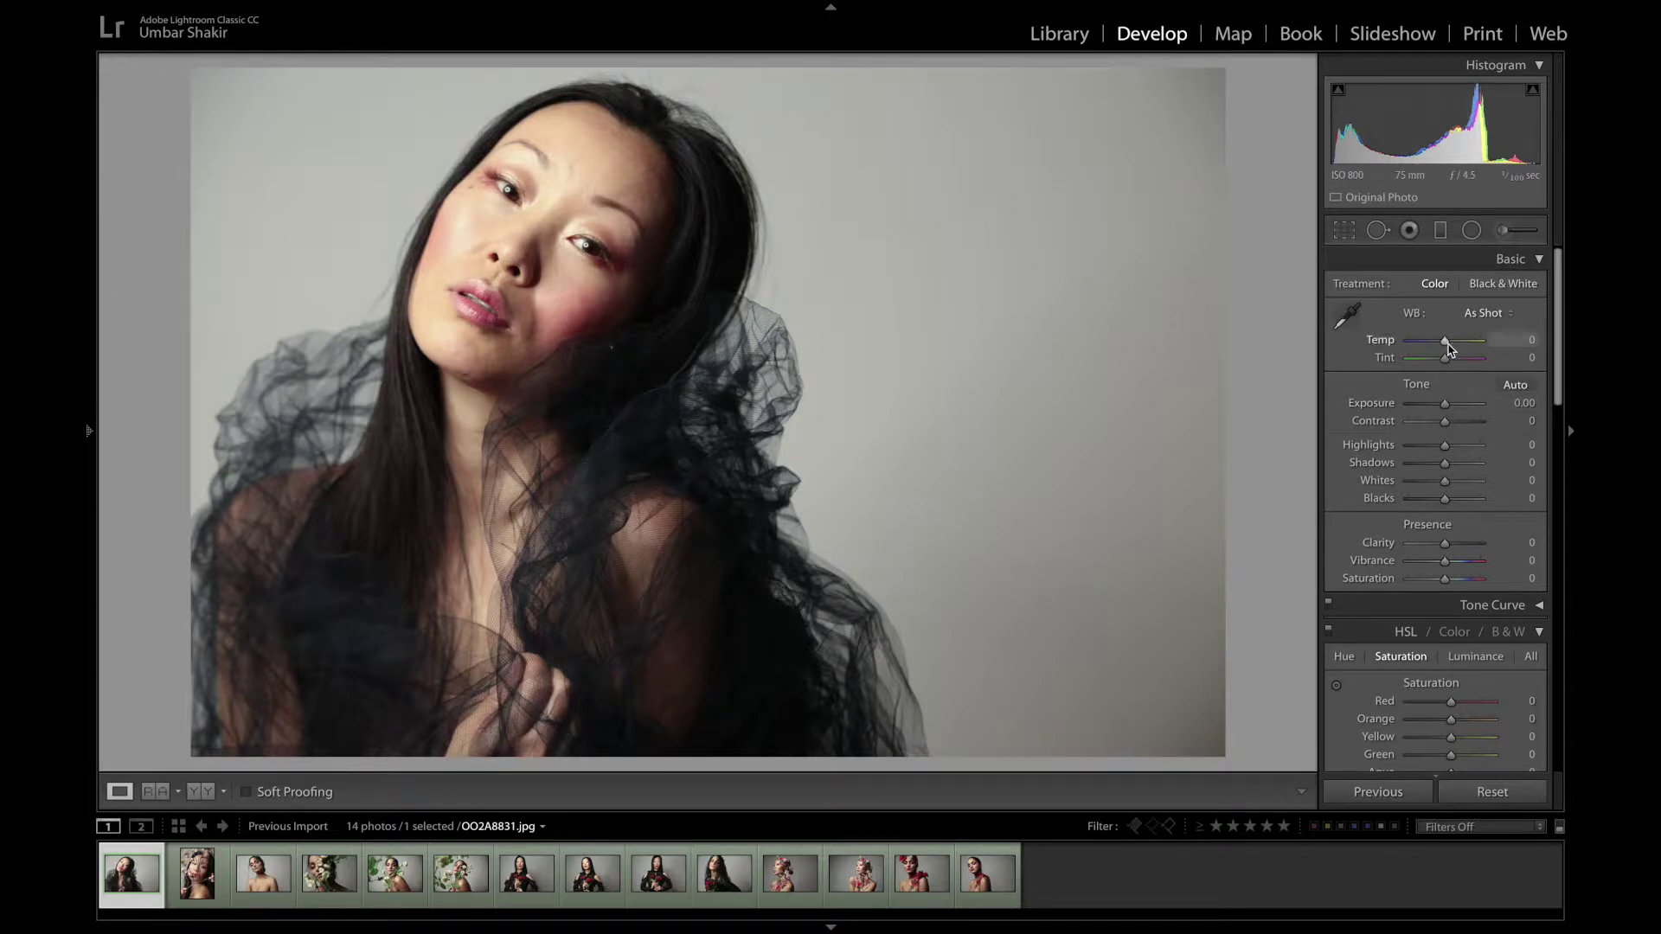
pyautogui.click(1446, 345)
pyautogui.moveTo(1449, 348); pyautogui.dragTo(1447, 348)
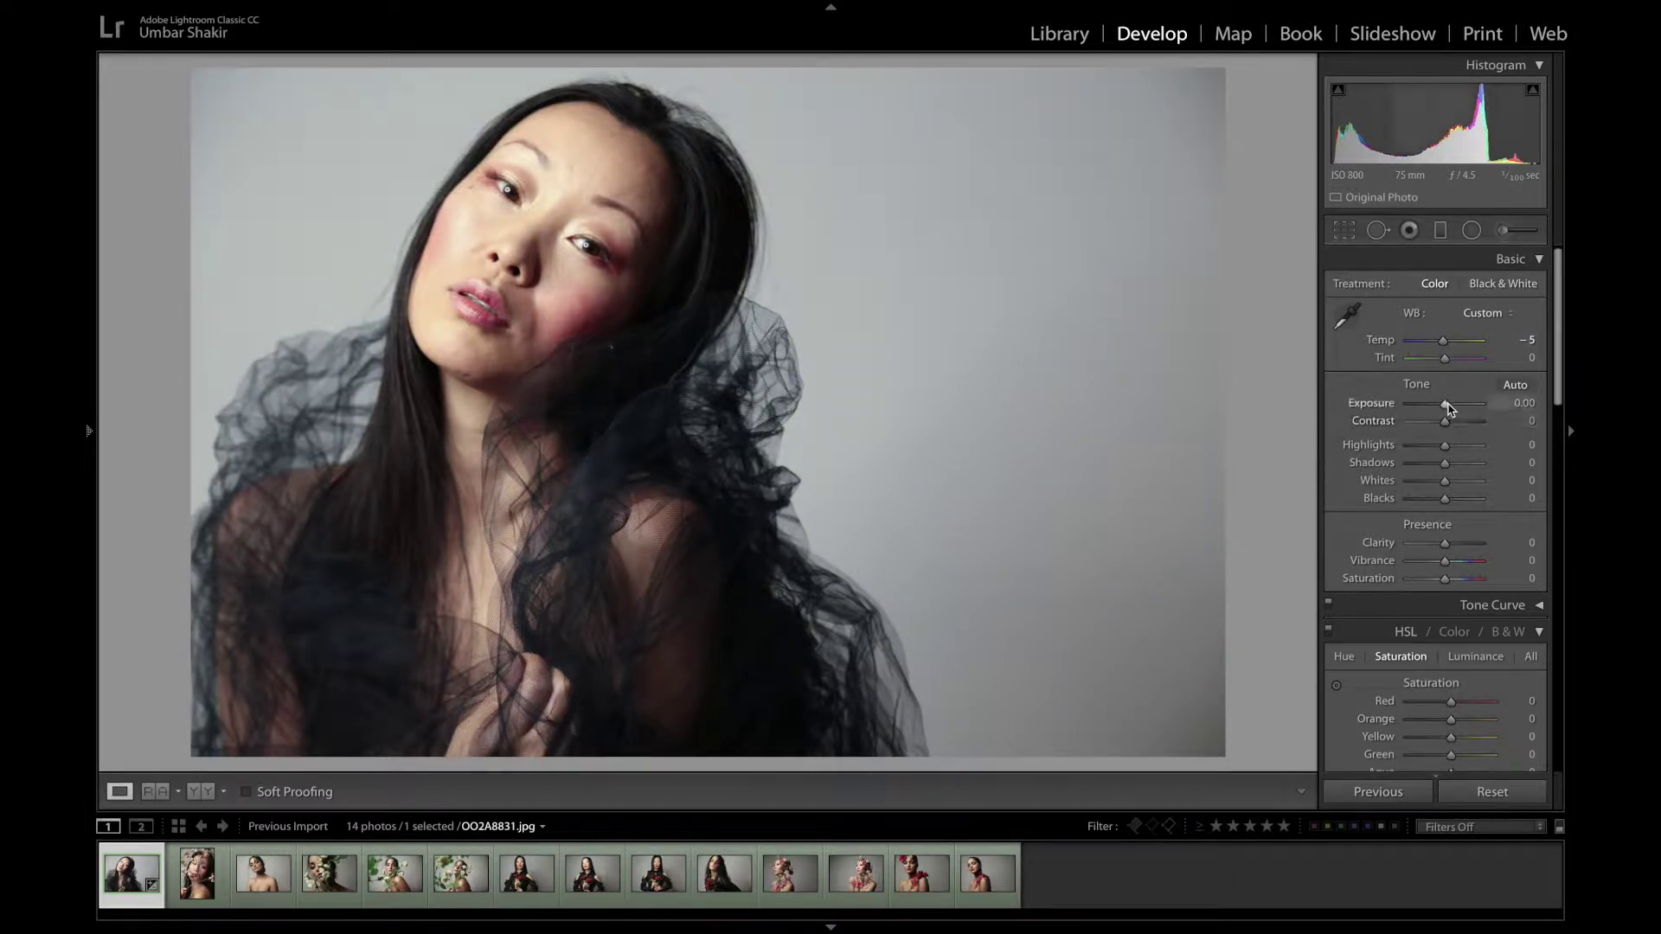
pyautogui.moveTo(1449, 408); pyautogui.dragTo(1451, 409)
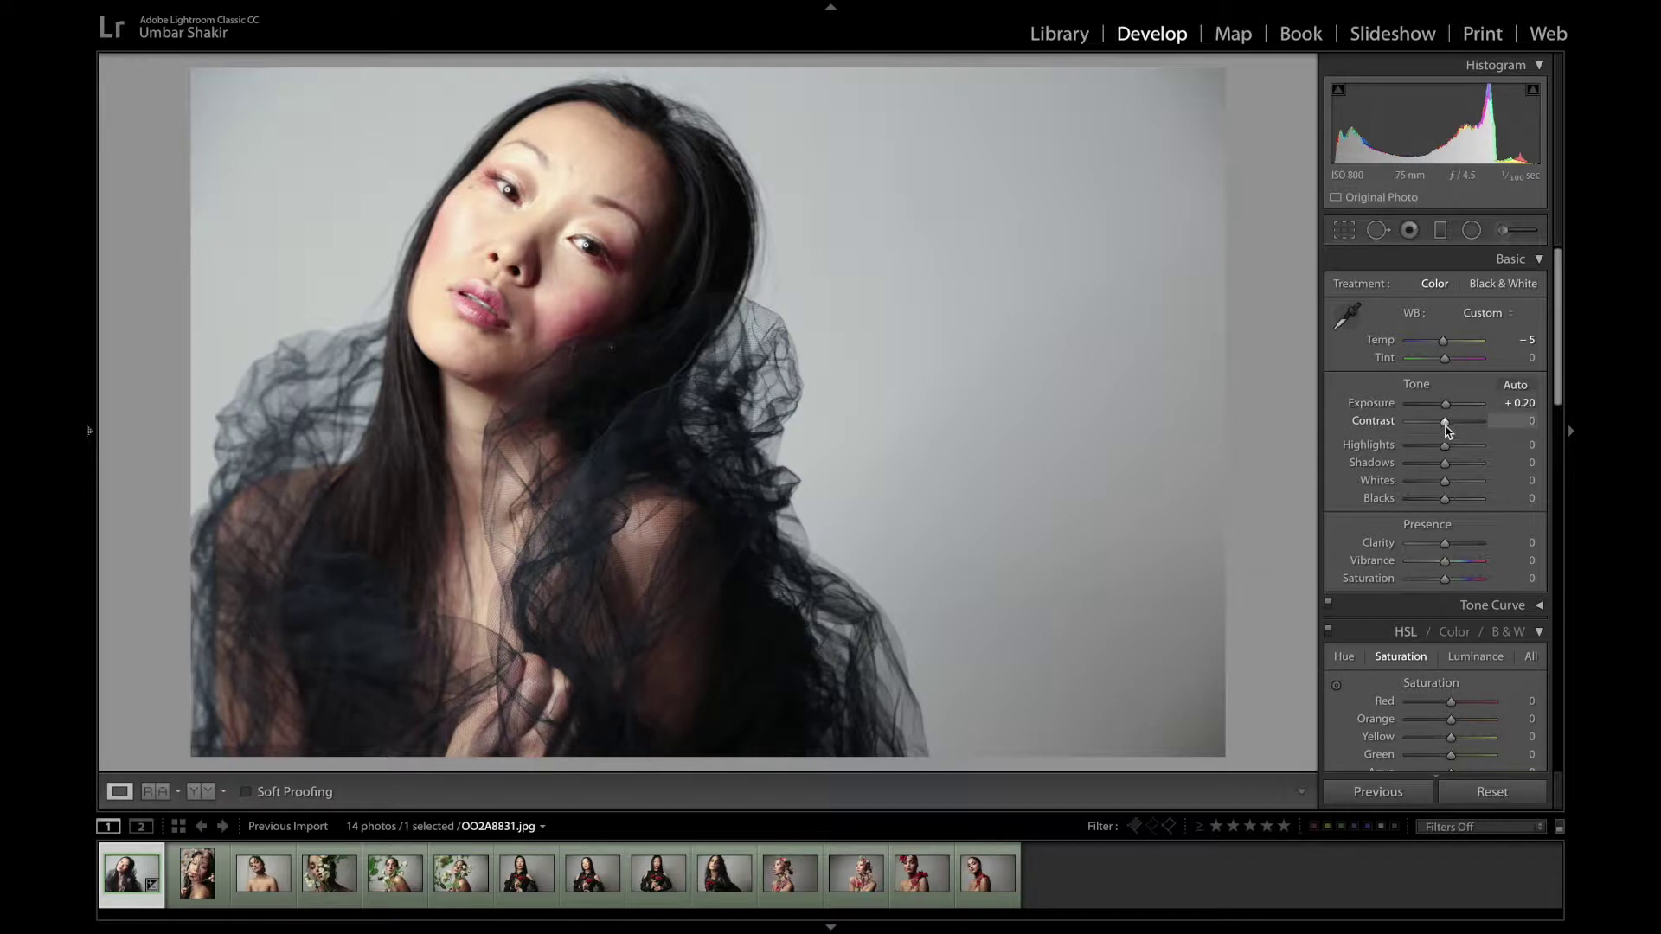
pyautogui.moveTo(1447, 430); pyautogui.dragTo(1442, 430)
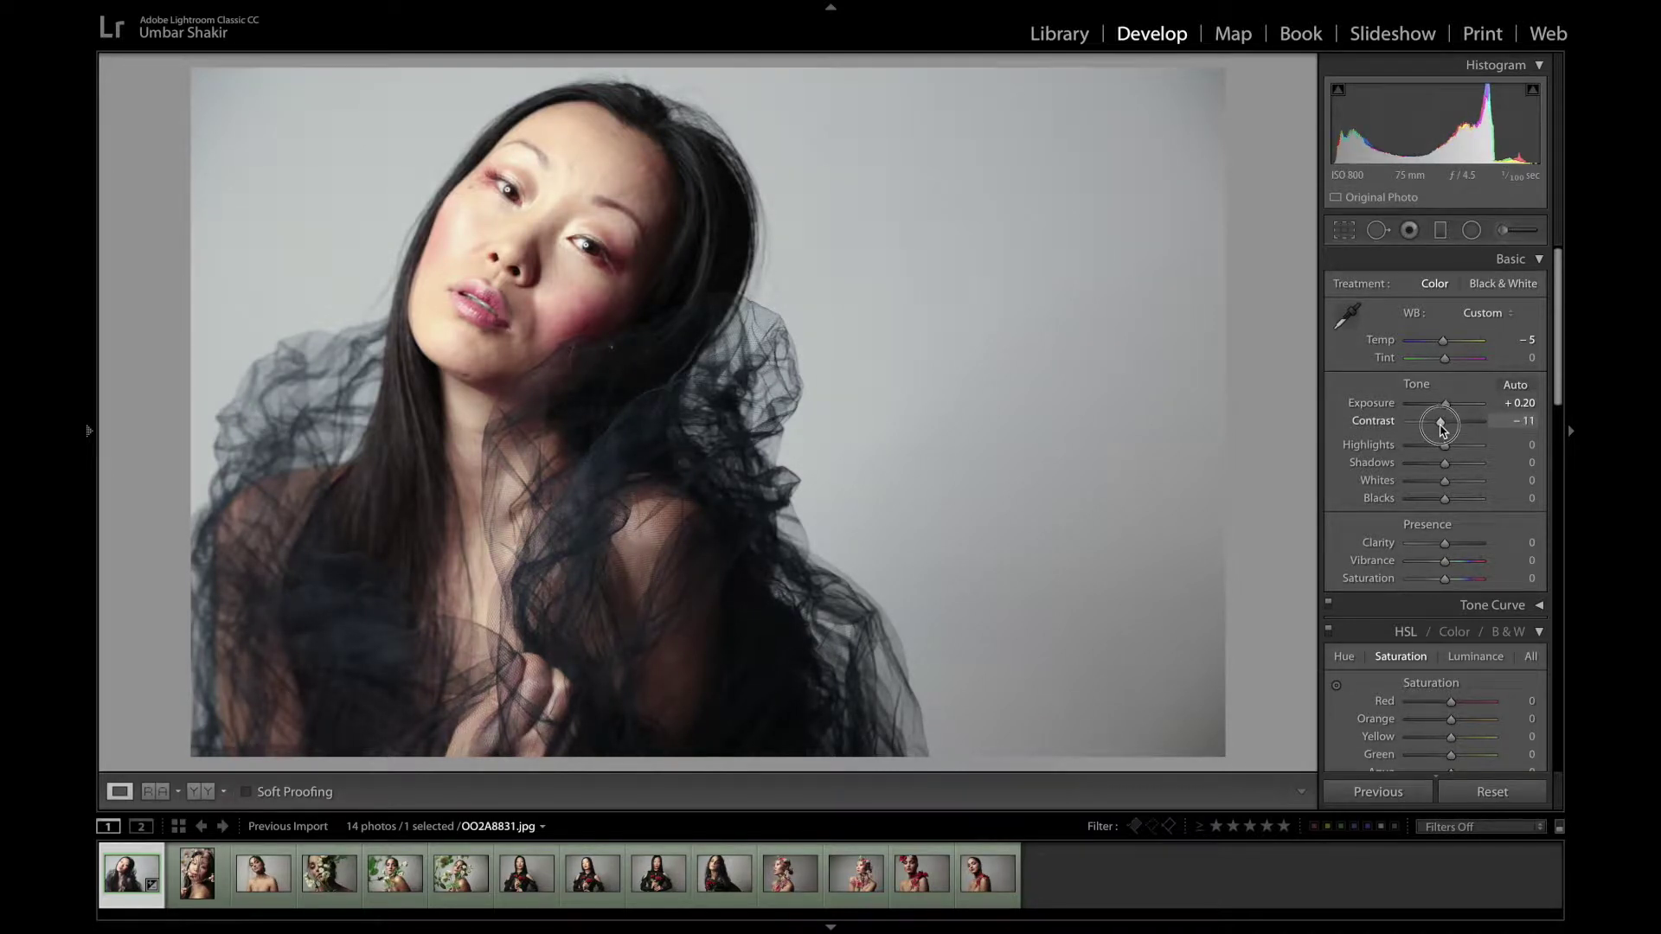
pyautogui.moveTo(1442, 430); pyautogui.dragTo(1441, 429)
pyautogui.scroll(-3, 1460, 473)
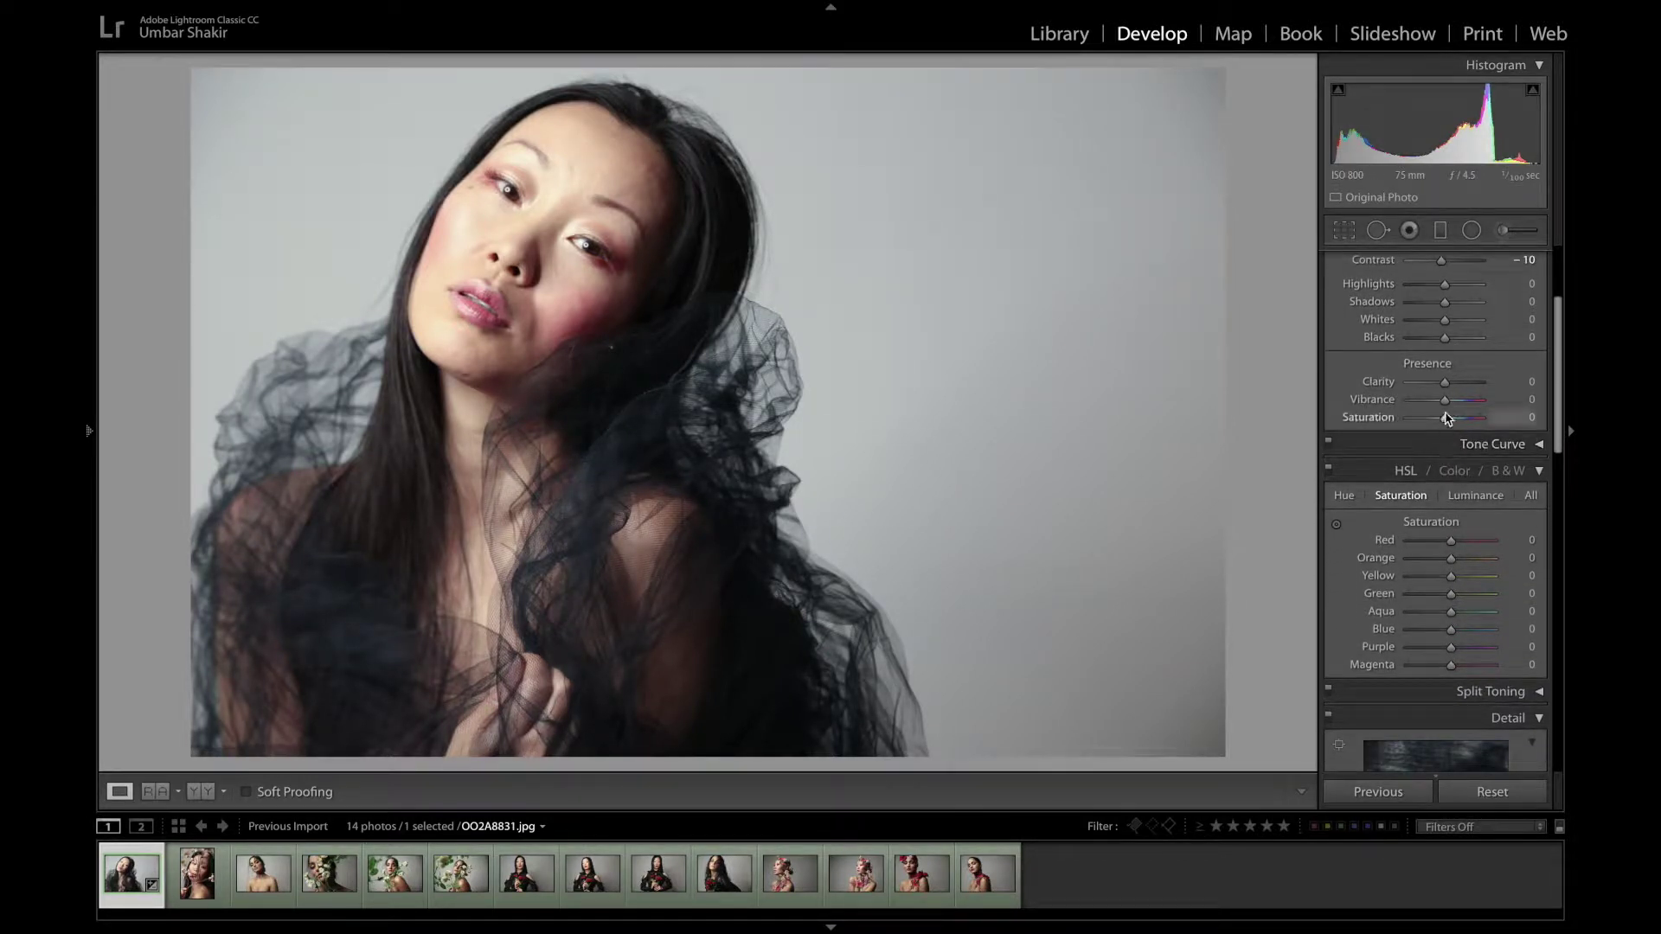
pyautogui.moveTo(1444, 401)
pyautogui.mouseDown()
pyautogui.moveTo(1419, 414)
pyautogui.moveTo(1450, 414)
pyautogui.mouseUp()
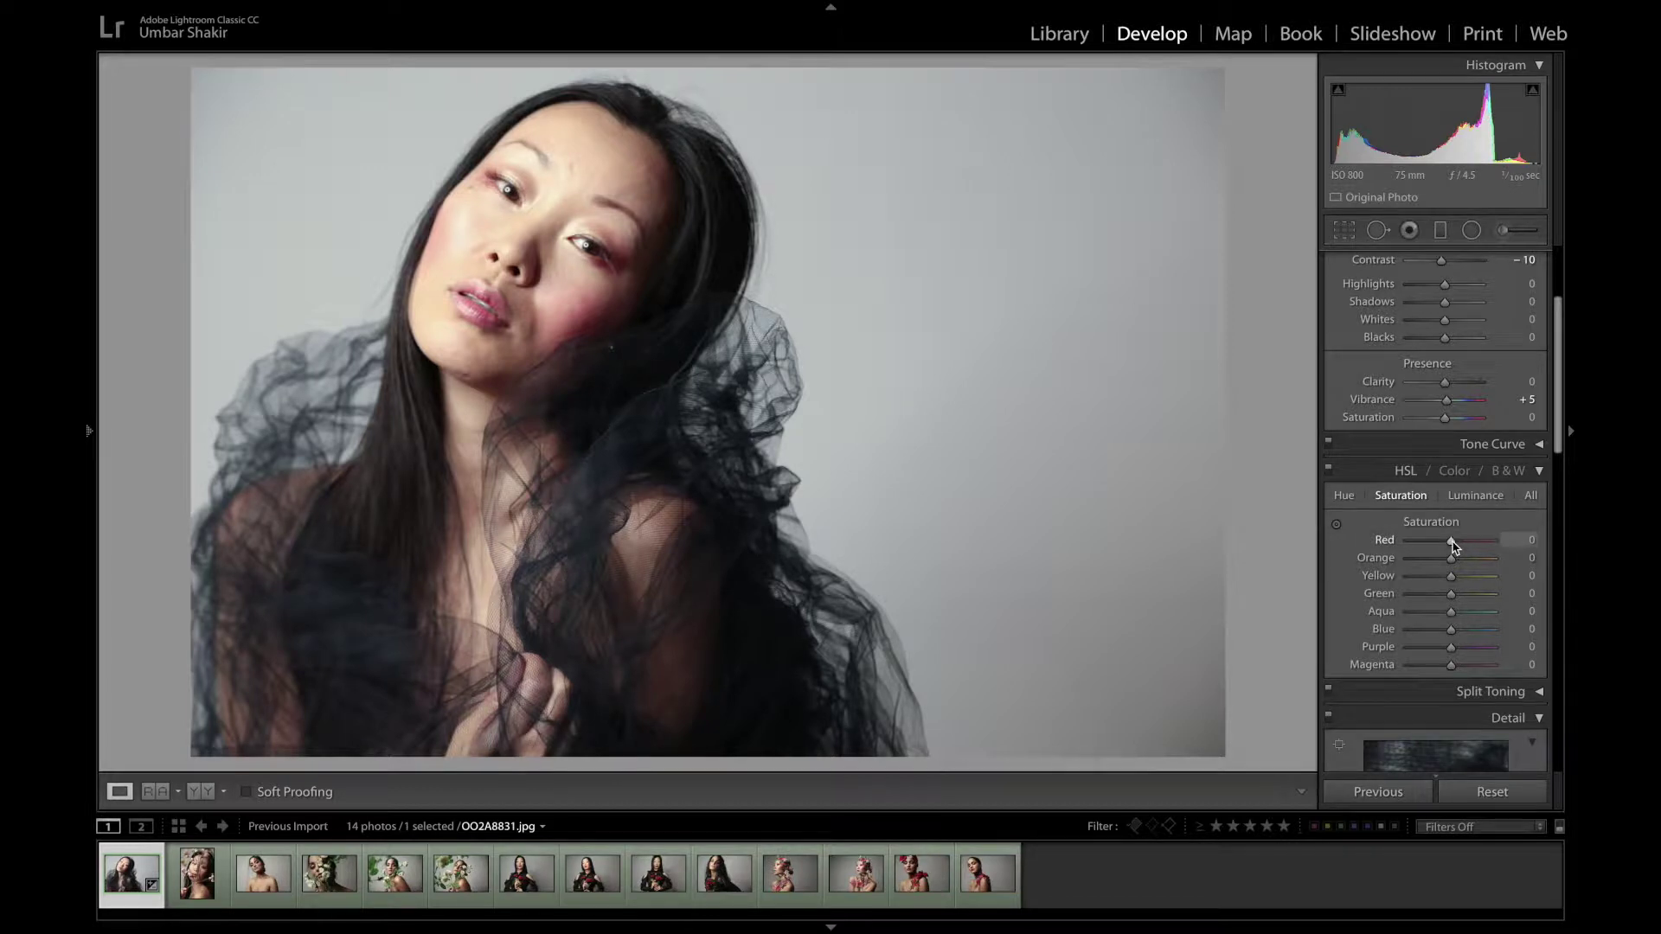
# Adjust the HSL saturation to Red +9, Yellow -10 and Orange -5
pyautogui.moveTo(1451, 540); pyautogui.dragTo(1456, 543)
pyautogui.moveTo(1453, 581)
pyautogui.mouseDown()
pyautogui.moveTo(1358, 580)
pyautogui.moveTo(1447, 585)
pyautogui.mouseUp()
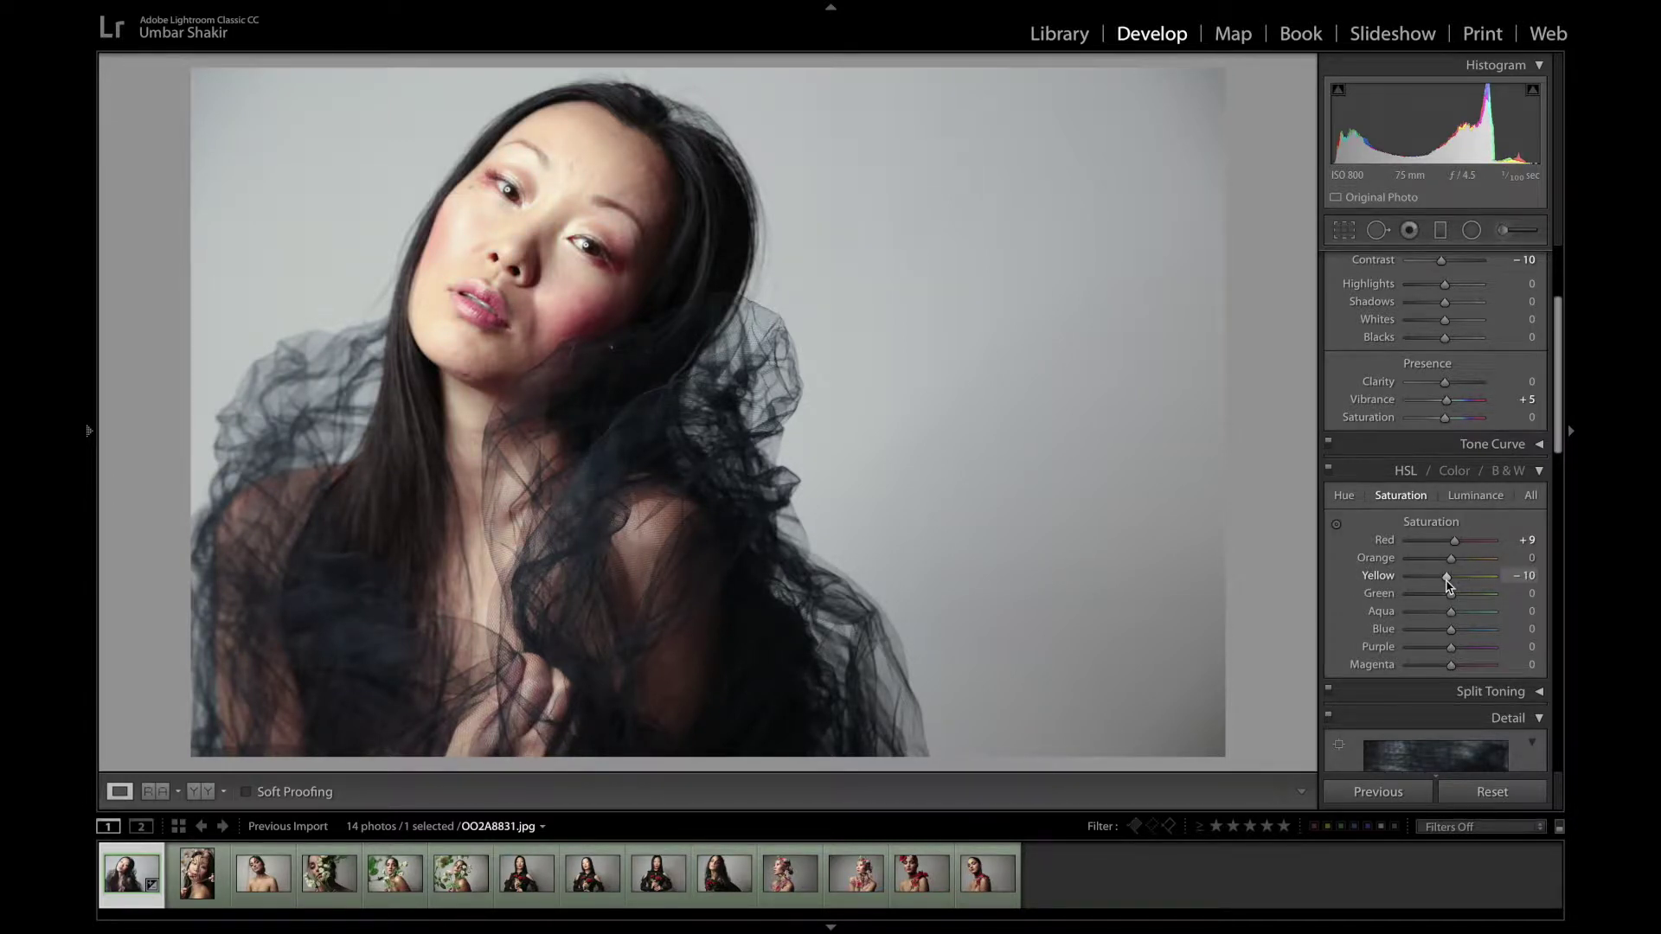
pyautogui.moveTo(1453, 562); pyautogui.dragTo(1450, 561)
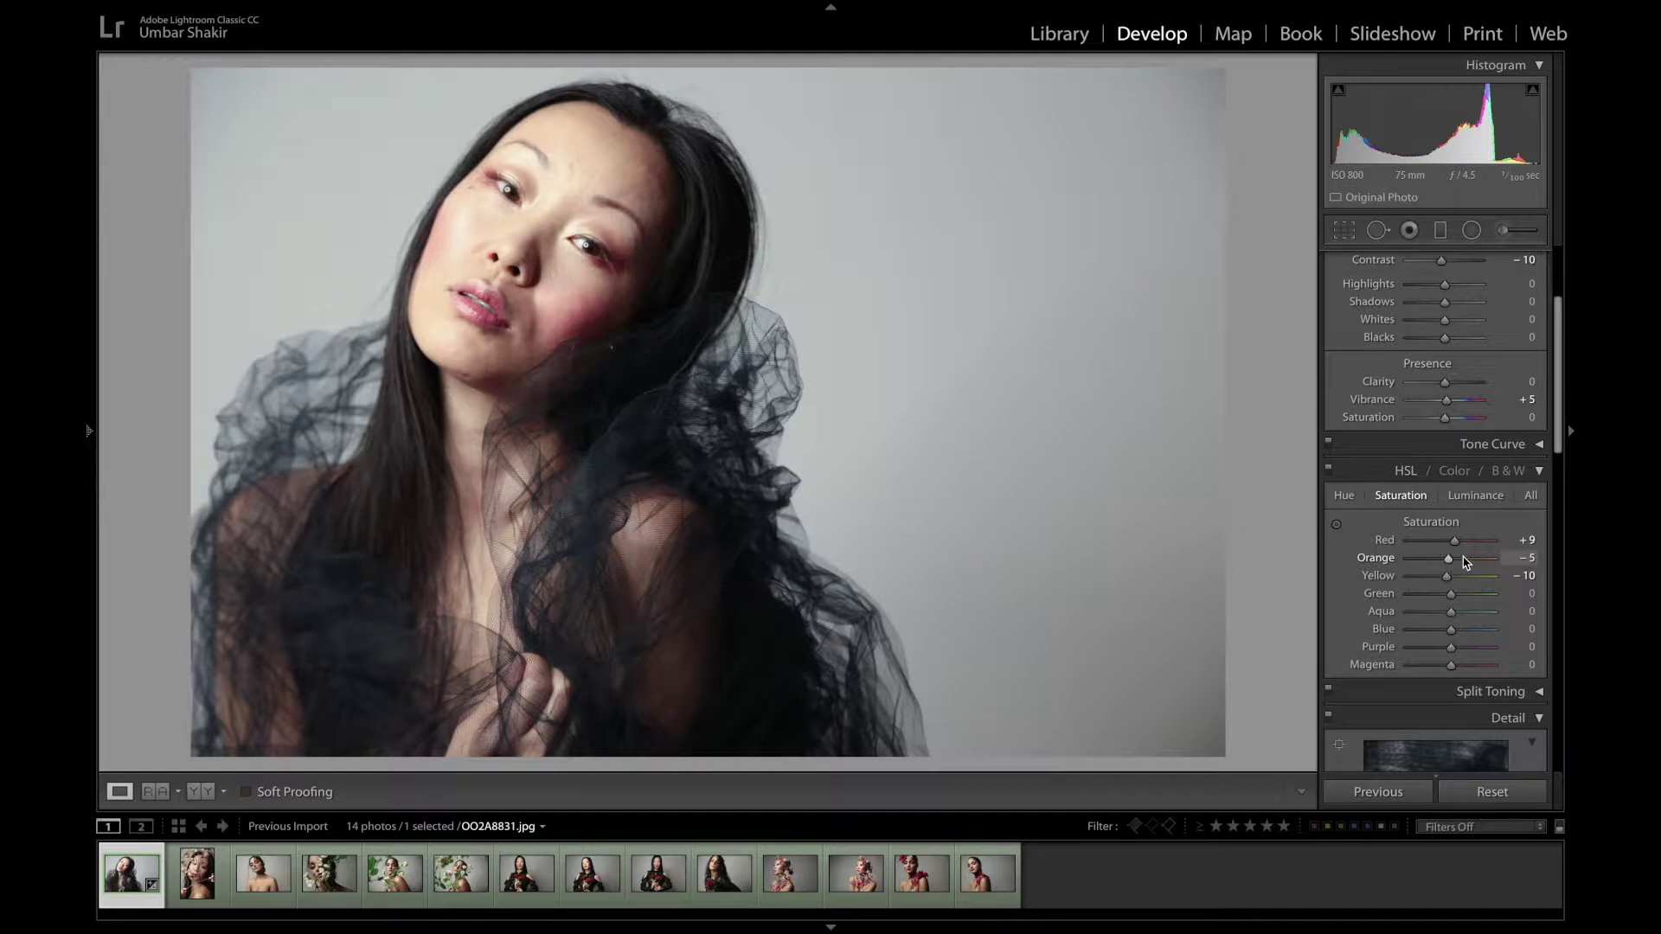
# Send the portrait to Photoshop for editing as a copy with Lightroom adjustments
pyautogui.scroll(-5, 1466, 562)
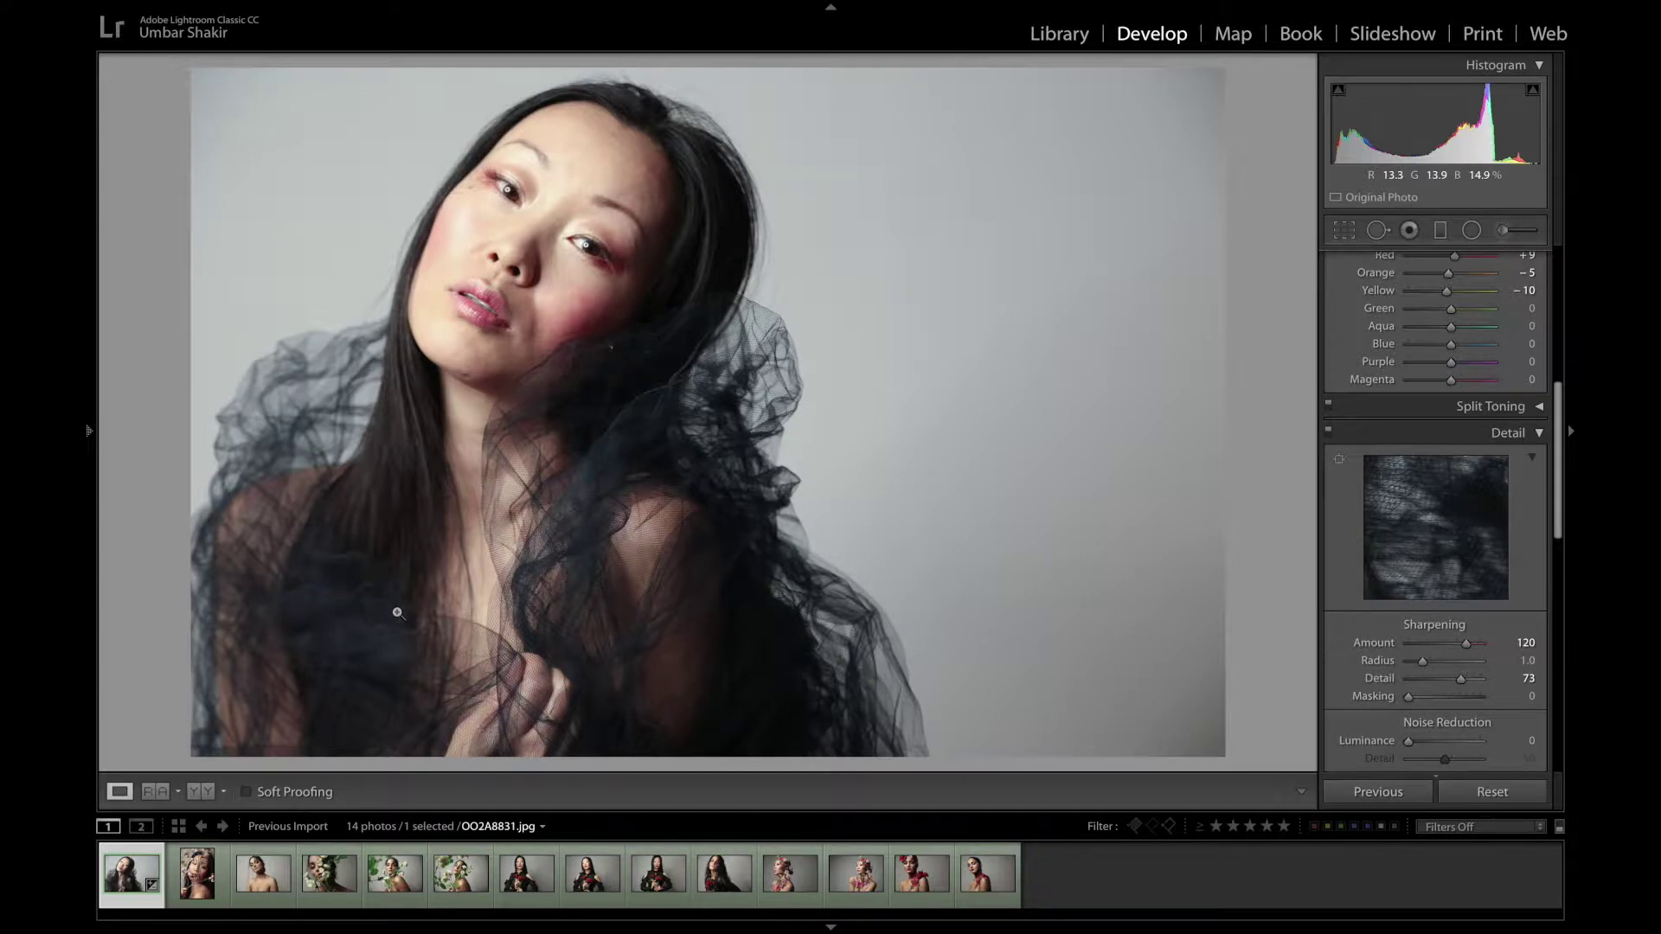
pyautogui.rightClick(132, 880)
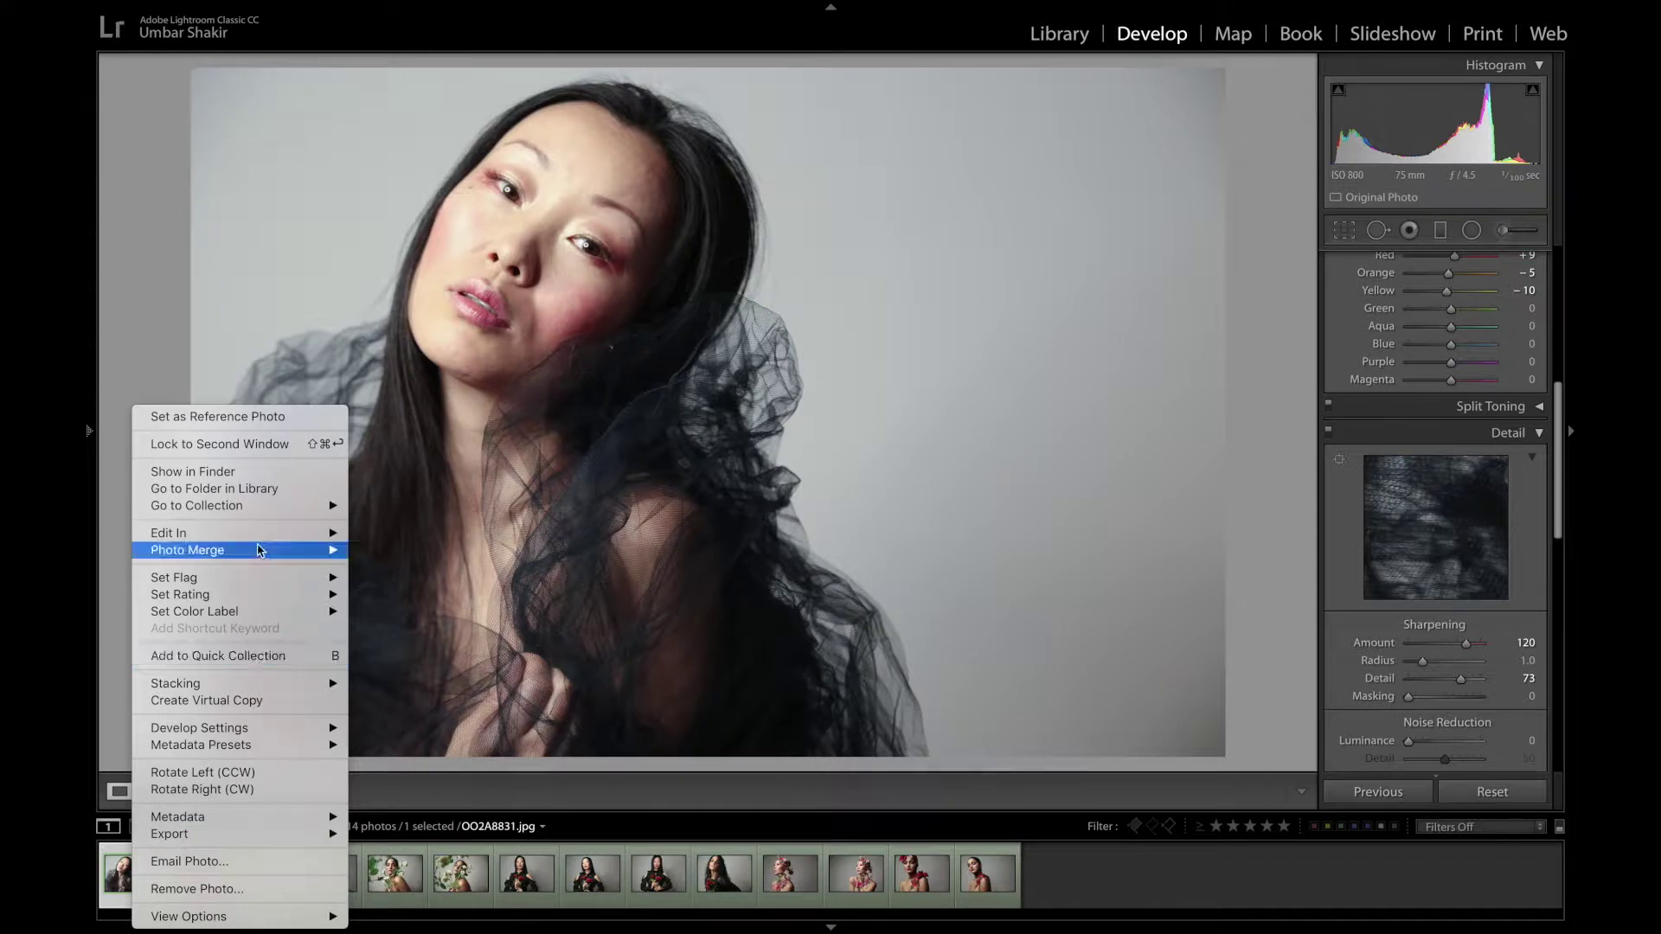
pyautogui.moveTo(264, 538)
pyautogui.click(408, 540)
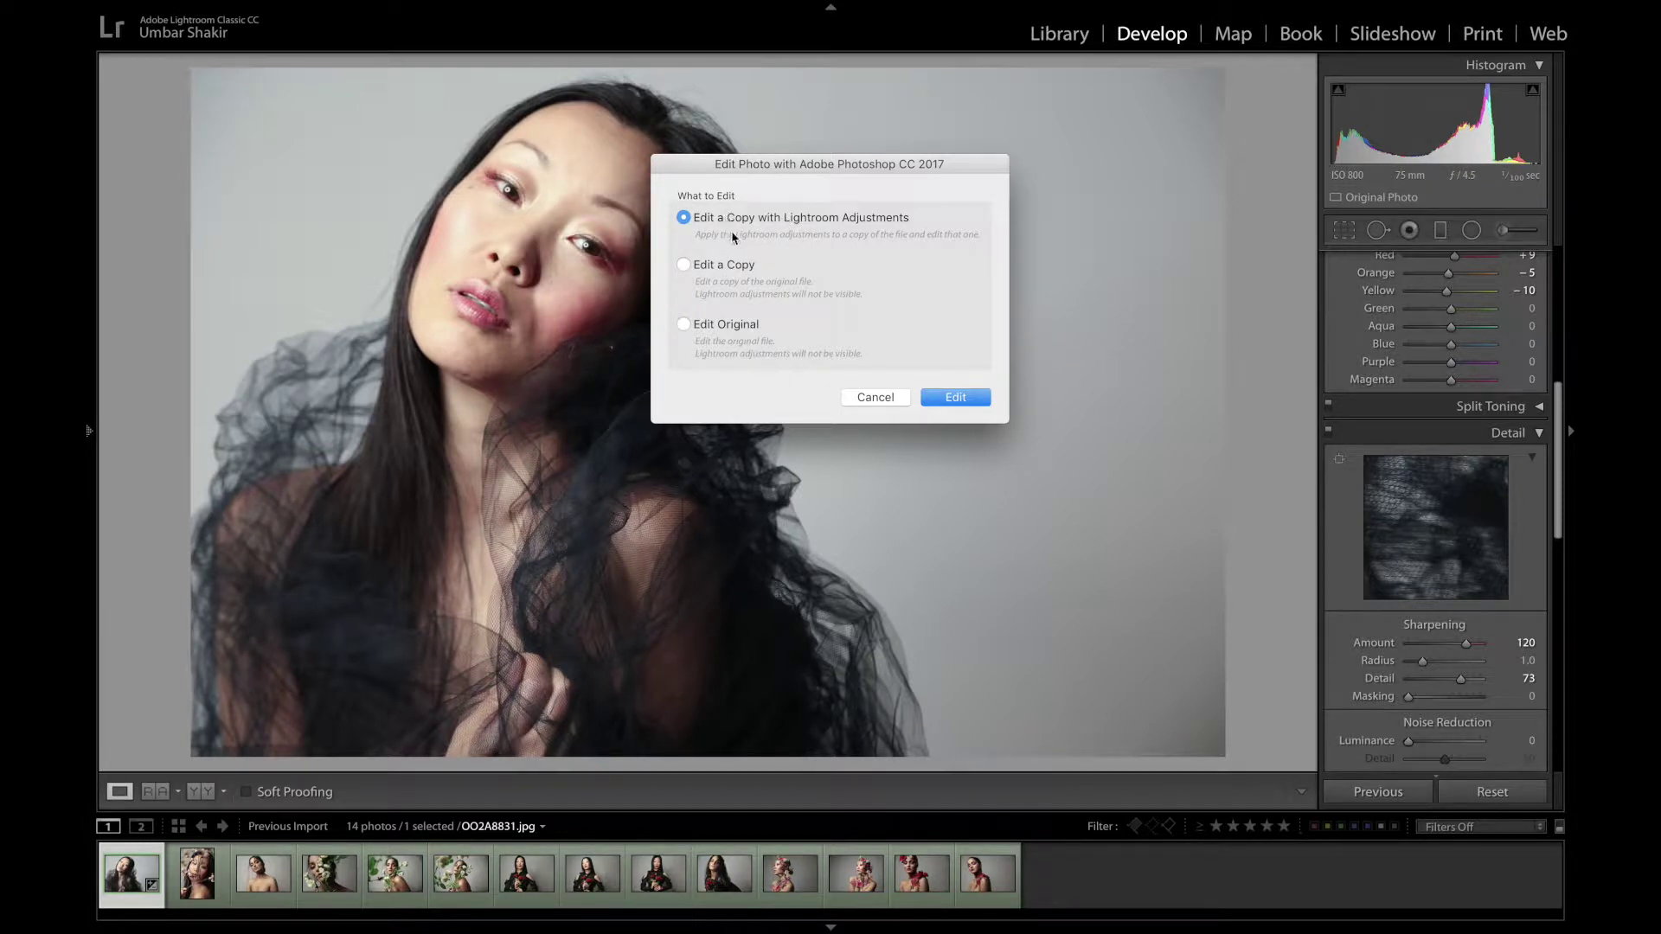
pyautogui.click(955, 400)
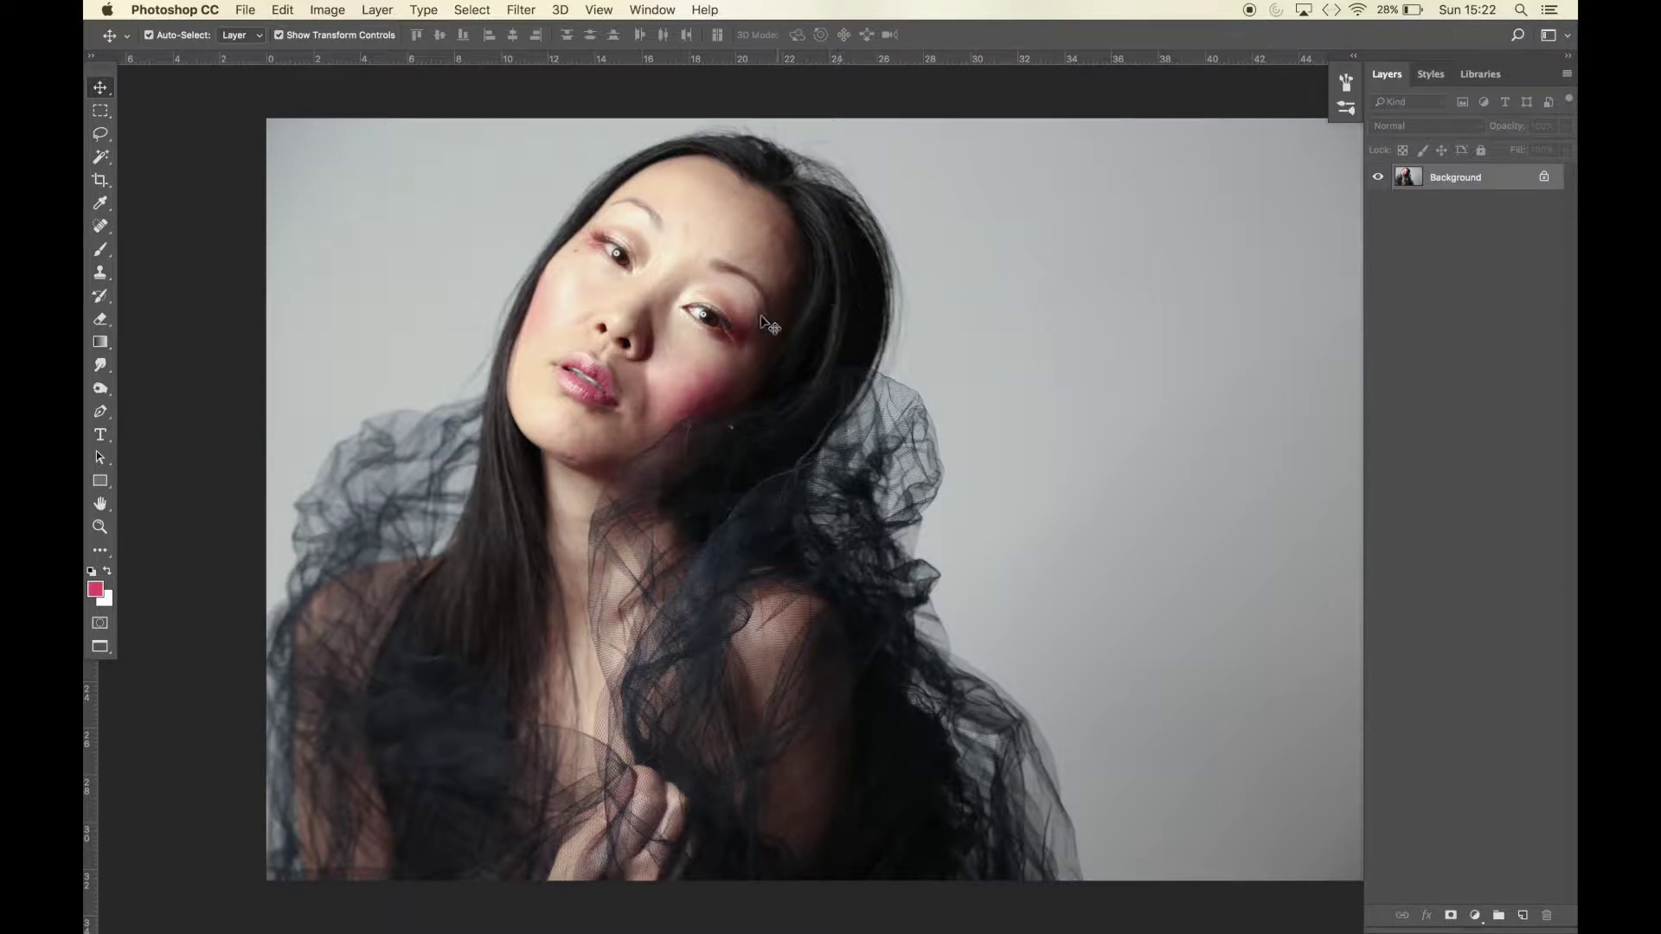
# Duplicate the Background layer and start the Liquify filter on the copy
pyautogui.moveTo(1498, 177); pyautogui.dragTo(1520, 914)
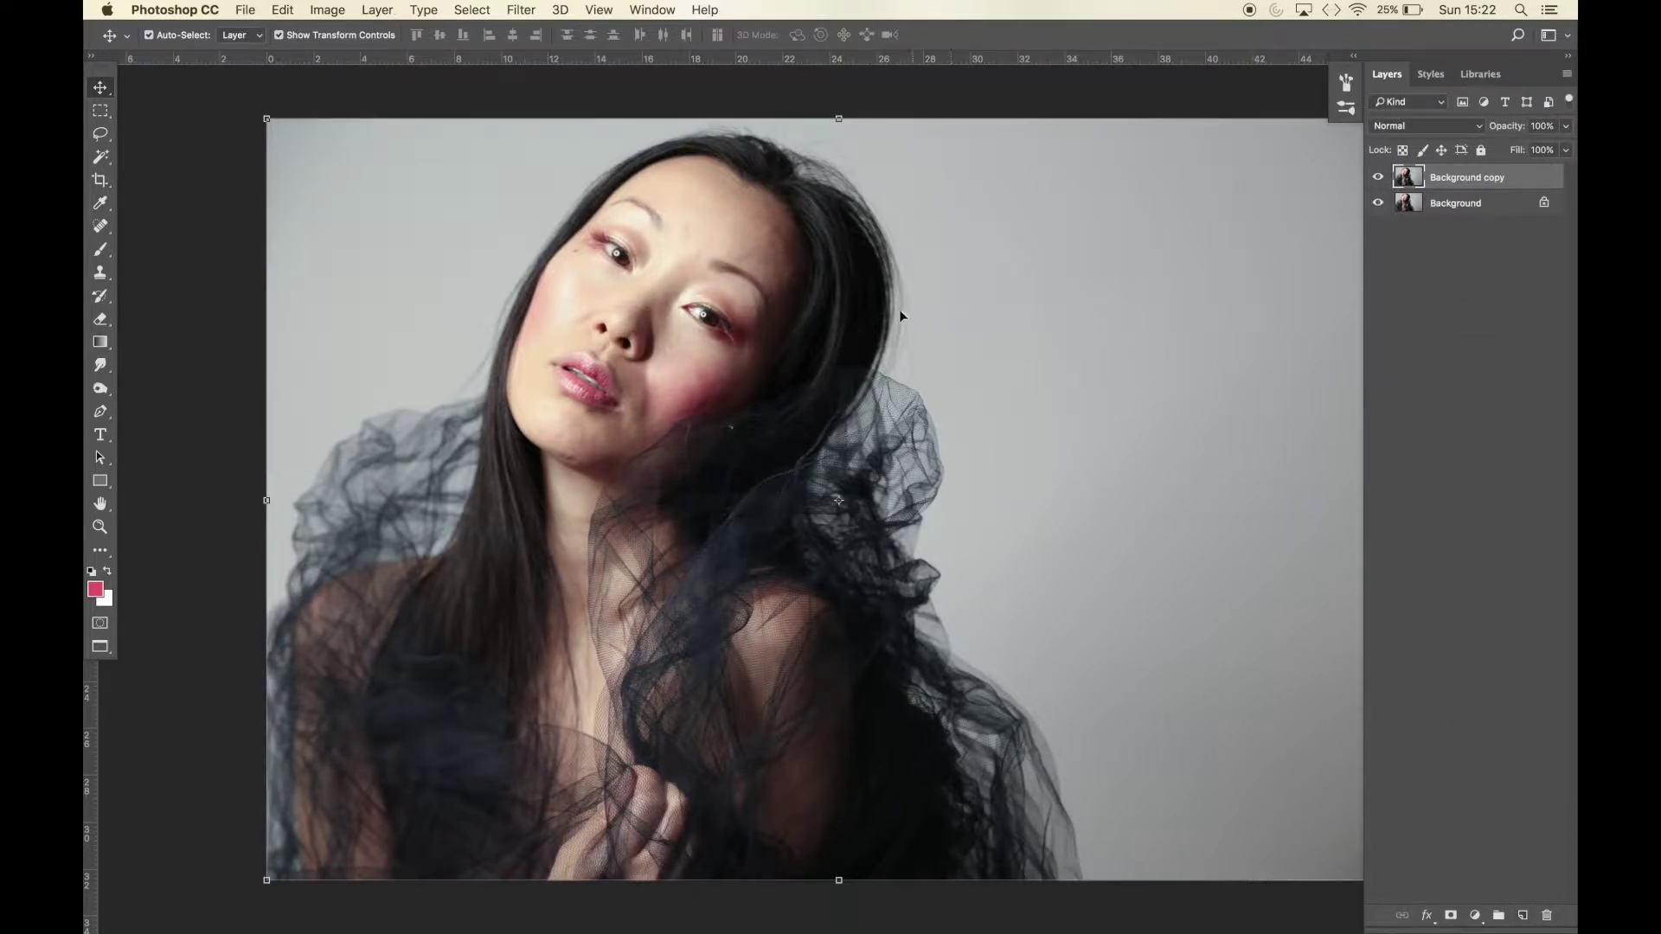
pyautogui.click(524, 10)
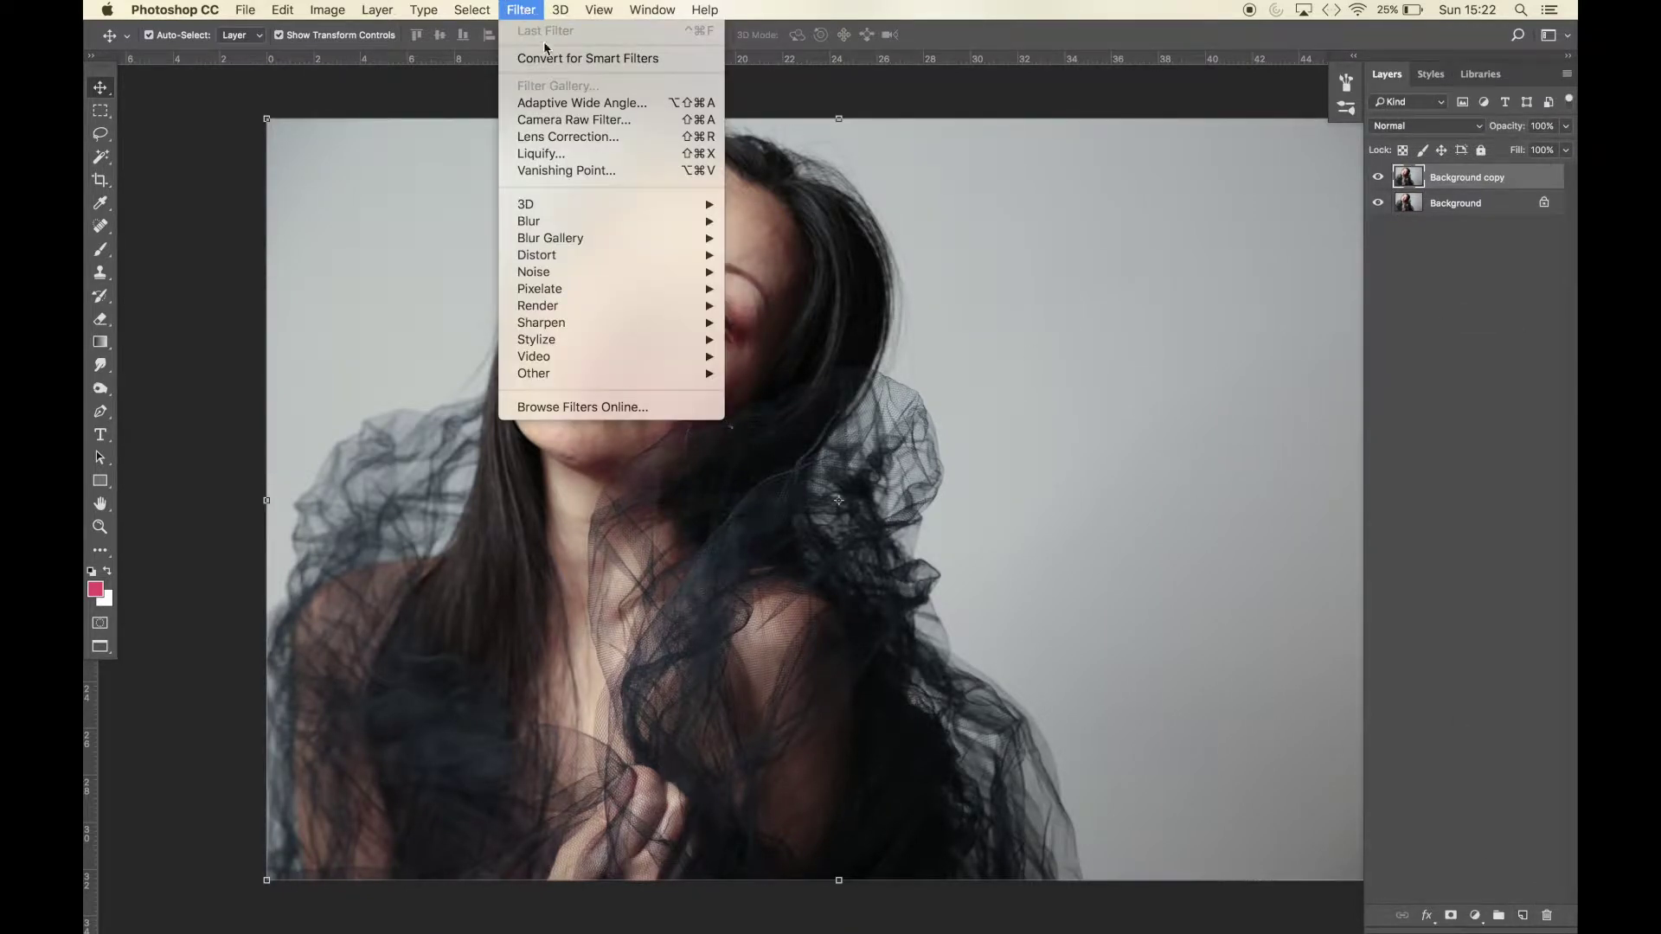
pyautogui.click(603, 153)
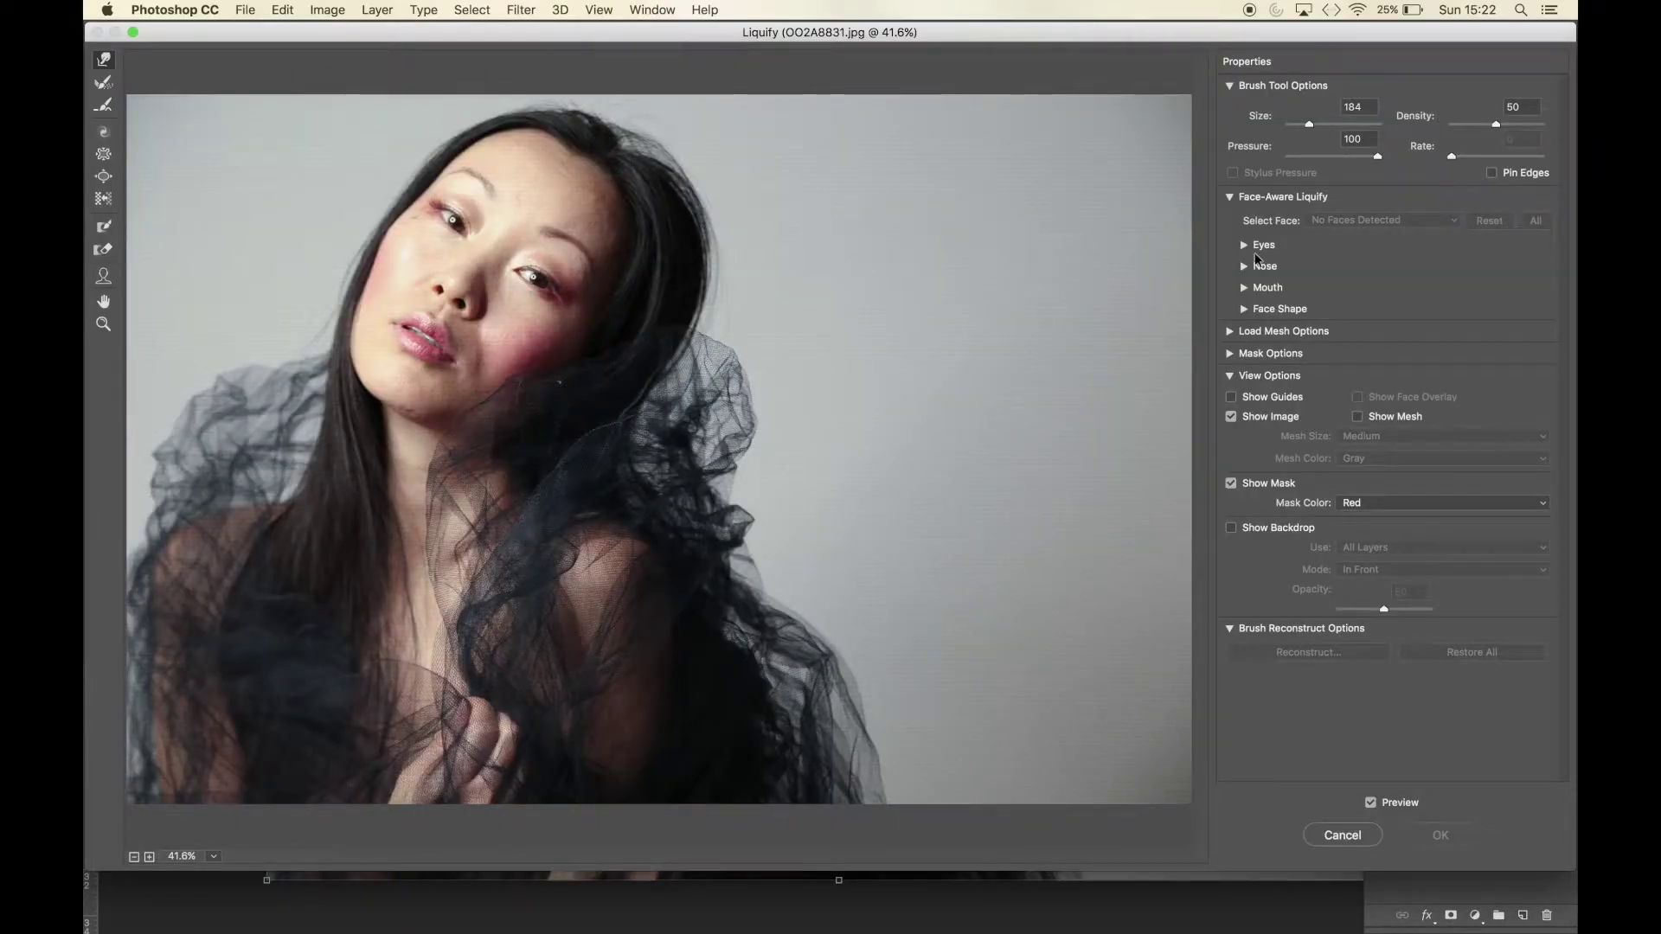
# Push the black tulle on the image's right side outward using a Liquify brush of size 2927
pyautogui.click(1340, 125)
pyautogui.moveTo(788, 471); pyautogui.dragTo(809, 476)
pyautogui.moveTo(891, 681); pyautogui.dragTo(931, 684)
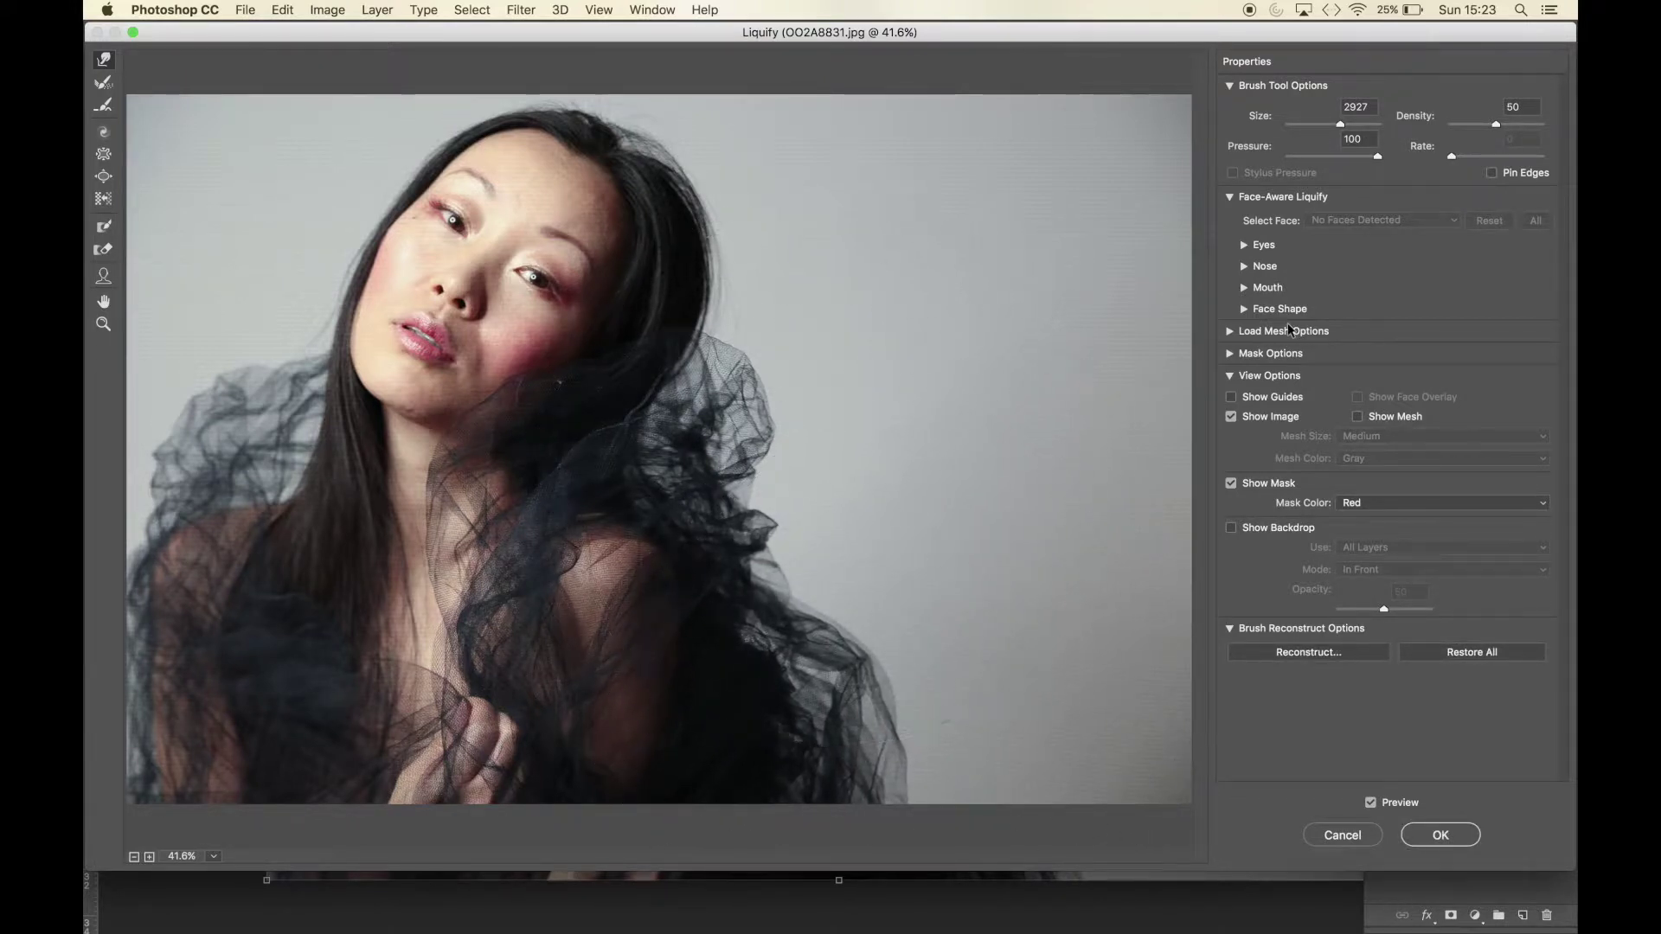
# Puff out the tulle around both shoulders with a Liquify brush of size 1035
pyautogui.click(1321, 124)
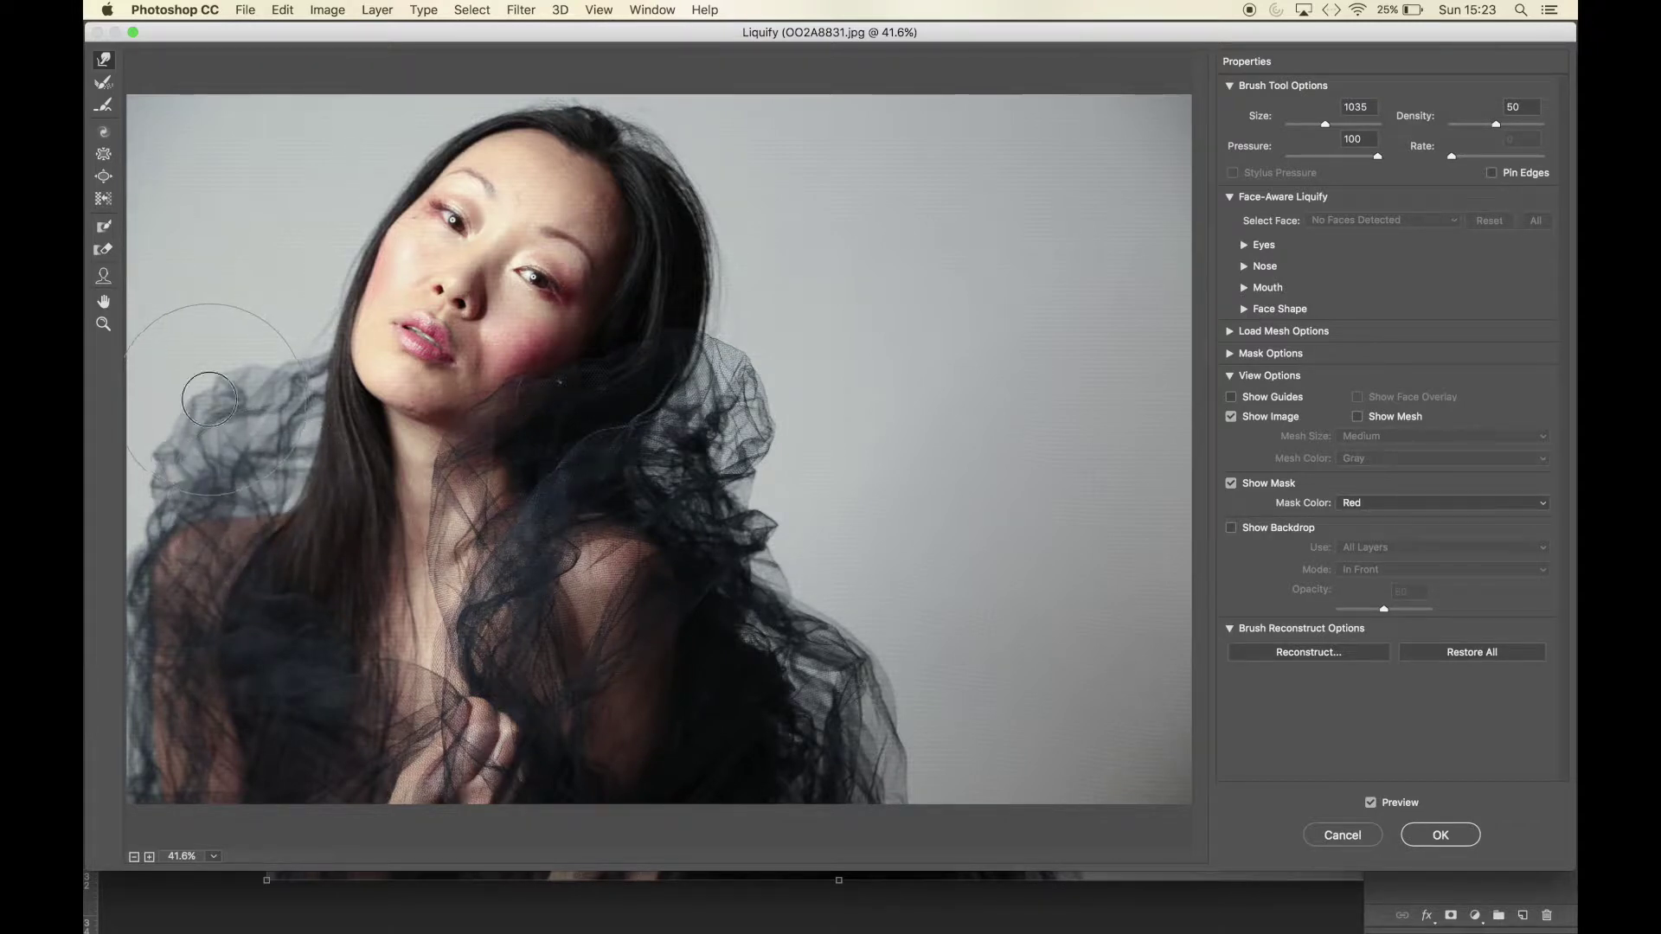
pyautogui.moveTo(180, 428); pyautogui.dragTo(174, 423)
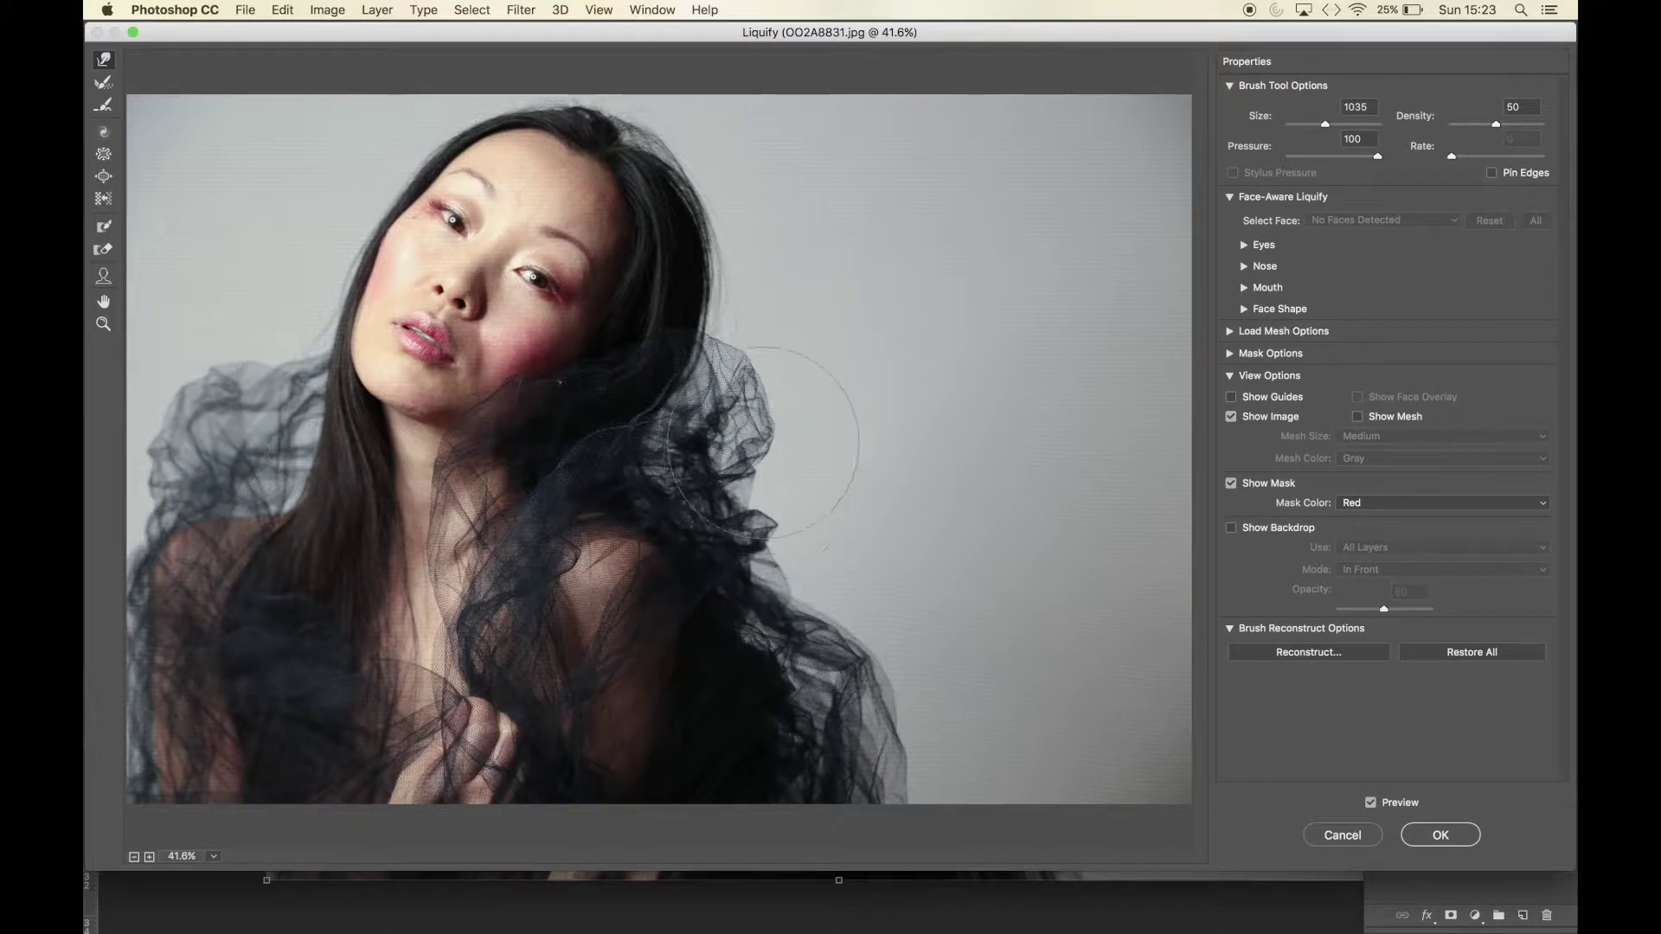
pyautogui.moveTo(766, 436); pyautogui.dragTo(782, 418)
pyautogui.moveTo(772, 362); pyautogui.dragTo(776, 342)
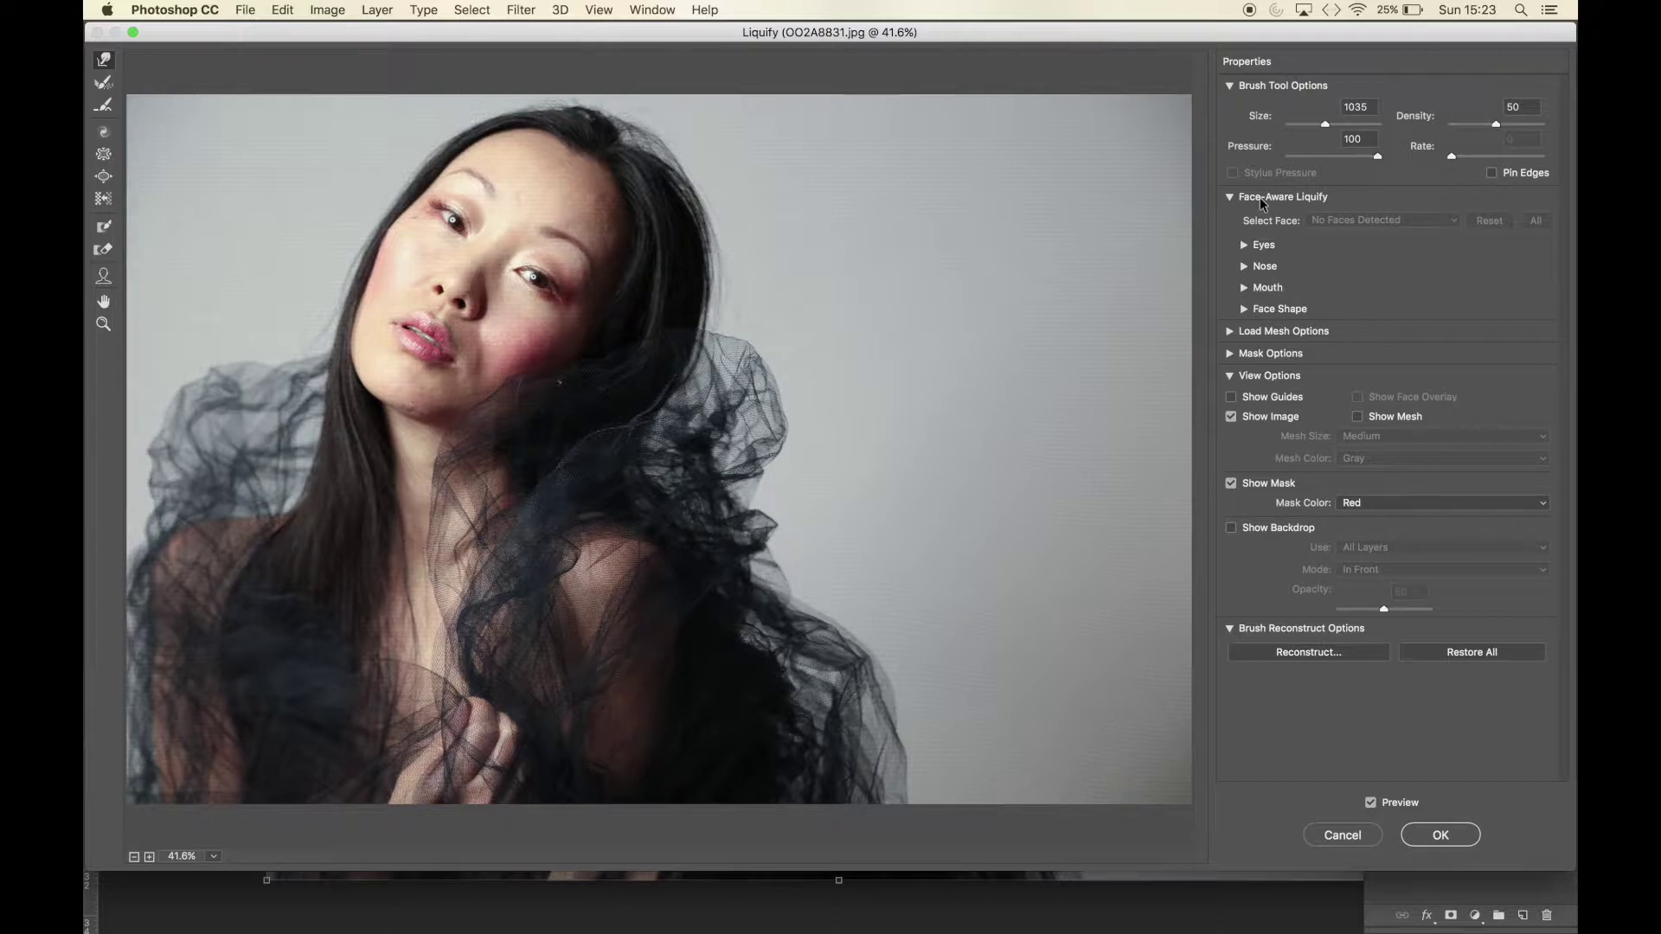
# Reduce the Liquify brush size to 184 and apply the warp to the layer copy
pyautogui.press('super+plus')
pyautogui.press('super+plus')
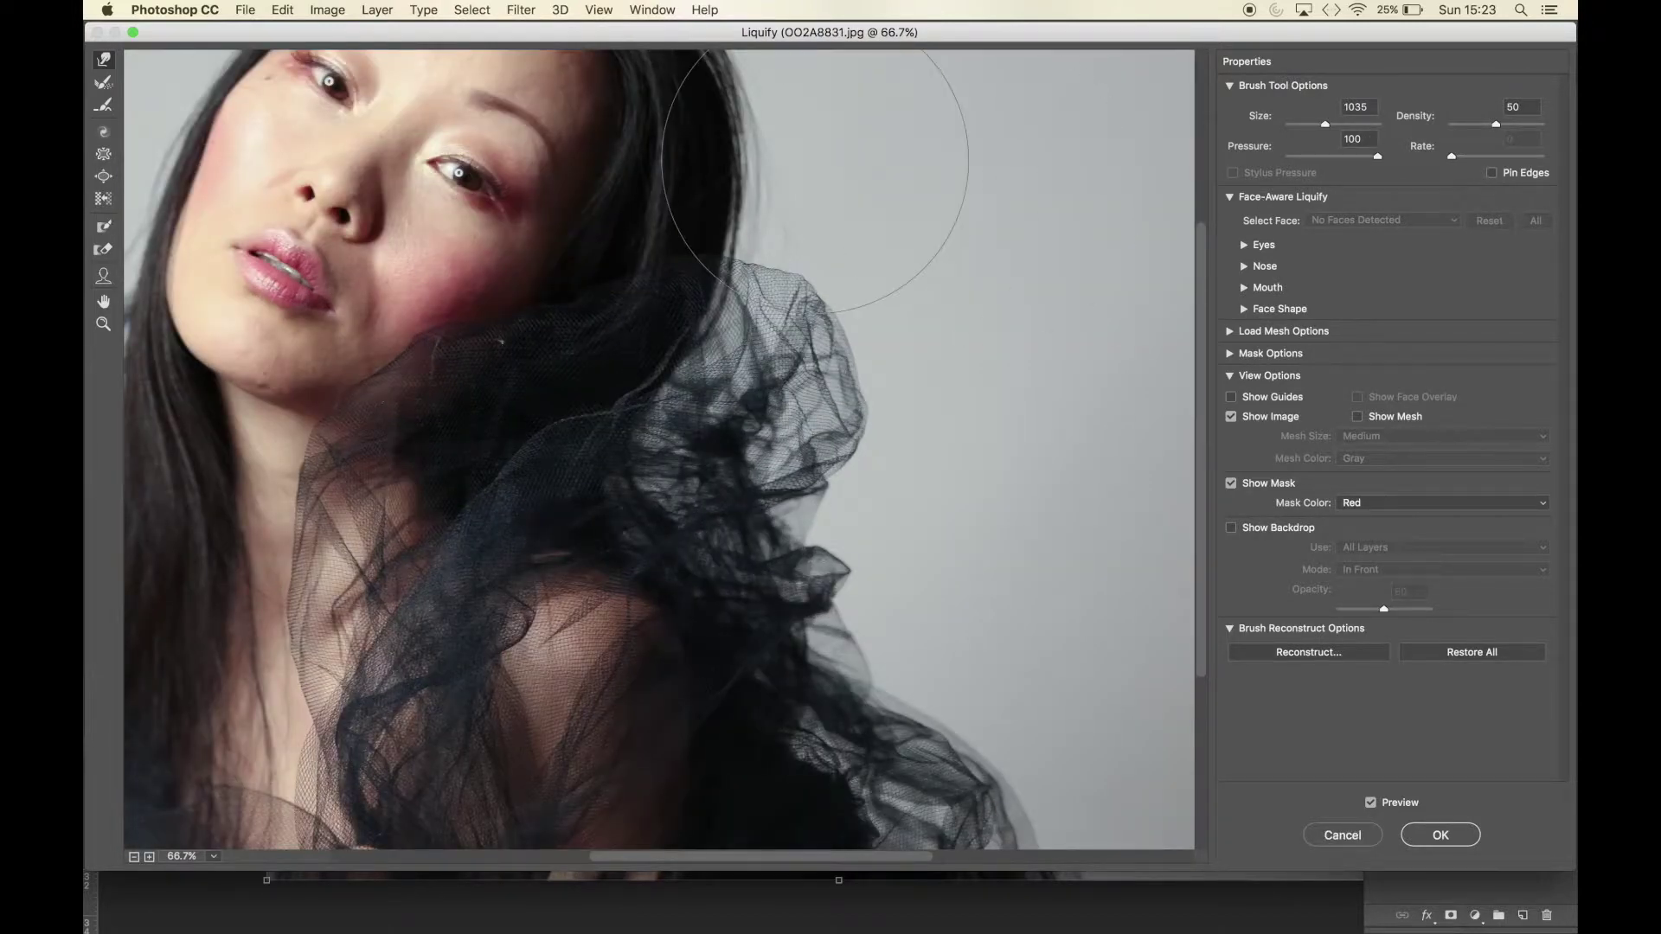
pyautogui.click(1309, 125)
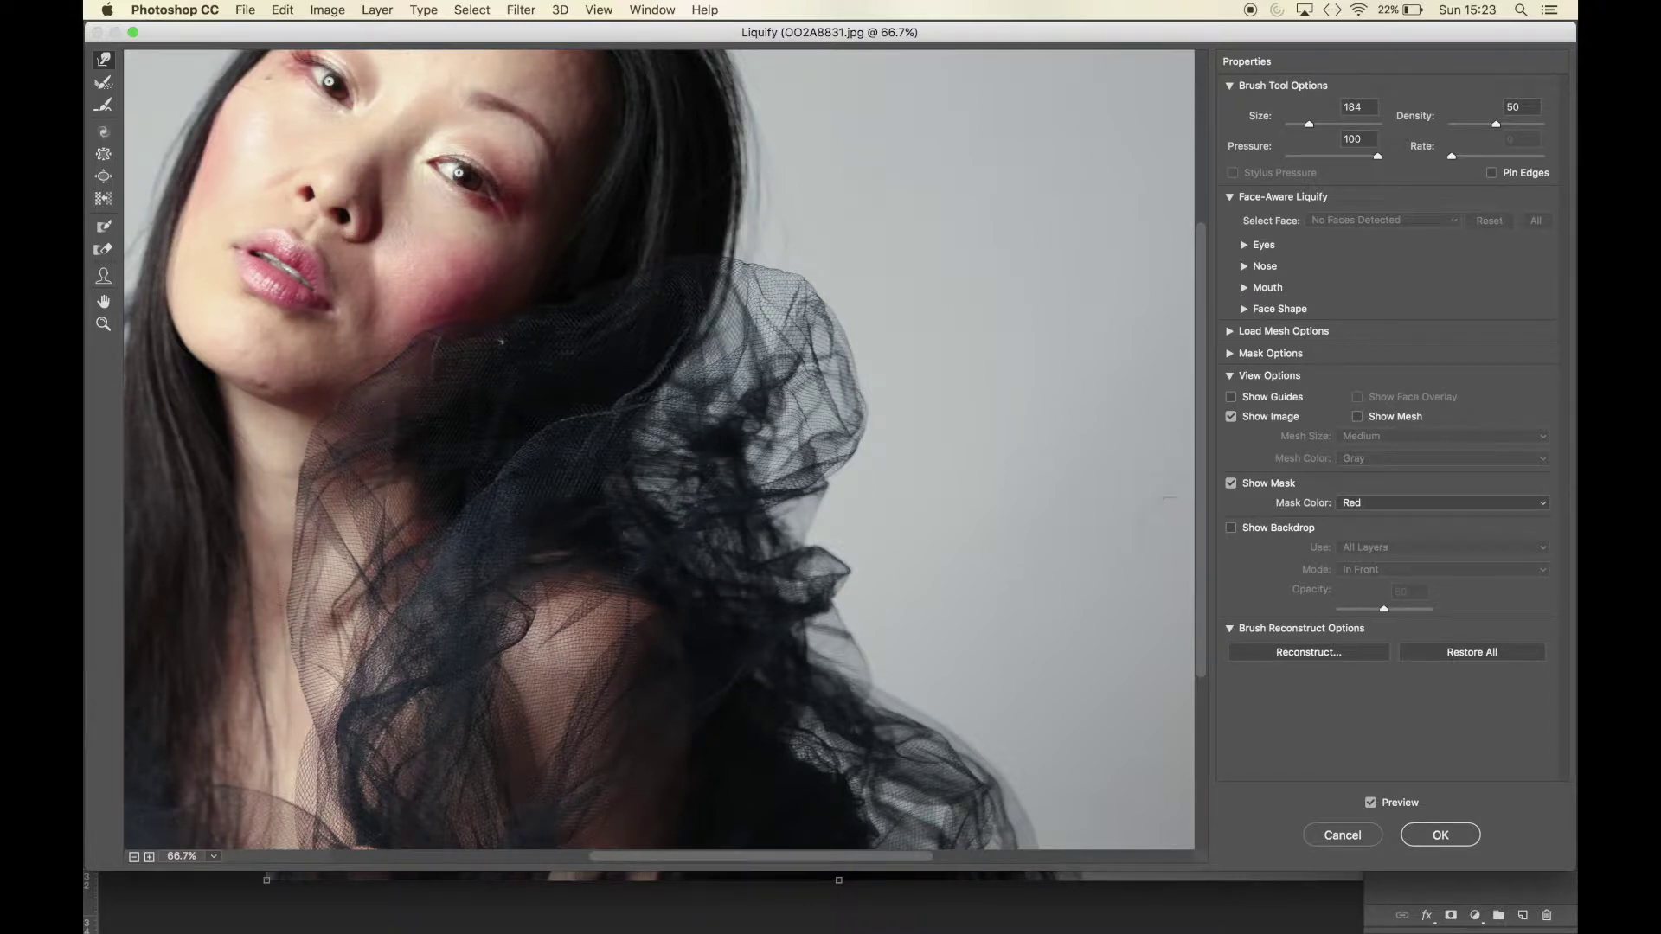
pyautogui.click(1439, 835)
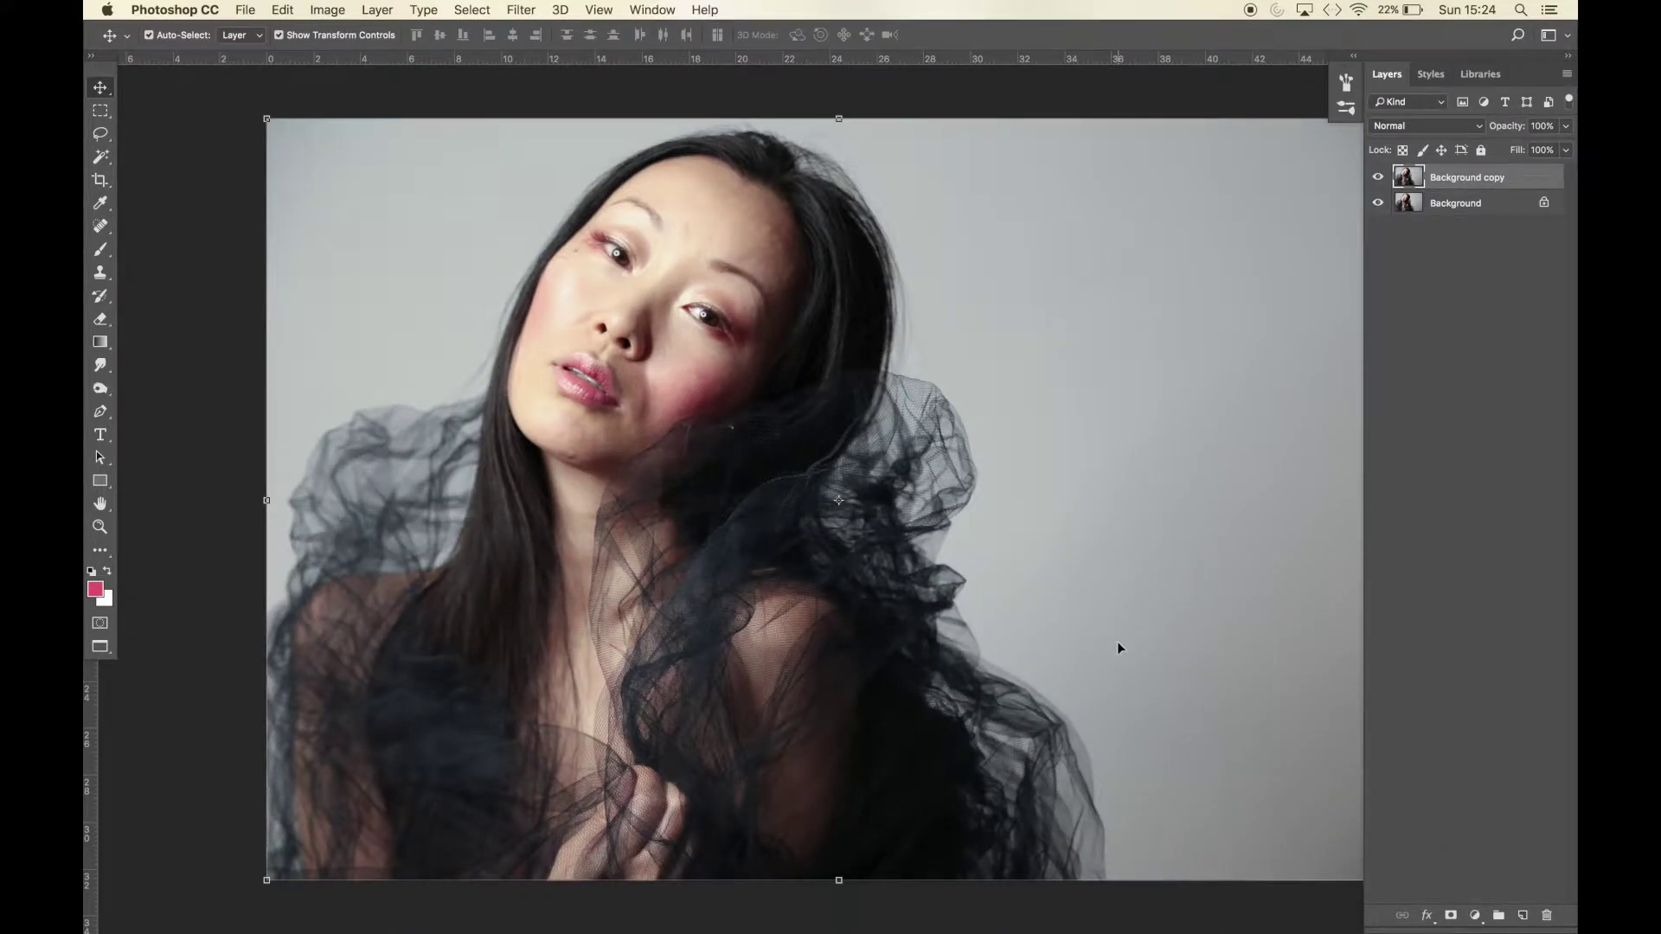
# Compare the tulle's shape before and after the Liquify edit by undoing and restoring it
pyautogui.press('super+z')
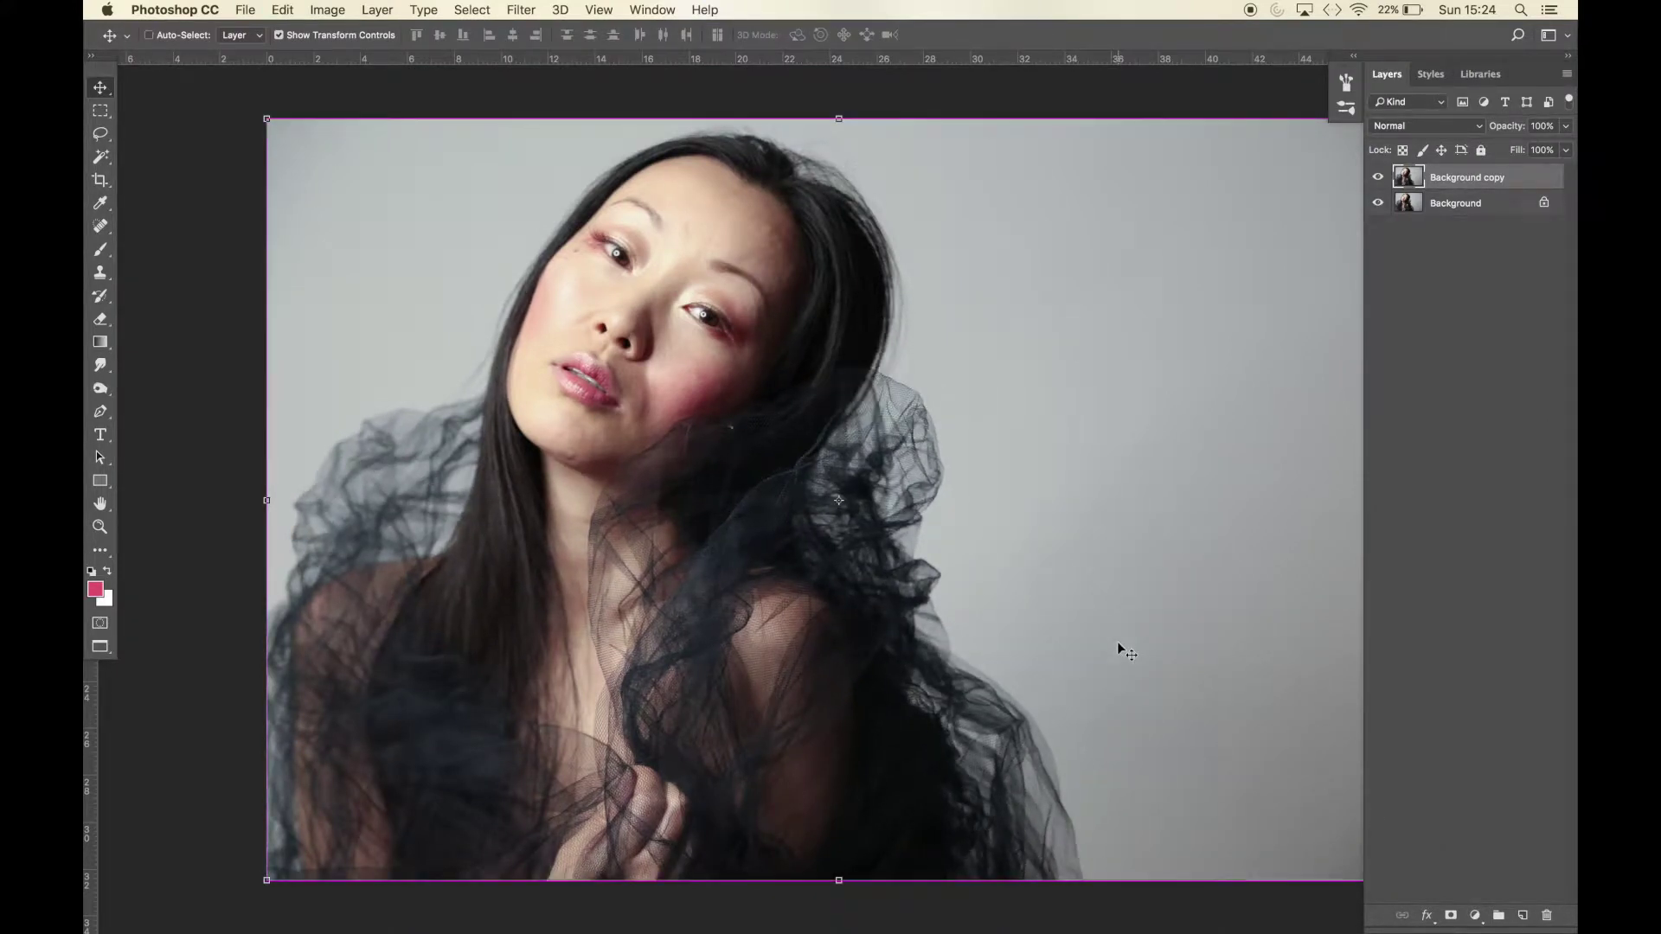
pyautogui.press('super+z')
pyautogui.press('super+z')
pyautogui.press('super+z')
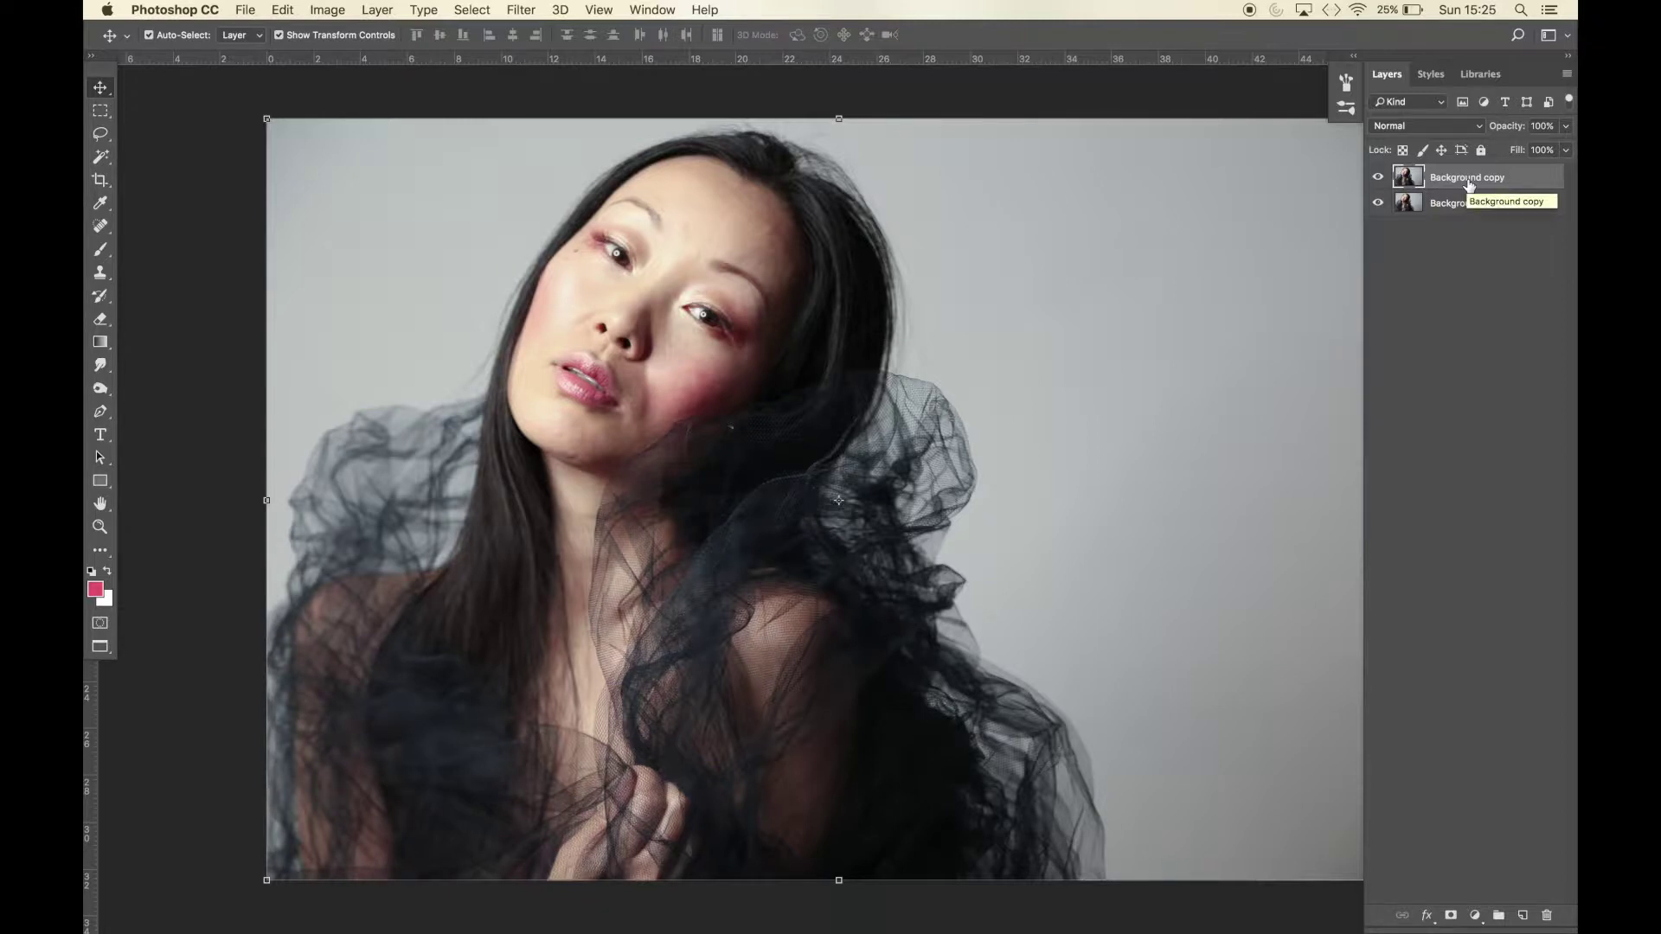
# Examine the tulle, face and eye area at close range for spots that need retouching
pyautogui.press('super+plus')
pyautogui.press('super+plus')
pyautogui.press('super+plus')
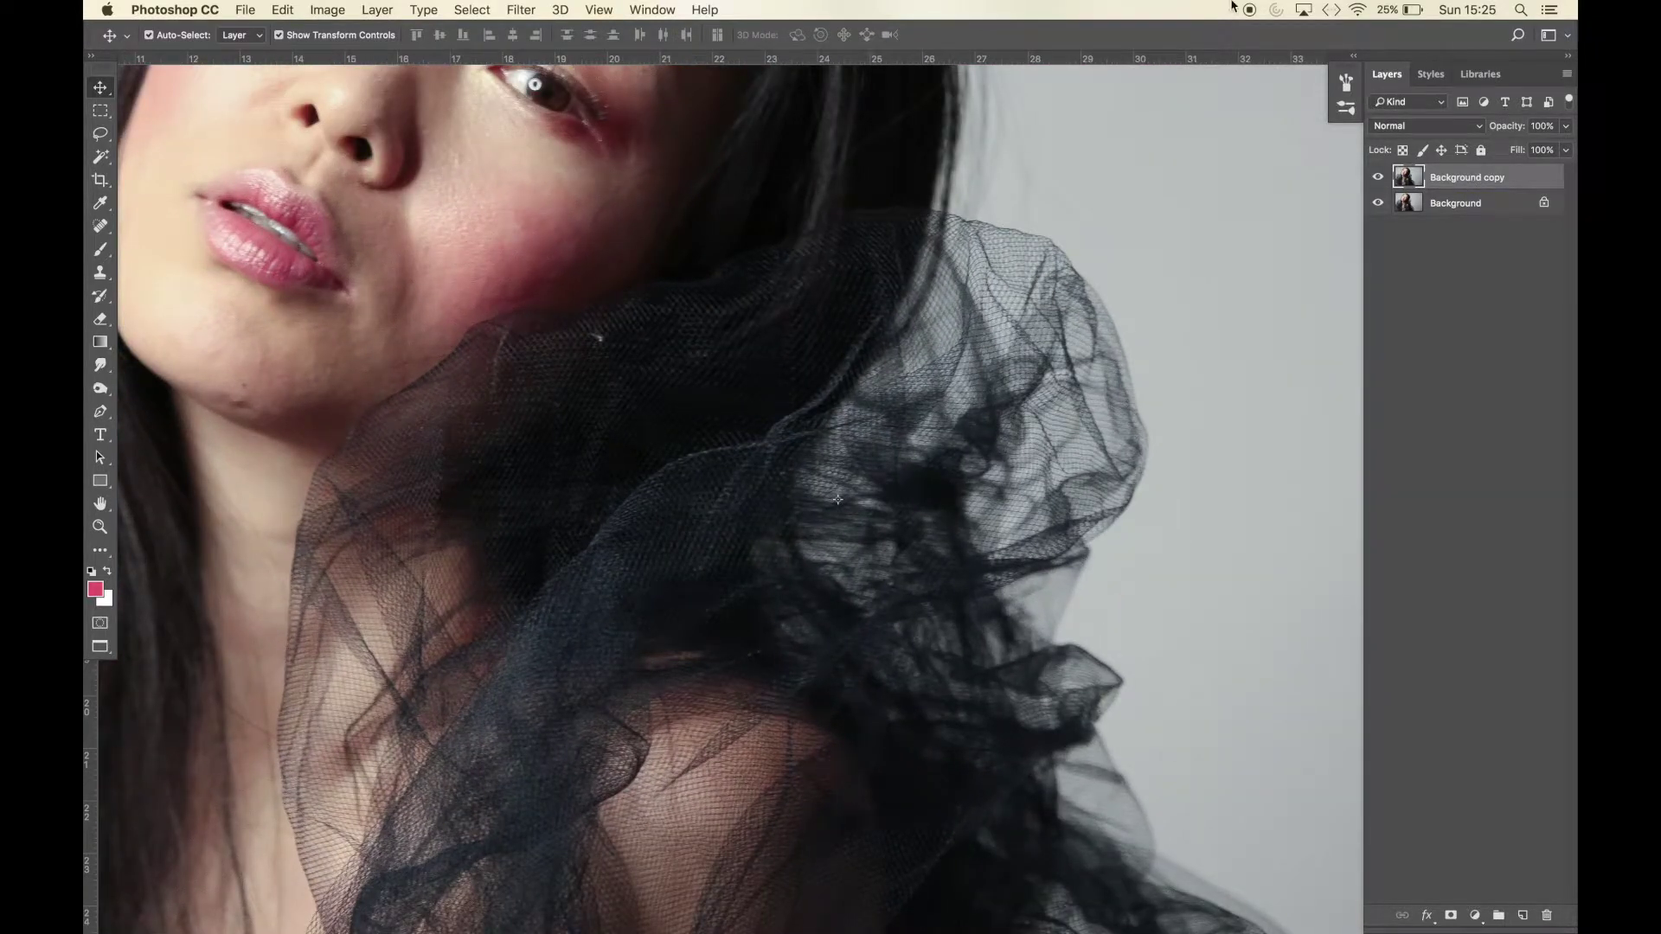
pyautogui.scroll(1, 594, 159)
pyautogui.hscroll(-1, 593, 159)
pyautogui.scroll(5, 594, 160)
pyautogui.hscroll(-2, 593, 159)
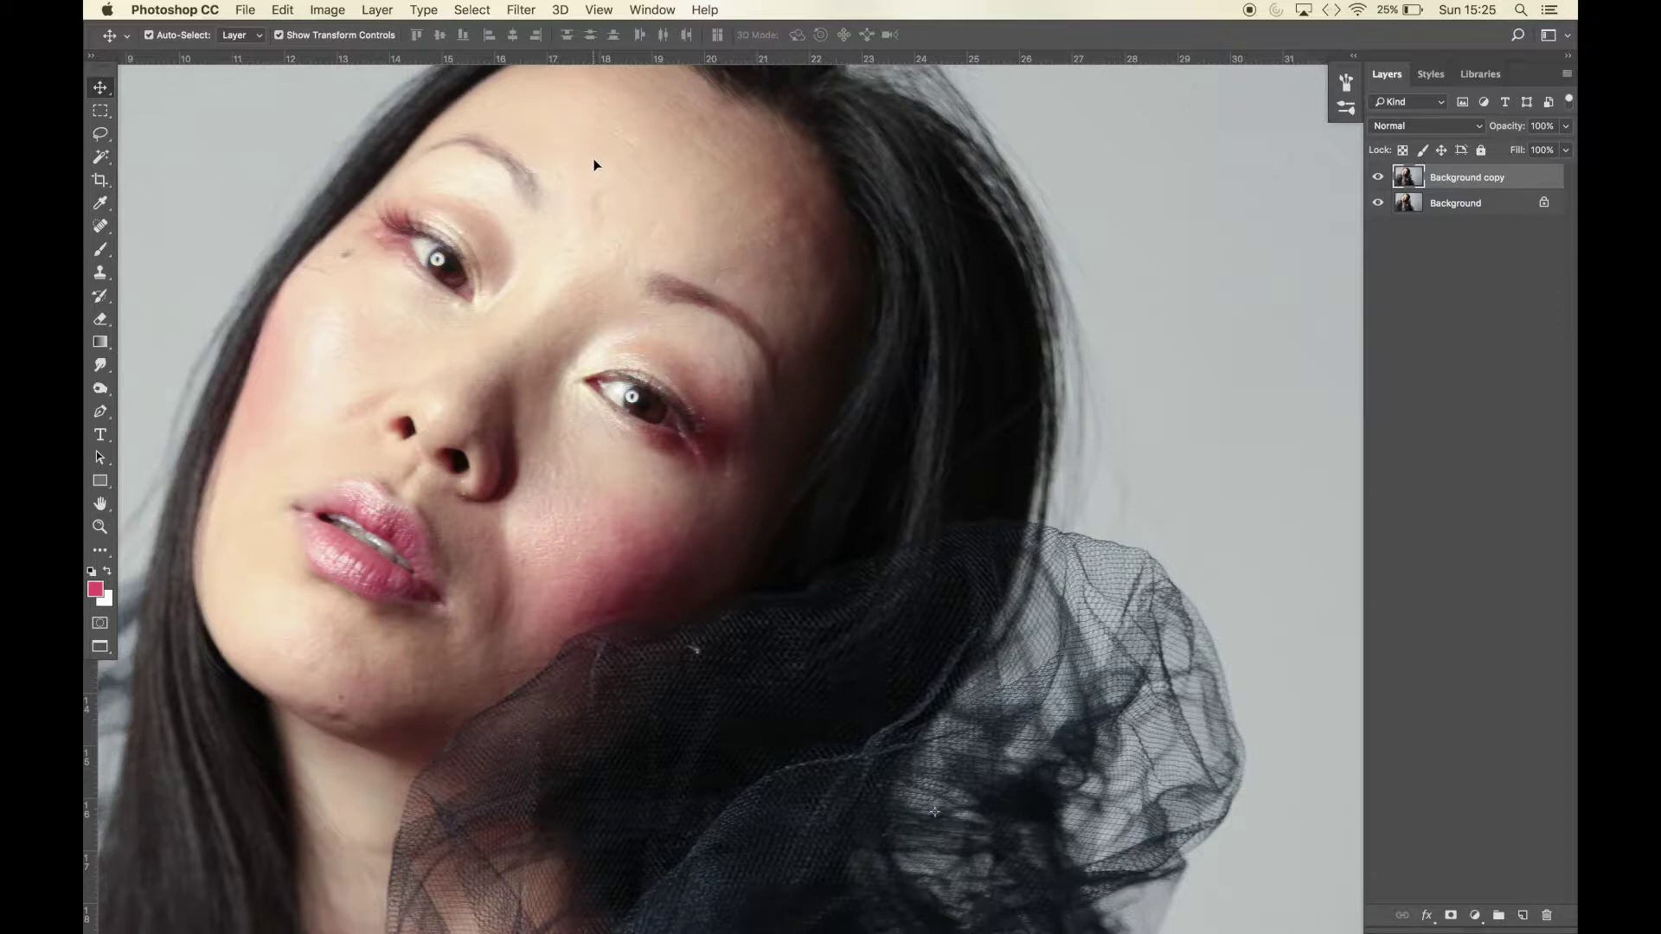
pyautogui.press('super+plus')
pyautogui.press('super+plus')
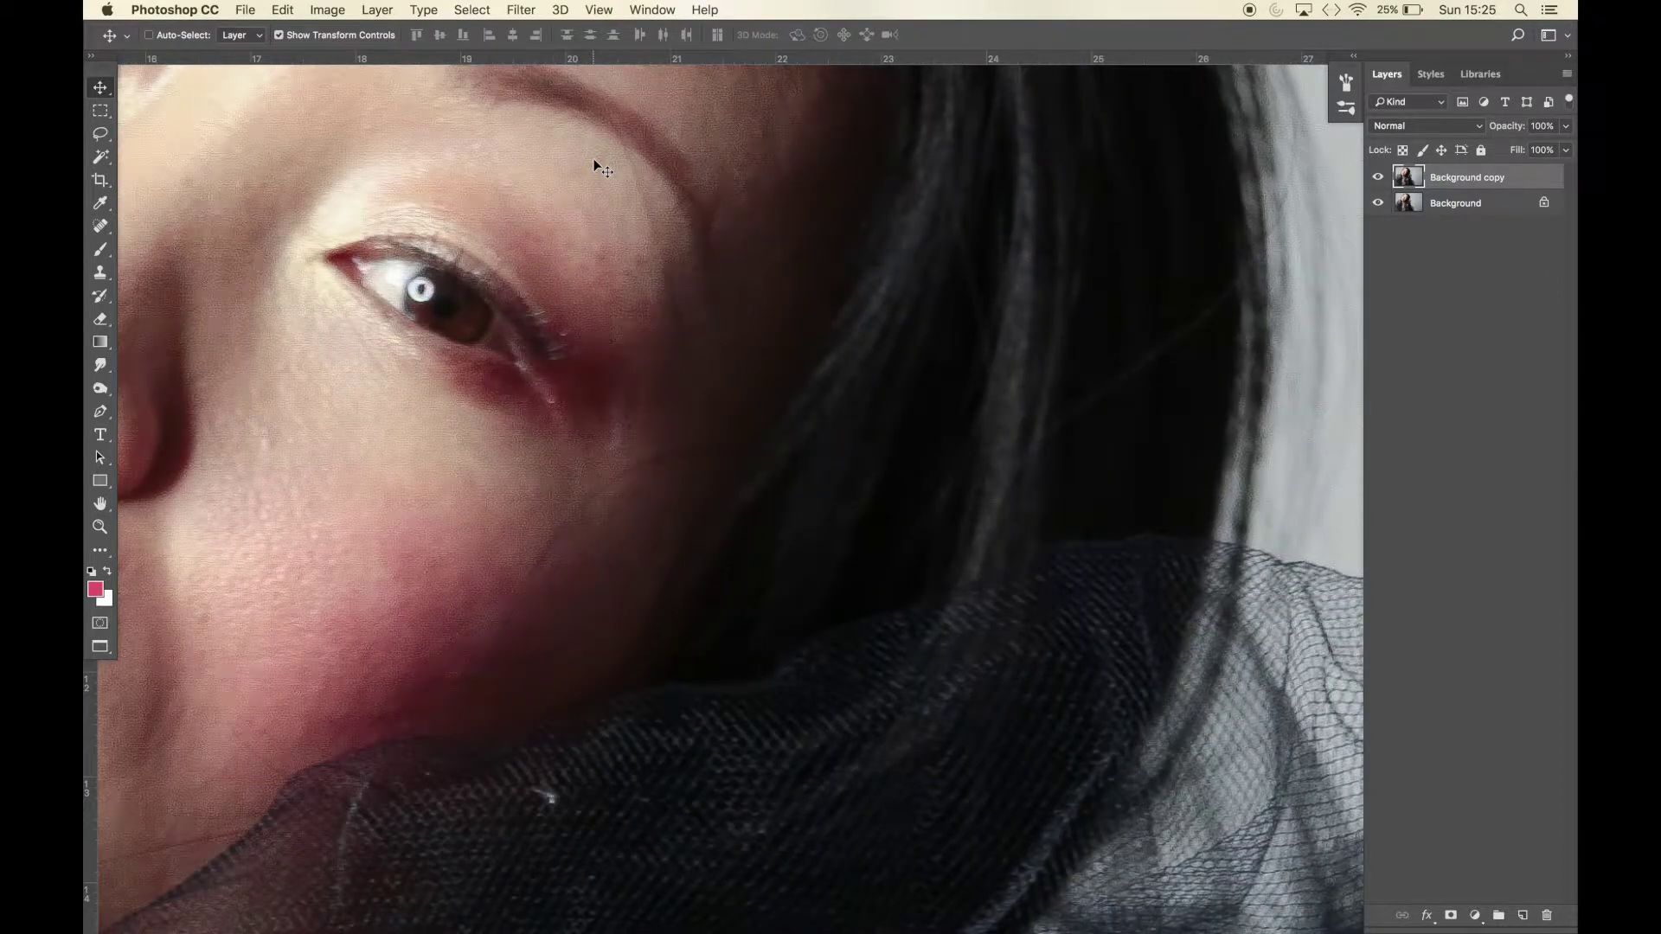
pyautogui.press('super+0')
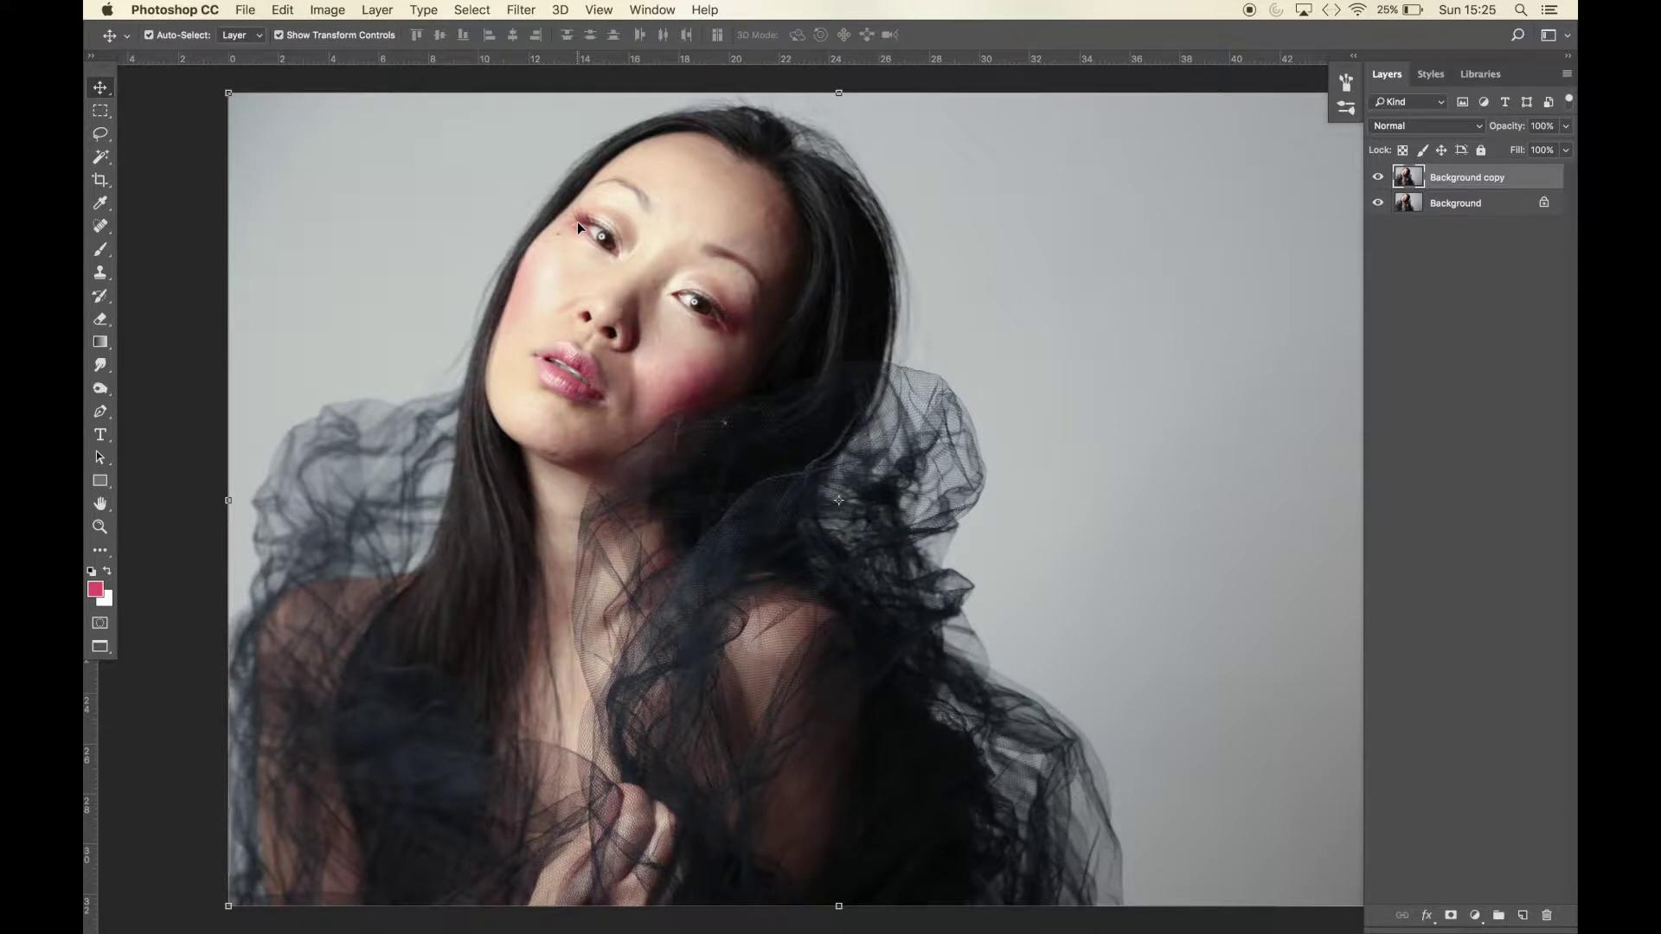
# Set up the Clone Stamp for the face with 48% opacity and a soft 86 px brush
pyautogui.press('super+plus')
pyautogui.press('super+plus')
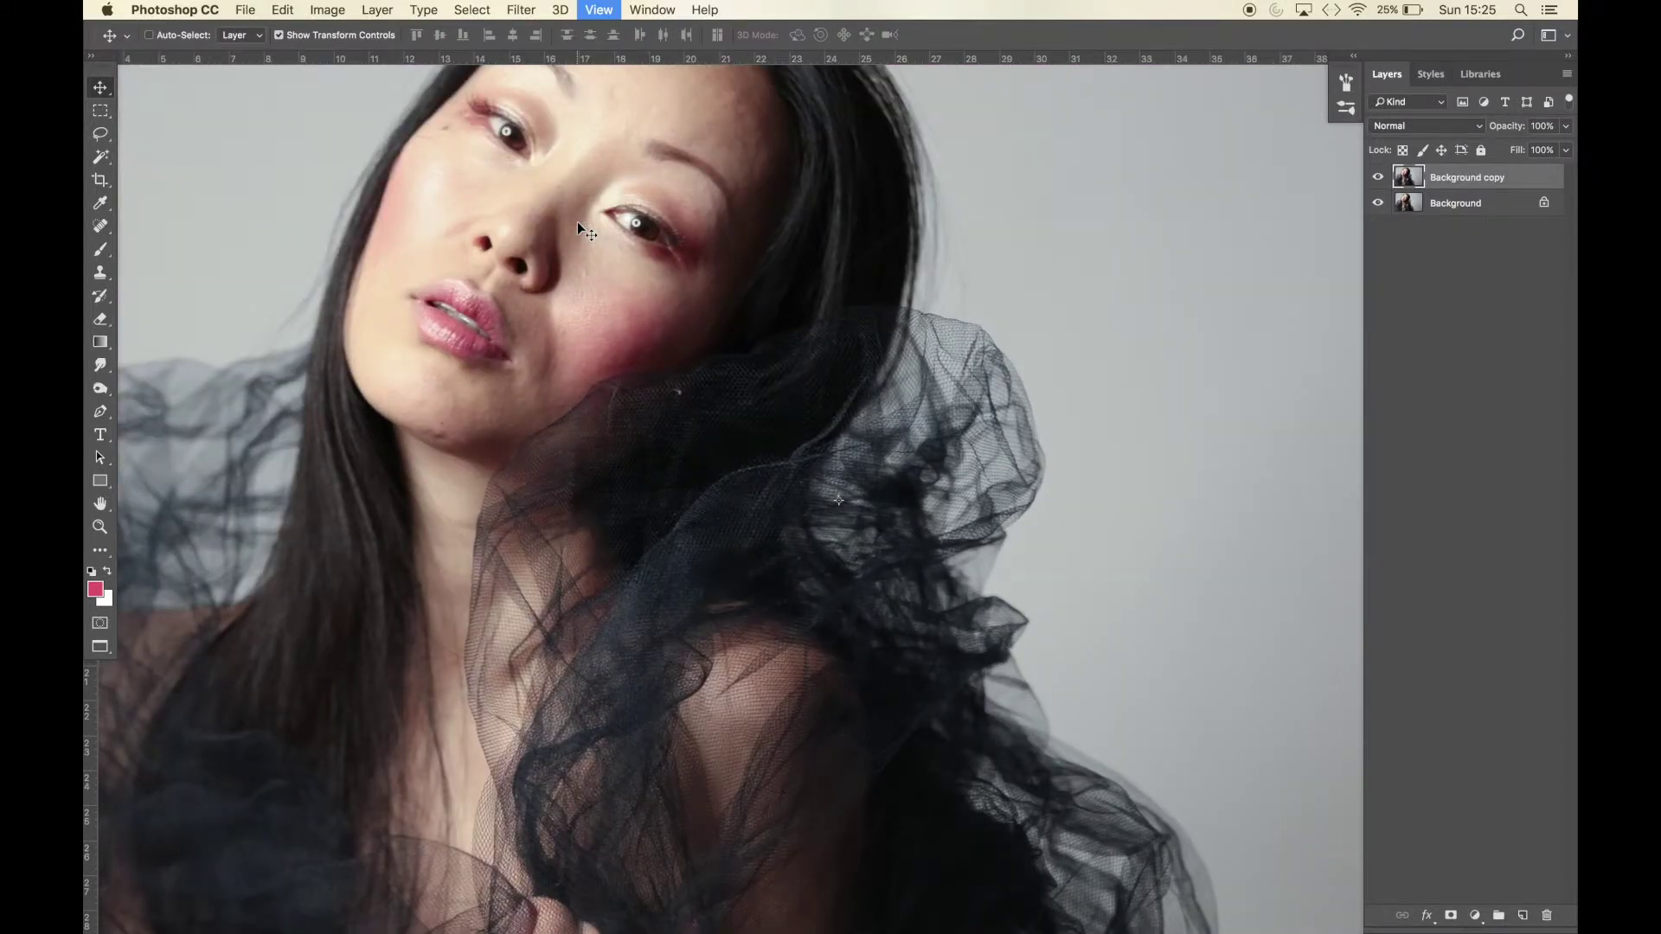
pyautogui.scroll(6, 578, 227)
pyautogui.hscroll(-5, 578, 228)
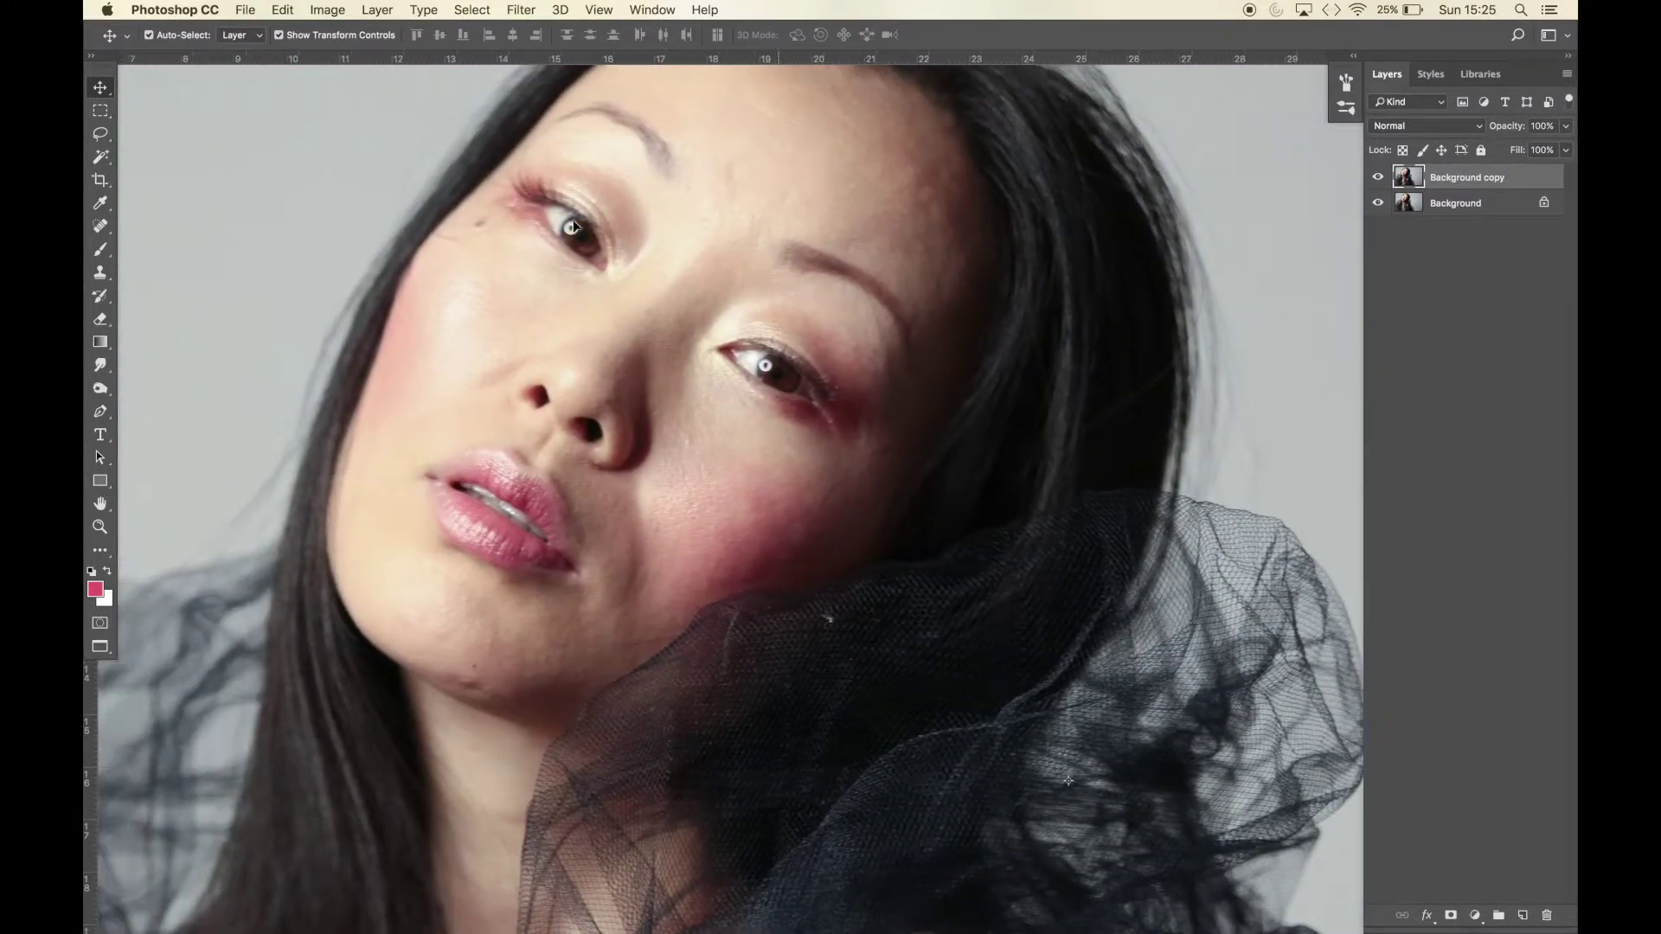
pyautogui.click(106, 275)
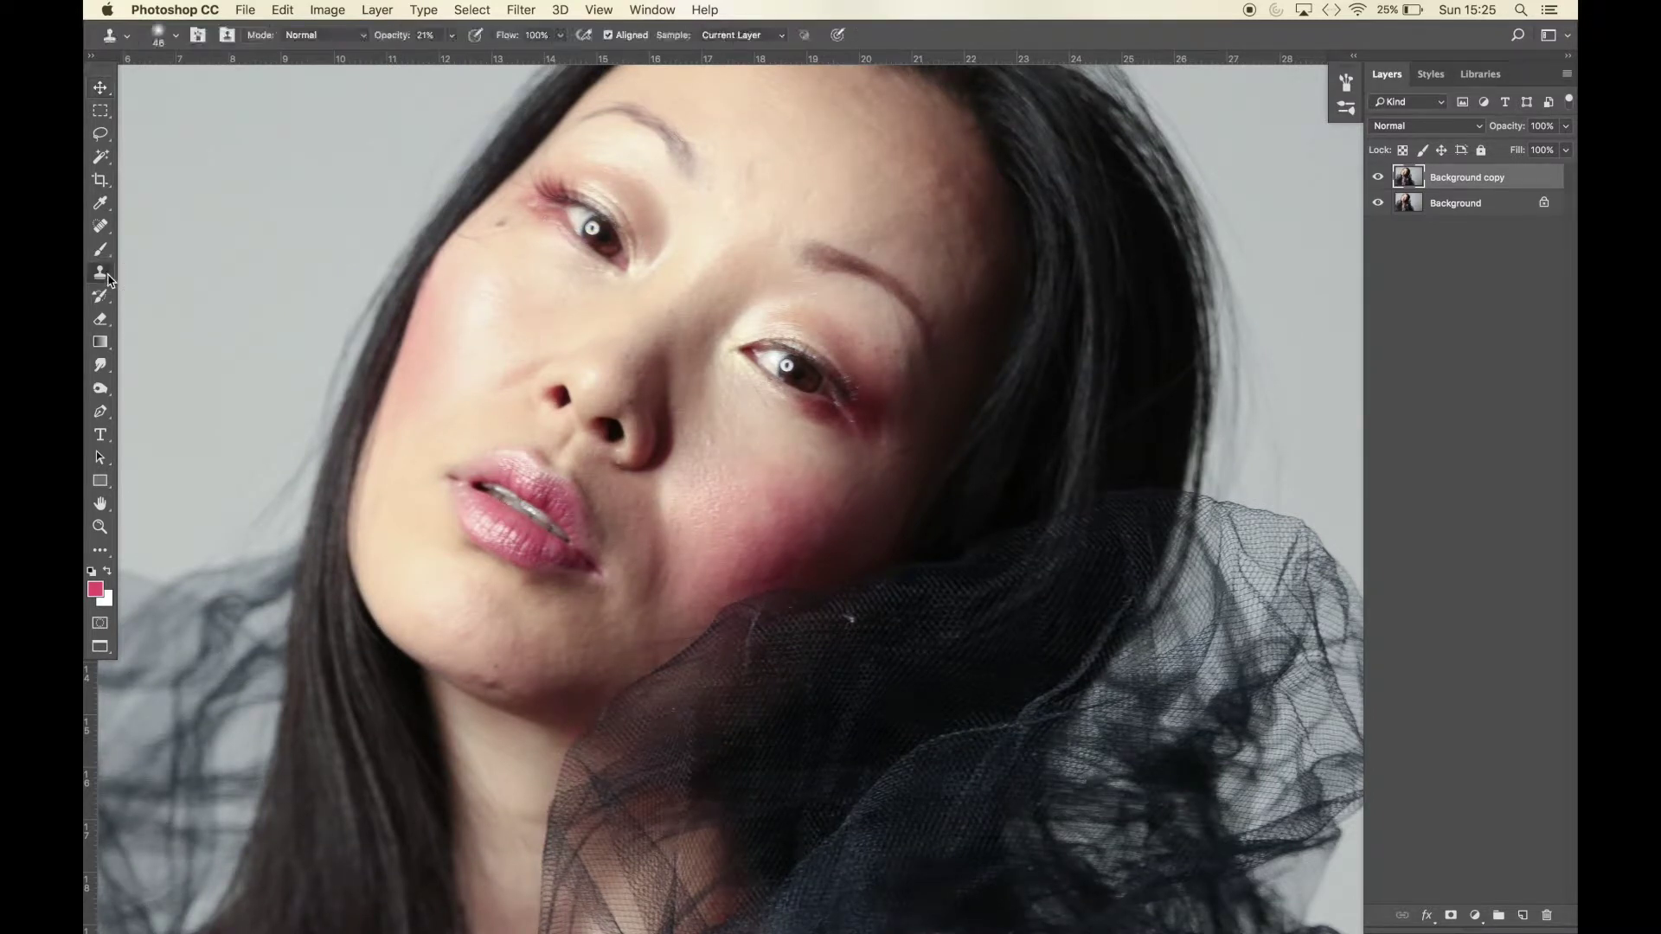
pyautogui.click(450, 35)
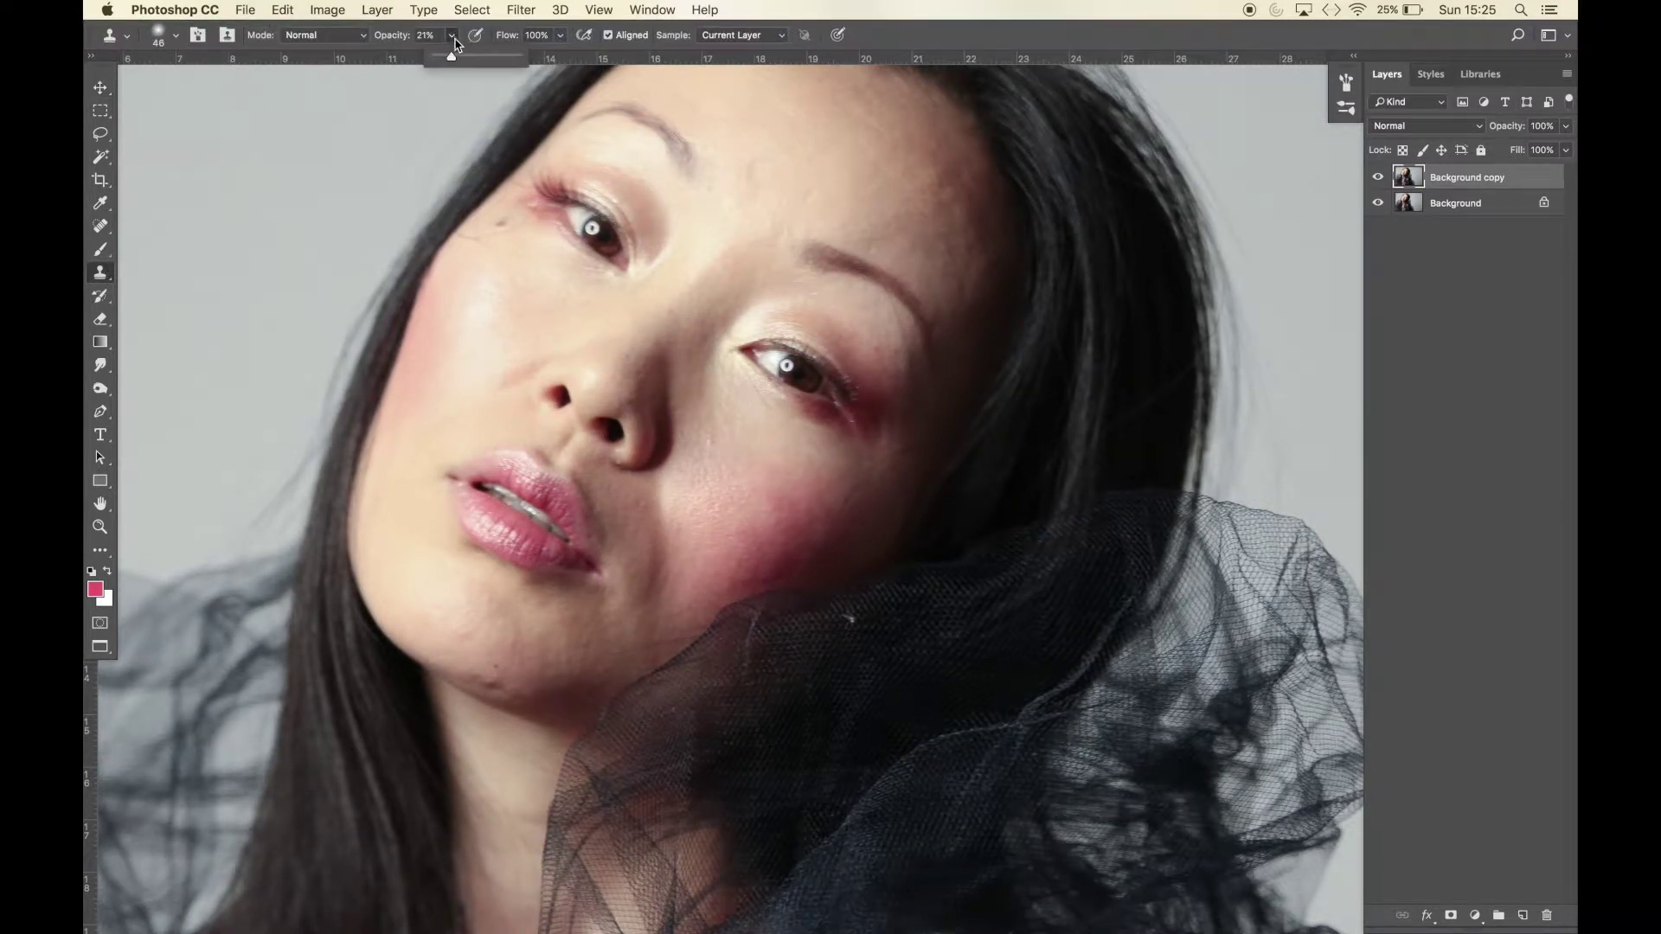
pyautogui.click(474, 55)
pyautogui.click(175, 36)
pyautogui.click(232, 91)
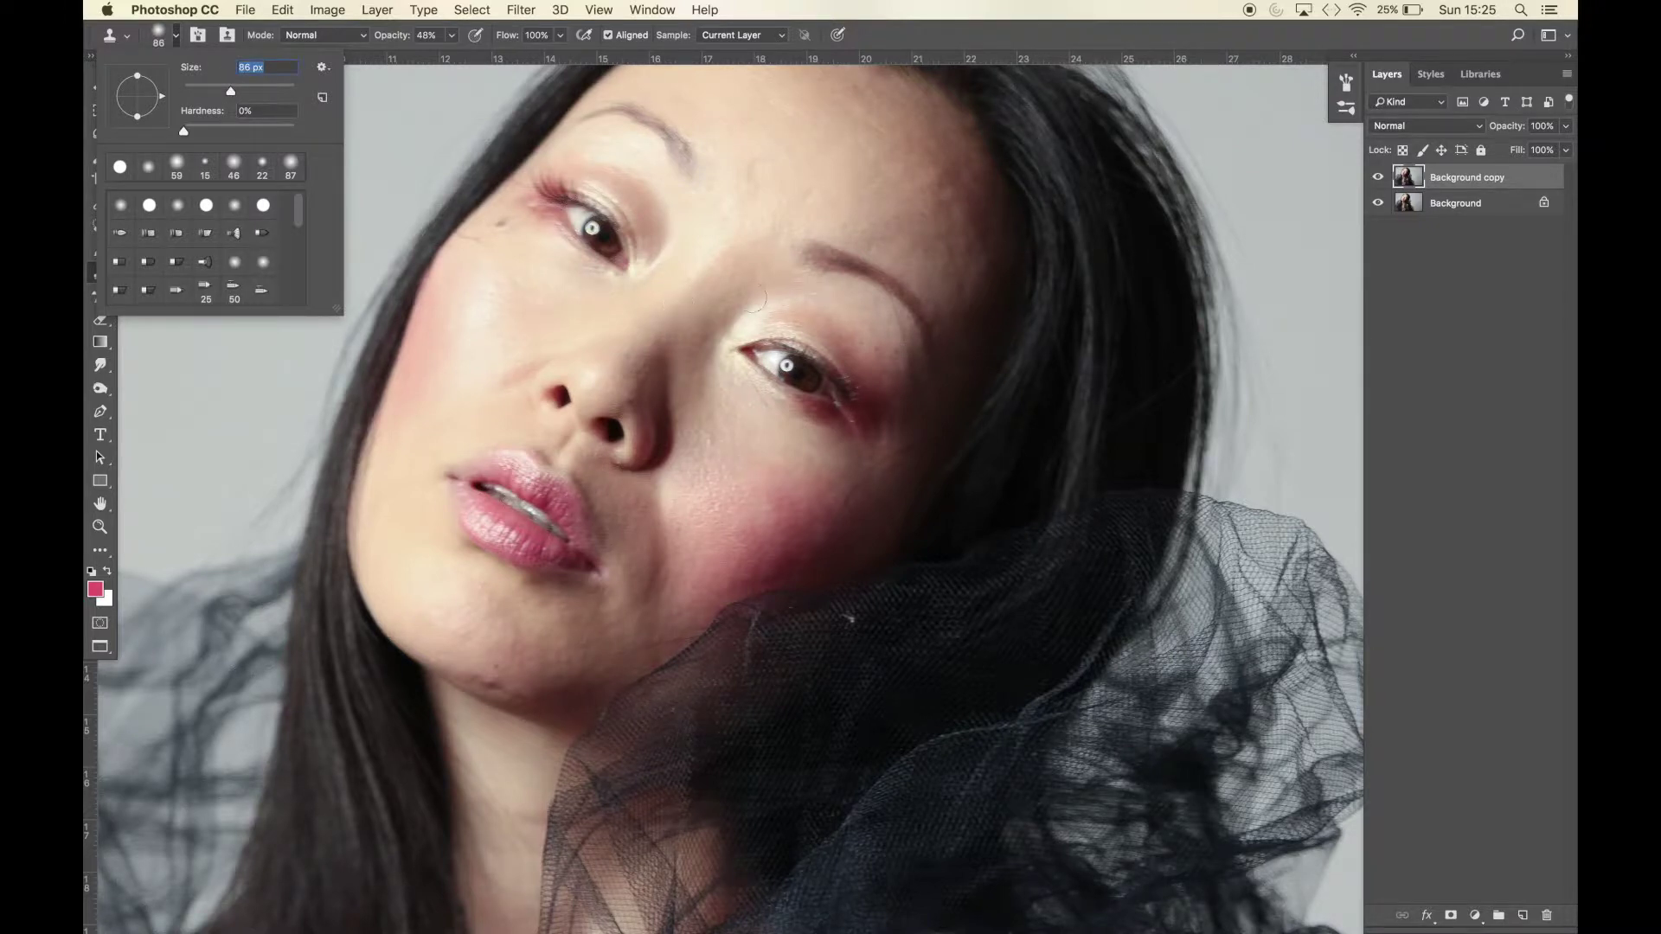
# Clone smooth skin over the blemishes between the nose and the cheek, beneath the eye nearest the tulle
pyautogui.keyDown('alt'); pyautogui.click(708, 422); pyautogui.keyUp('alt')
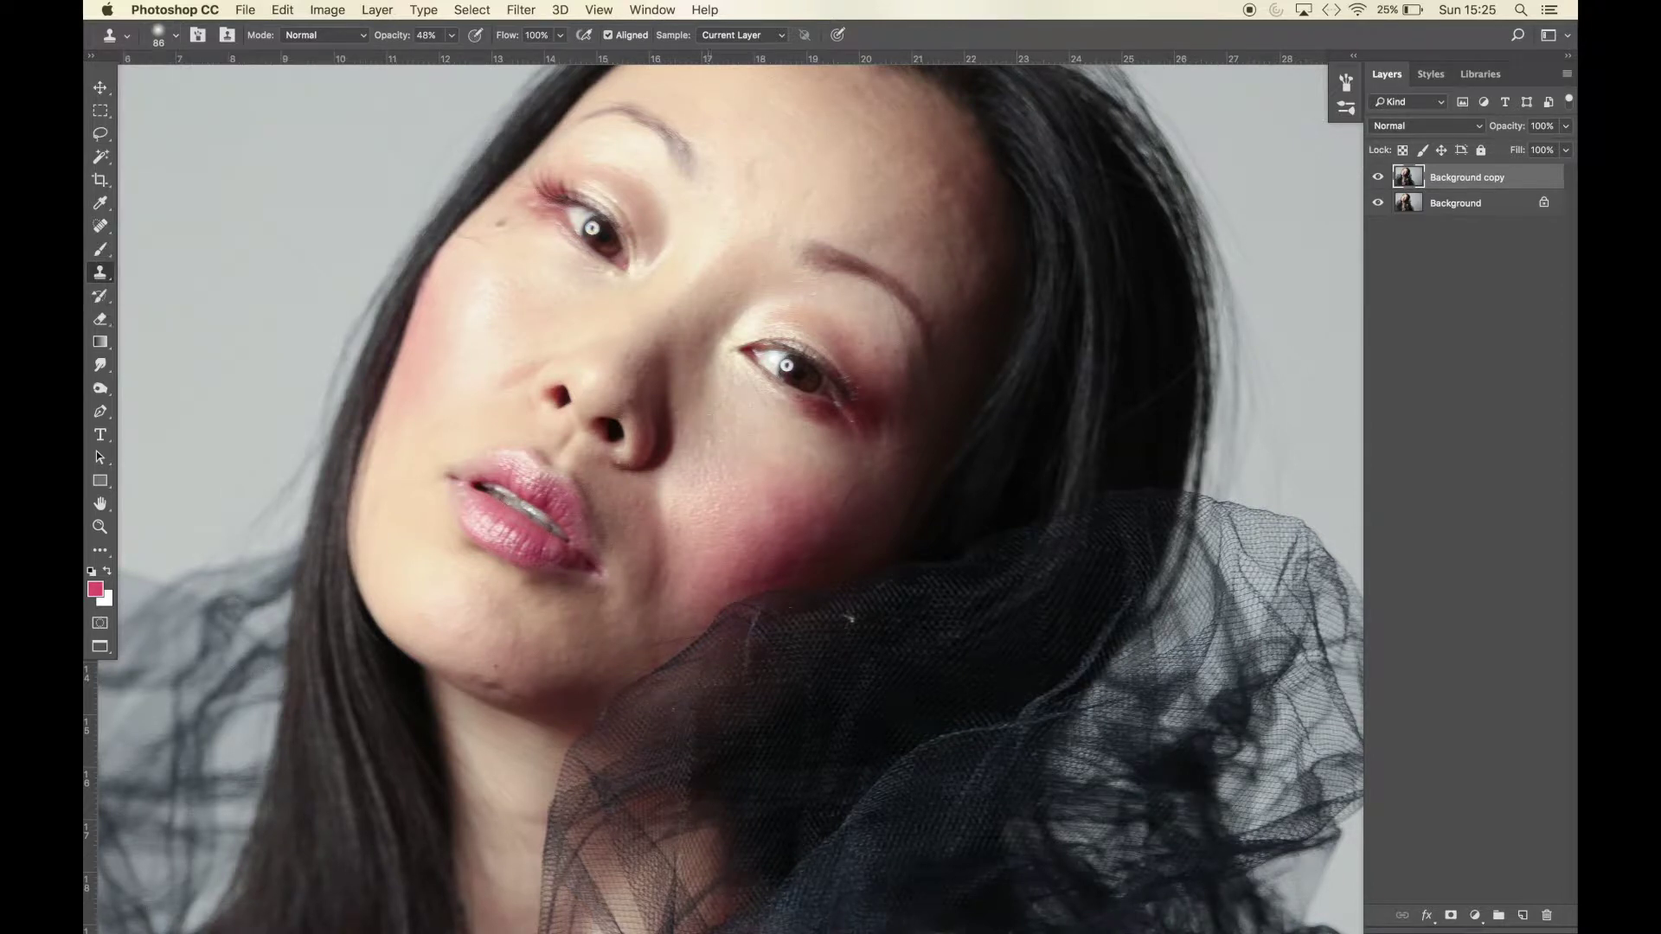
pyautogui.click(724, 446)
pyautogui.click(699, 458)
pyautogui.keyDown('alt'); pyautogui.click(728, 428); pyautogui.keyUp('alt')
pyautogui.click(705, 405)
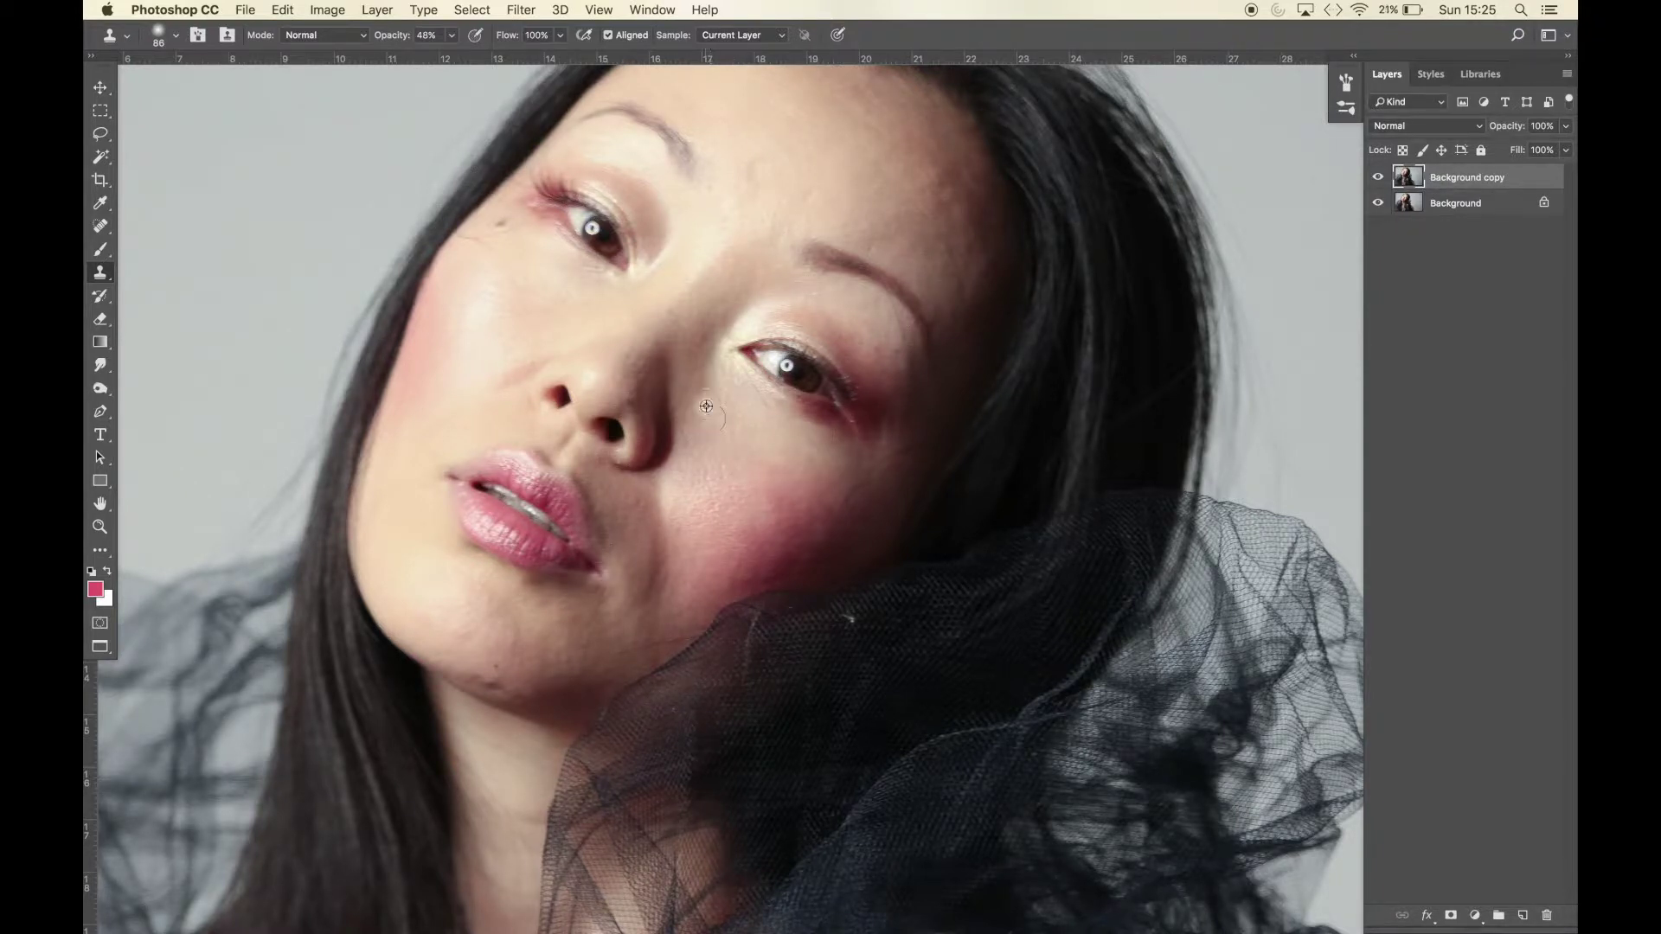
# Clone smooth skin over the blemishes on the forehead and above the space between the eyebrows
pyautogui.keyDown('alt'); pyautogui.click(736, 154); pyautogui.keyUp('alt')
pyautogui.click(731, 187)
pyautogui.keyDown('alt'); pyautogui.click(789, 202); pyautogui.keyUp('alt')
pyautogui.keyDown('alt'); pyautogui.click(810, 173); pyautogui.keyUp('alt')
pyautogui.keyDown('alt'); pyautogui.click(874, 231); pyautogui.keyUp('alt')
pyautogui.click(782, 191)
pyautogui.keyDown('alt'); pyautogui.click(822, 134); pyautogui.keyUp('alt')
pyautogui.keyDown('alt'); pyautogui.click(768, 122); pyautogui.keyUp('alt')
pyautogui.click(705, 181)
pyautogui.click(673, 213)
# Clone clean skin over the marks beneath the eye farther from the tulle, on the chin and beside the mouth
pyautogui.keyDown('alt'); pyautogui.click(585, 303); pyautogui.keyUp('alt')
pyautogui.click(502, 302)
pyautogui.keyDown('alt'); pyautogui.click(471, 672); pyautogui.keyUp('alt')
pyautogui.click(497, 683)
pyautogui.click(495, 689)
pyautogui.moveTo(492, 689); pyautogui.dragTo(516, 694)
pyautogui.keyDown('alt'); pyautogui.click(499, 640); pyautogui.keyUp('alt')
pyautogui.keyDown('alt'); pyautogui.click(473, 597); pyautogui.keyUp('alt')
pyautogui.click(489, 639)
pyautogui.moveTo(573, 662); pyautogui.dragTo(596, 683)
pyautogui.scroll(-3, 567, 794)
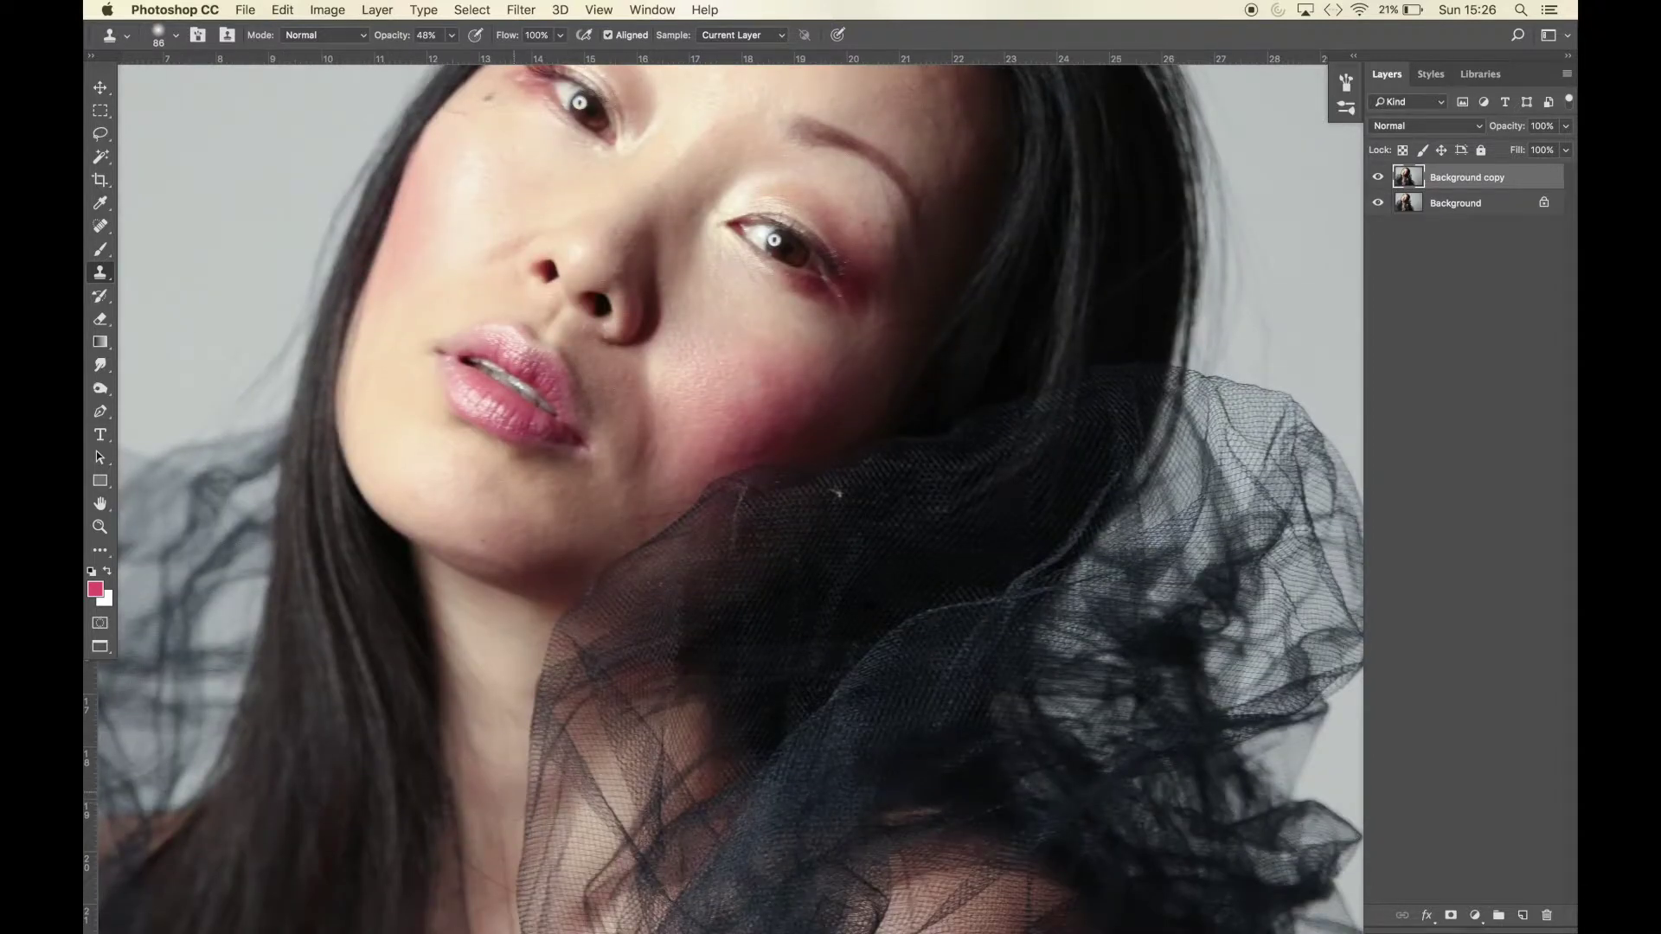
pyautogui.scroll(4, 731, 655)
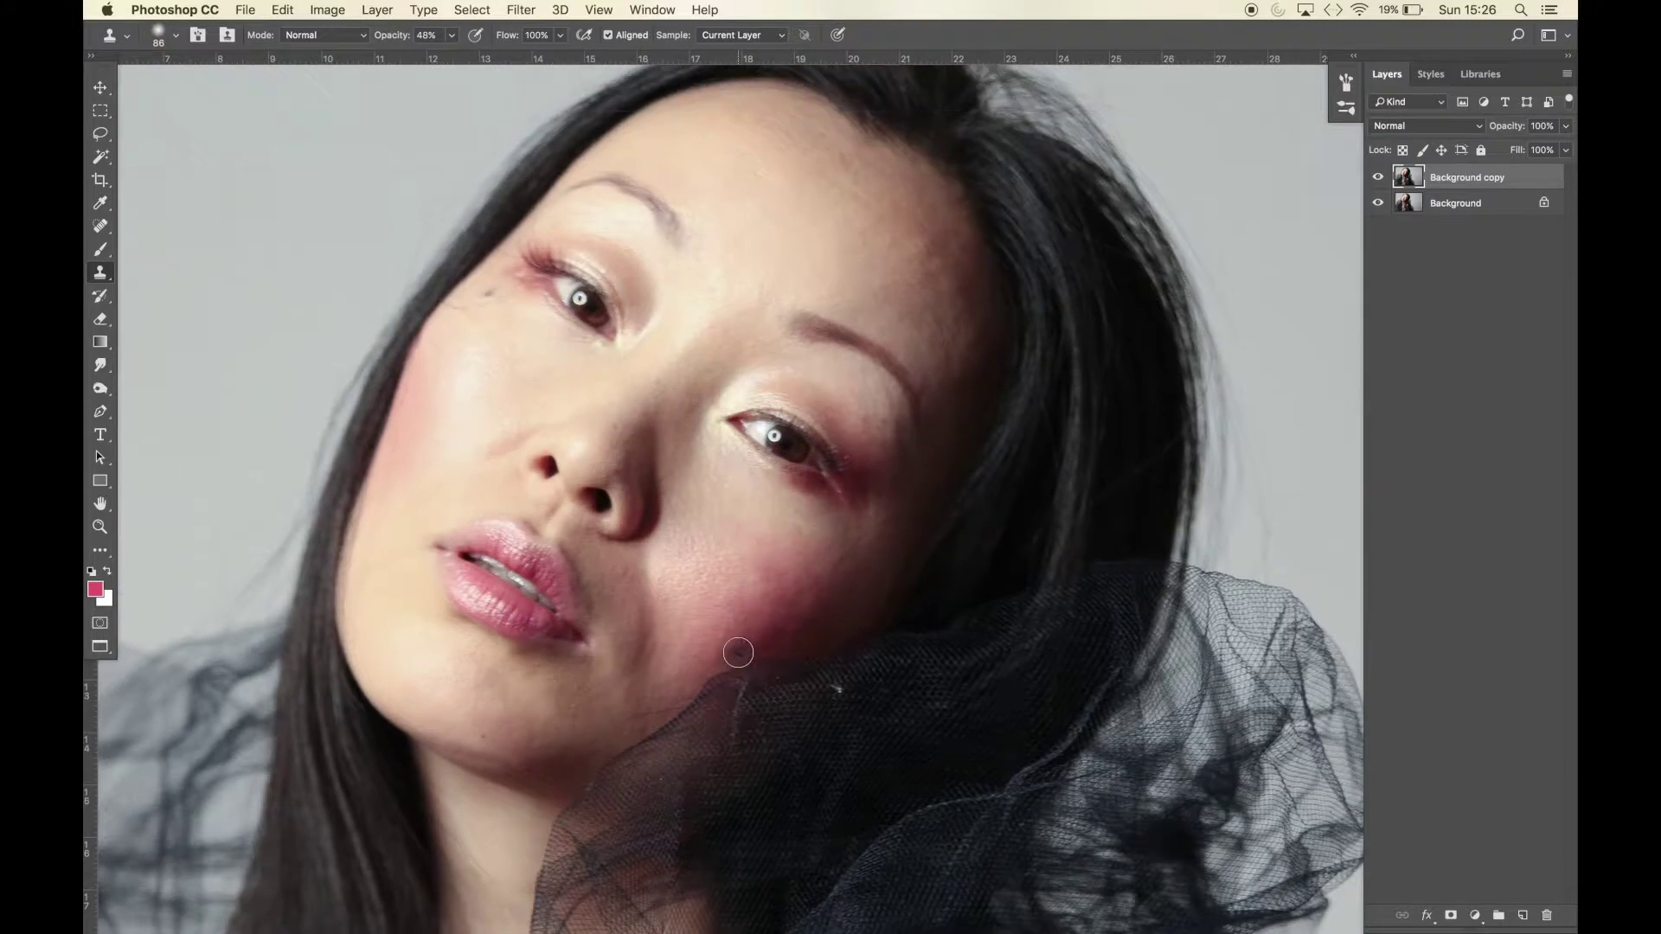
# Even out the blotchy skin on the shaded side of the forehead with a 198 px Clone Stamp brush
pyautogui.click(176, 35)
pyautogui.moveTo(202, 89); pyautogui.dragTo(218, 89)
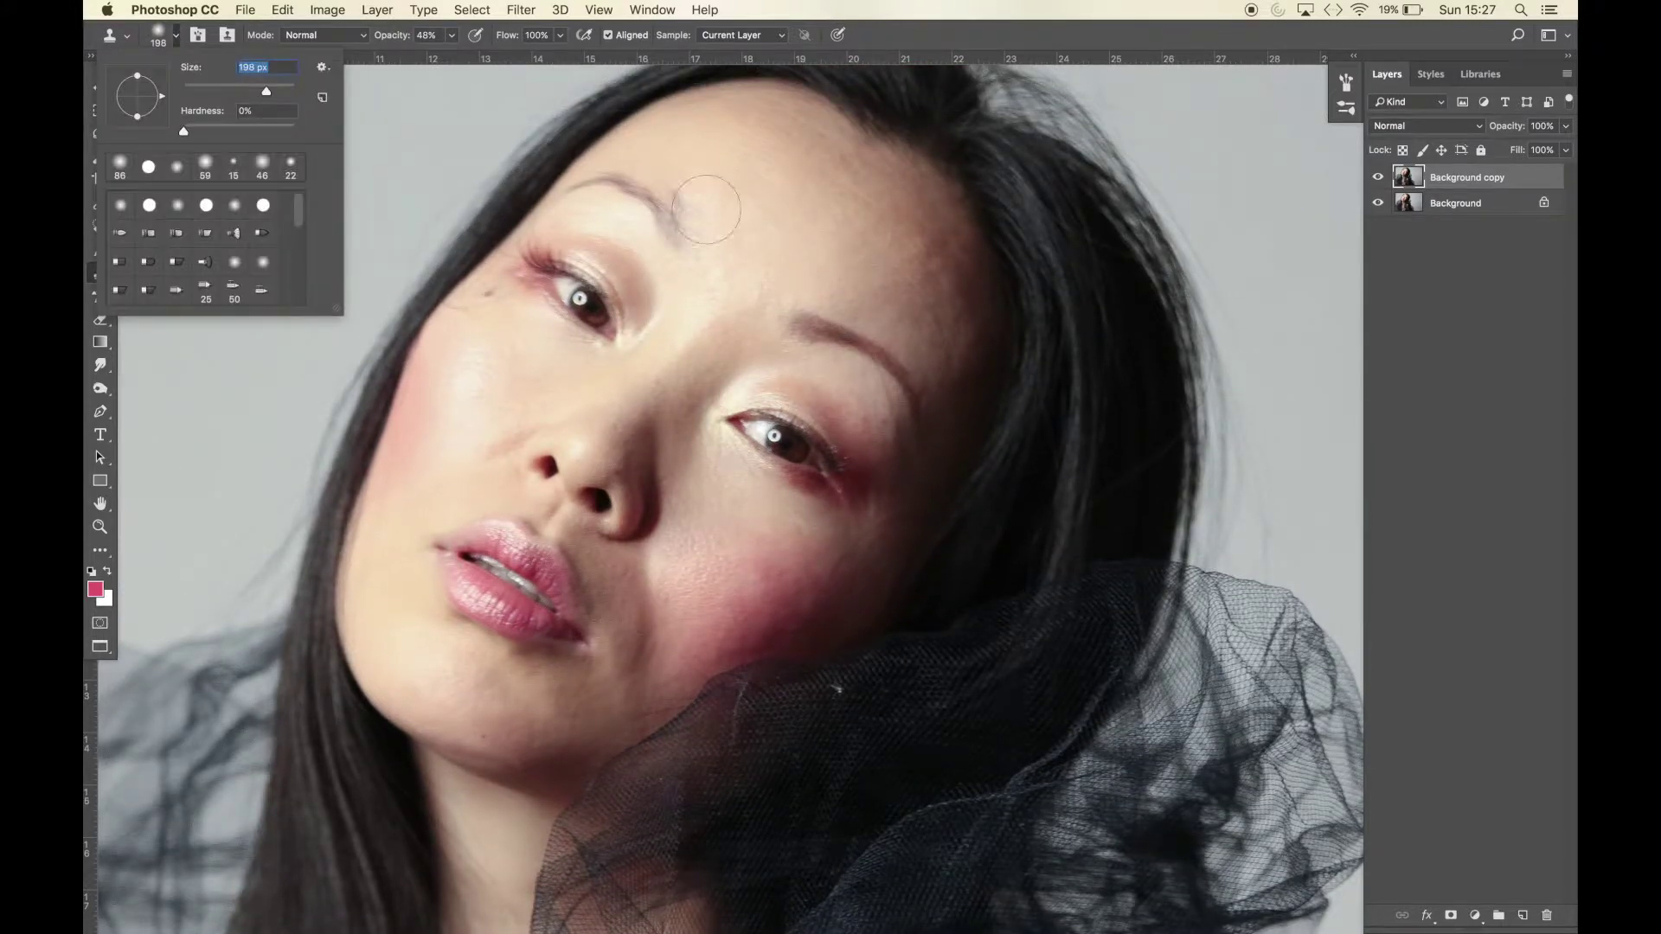
pyautogui.keyDown('alt'); pyautogui.click(916, 226); pyautogui.keyUp('alt')
pyautogui.moveTo(937, 279); pyautogui.dragTo(942, 339)
pyautogui.click(936, 284)
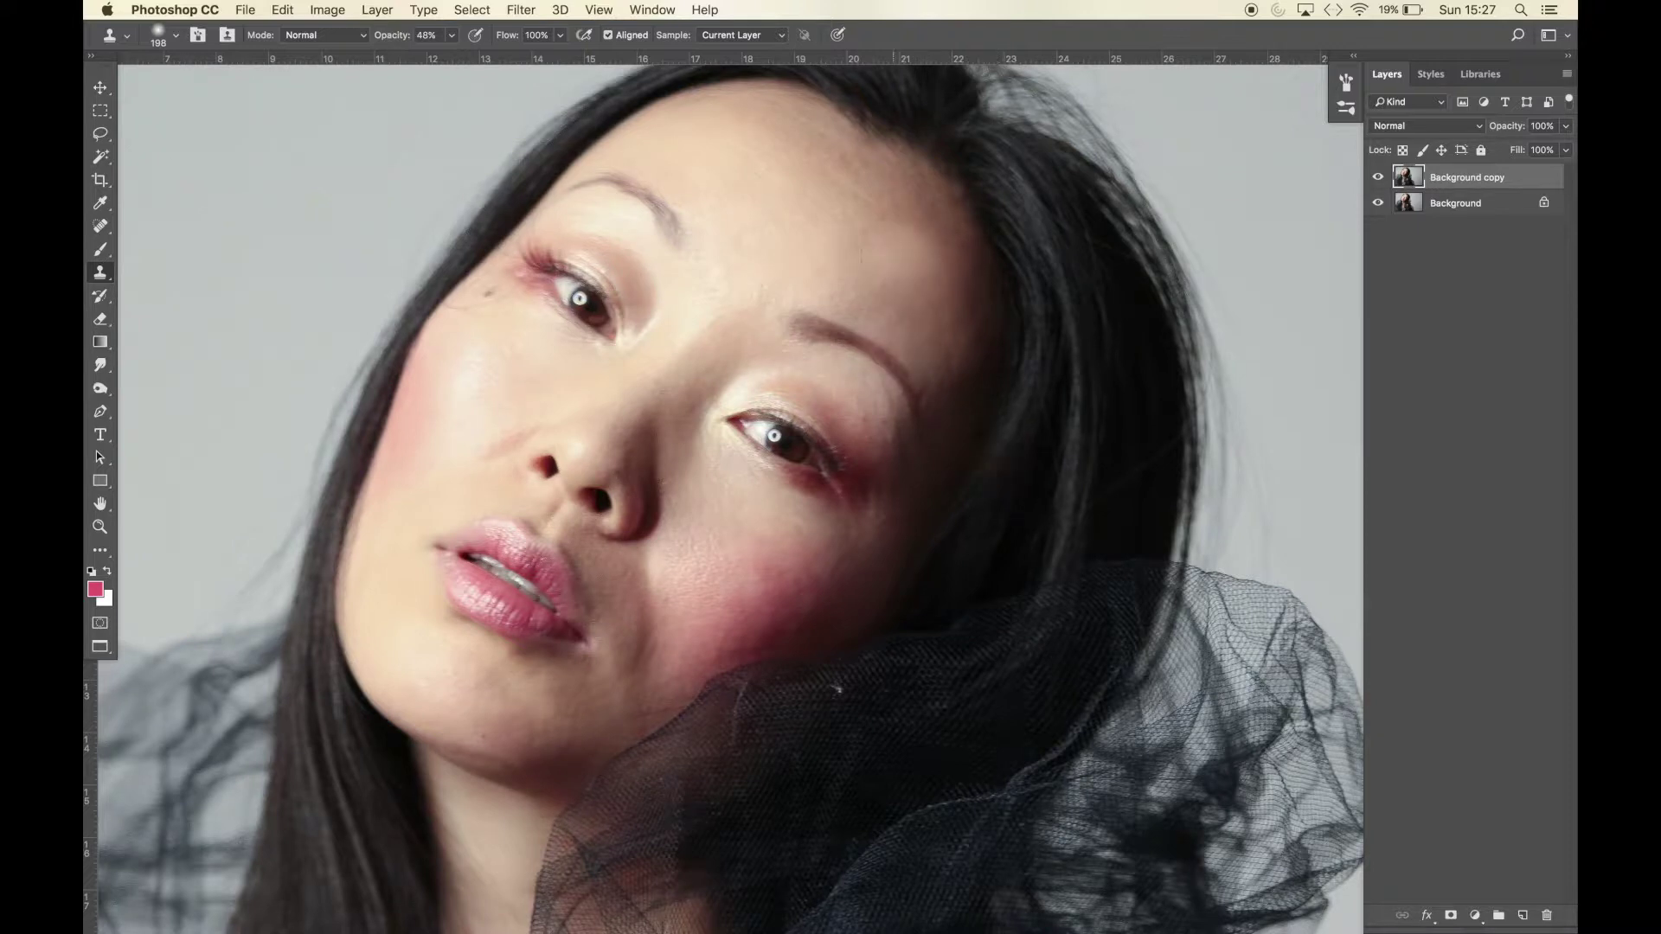
pyautogui.keyDown('alt'); pyautogui.click(836, 201); pyautogui.keyUp('alt')
pyautogui.moveTo(915, 305)
pyautogui.mouseDown()
pyautogui.moveTo(889, 299)
pyautogui.moveTo(920, 326)
pyautogui.mouseUp()
# Soften the crease between the mouth and the shaded cheek with the Clone Stamp at 17% opacity
pyautogui.click(451, 36)
pyautogui.moveTo(452, 57); pyautogui.dragTo(425, 58)
pyautogui.keyDown('alt'); pyautogui.click(690, 566); pyautogui.keyUp('alt')
pyautogui.moveTo(638, 589); pyautogui.dragTo(634, 630)
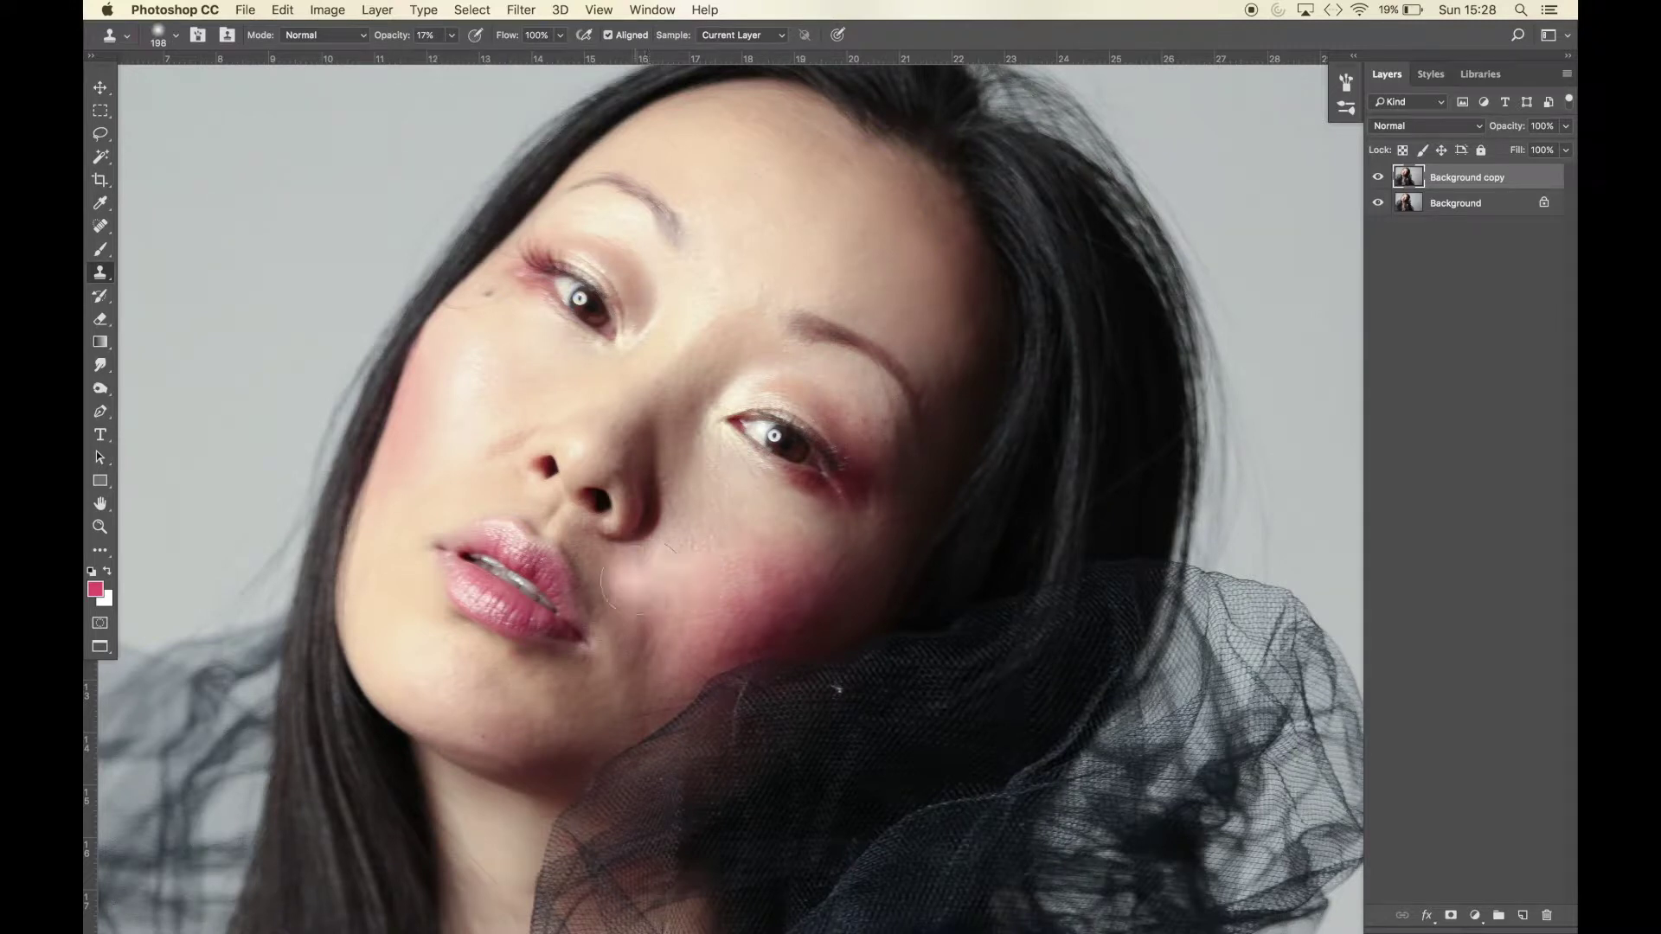
pyautogui.keyDown('alt'); pyautogui.click(649, 593); pyautogui.keyUp('alt')
pyautogui.moveTo(654, 617); pyautogui.dragTo(640, 662)
# Blend the uneven blush on the cheek nearest the tulle by cloning adjacent skin over it
pyautogui.click(752, 597)
pyautogui.keyDown('alt'); pyautogui.click(789, 569); pyautogui.keyUp('alt')
pyautogui.click(744, 600)
pyautogui.keyDown('alt'); pyautogui.click(779, 574); pyautogui.keyUp('alt')
pyautogui.click(755, 586)
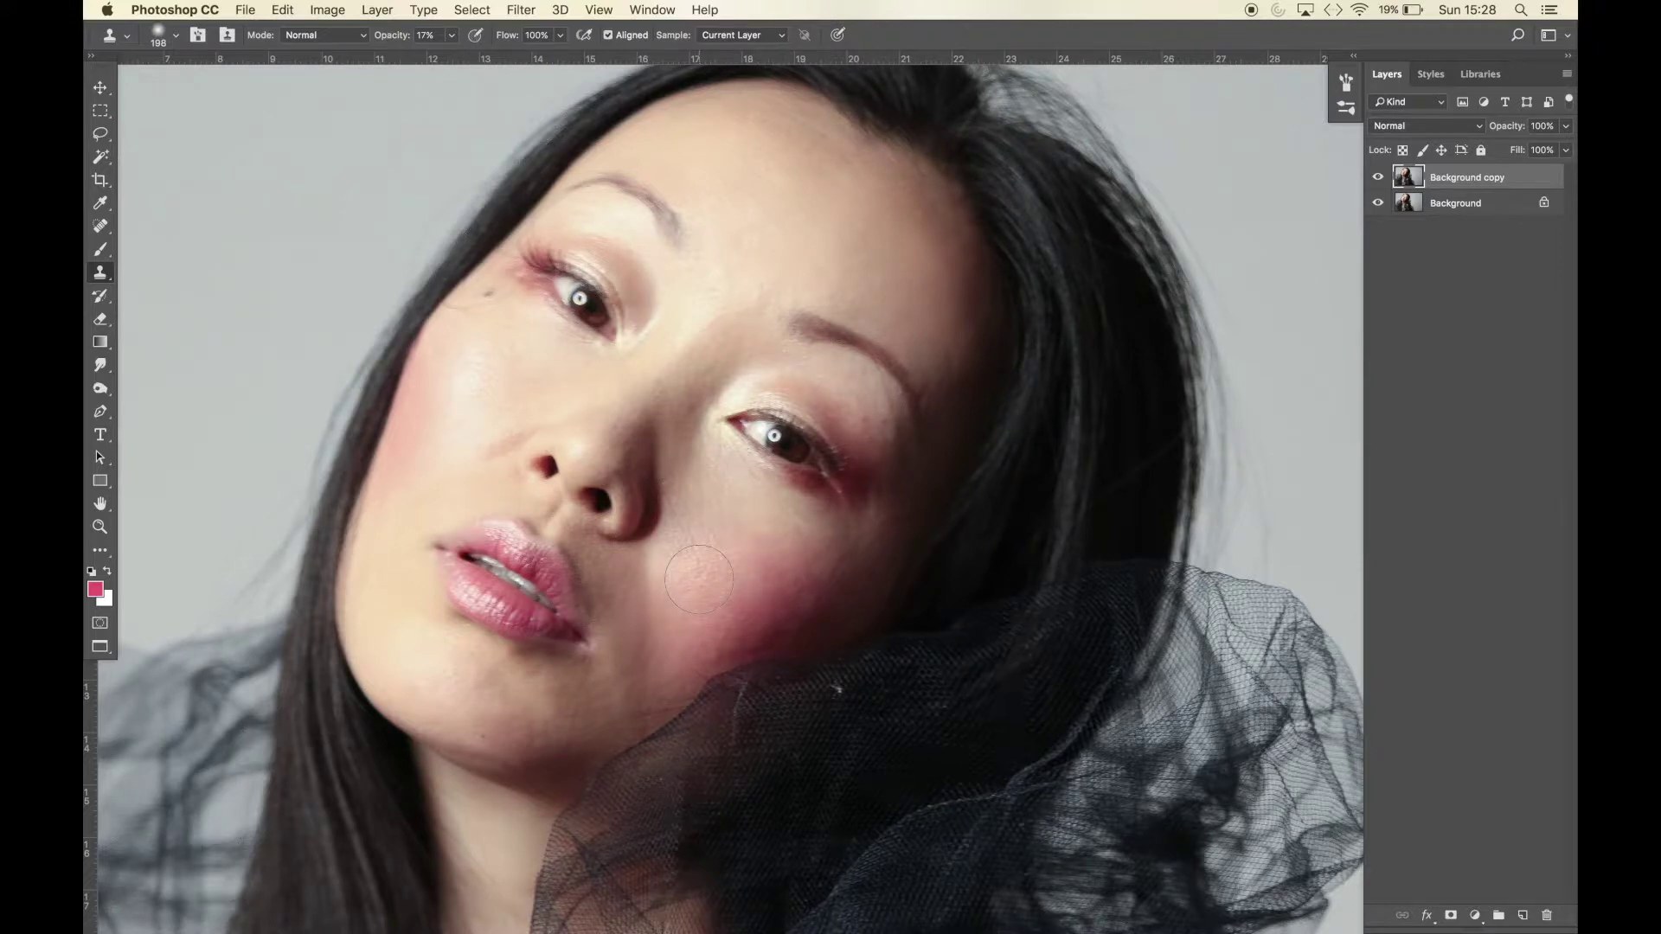
# Clone neighbouring skin over the brightly lit cheek beside the nose and the chin to smooth them
pyautogui.keyDown('alt'); pyautogui.click(472, 451); pyautogui.keyUp('alt')
pyautogui.keyDown('alt'); pyautogui.click(507, 421); pyautogui.keyUp('alt')
pyautogui.click(500, 447)
pyautogui.keyDown('alt'); pyautogui.click(478, 678); pyautogui.keyUp('alt')
pyautogui.click(470, 713)
# Touch up the edge of the eyebrow farther from the tulle with a 31 px Clone Stamp at 64% opacity
pyautogui.scroll(-2, 814, 682)
pyautogui.scroll(6, 814, 685)
pyautogui.scroll(-3, 815, 685)
pyautogui.click(175, 36)
pyautogui.moveTo(227, 90); pyautogui.dragTo(200, 90)
pyautogui.click(451, 36)
pyautogui.moveTo(447, 58); pyautogui.dragTo(487, 58)
pyautogui.click(605, 249)
pyautogui.keyDown('alt'); pyautogui.click(604, 250); pyautogui.keyUp('alt')
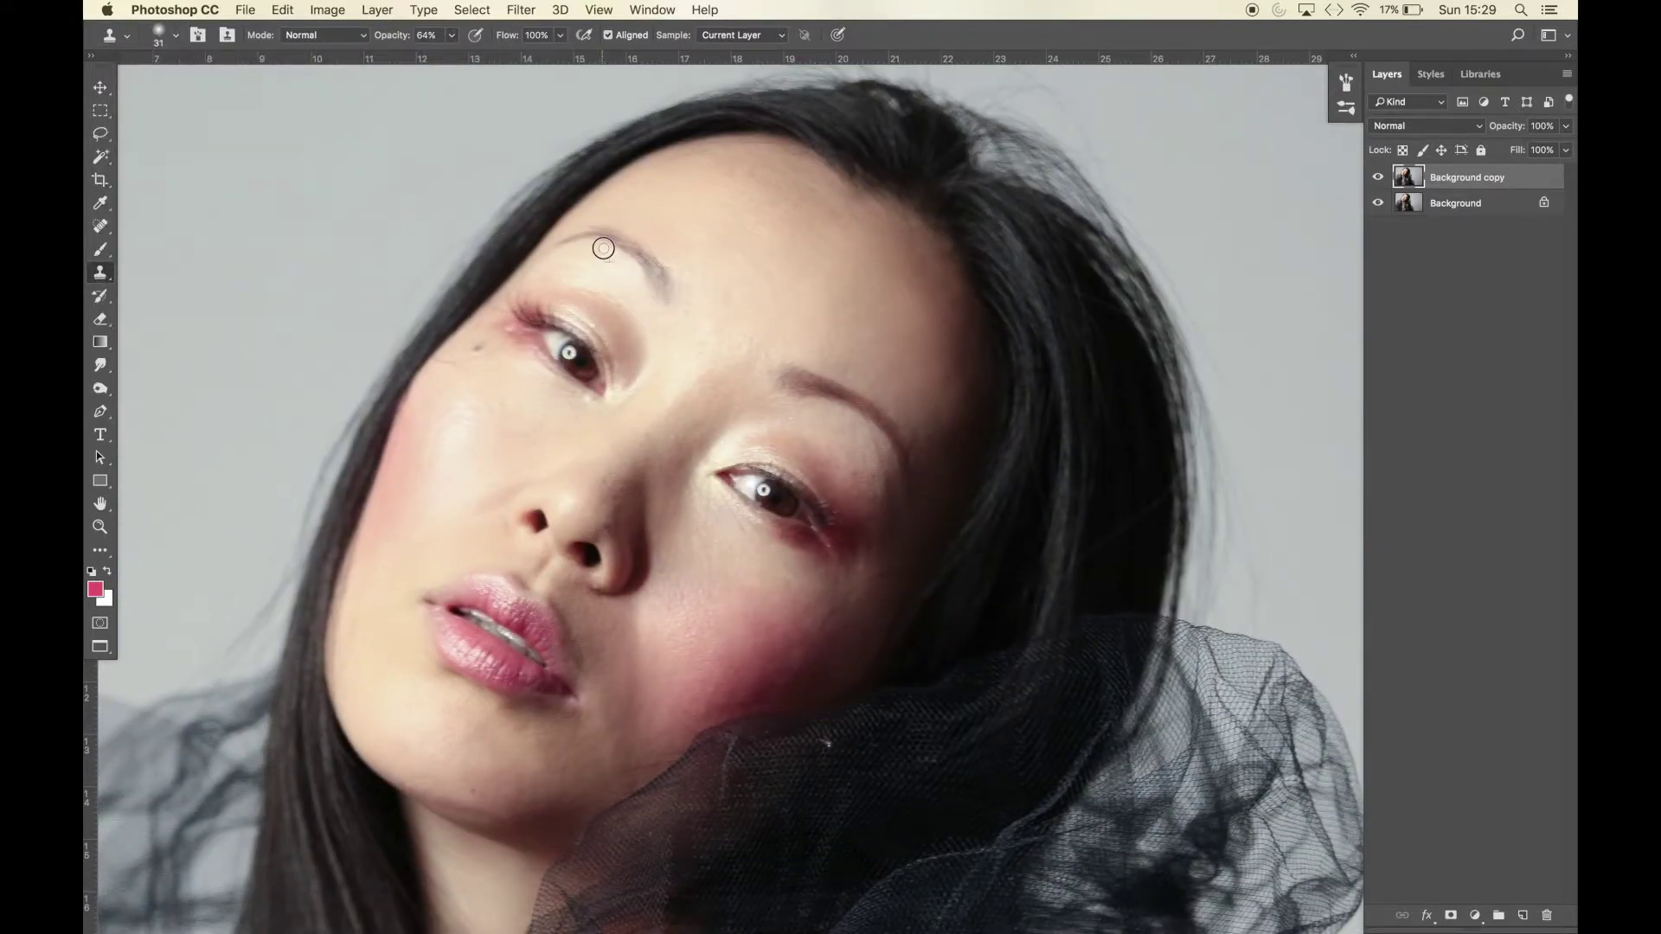
pyautogui.keyDown('alt'); pyautogui.click(585, 222); pyautogui.keyUp('alt')
# Review the whole portrait and compare it with and without the retouched layer
pyautogui.scroll(-2, 859, 564)
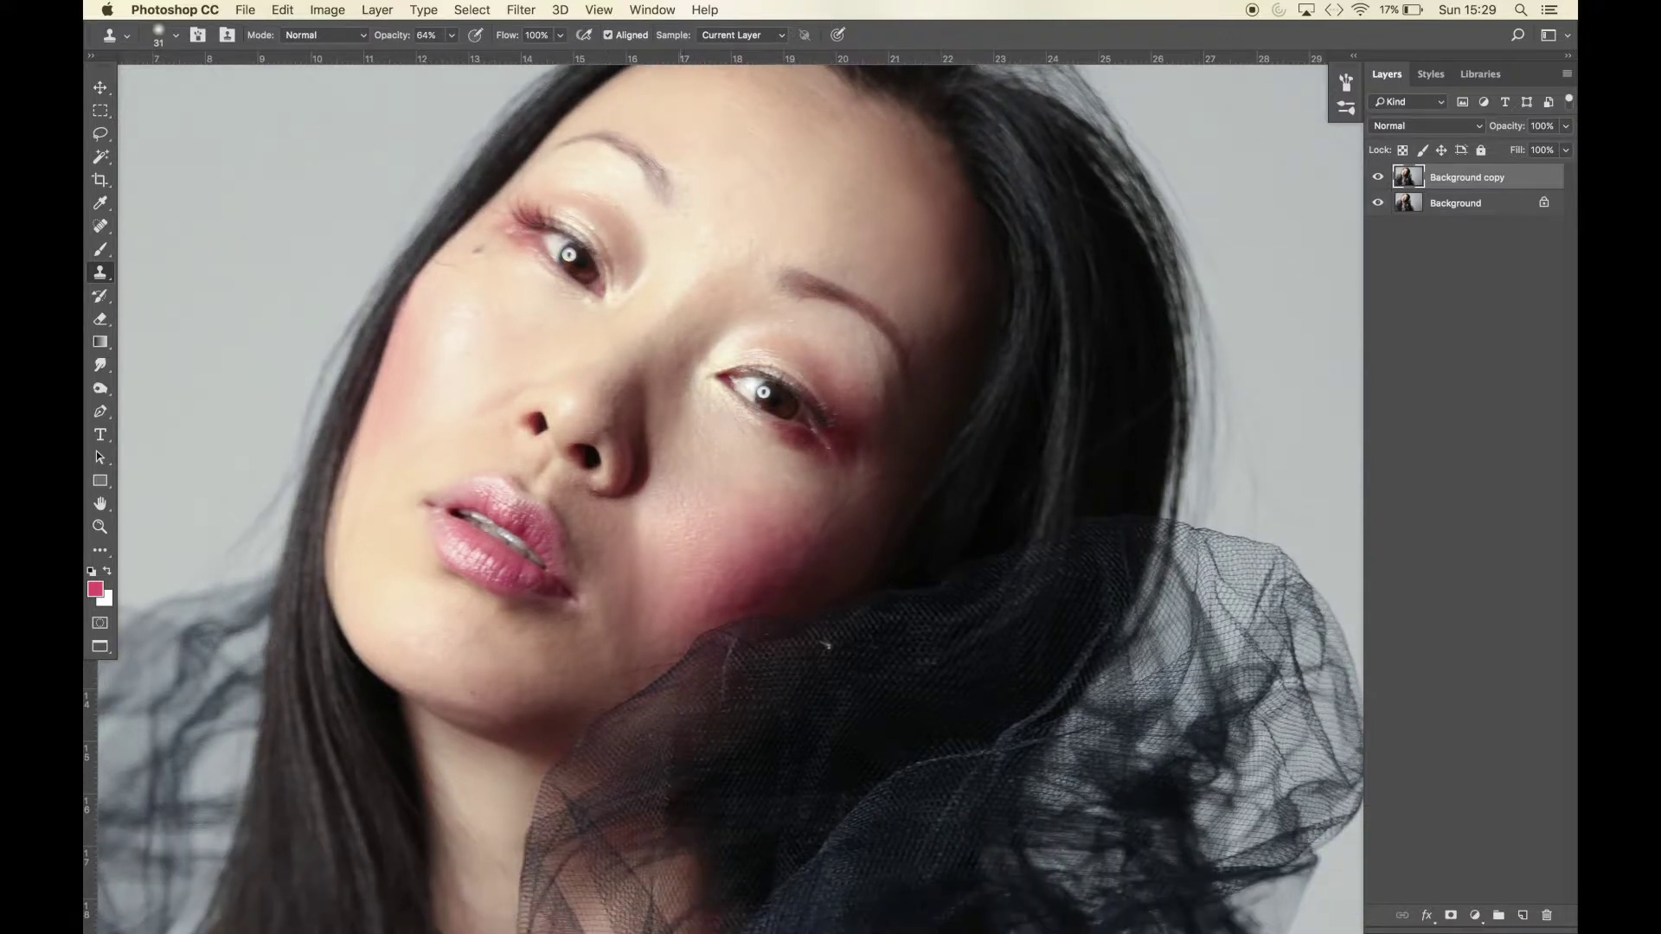
pyautogui.press('super+minus')
pyautogui.press('super+minus')
pyautogui.press('super+minus')
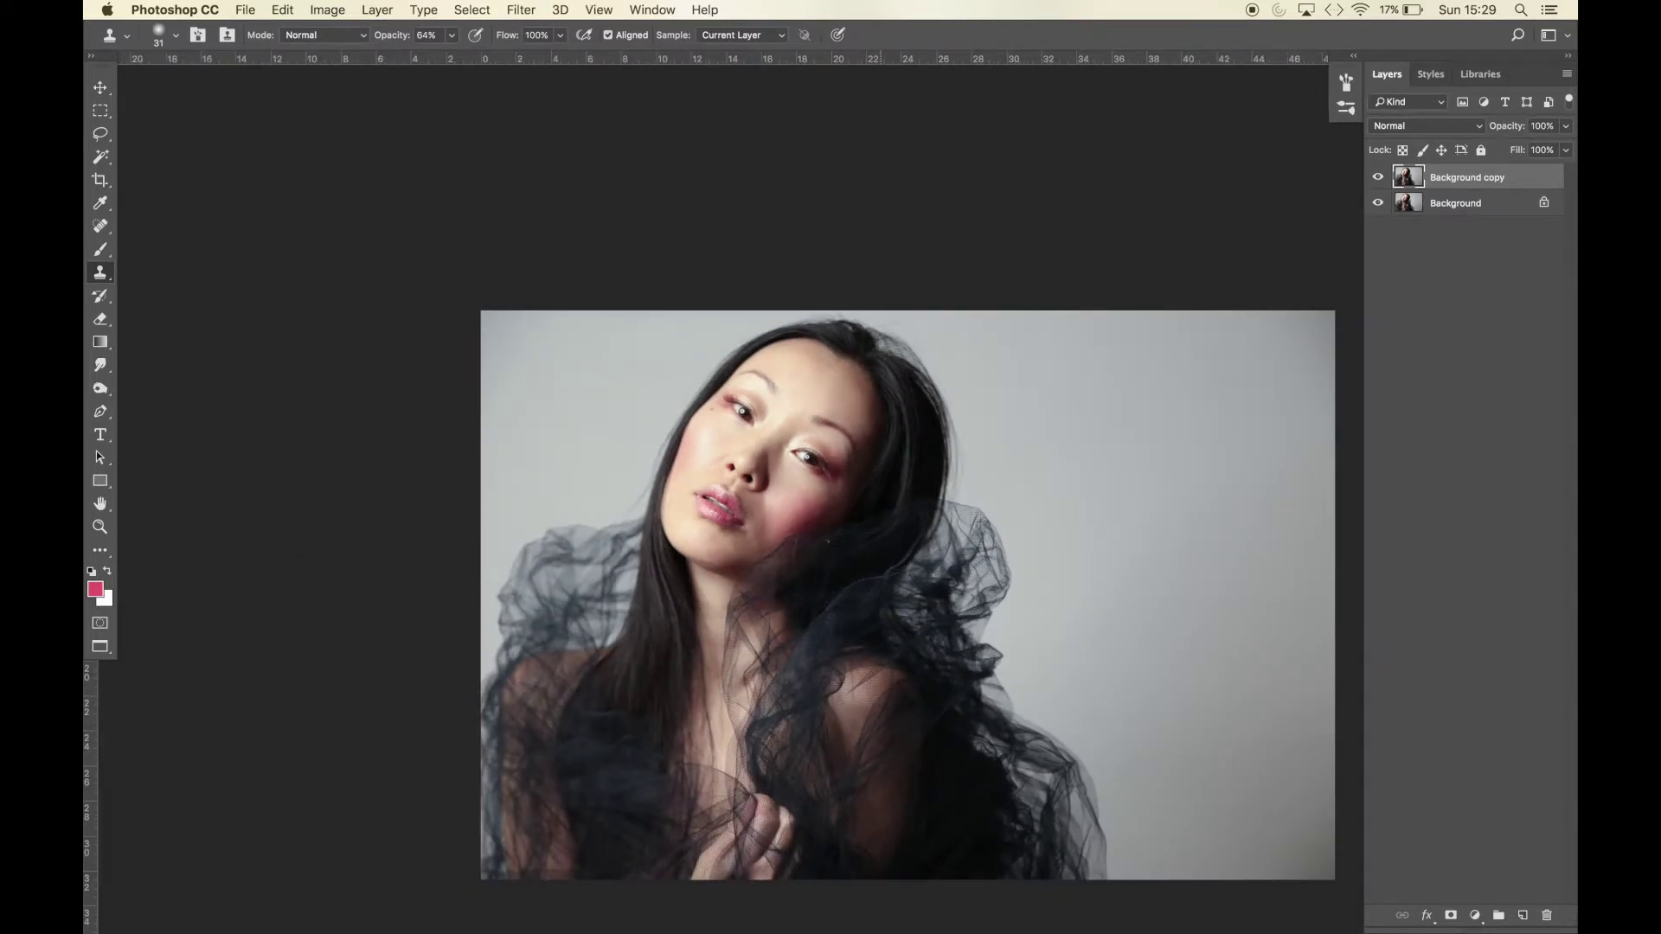
pyautogui.hscroll(3, 881, 564)
pyautogui.scroll(-2, 881, 564)
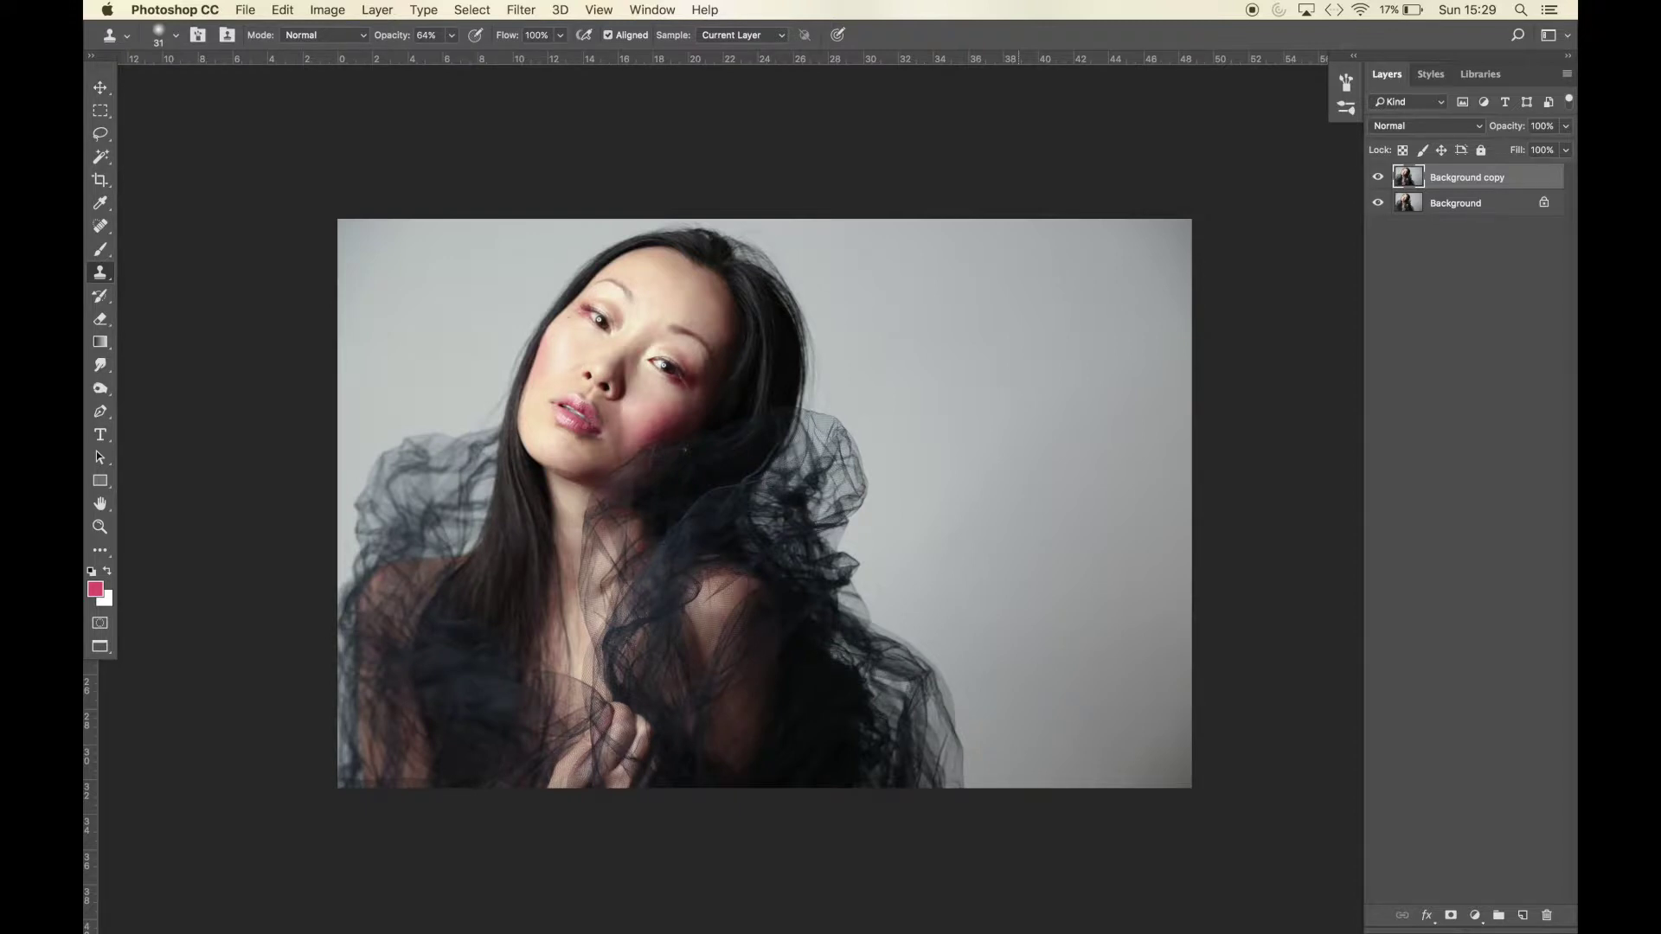
pyautogui.press('super+plus')
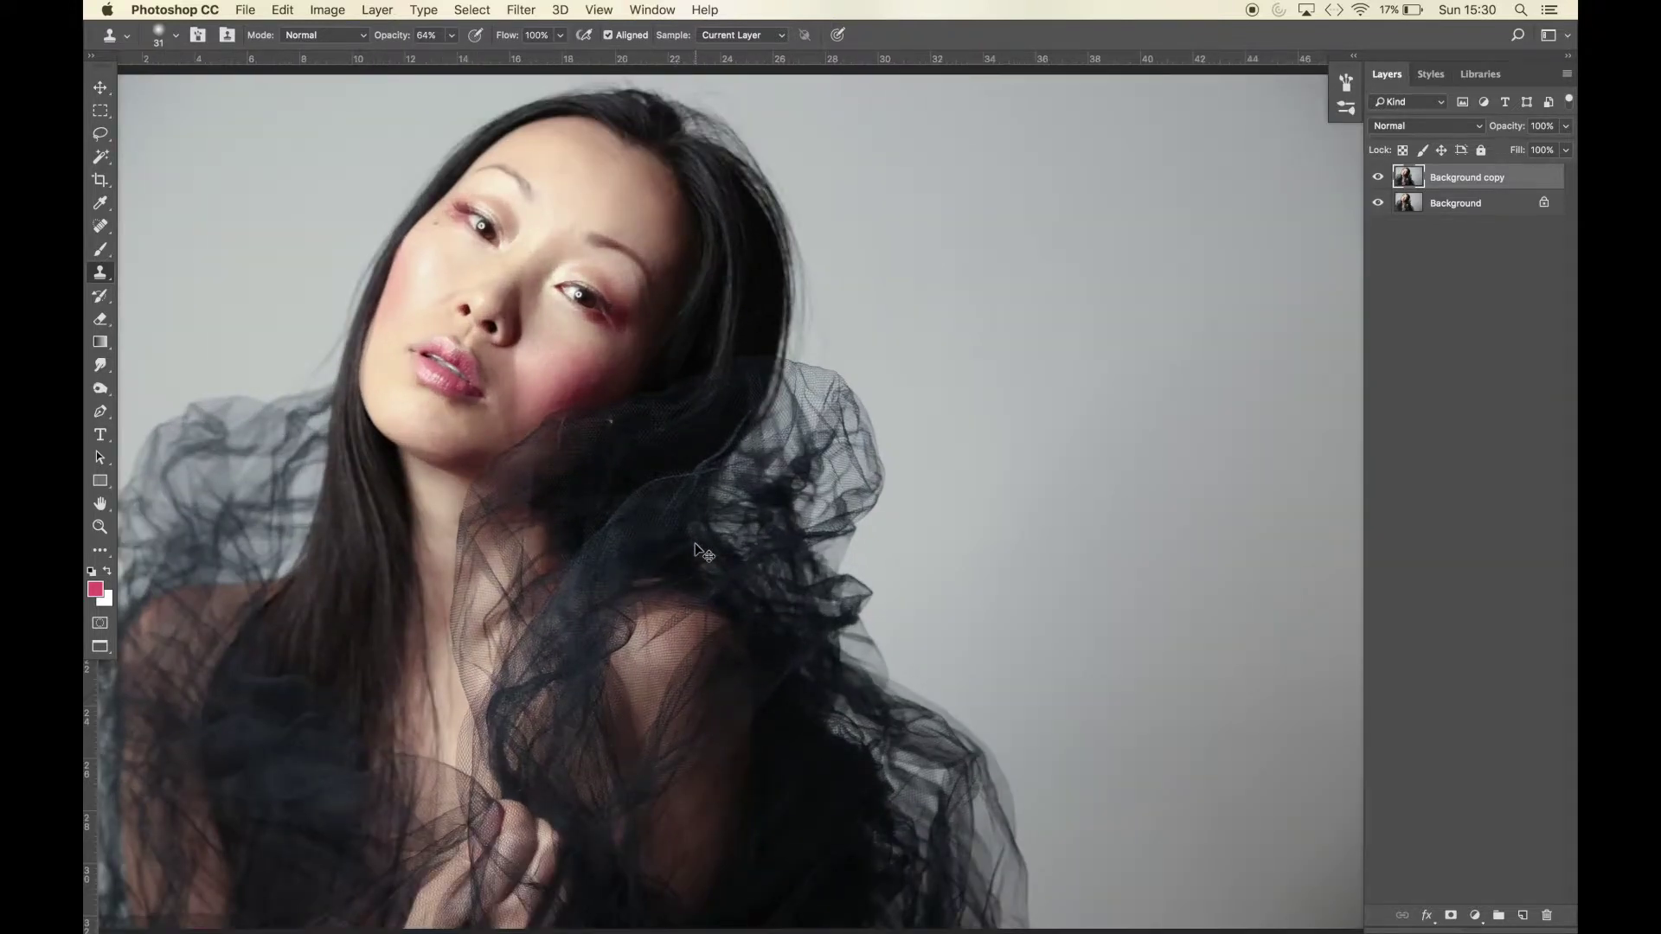
pyautogui.click(1378, 179)
pyautogui.click(1379, 178)
pyautogui.click(1378, 178)
pyautogui.click(1379, 179)
# Duplicate the retouched layer and sharpen the copy with Unsharp Mask, using a 2.1-pixel radius and a threshold of 22 levels
pyautogui.moveTo(1454, 180); pyautogui.dragTo(1522, 916)
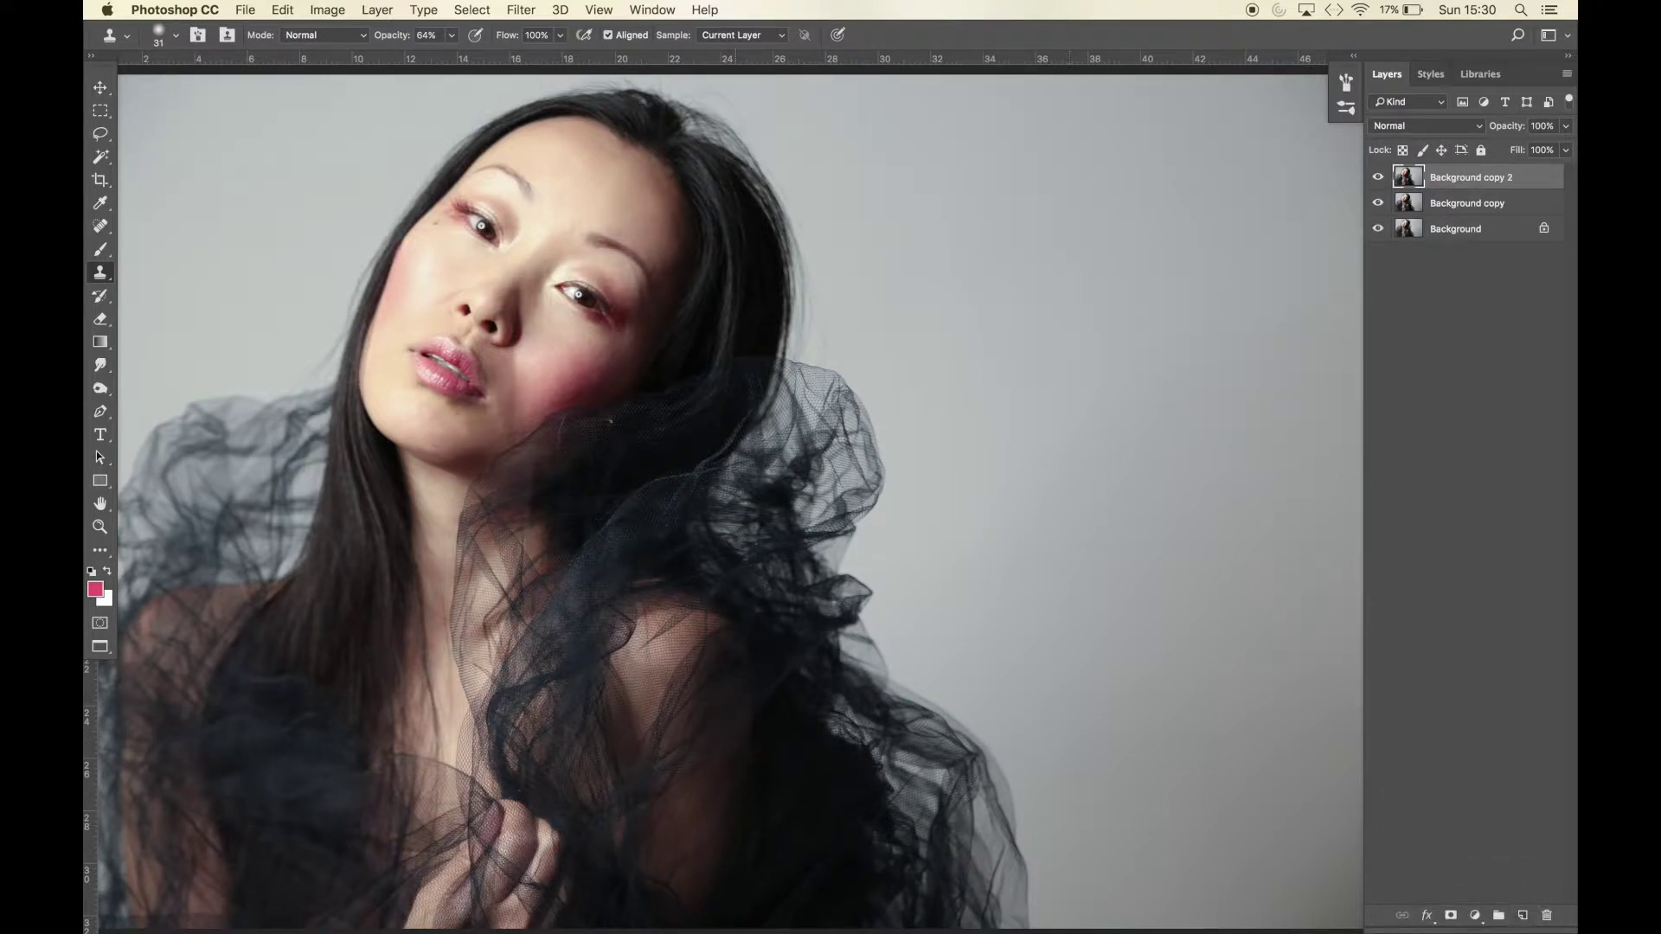
pyautogui.click(521, 9)
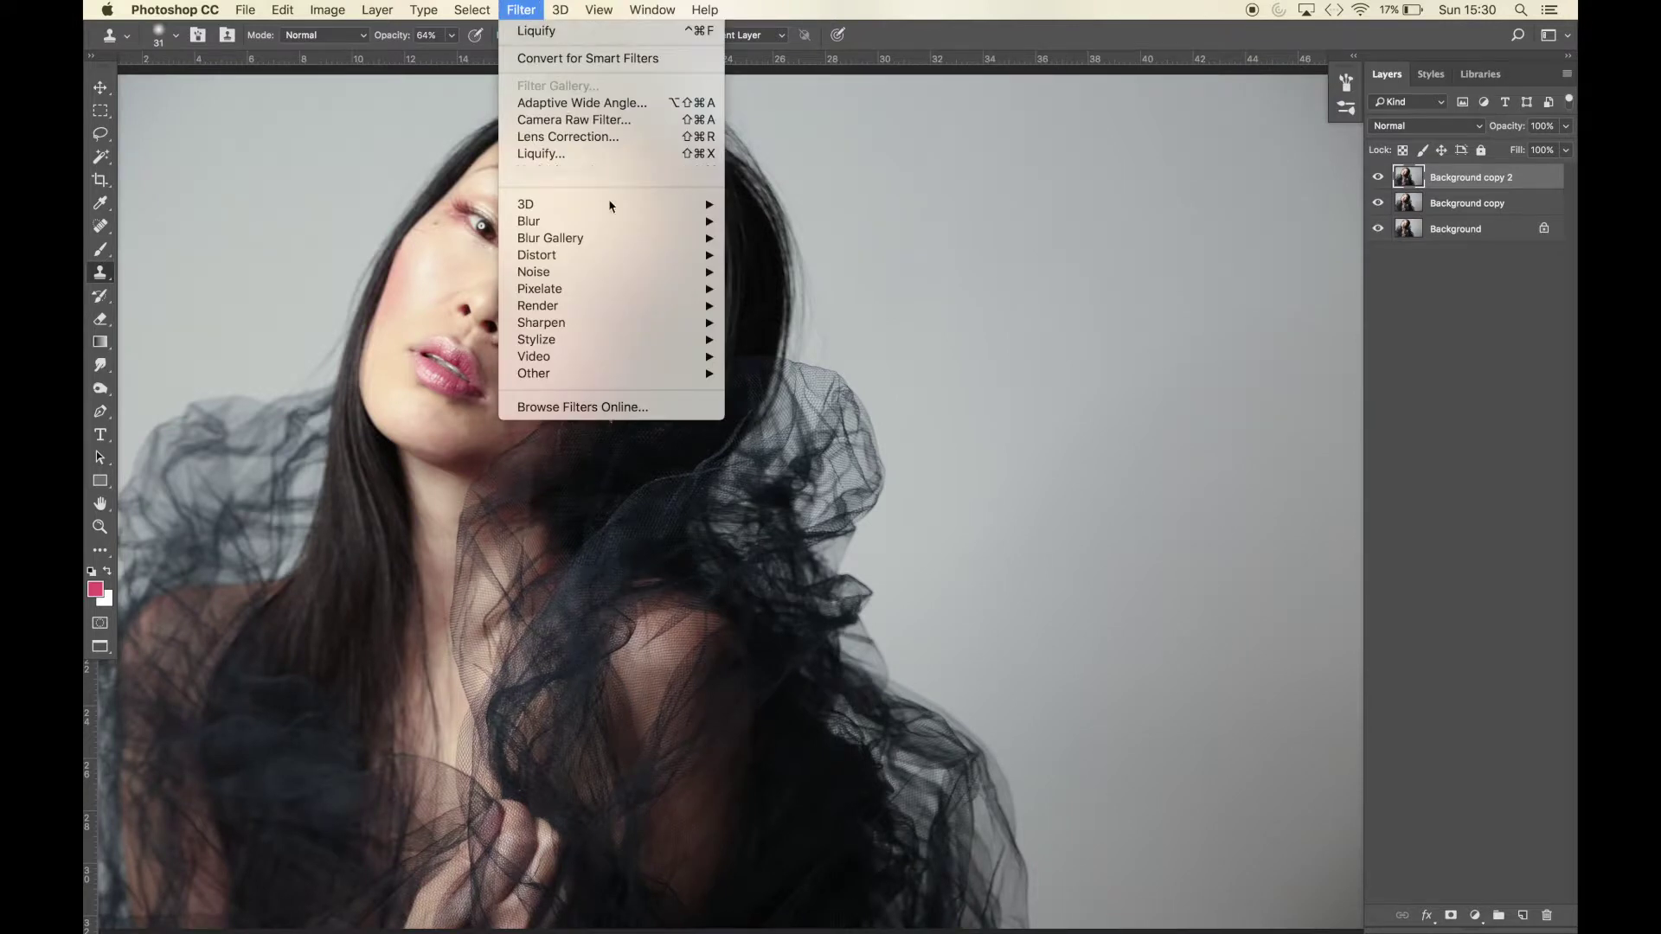
pyautogui.moveTo(640, 326)
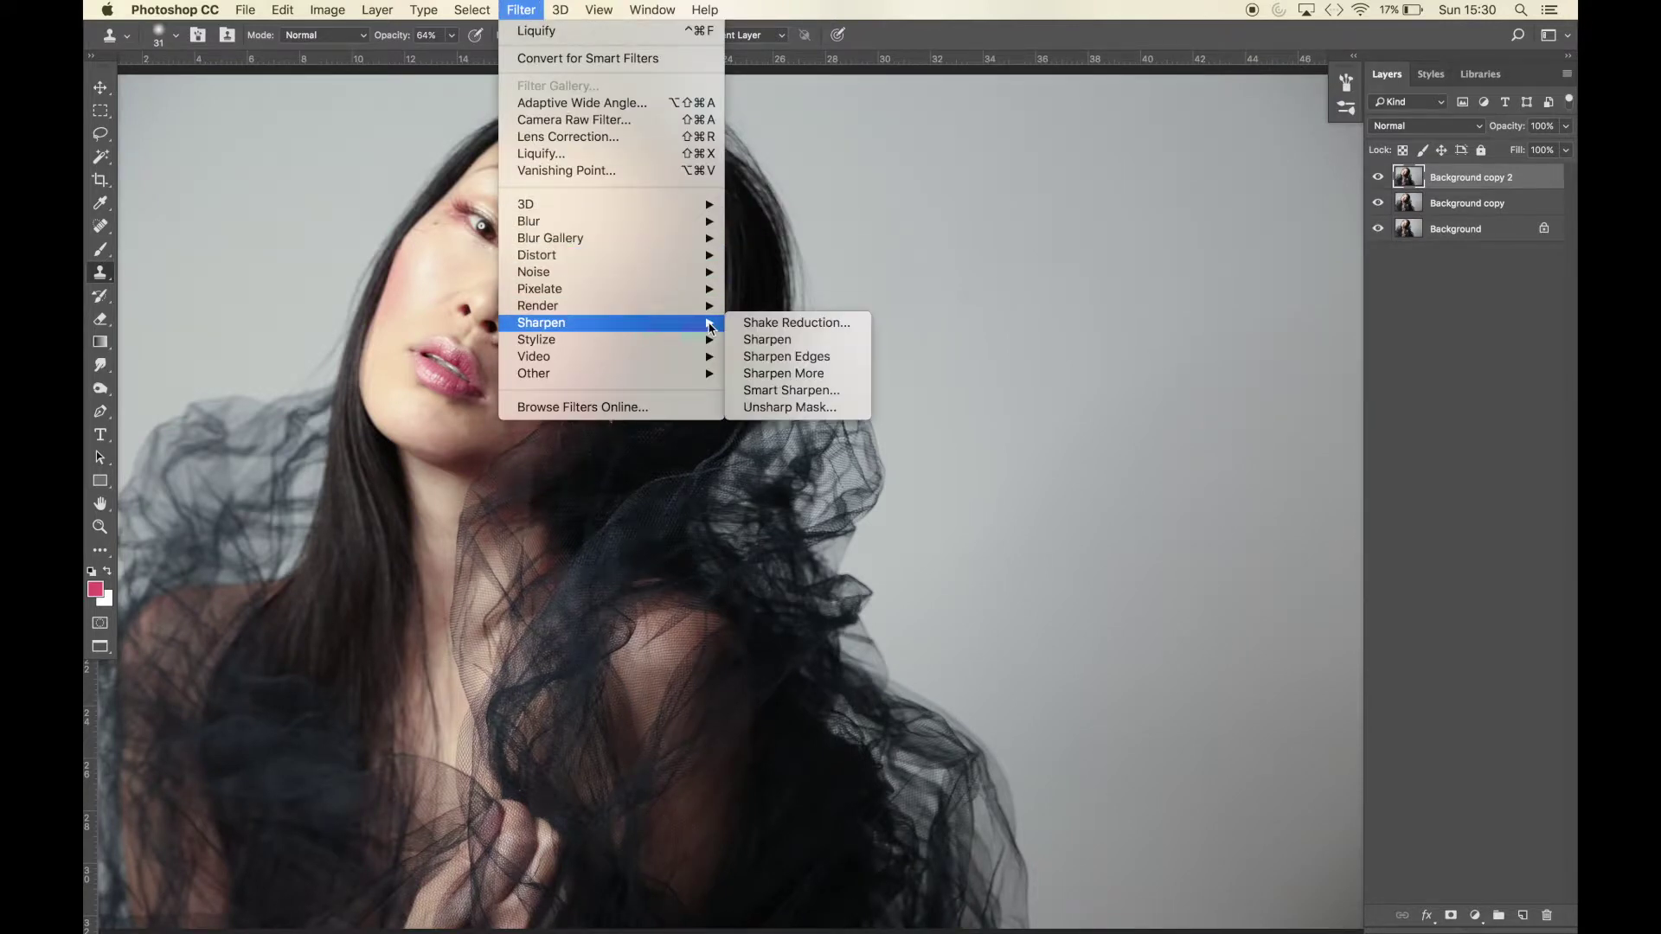
pyautogui.click(781, 409)
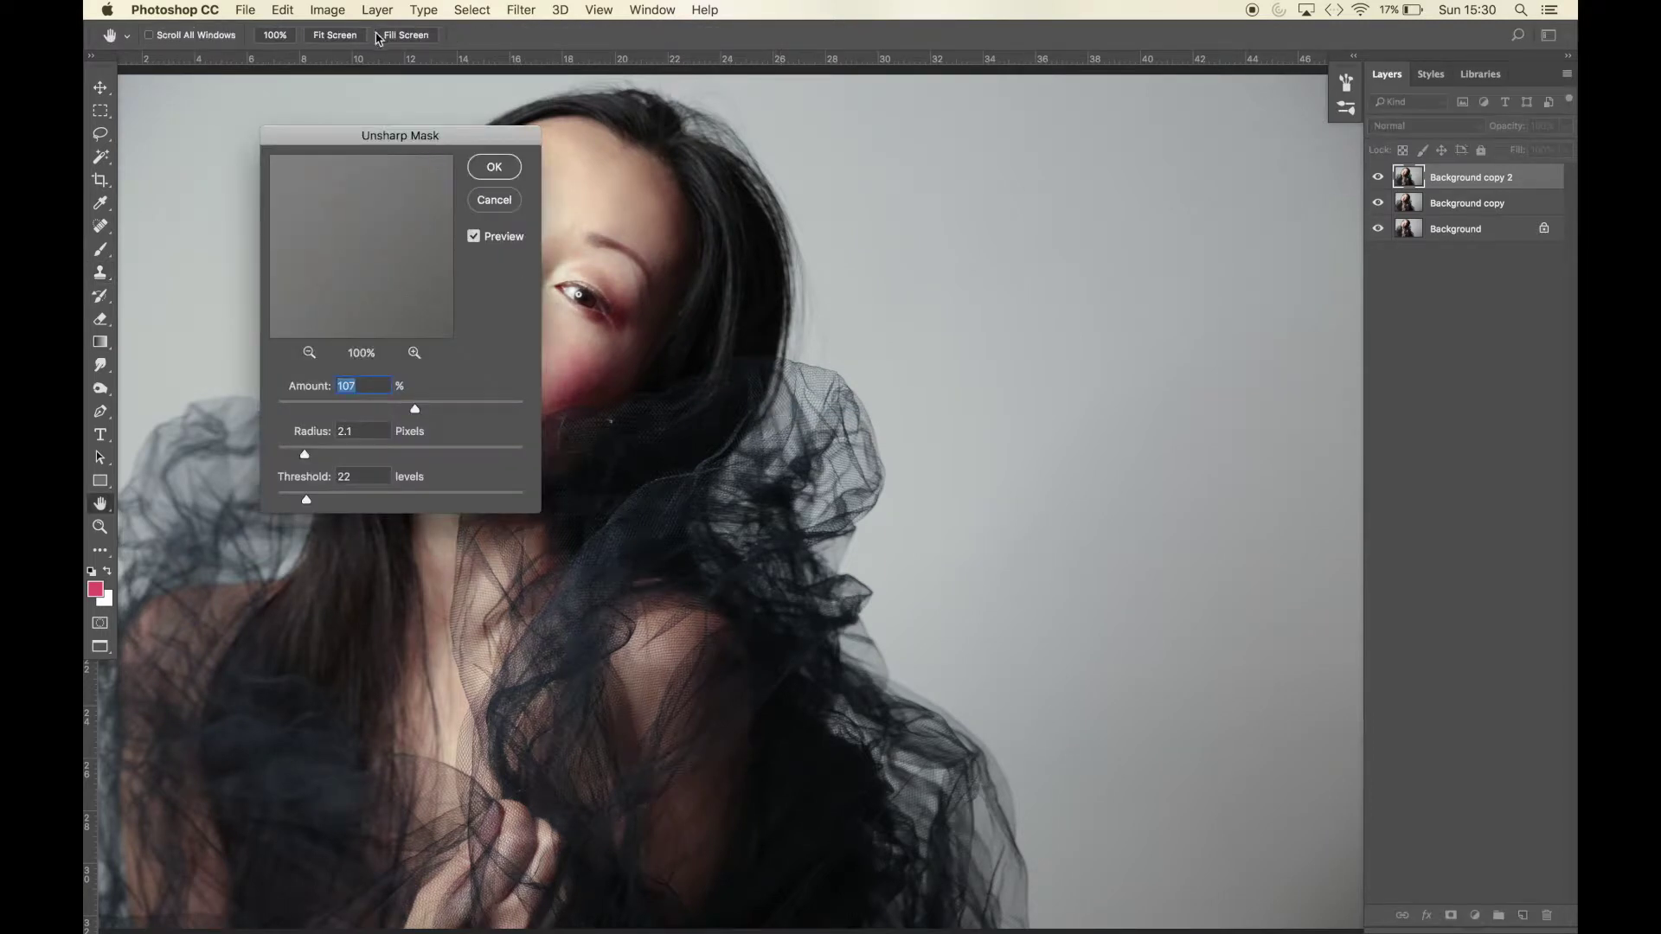
pyautogui.moveTo(455, 136); pyautogui.dragTo(1010, 138)
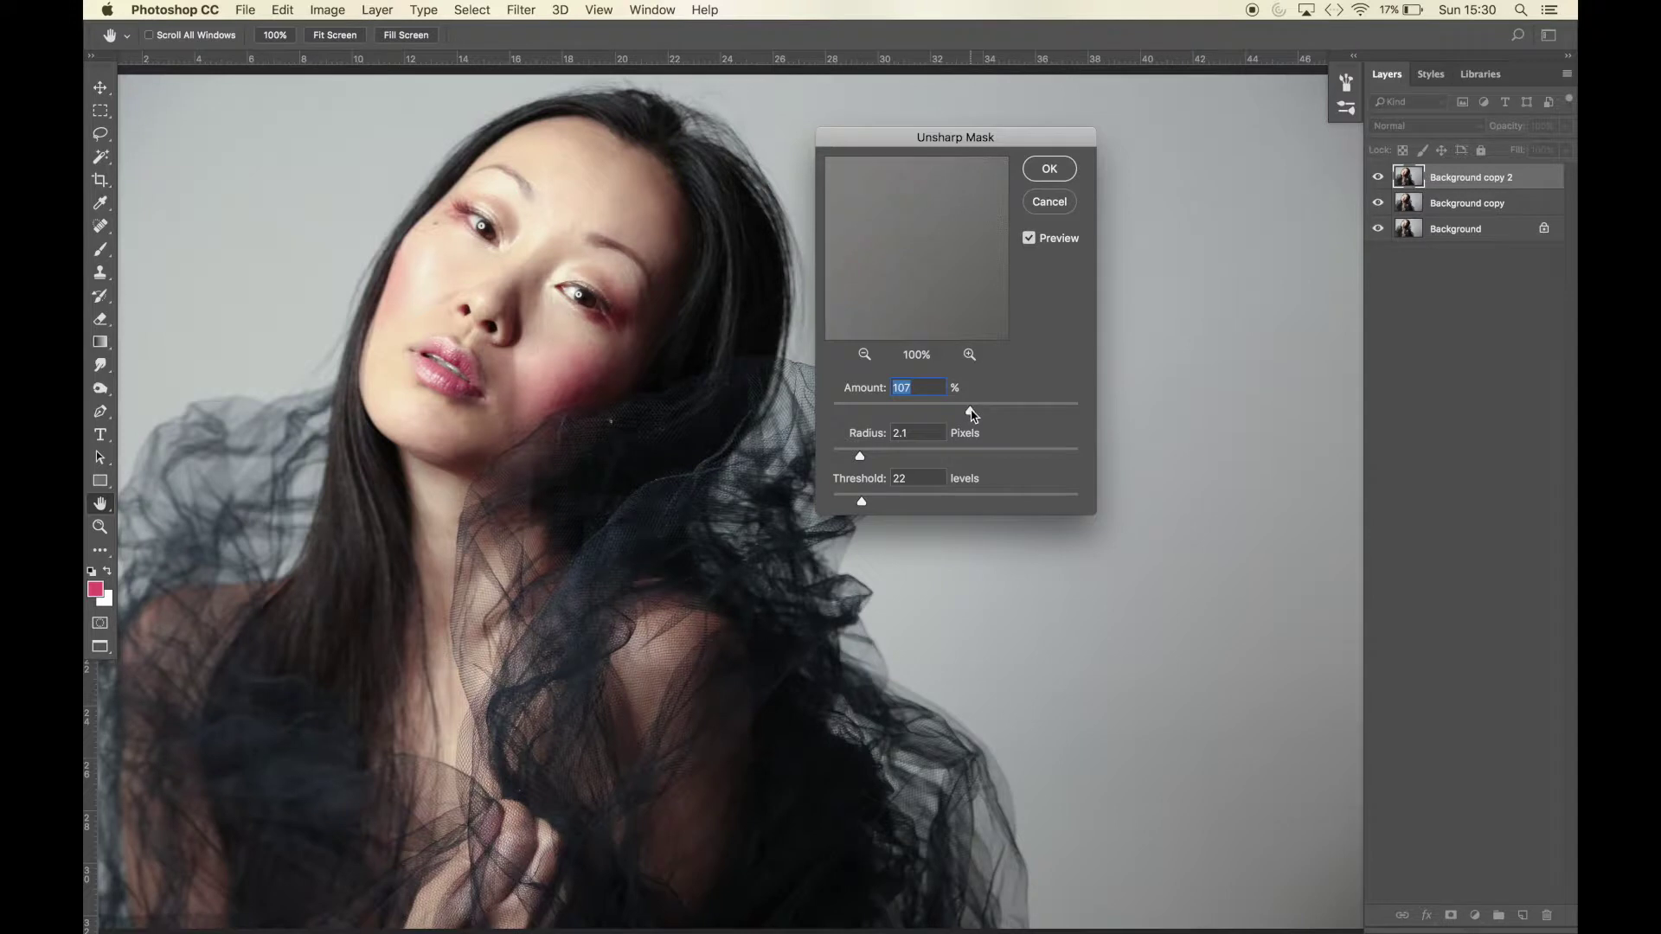
pyautogui.moveTo(971, 414); pyautogui.dragTo(967, 416)
pyautogui.click(1049, 169)
pyautogui.press('s')
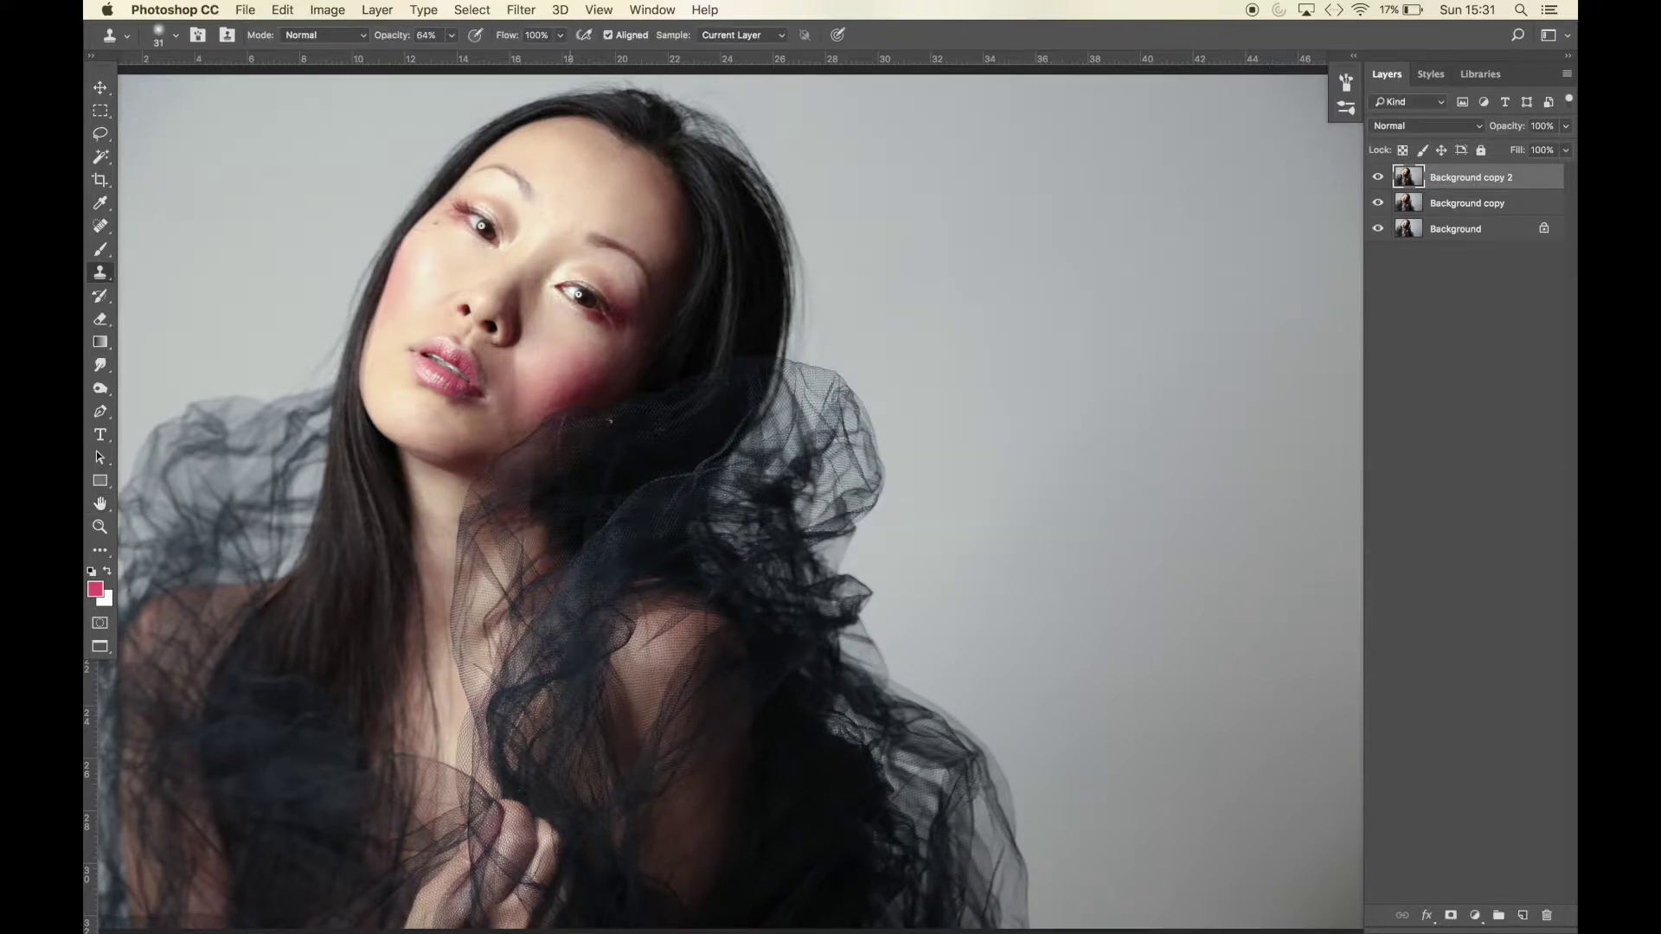
# Compare the face and tulle at close range with and without the sharpened layer
pyautogui.press('super+plus')
pyautogui.press('super+plus')
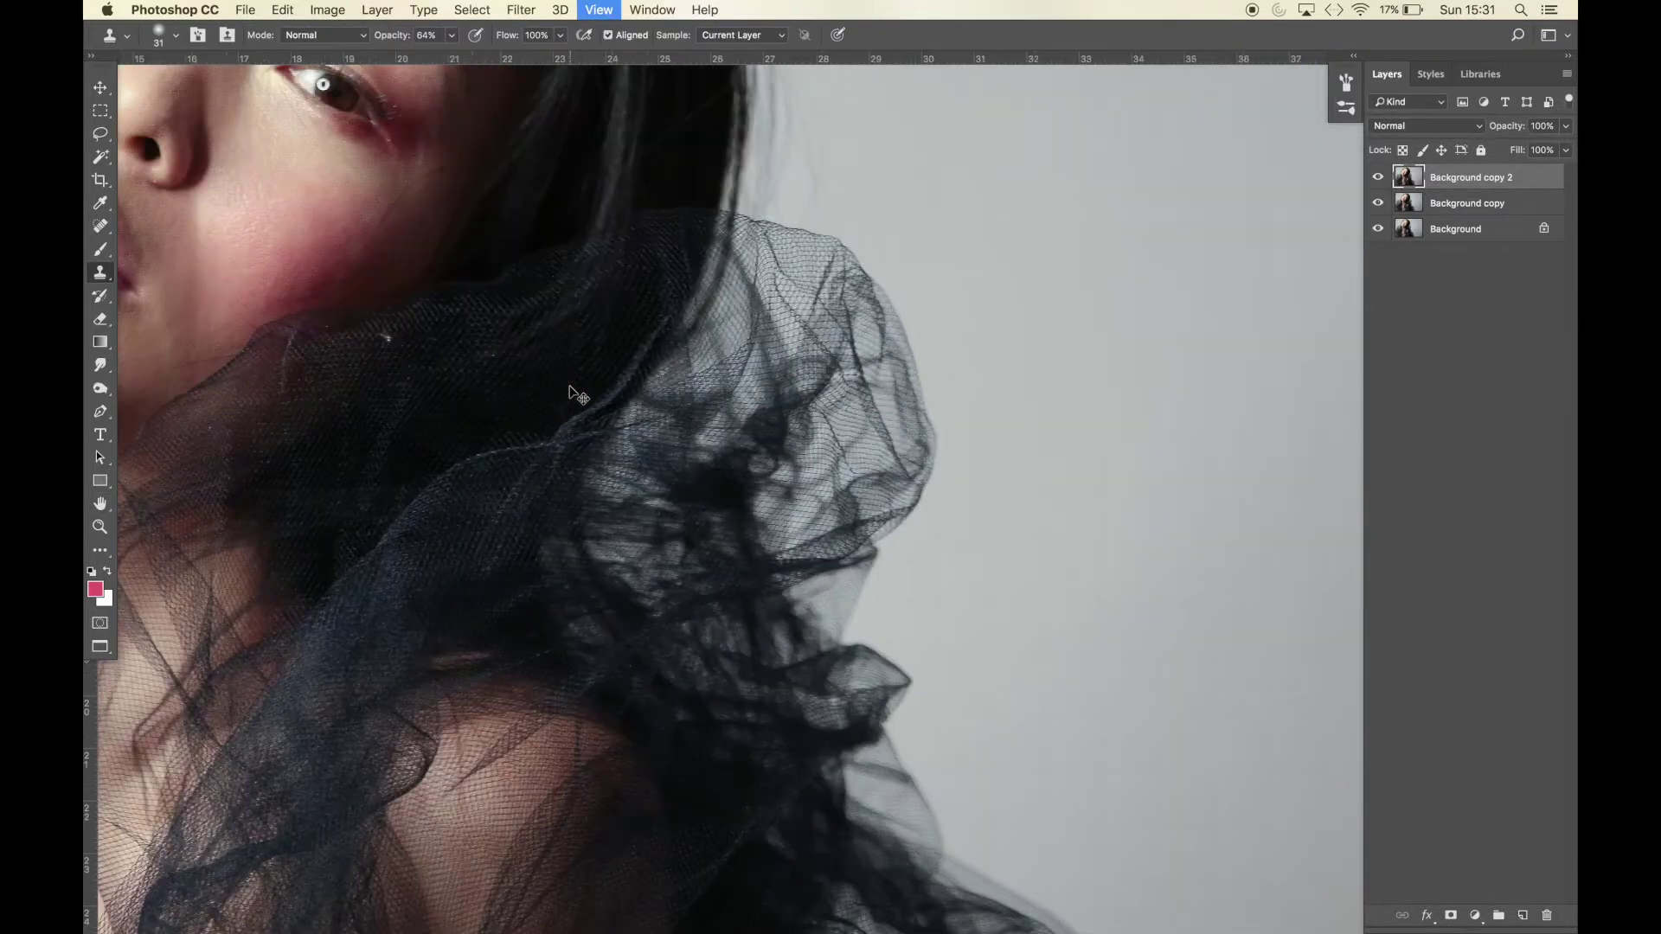
pyautogui.hscroll(-4, 394, 169)
pyautogui.scroll(3, 394, 170)
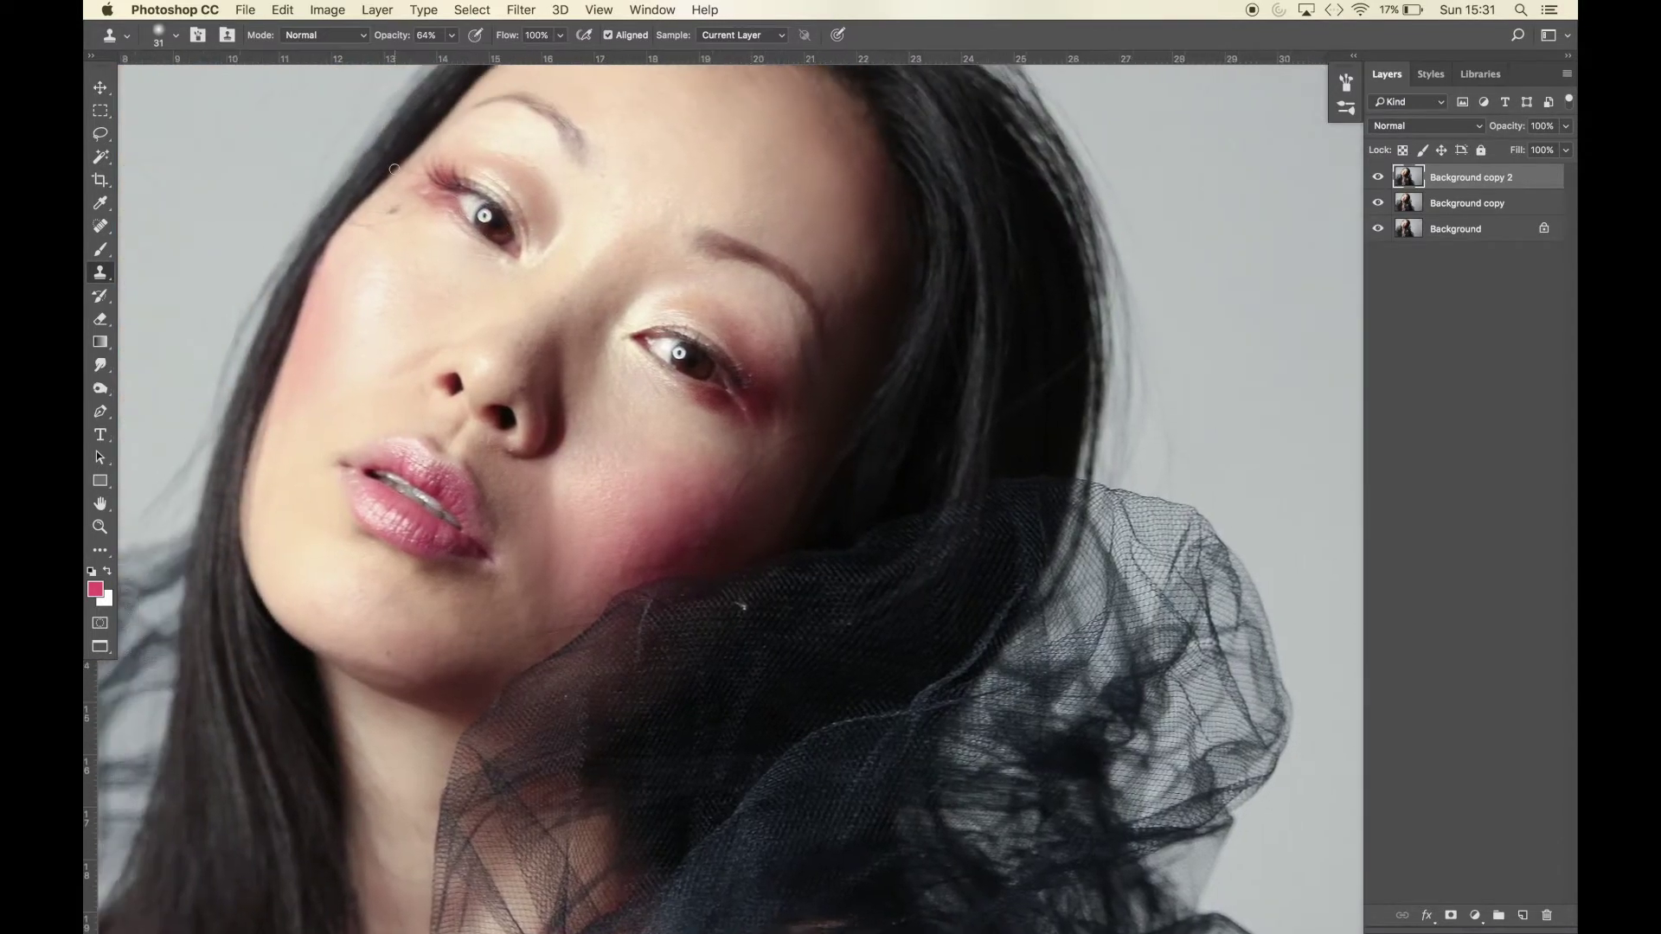
pyautogui.click(1378, 178)
pyautogui.click(1377, 178)
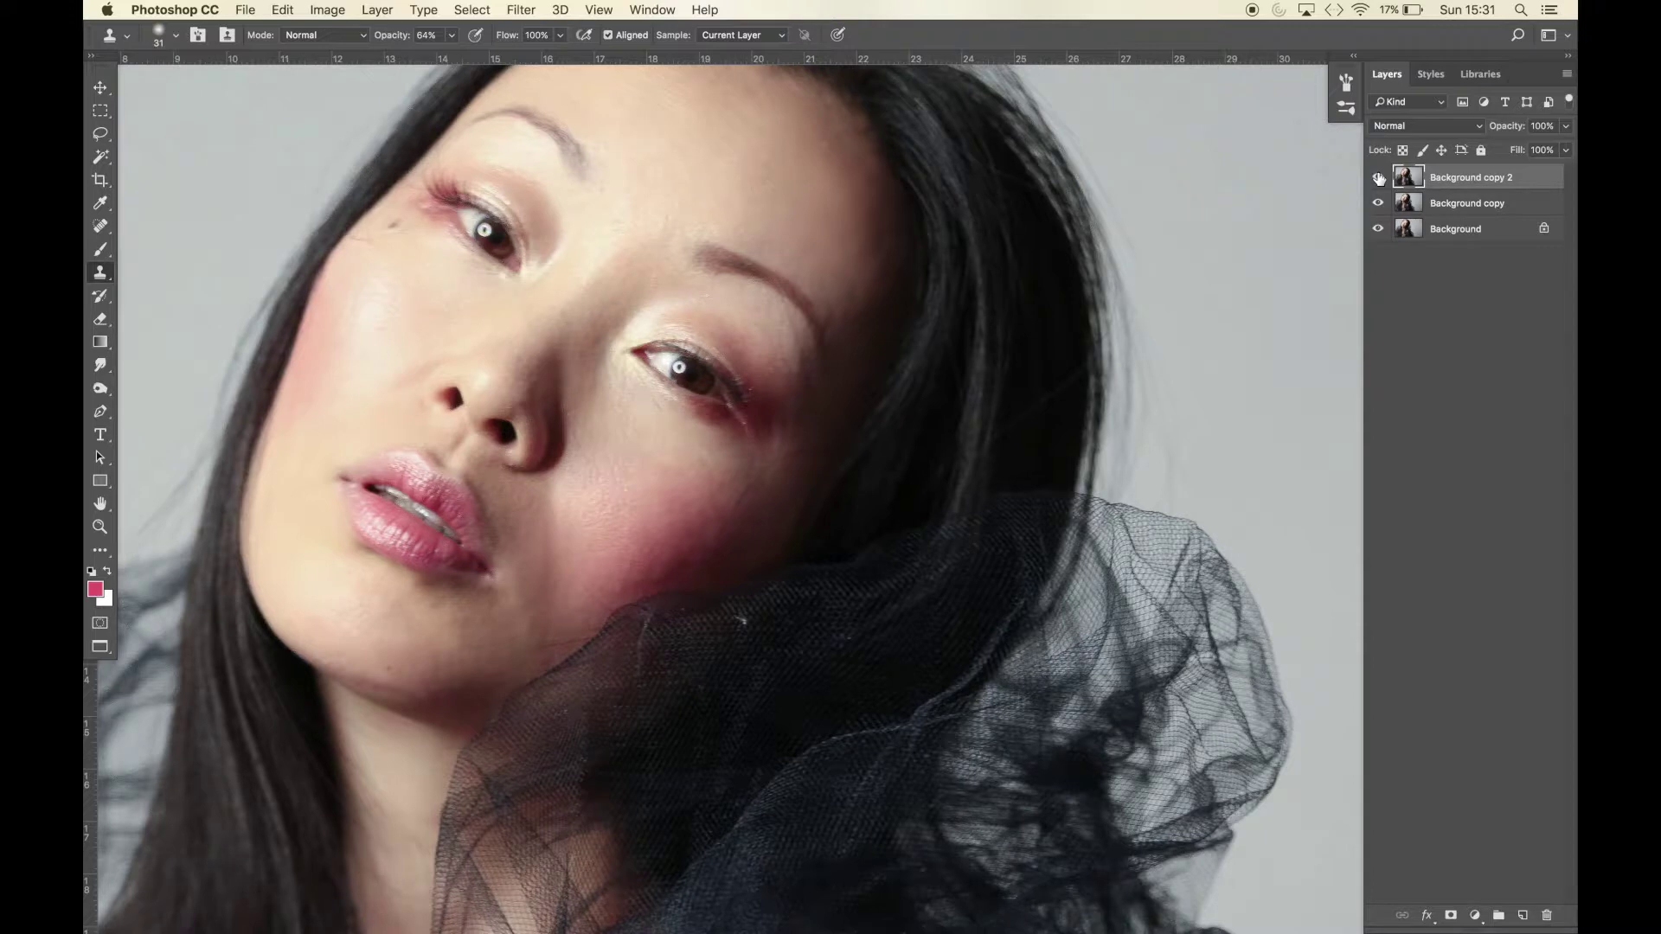
pyautogui.click(1378, 177)
pyautogui.click(1378, 177)
# Reapply the same Unsharp Mask to the sharpened layer and compare it with the layer below
pyautogui.click(530, 15)
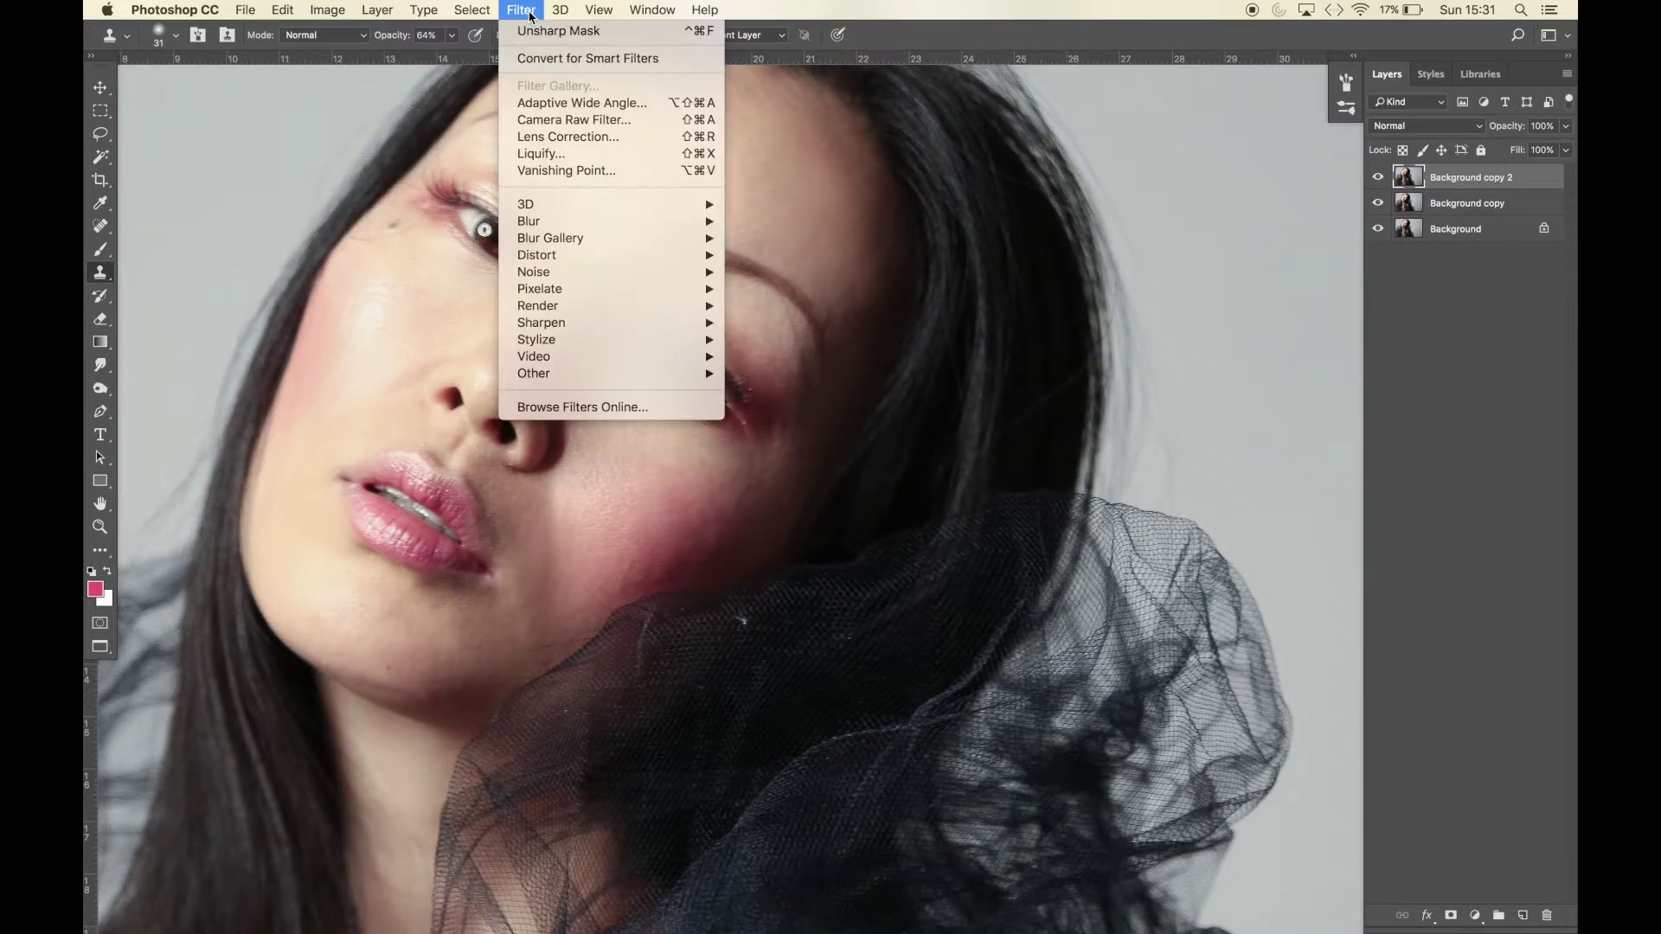
pyautogui.click(548, 31)
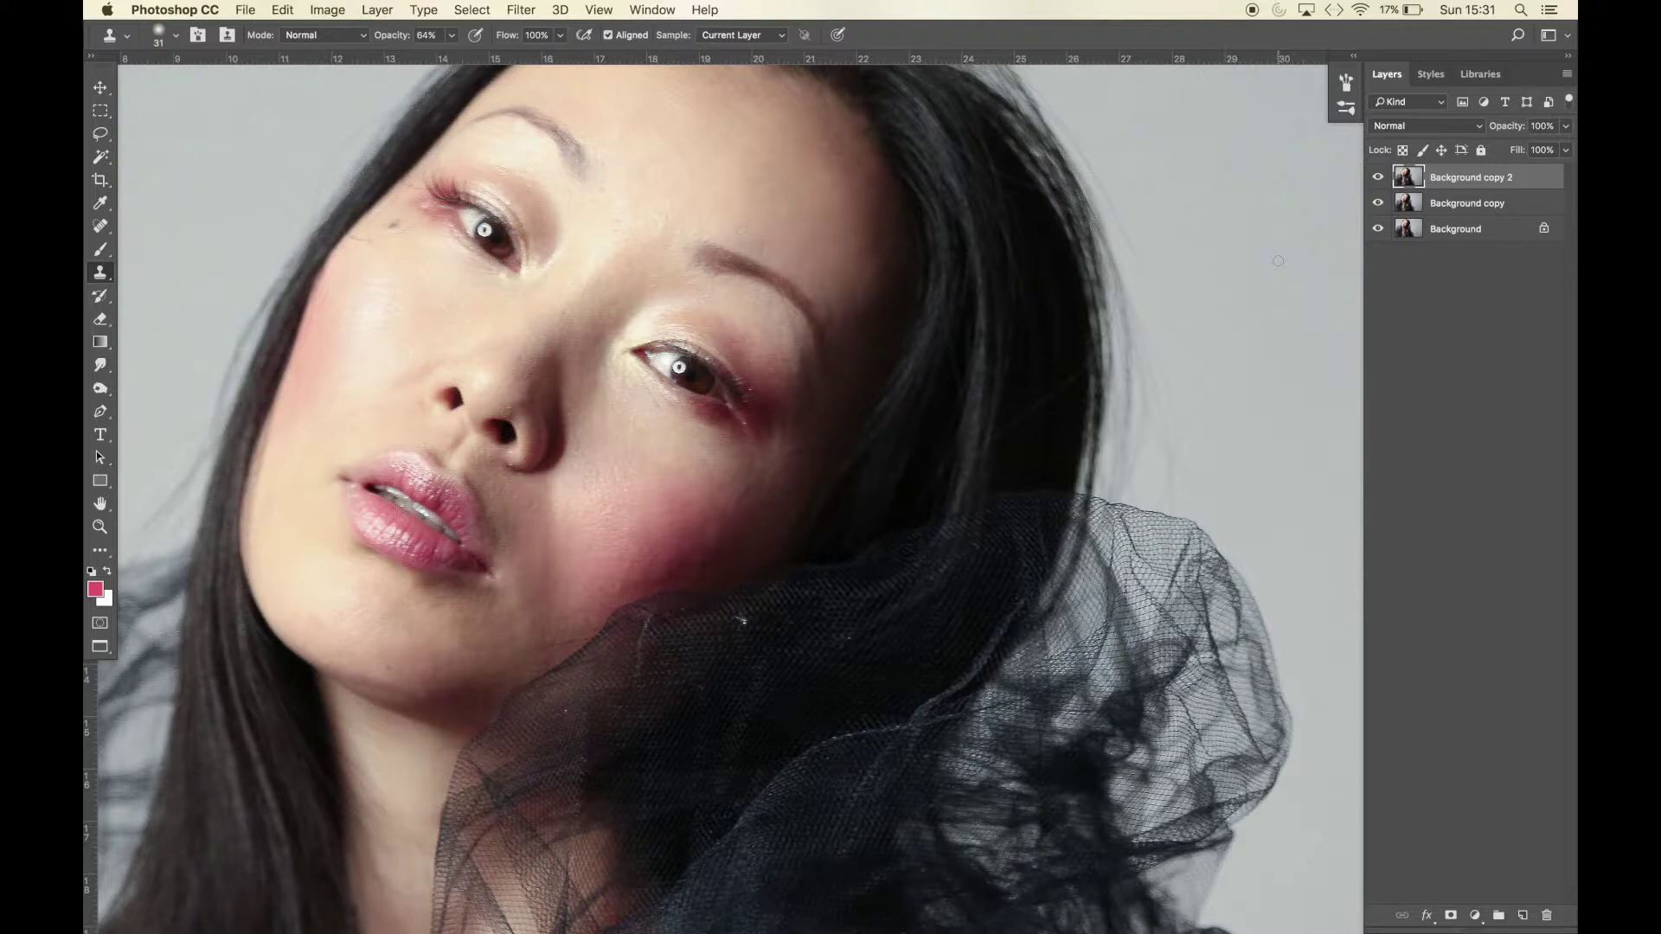
pyautogui.click(1378, 177)
pyautogui.click(1379, 179)
pyautogui.click(1379, 179)
# Burn the midtones around both eyes and along the far eyebrow at 10% exposure with a 59 px brush
pyautogui.press('super+minus')
pyautogui.press('super+minus')
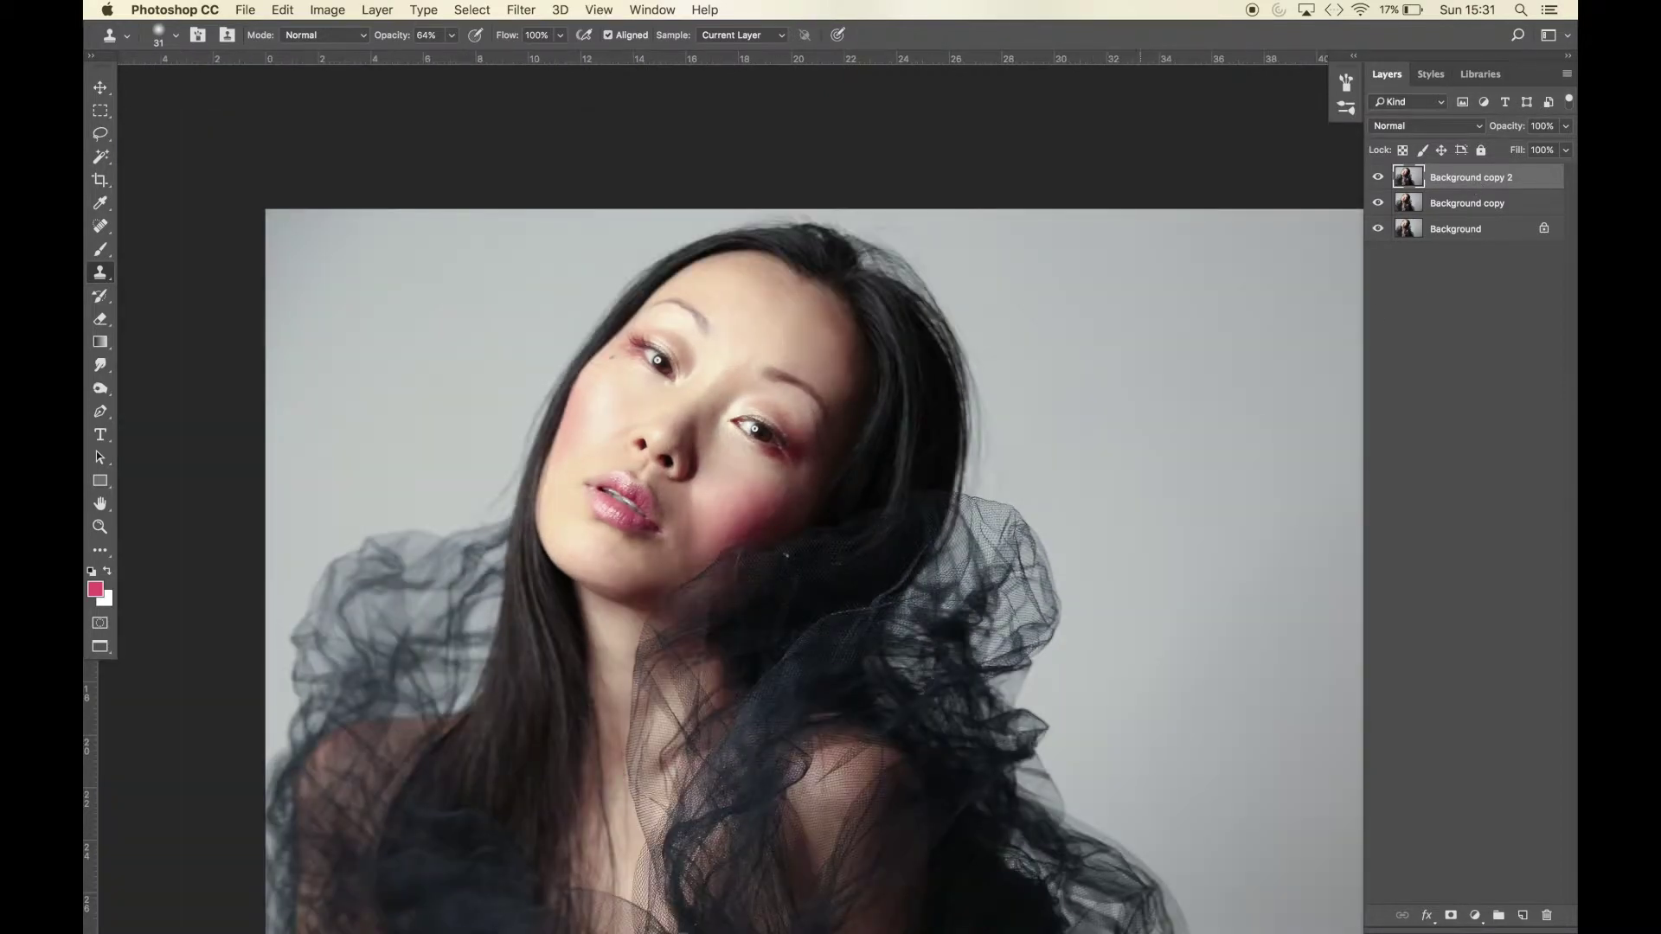
pyautogui.scroll(-3, 1140, 499)
pyautogui.hscroll(4, 1140, 499)
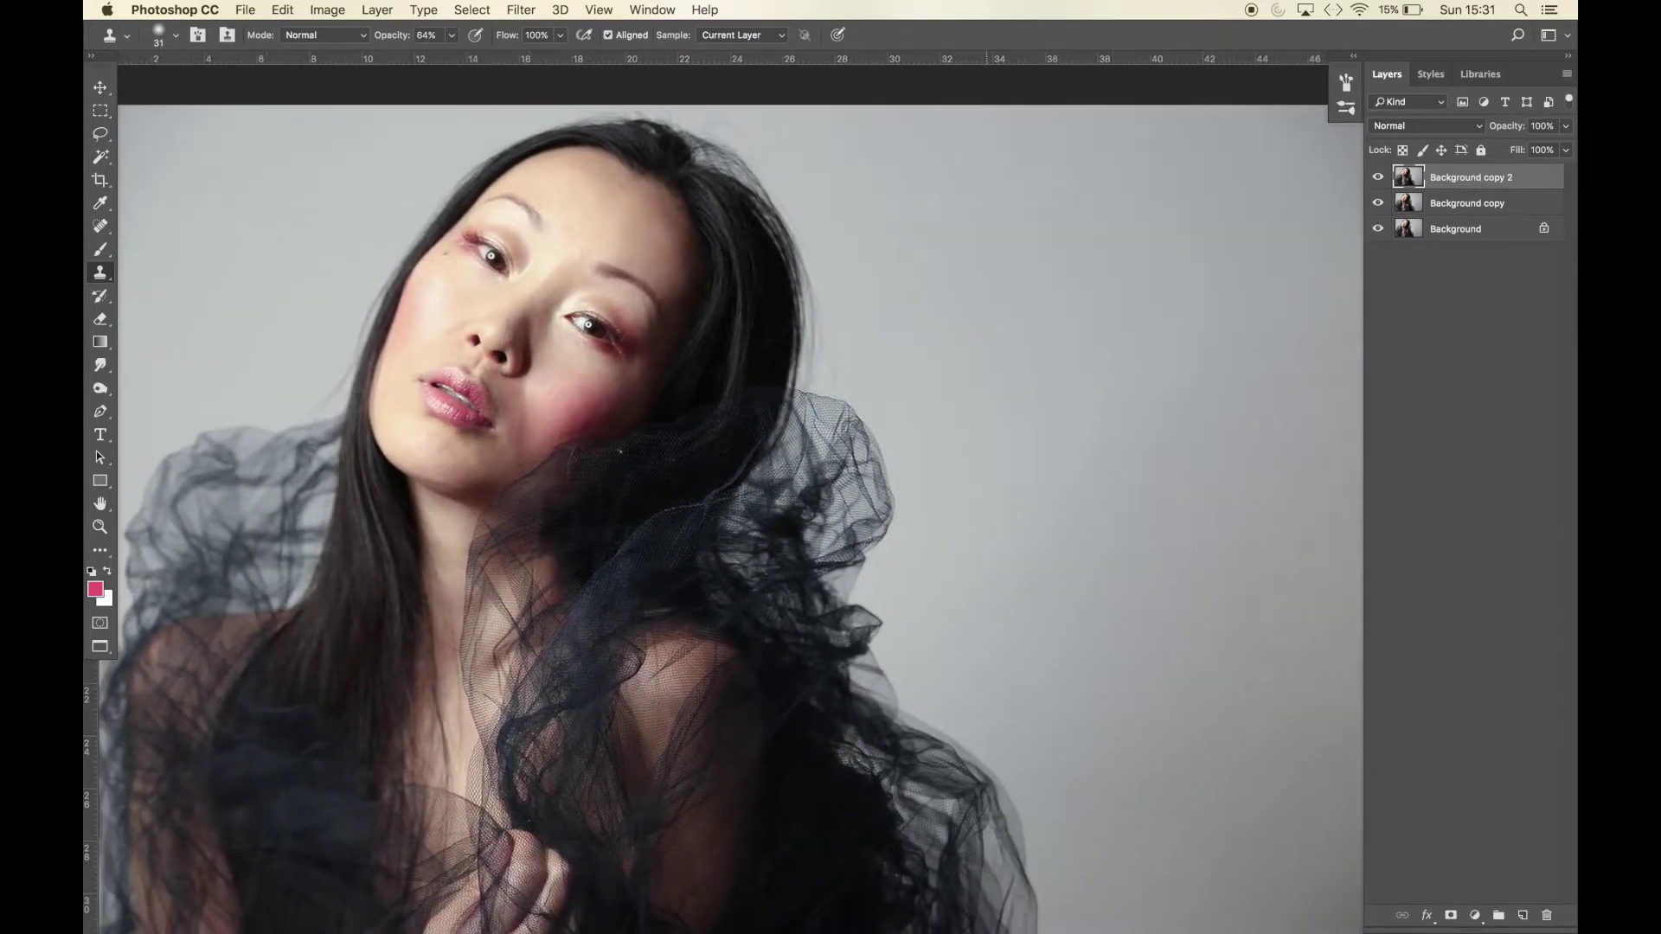
pyautogui.hscroll(-1, 1140, 499)
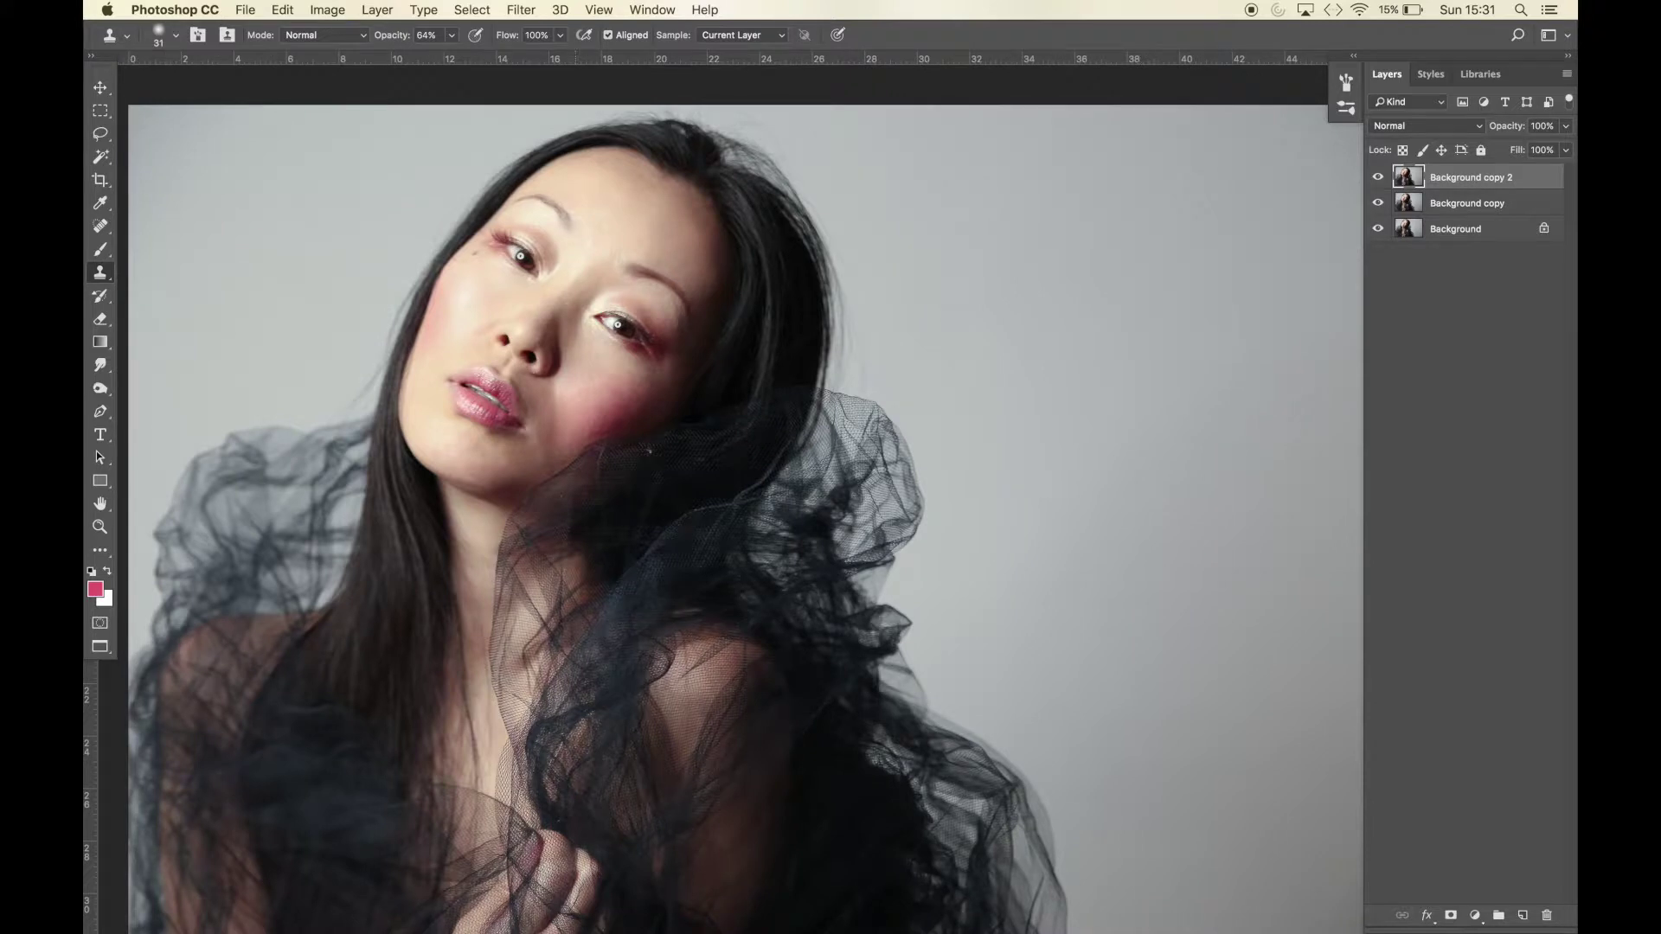
pyautogui.click(100, 389)
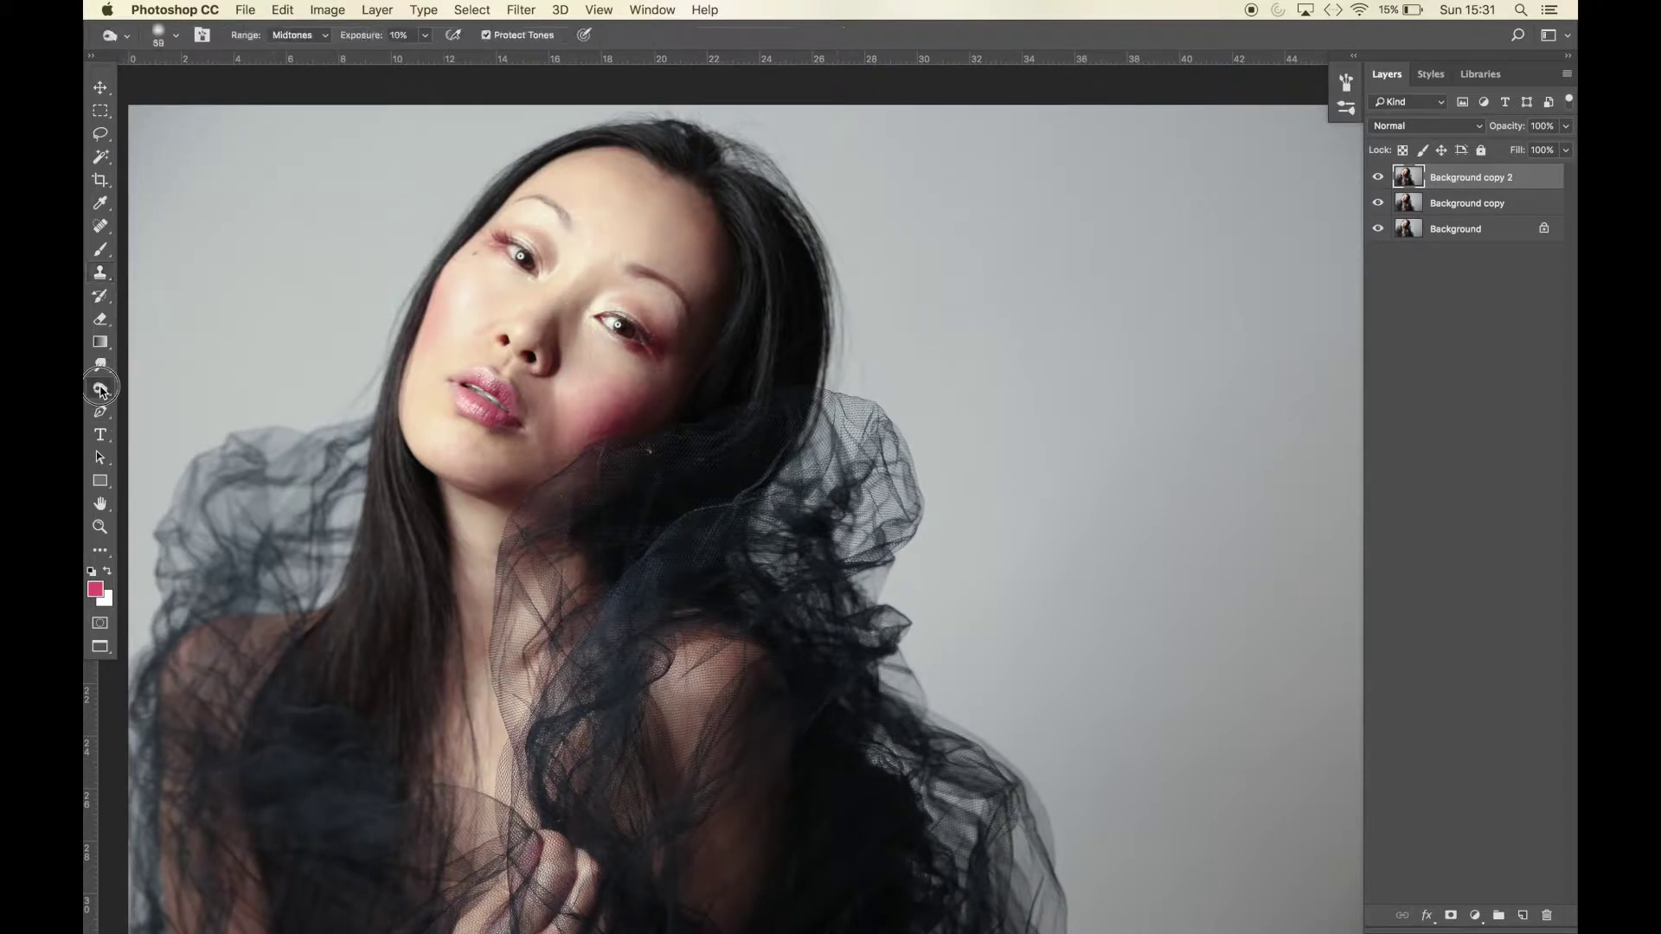
pyautogui.rightClick(101, 390)
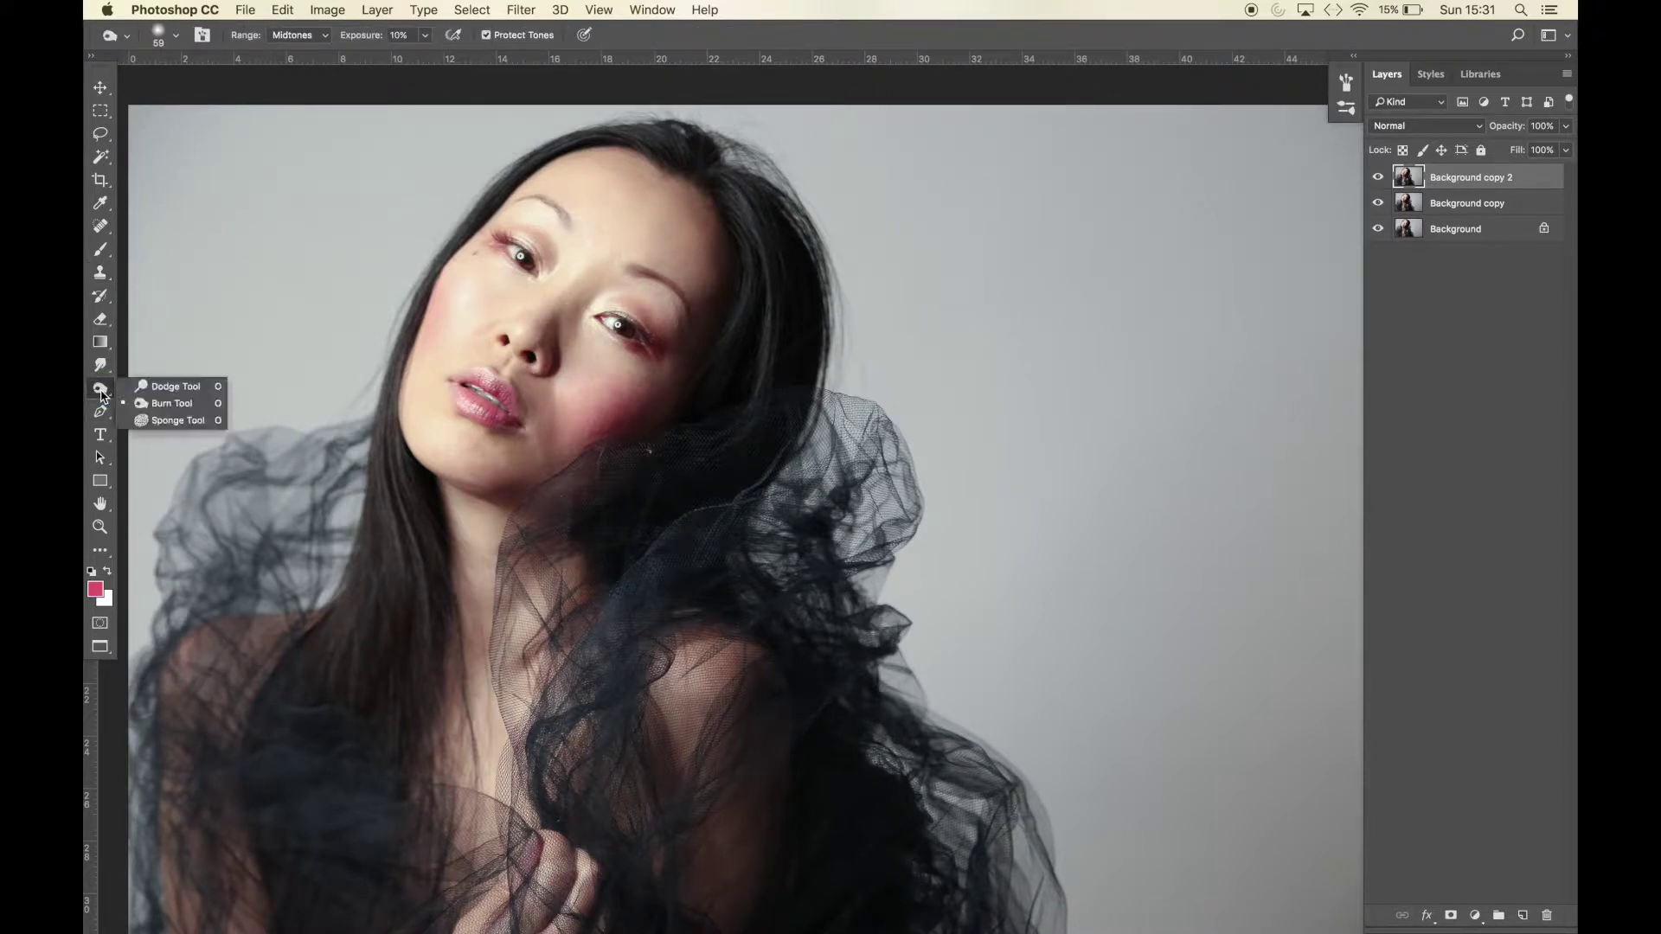
pyautogui.click(149, 404)
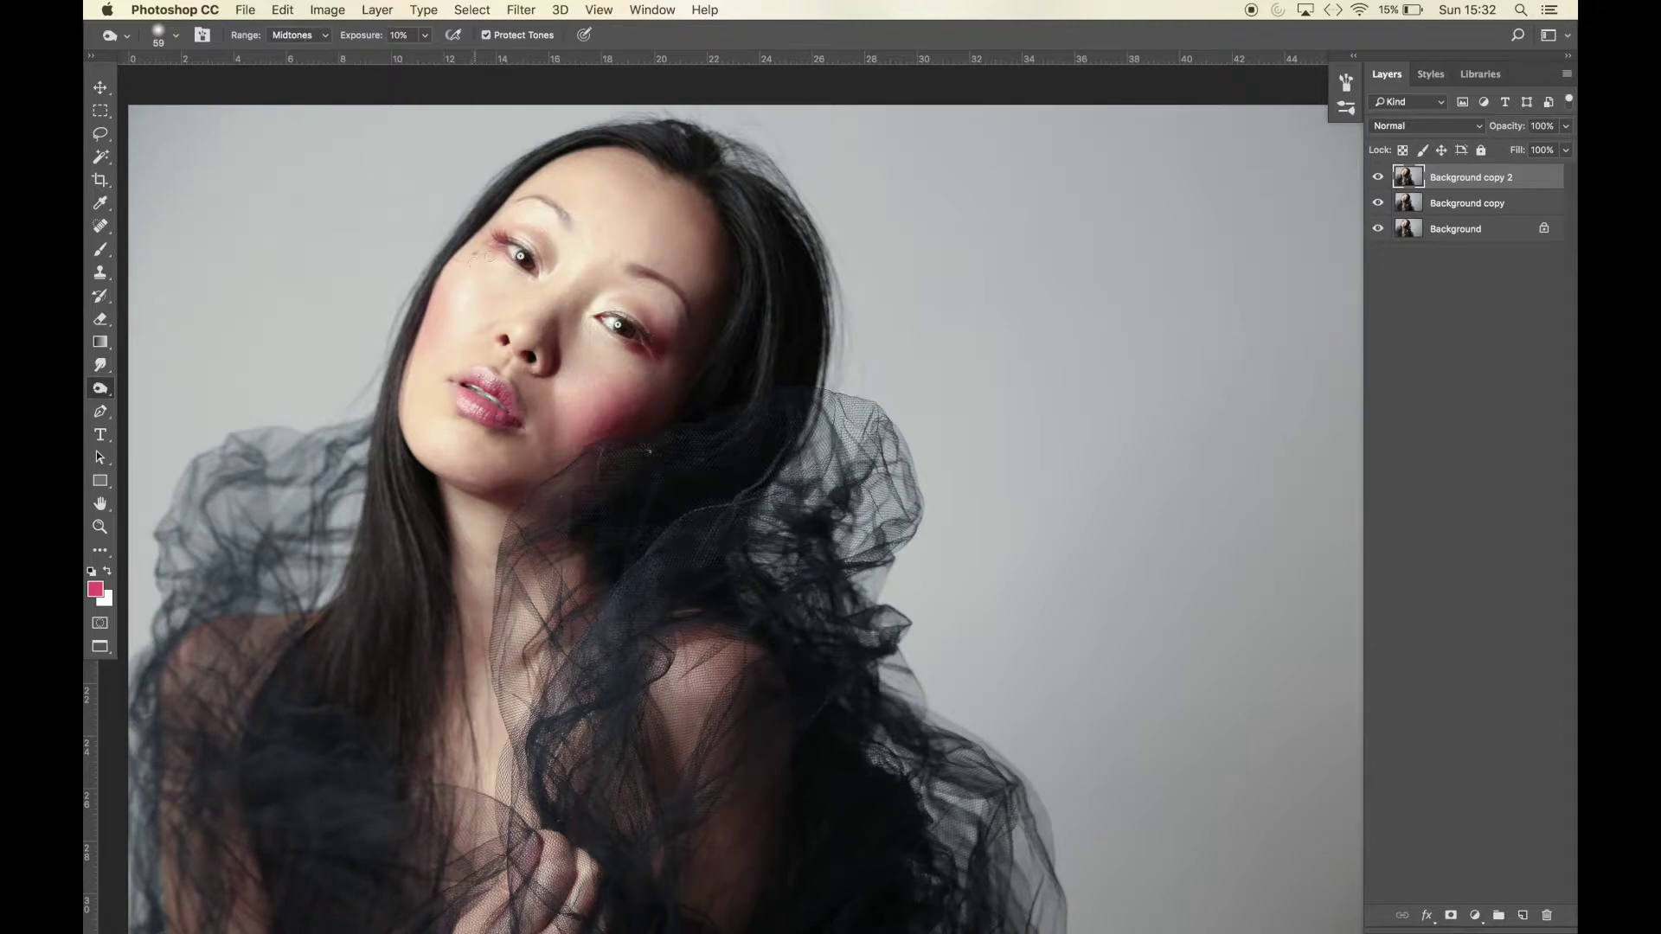
pyautogui.moveTo(497, 243); pyautogui.dragTo(533, 265)
pyautogui.moveTo(649, 348); pyautogui.dragTo(603, 313)
pyautogui.moveTo(491, 239)
pyautogui.mouseDown()
pyautogui.moveTo(524, 272)
pyautogui.moveTo(553, 208)
pyautogui.moveTo(538, 197)
pyautogui.moveTo(558, 208)
pyautogui.mouseUp()
# Switch the Burn range to Shadows and darken the makeup around the eye farther from the tulle
pyautogui.click(310, 36)
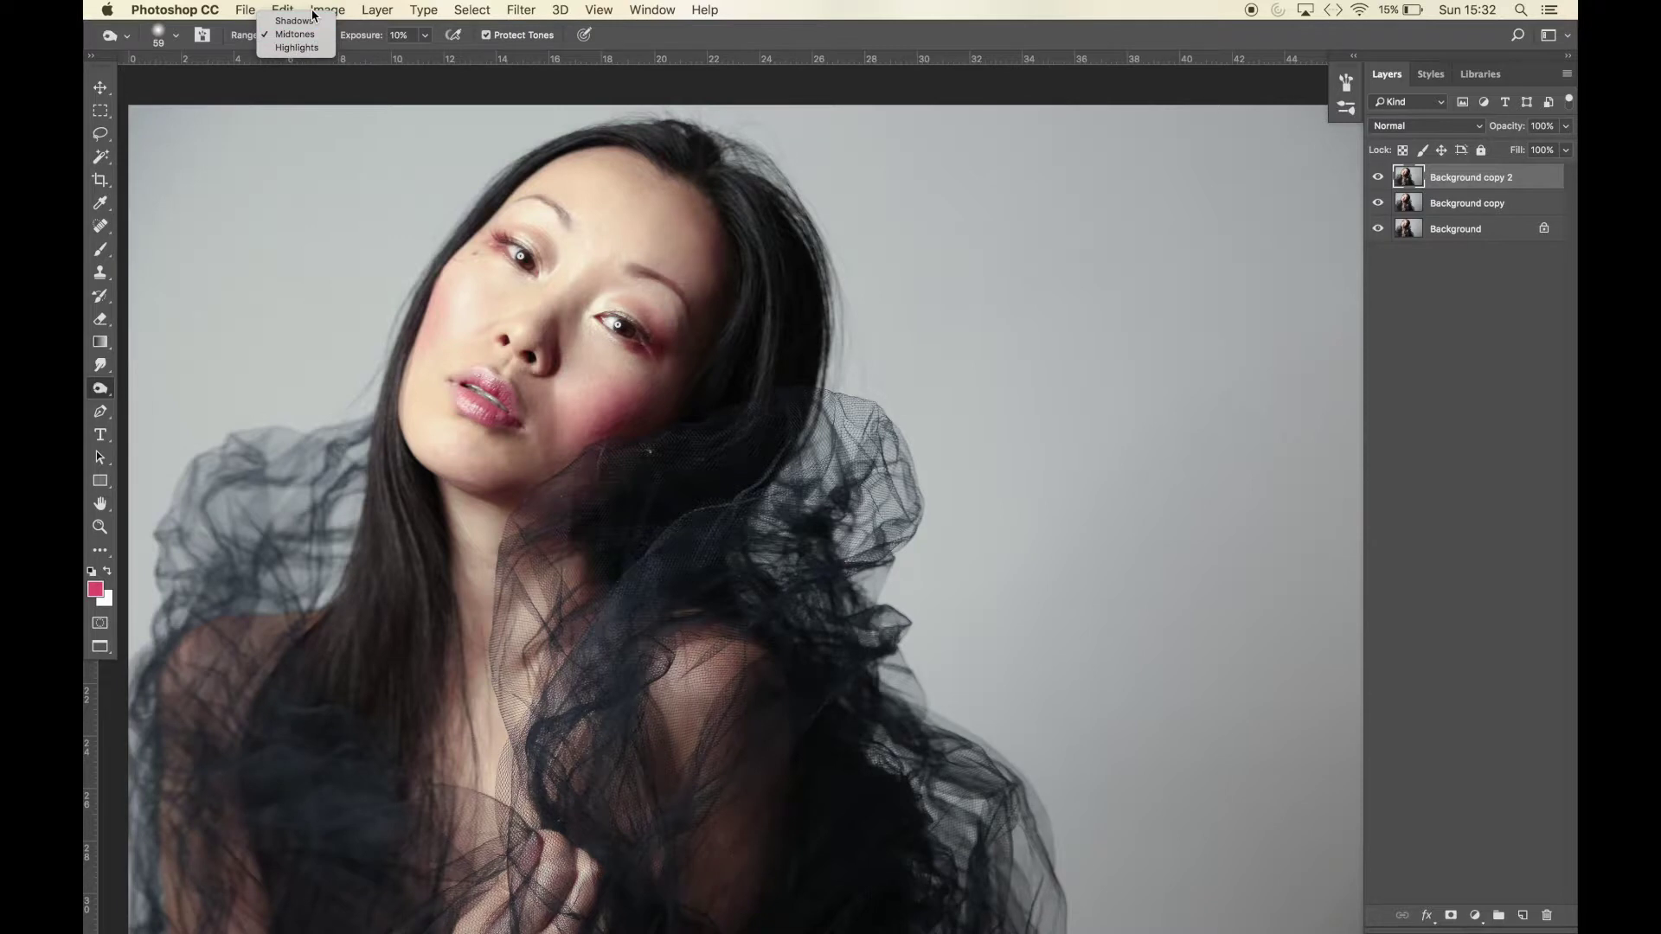
pyautogui.click(308, 20)
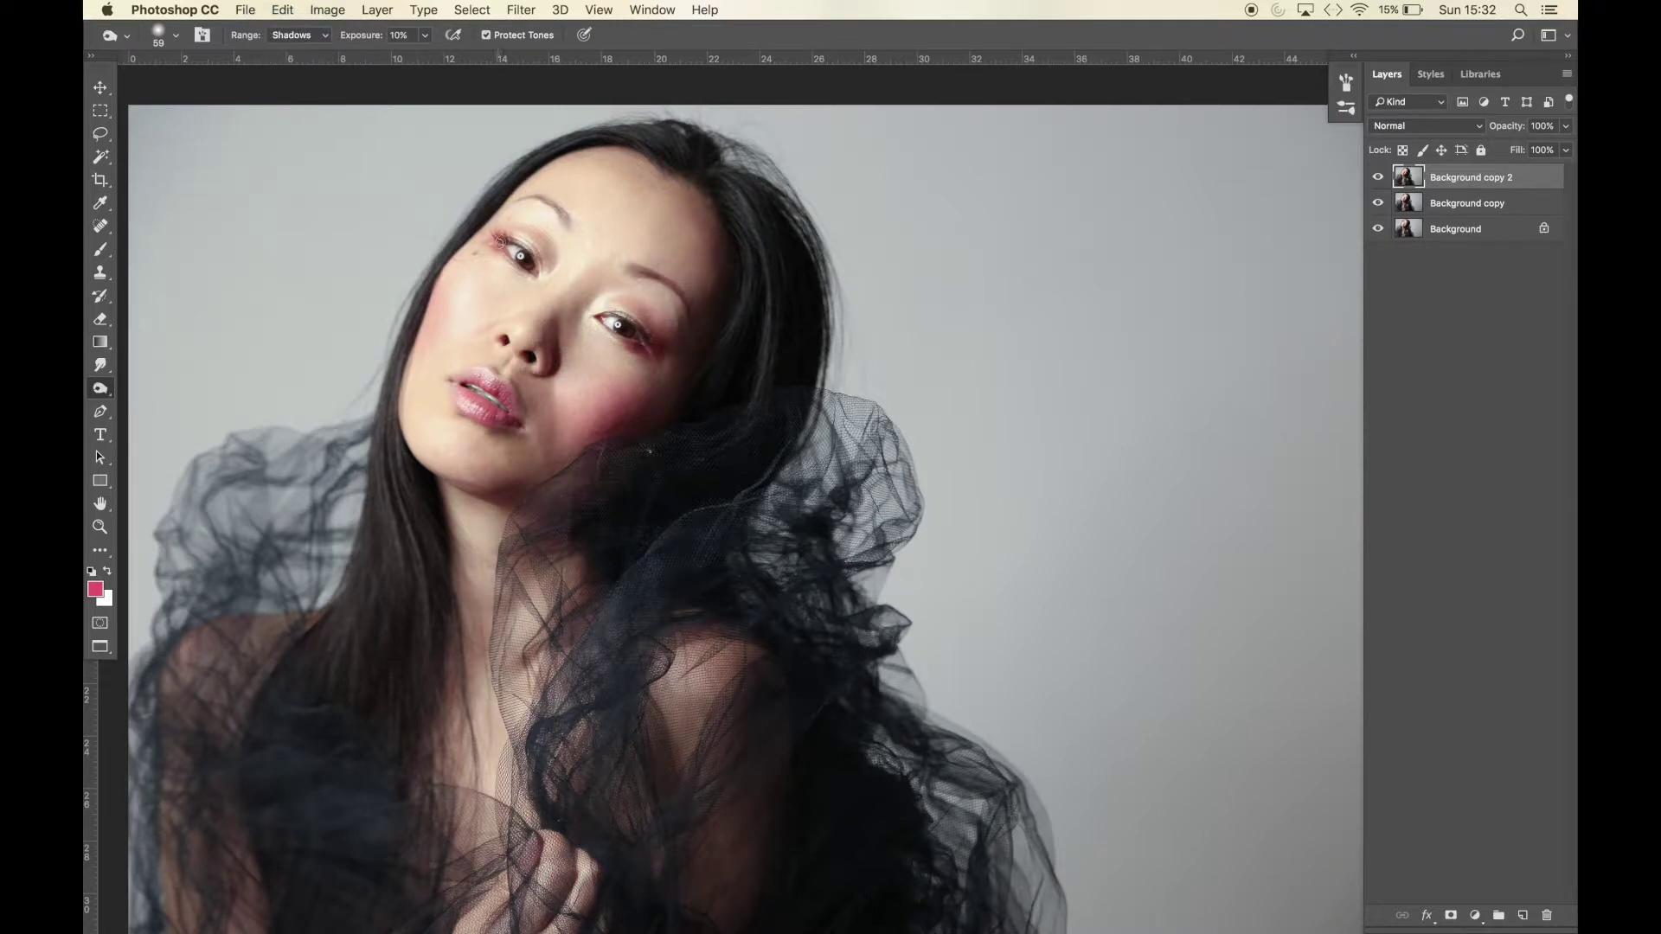
pyautogui.moveTo(498, 245)
pyautogui.mouseDown()
pyautogui.moveTo(522, 273)
pyautogui.moveTo(500, 241)
pyautogui.moveTo(535, 265)
pyautogui.mouseUp()
# Compare the portrait with and without the sharpened and burned layer
pyautogui.click(1379, 178)
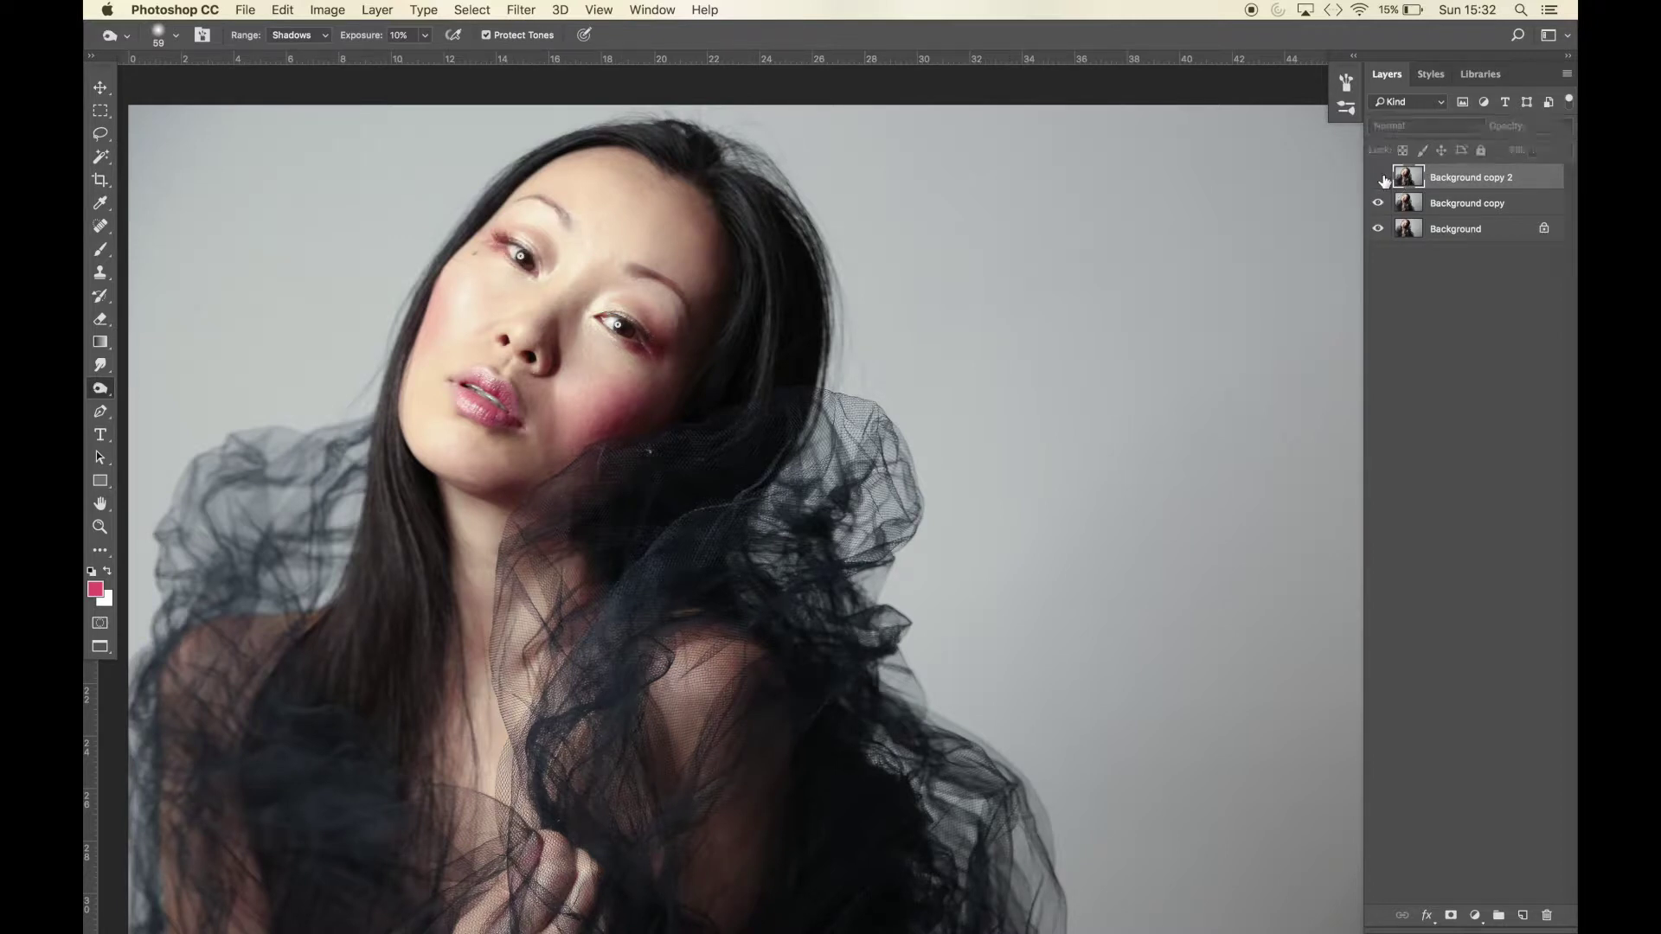
pyautogui.click(1382, 177)
pyautogui.click(1382, 177)
pyautogui.click(1381, 177)
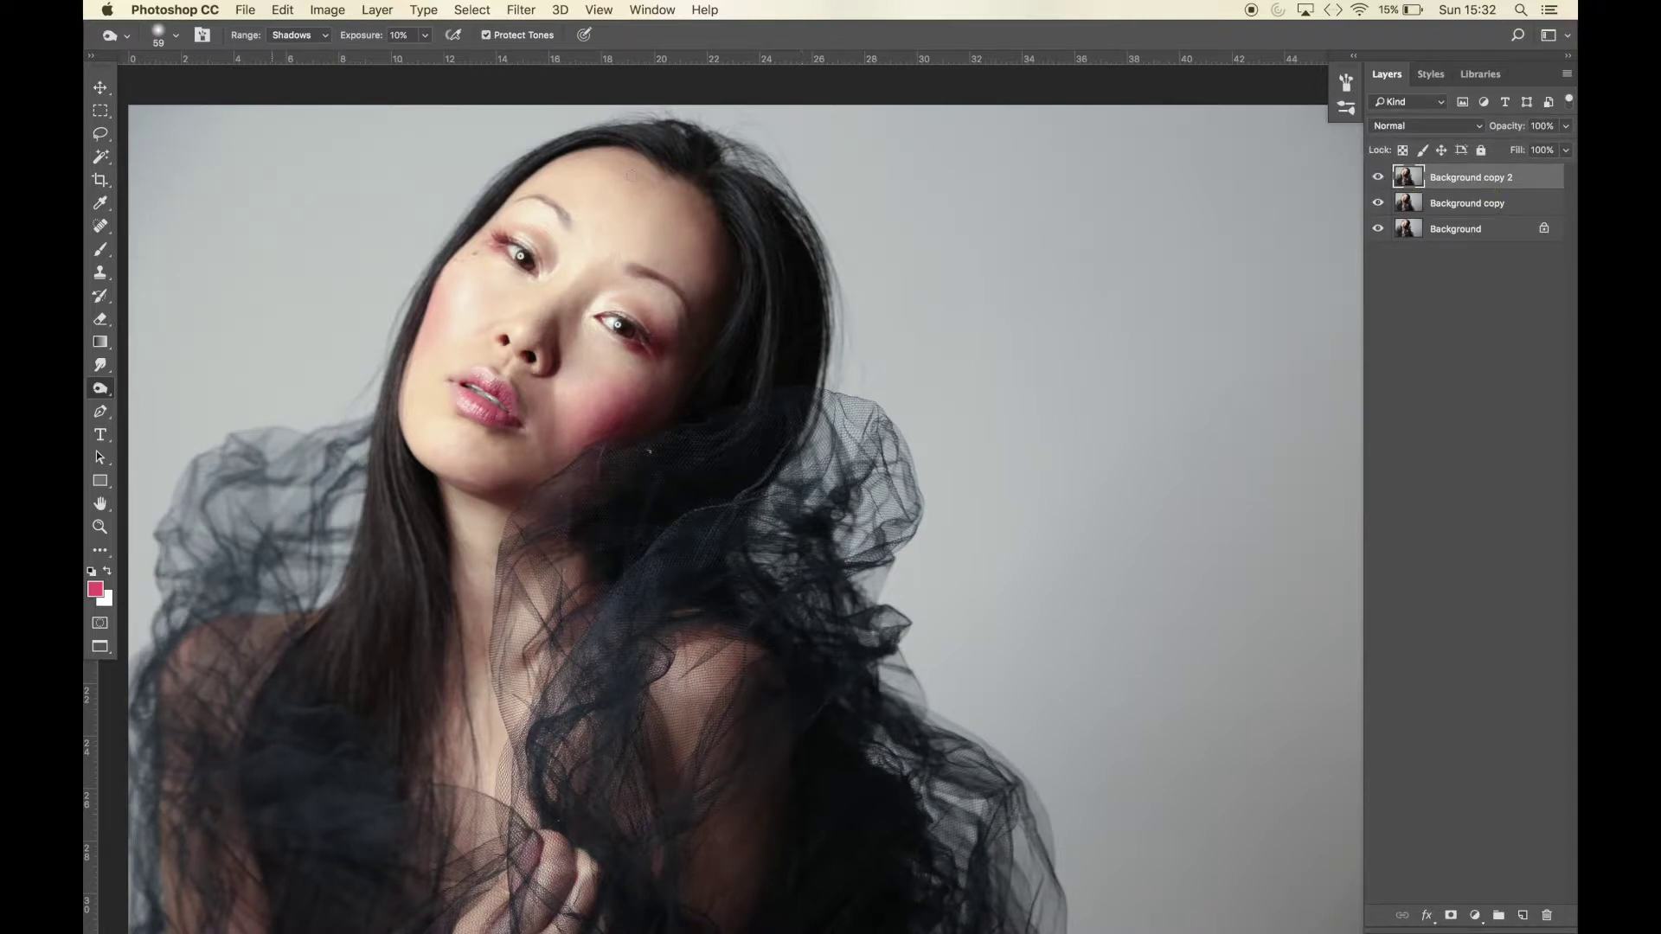
# Dodge the midtones on the bright side of the face at 13% exposure with a 316 px brush
pyautogui.rightClick(103, 391)
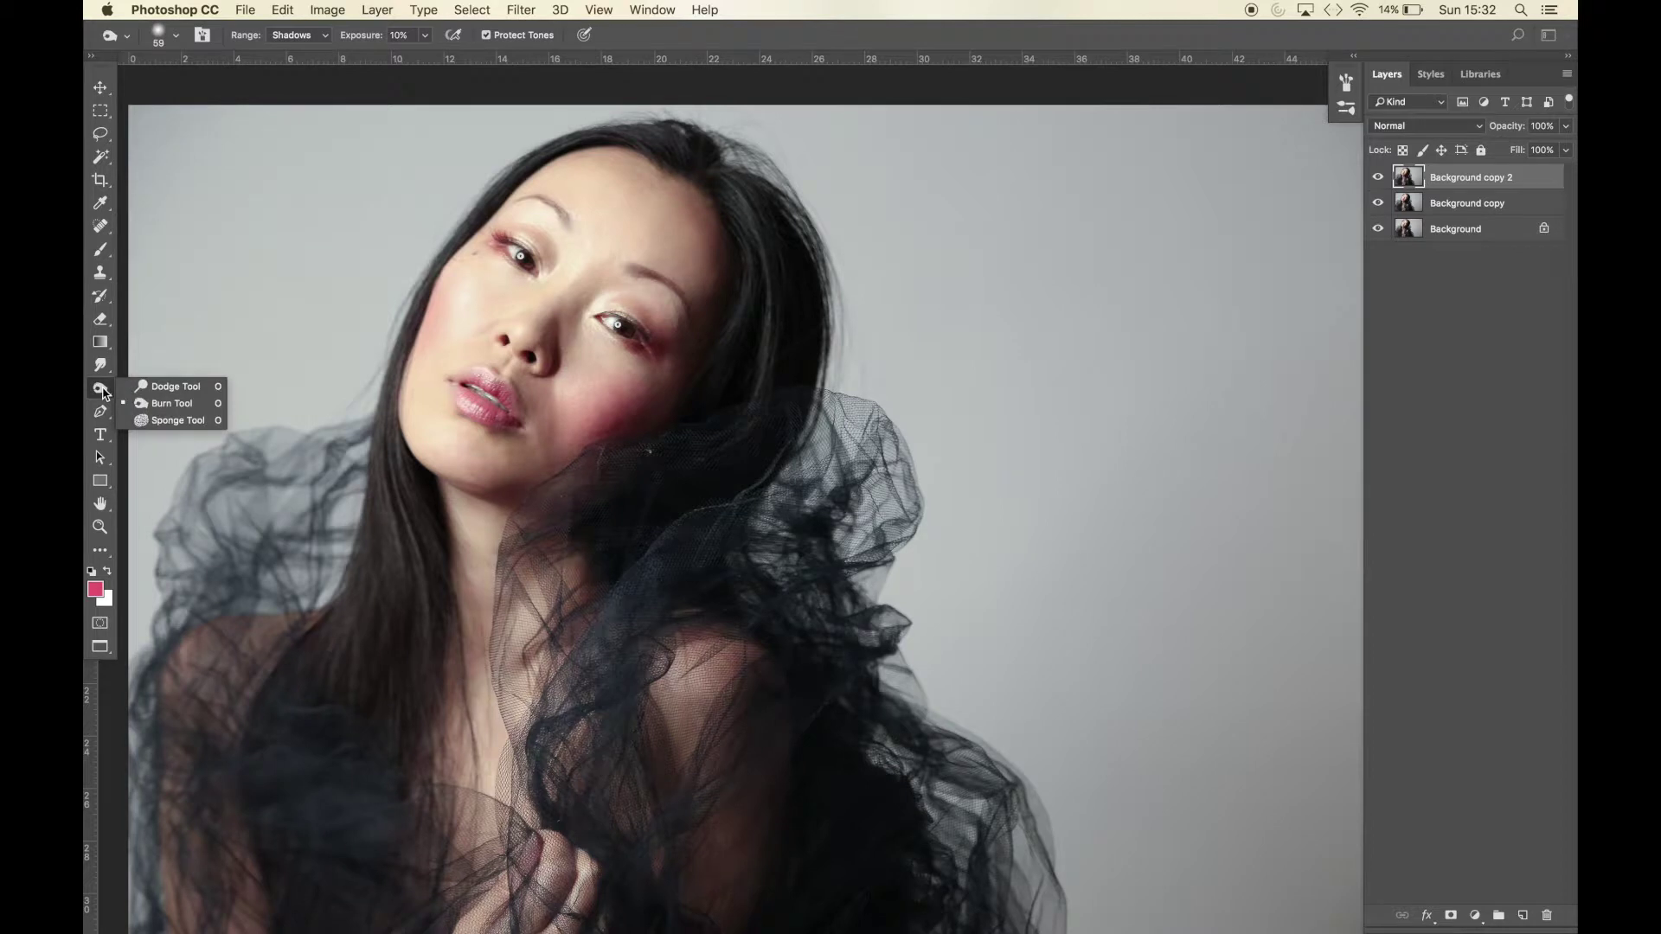
pyautogui.click(149, 387)
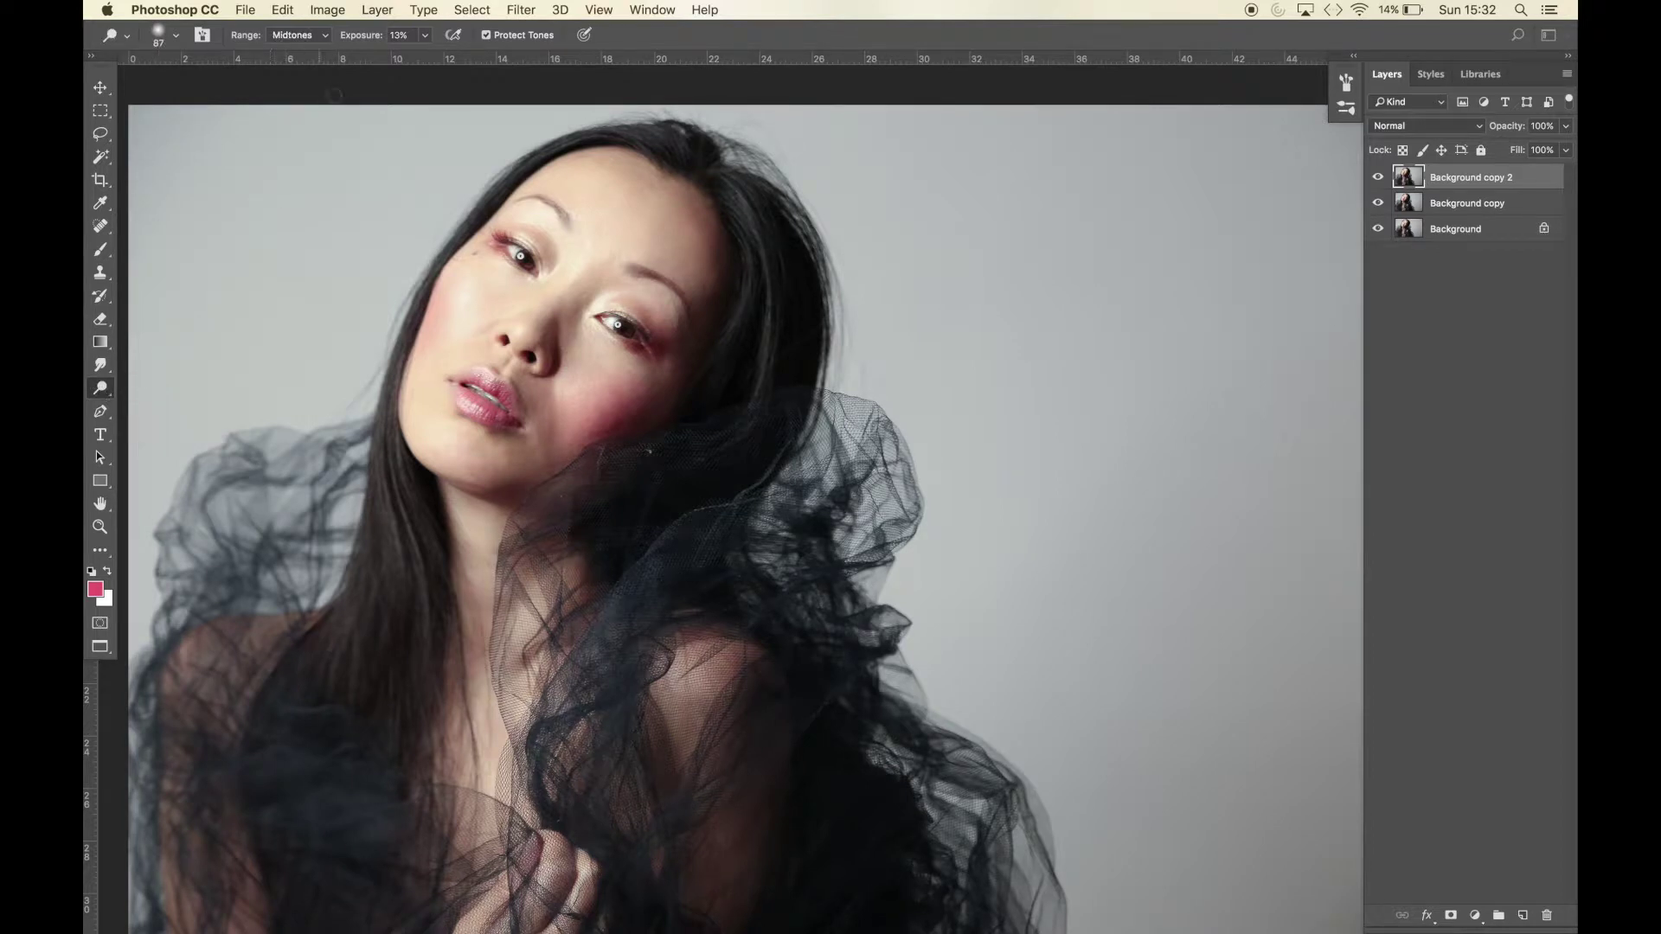
pyautogui.click(177, 36)
pyautogui.moveTo(231, 90); pyautogui.dragTo(263, 93)
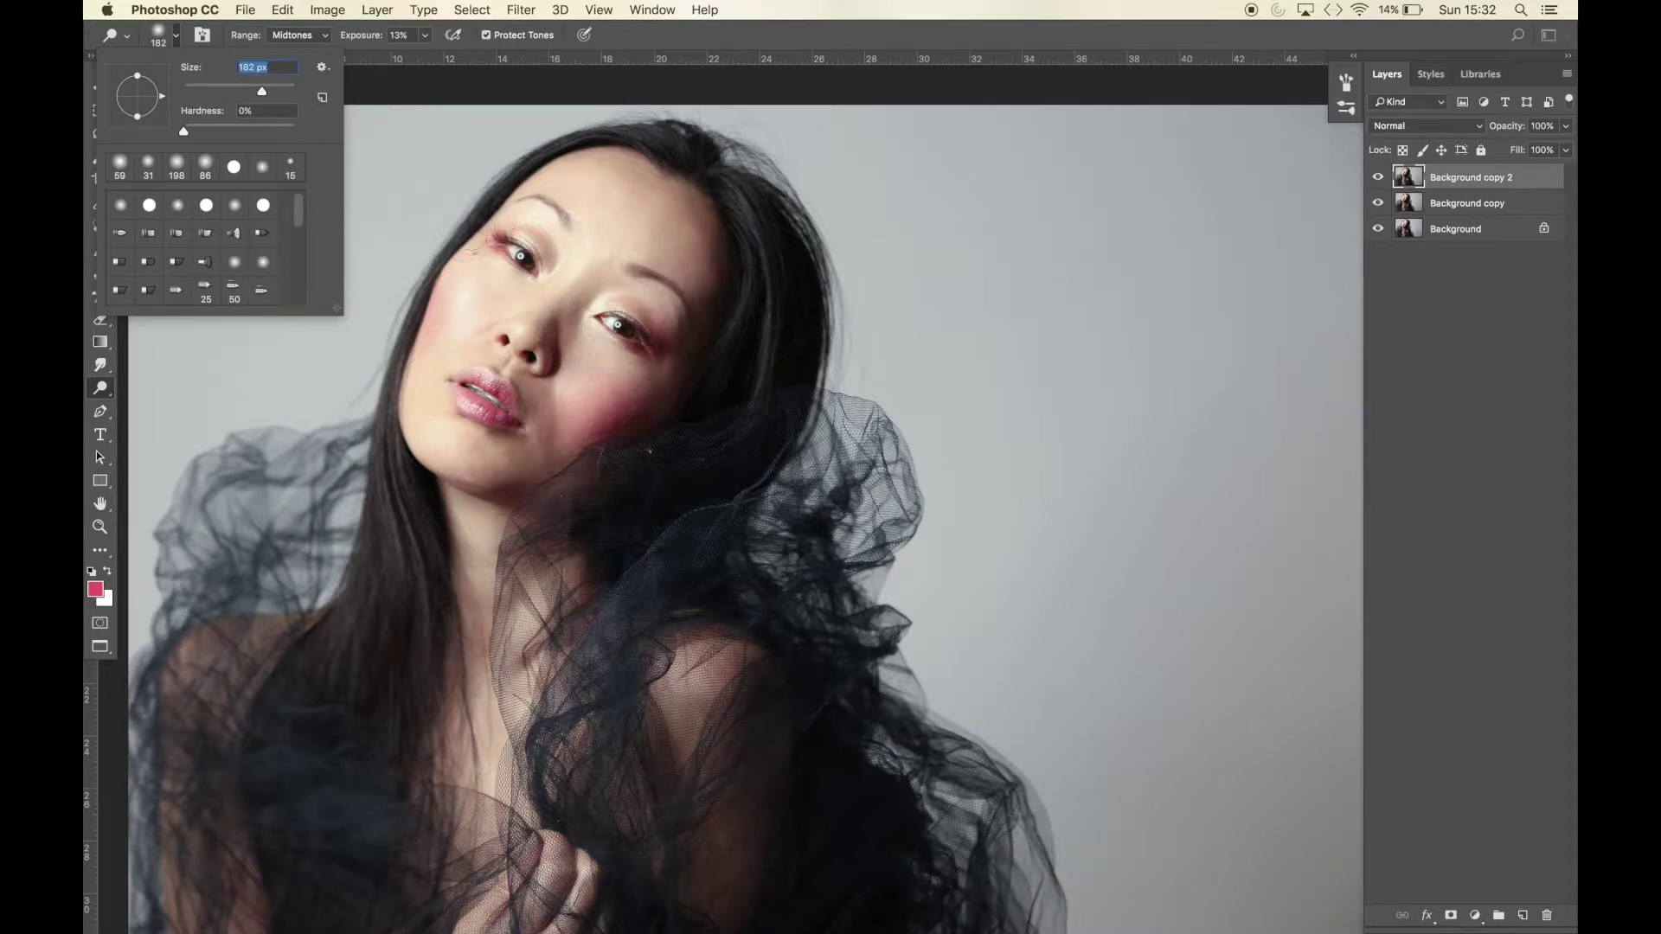
pyautogui.click(273, 87)
pyautogui.click(472, 286)
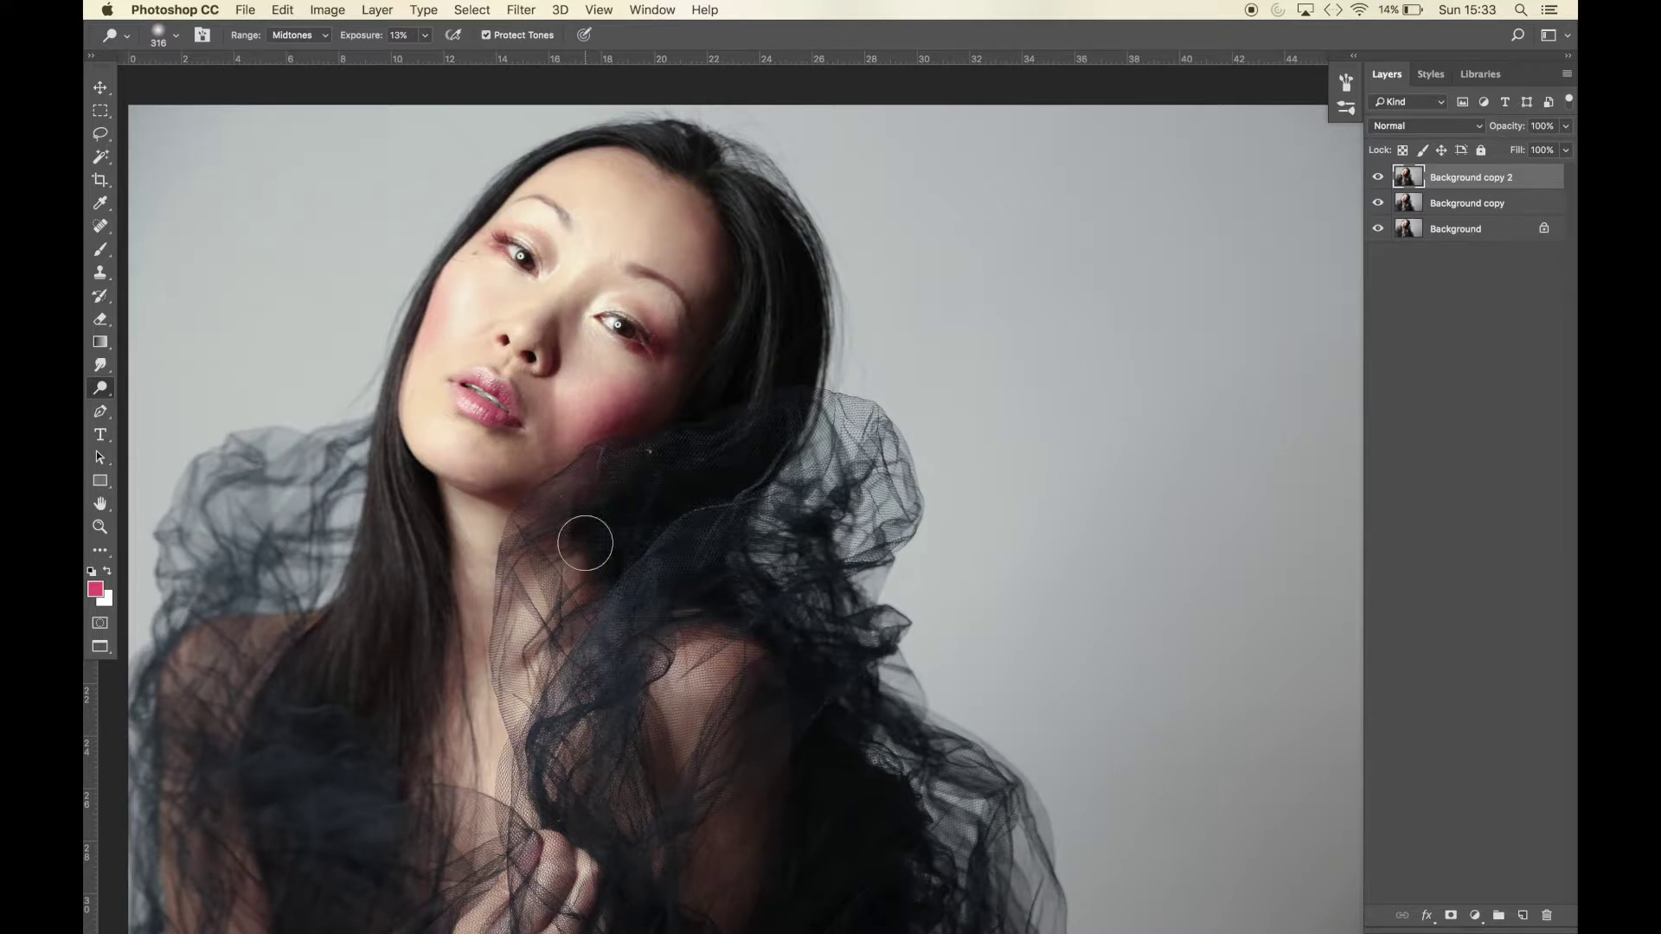
# Switch the Dodge range to Highlights and brighten the cheek below the eye farther from the tulle
pyautogui.click(298, 34)
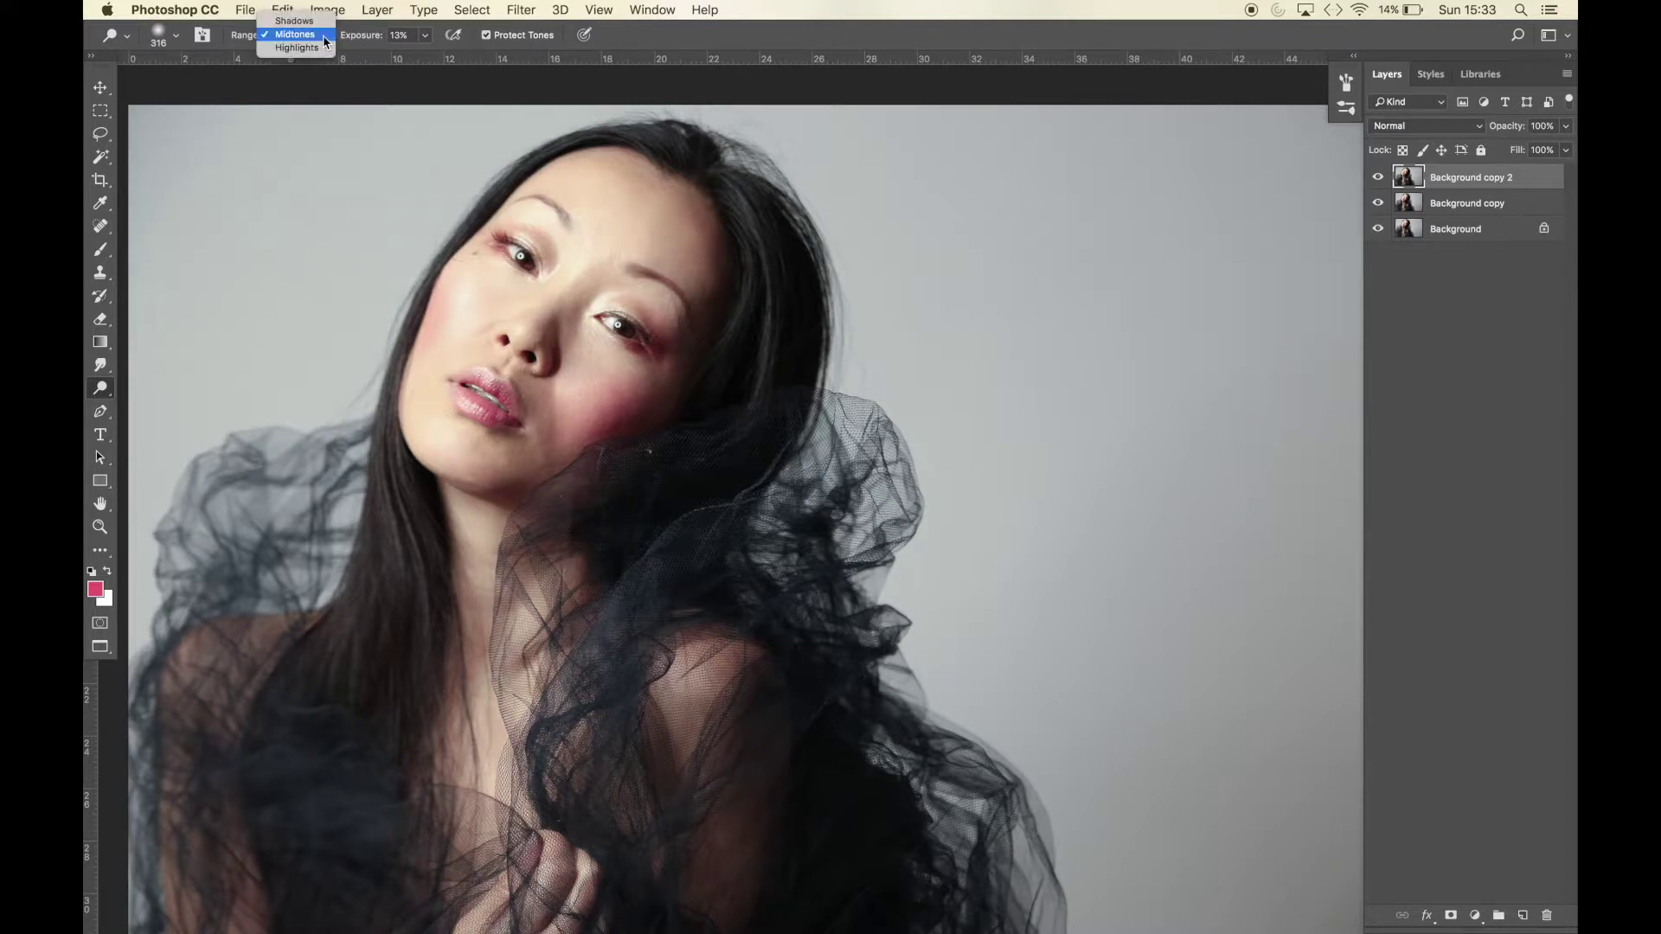
pyautogui.click(309, 56)
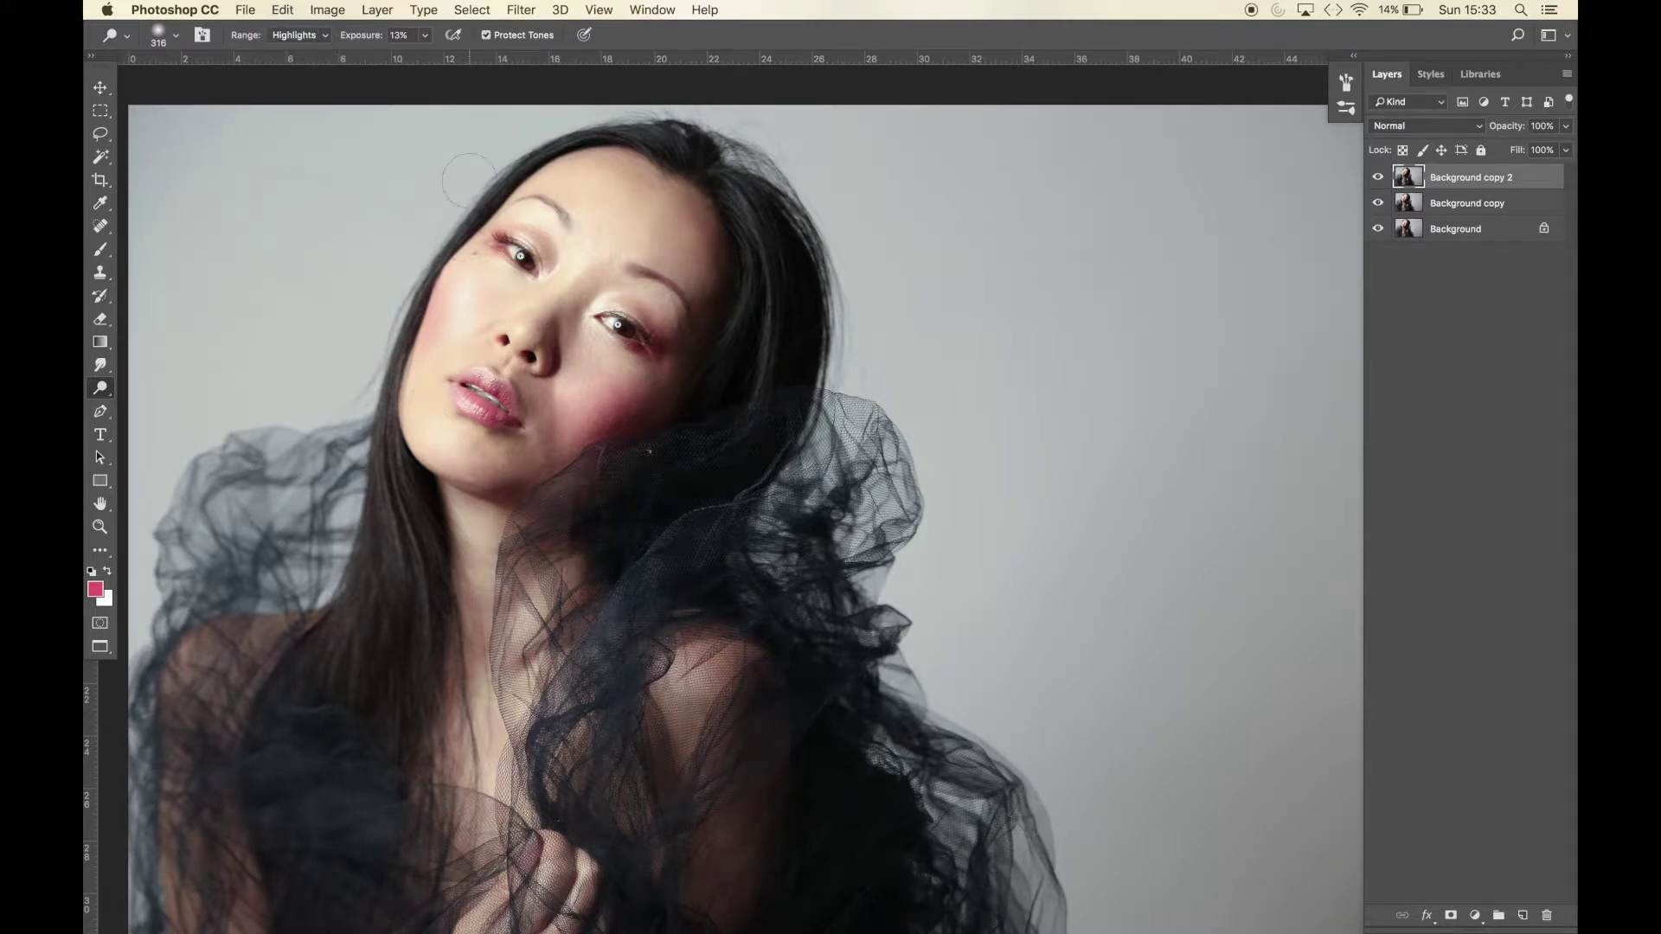
pyautogui.click(468, 274)
# Reduce the Dodge brush to 95 px and brighten the highlights on the nose and in both eyes
pyautogui.click(175, 35)
pyautogui.click(214, 89)
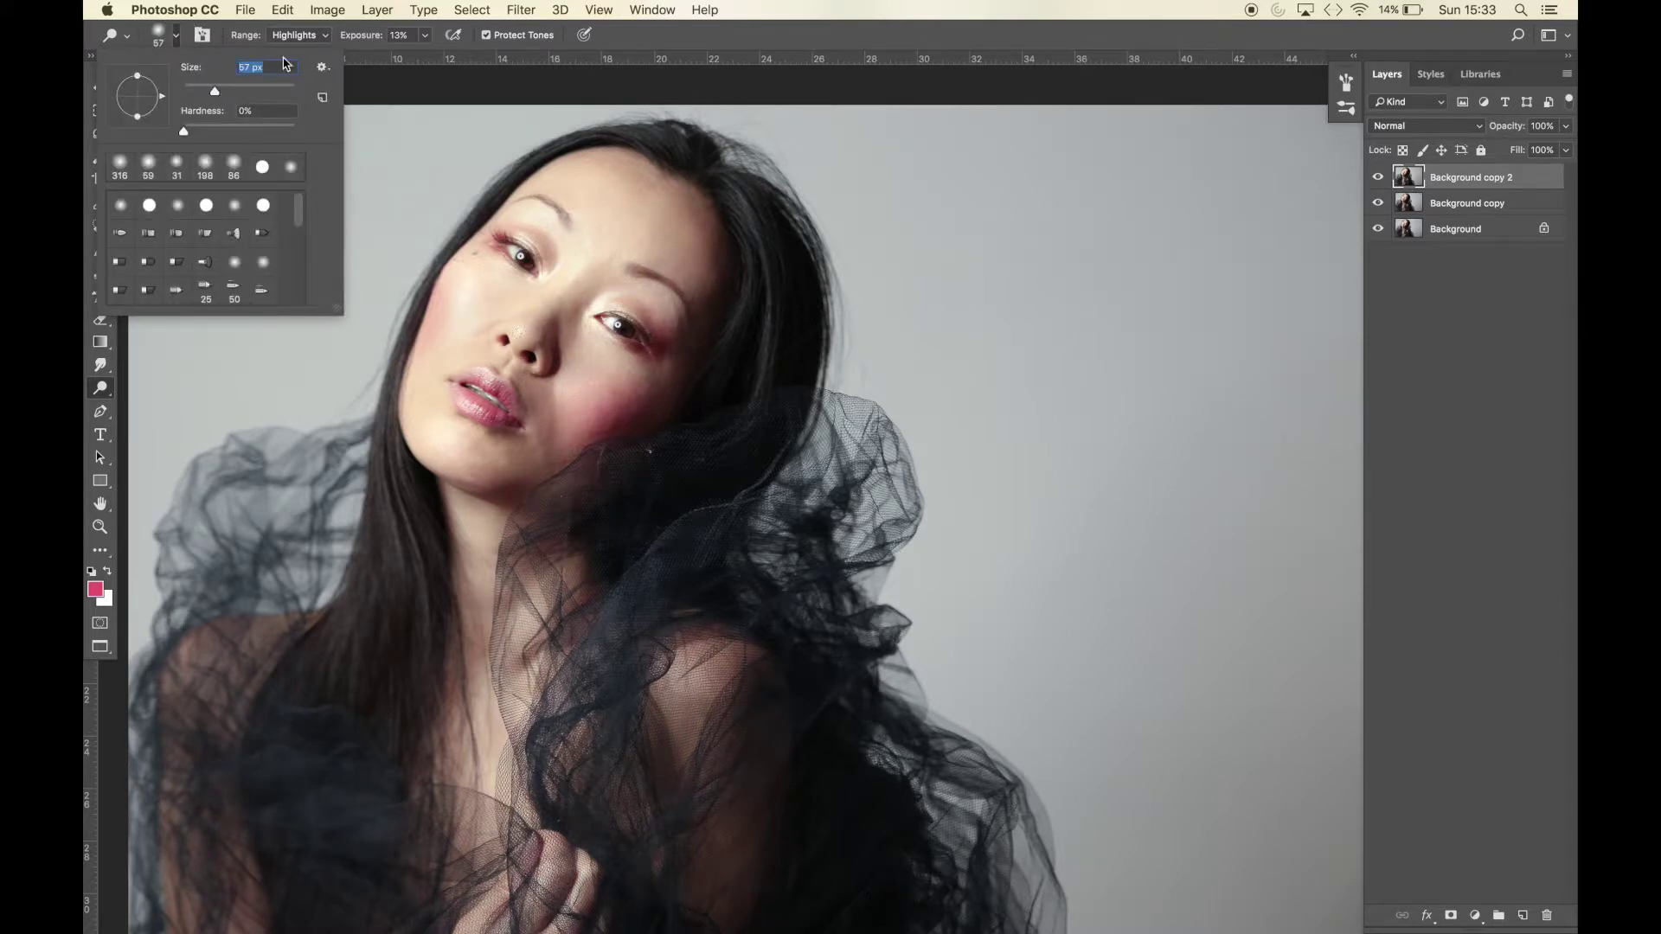
pyautogui.click(236, 88)
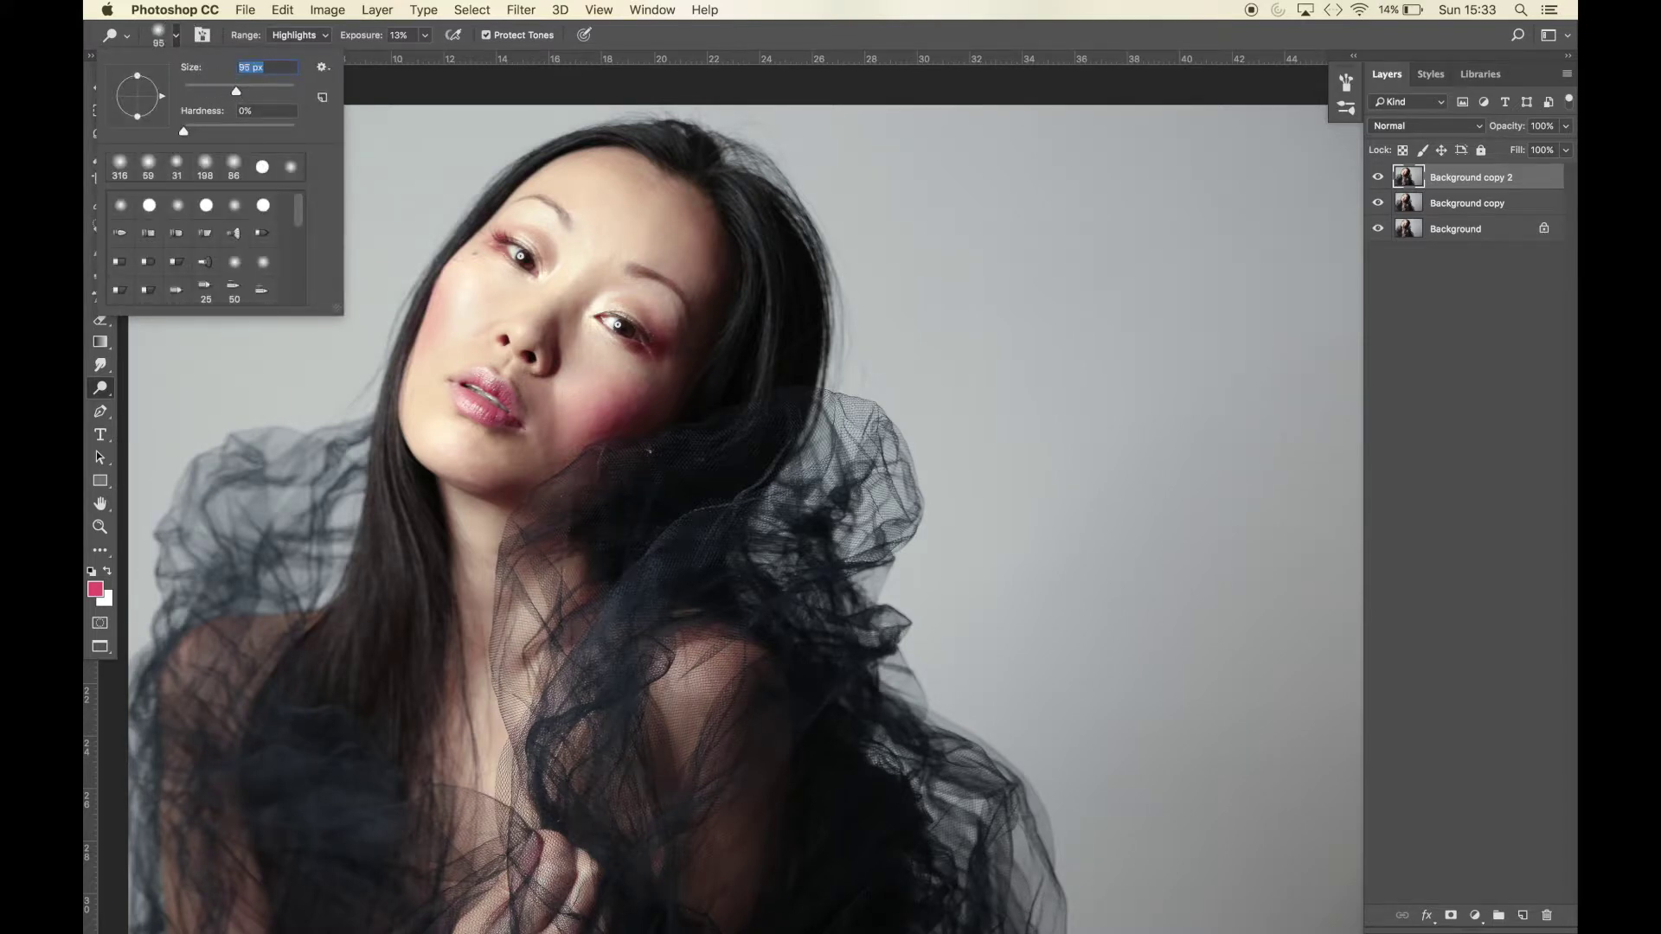
pyautogui.click(519, 331)
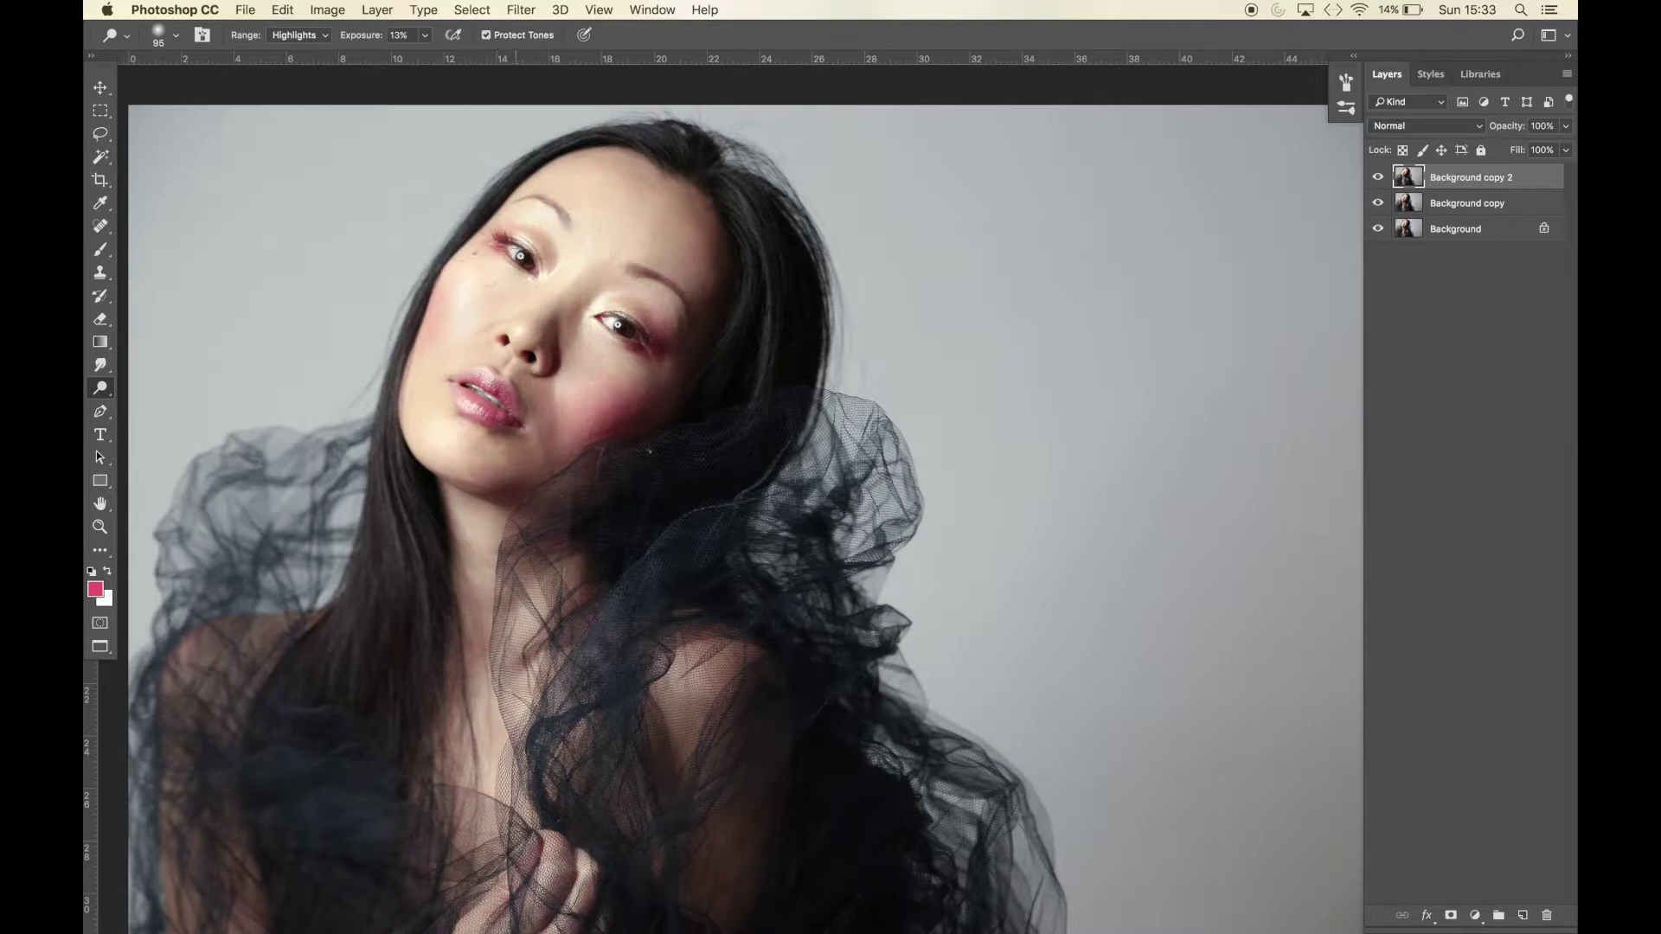
pyautogui.click(522, 258)
pyautogui.click(619, 327)
# Hide the Background copy layer and compare the portrait with and without Background copy 2 over the original
pyautogui.click(1379, 205)
pyautogui.click(1378, 178)
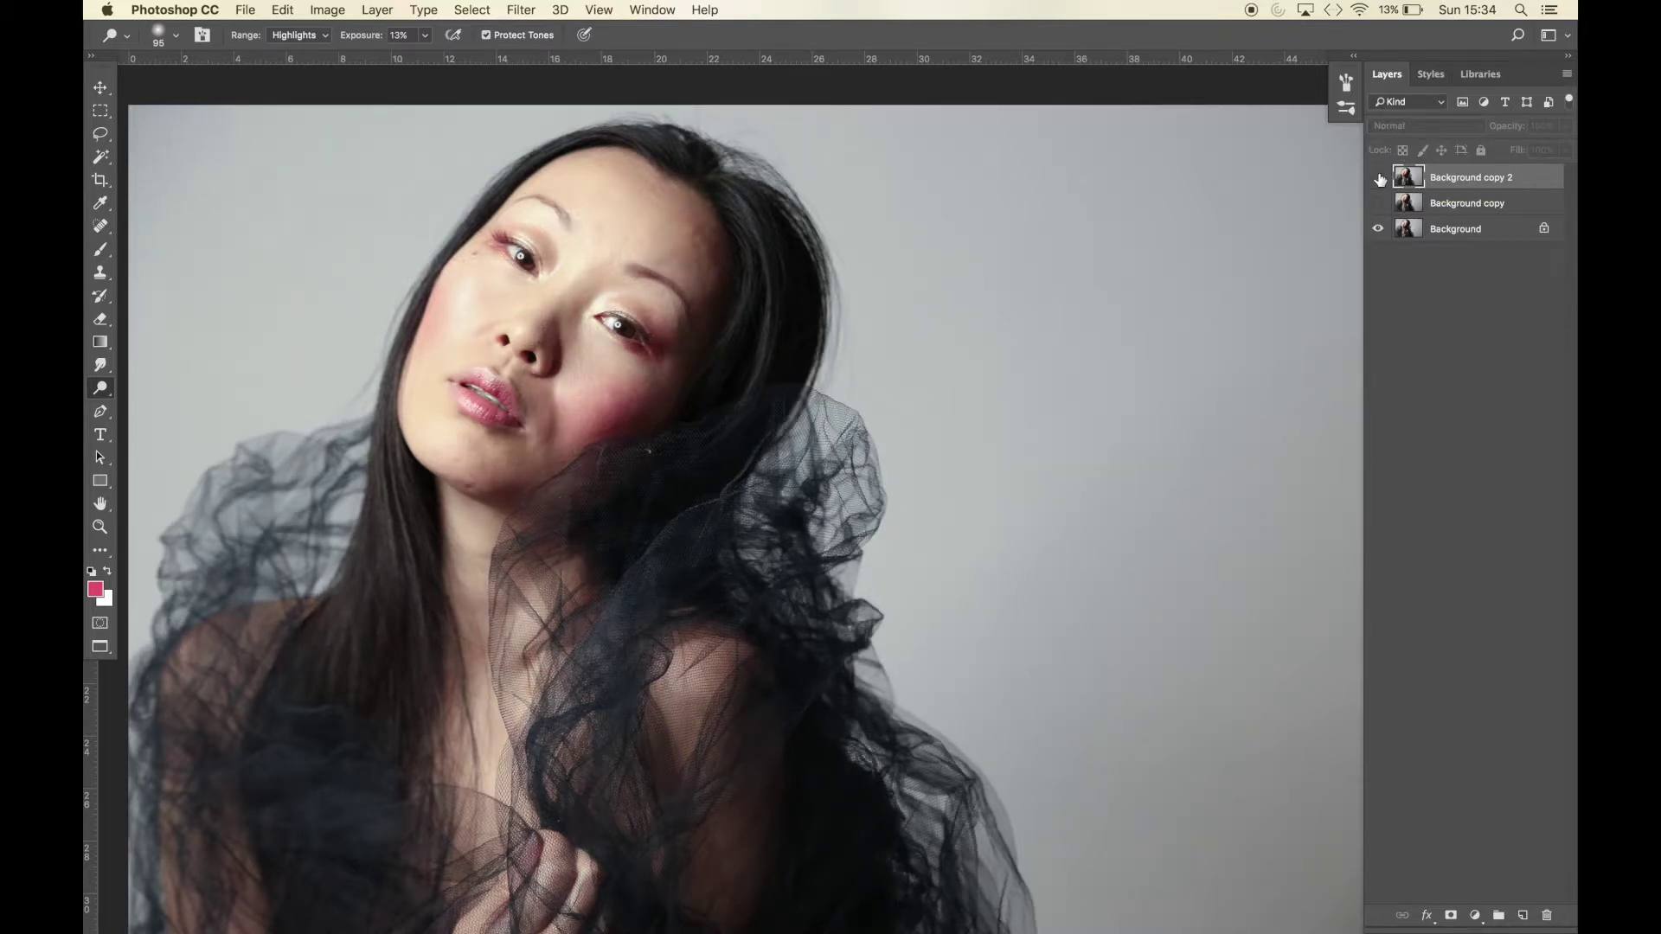
pyautogui.click(1379, 178)
pyautogui.click(1378, 178)
pyautogui.click(1379, 178)
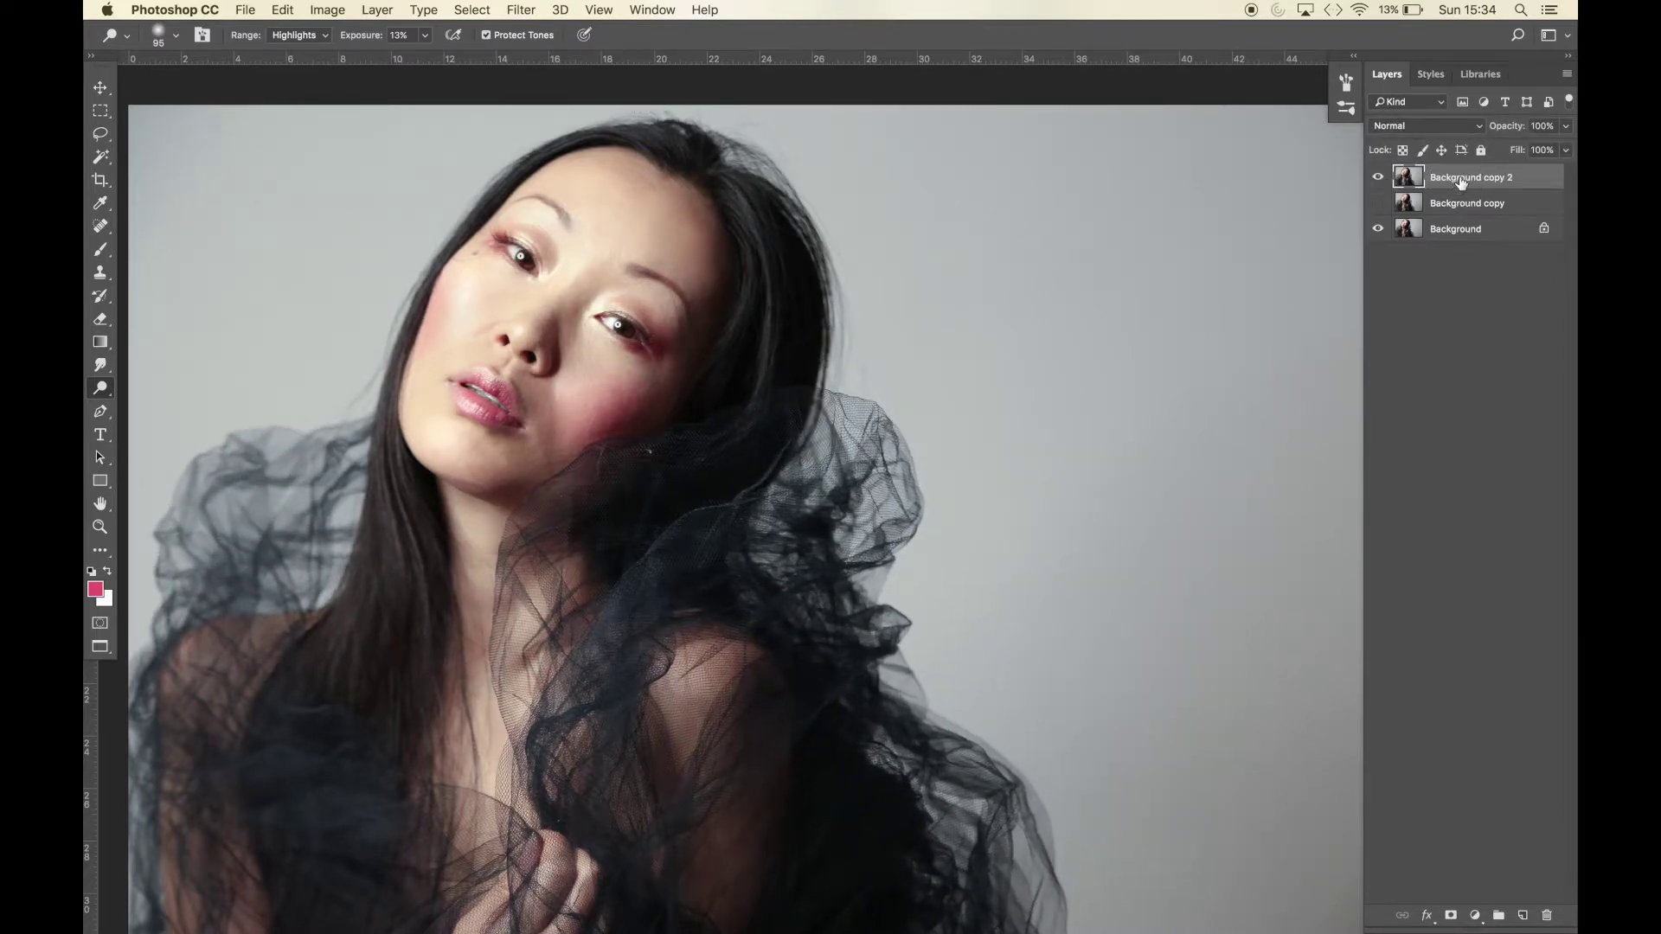
# Add a Levels adjustment layer with default options above Background copy 2
pyautogui.click(378, 10)
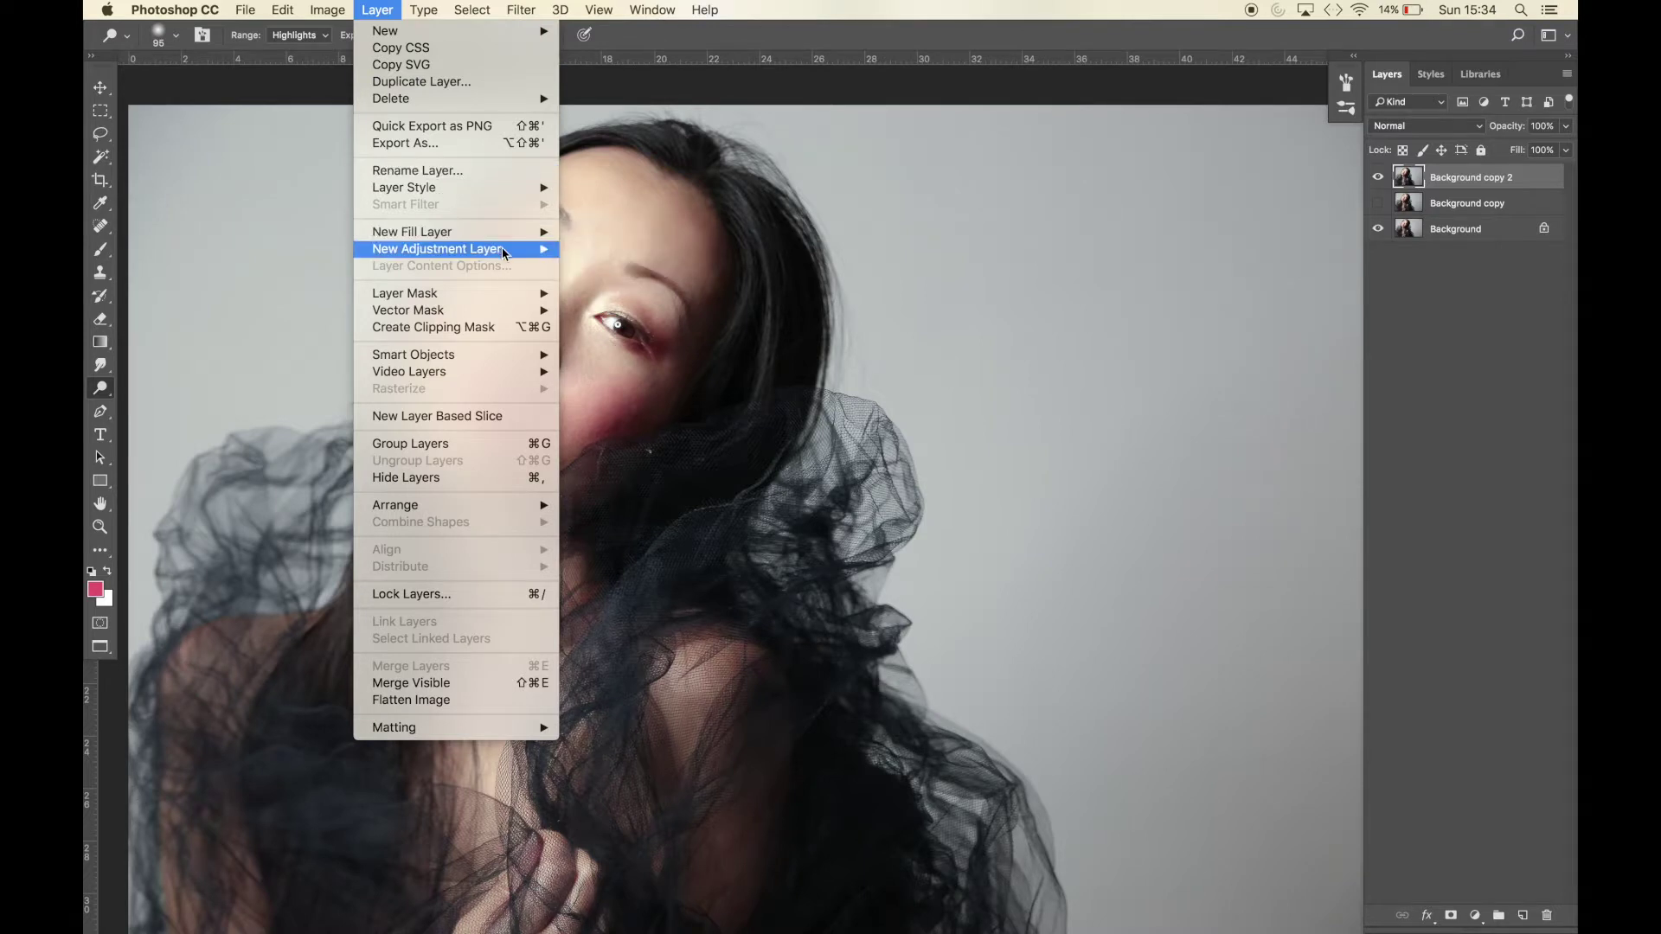
pyautogui.moveTo(511, 257)
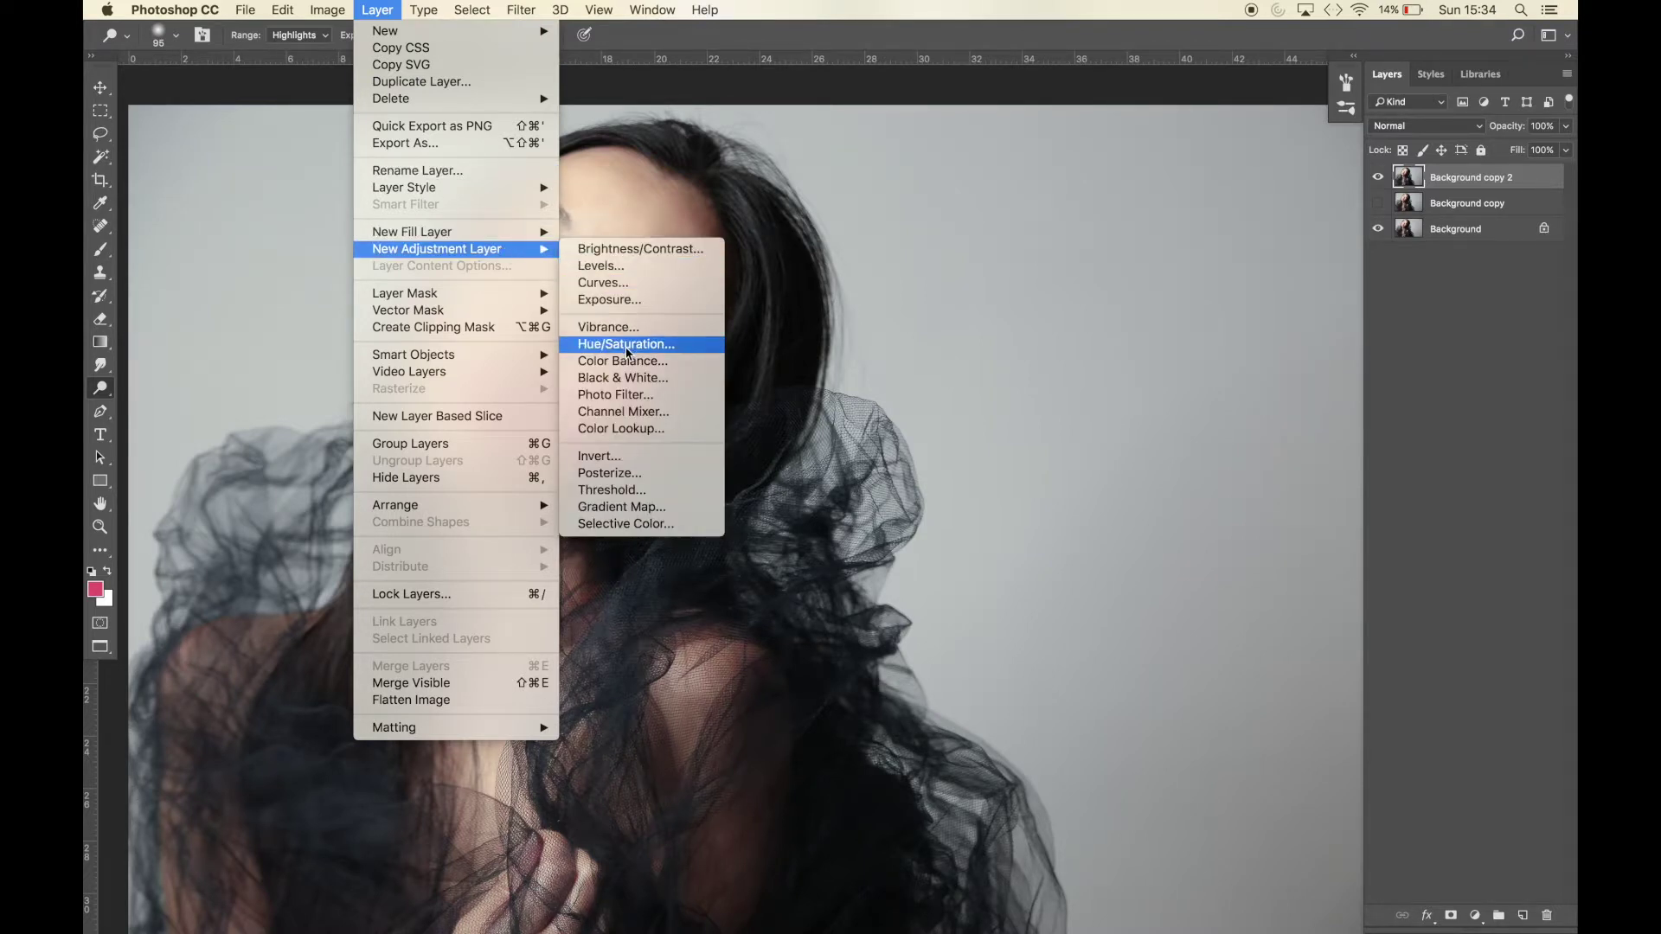
pyautogui.click(616, 267)
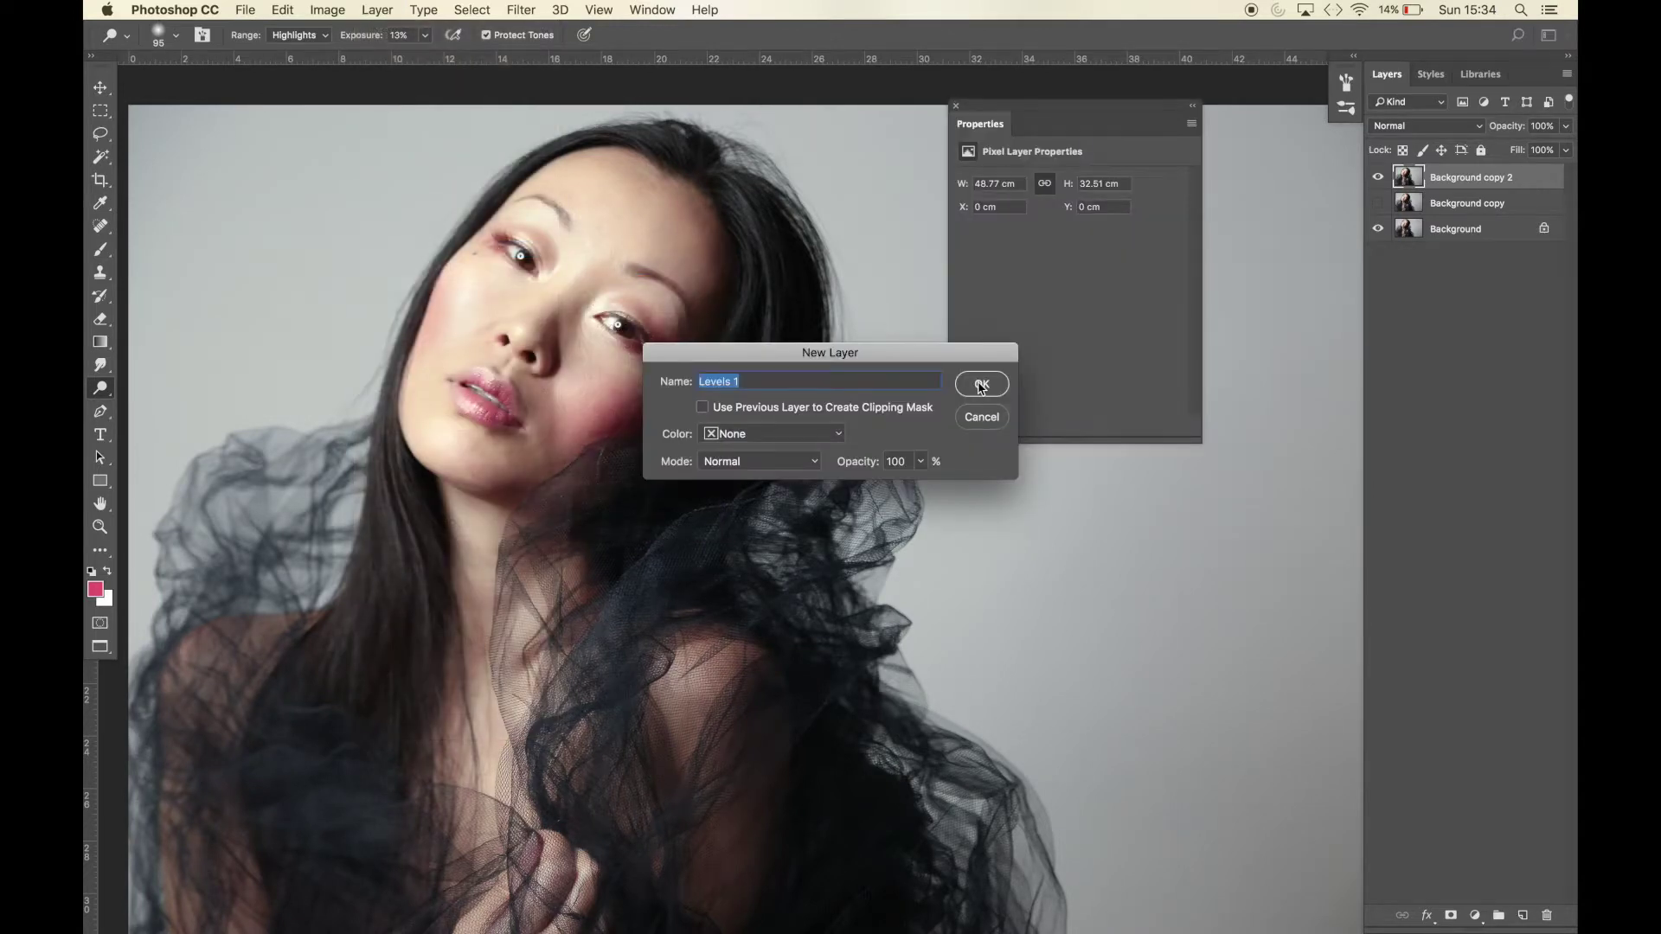
pyautogui.click(983, 384)
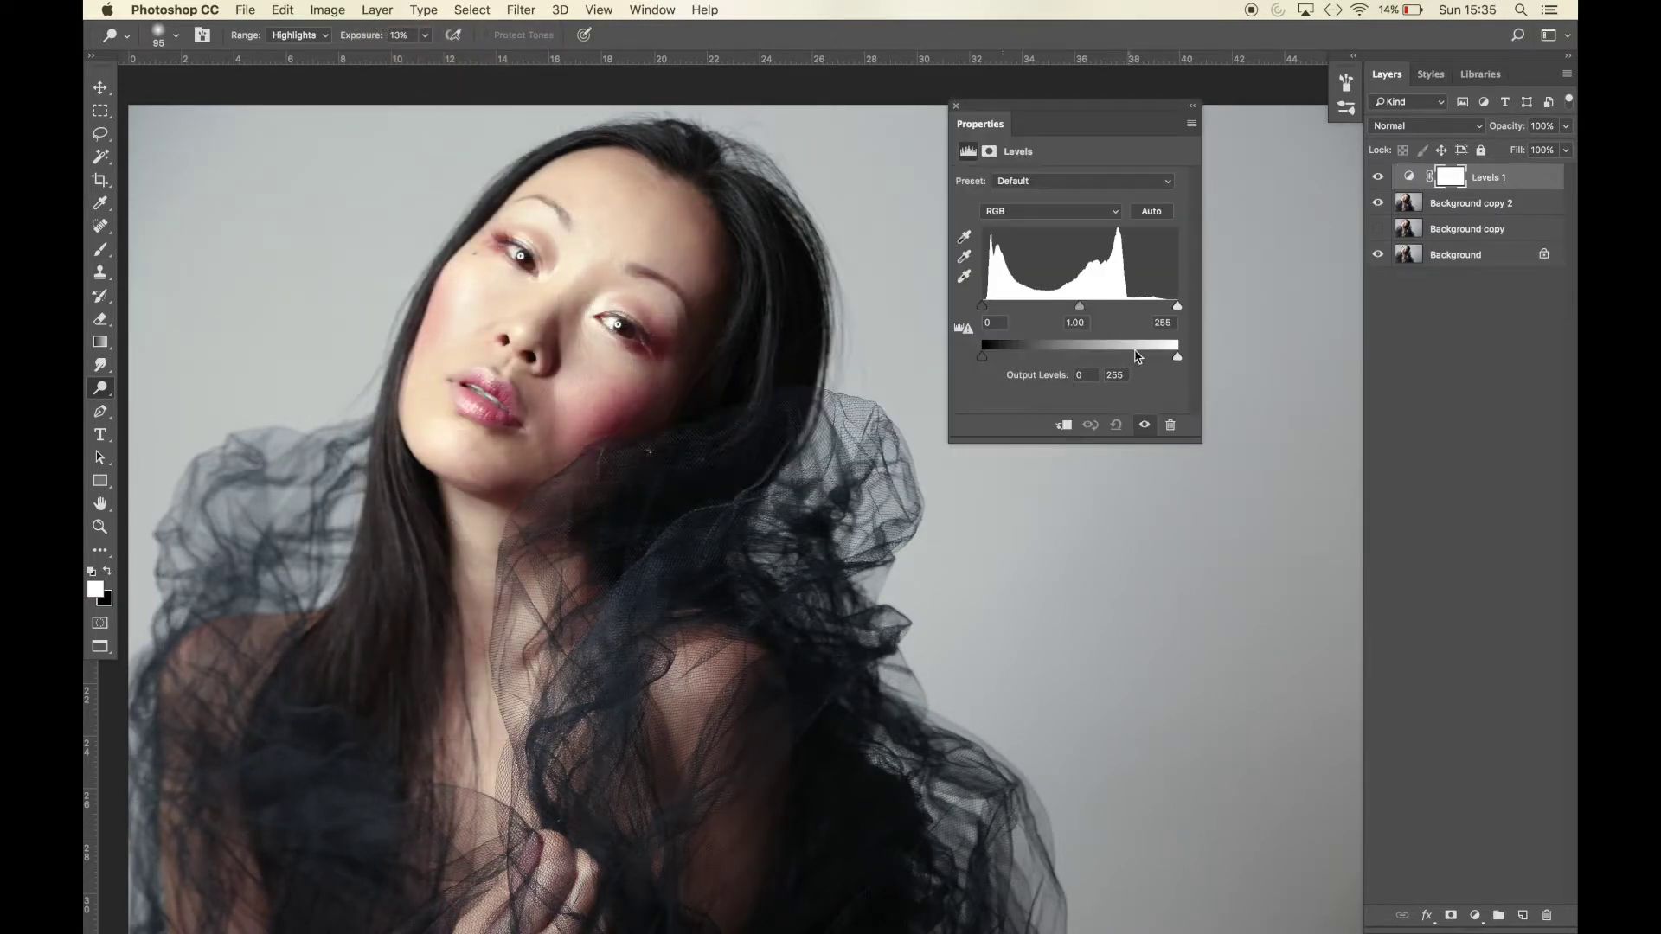
# Set the Levels input values to 0 for shadows, 1.08 for midtones and 250 for highlights
pyautogui.moveTo(1179, 307)
pyautogui.mouseDown()
pyautogui.moveTo(1153, 309)
pyautogui.moveTo(1174, 311)
pyautogui.mouseUp()
pyautogui.moveTo(983, 310); pyautogui.dragTo(986, 309)
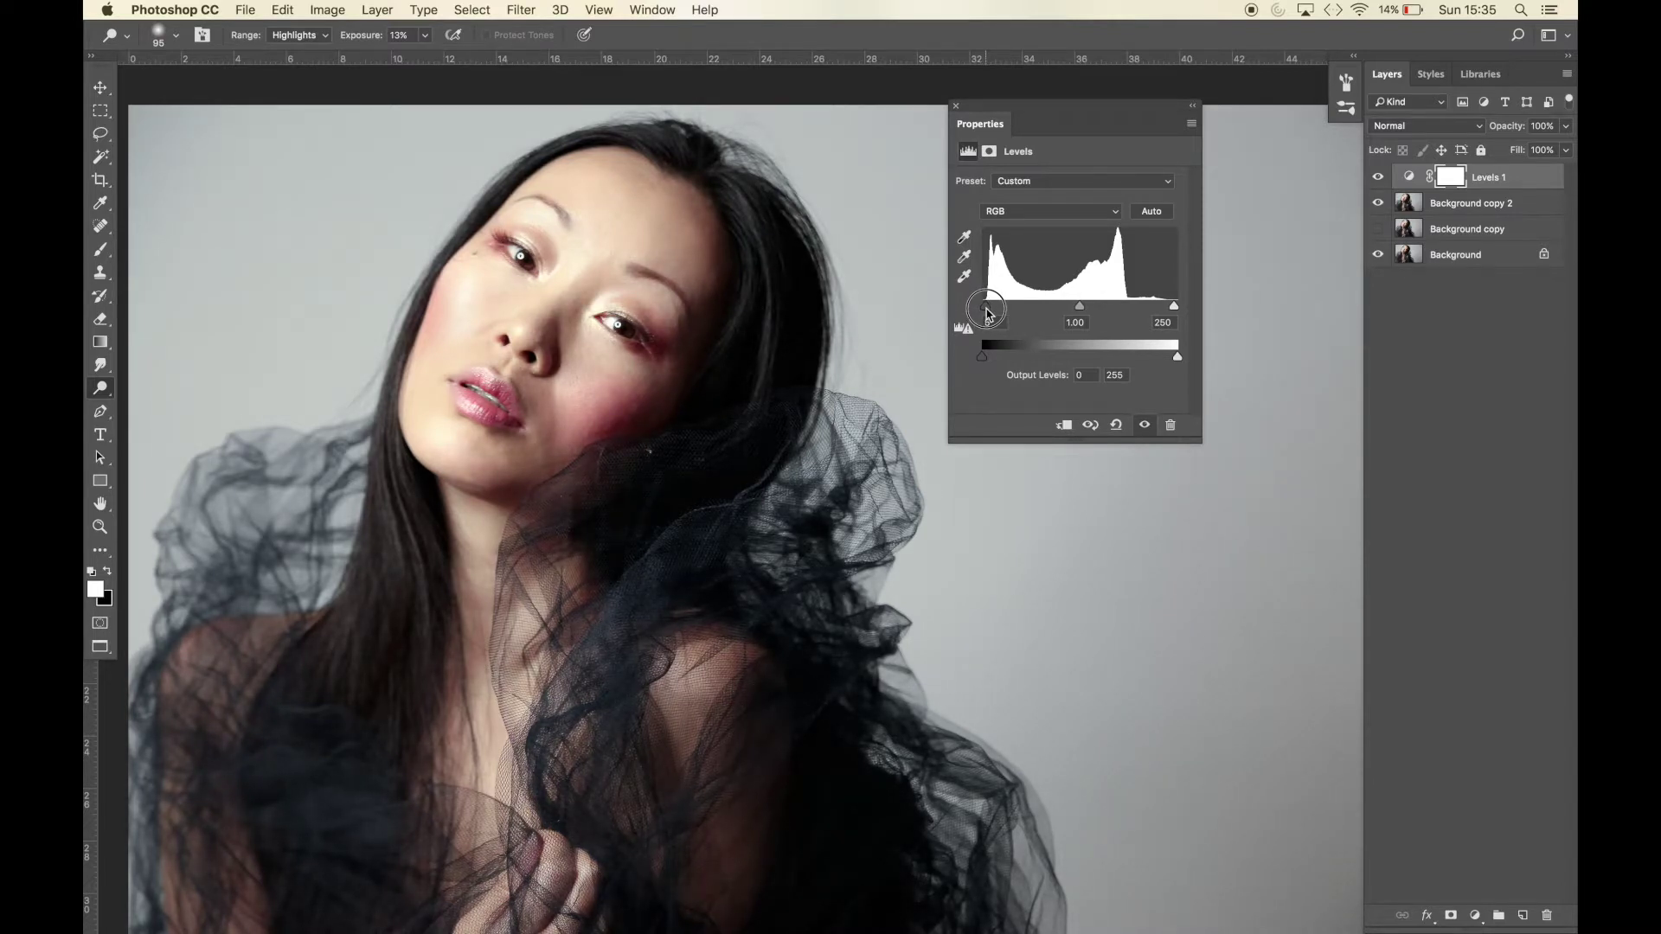
pyautogui.moveTo(986, 308); pyautogui.dragTo(959, 311)
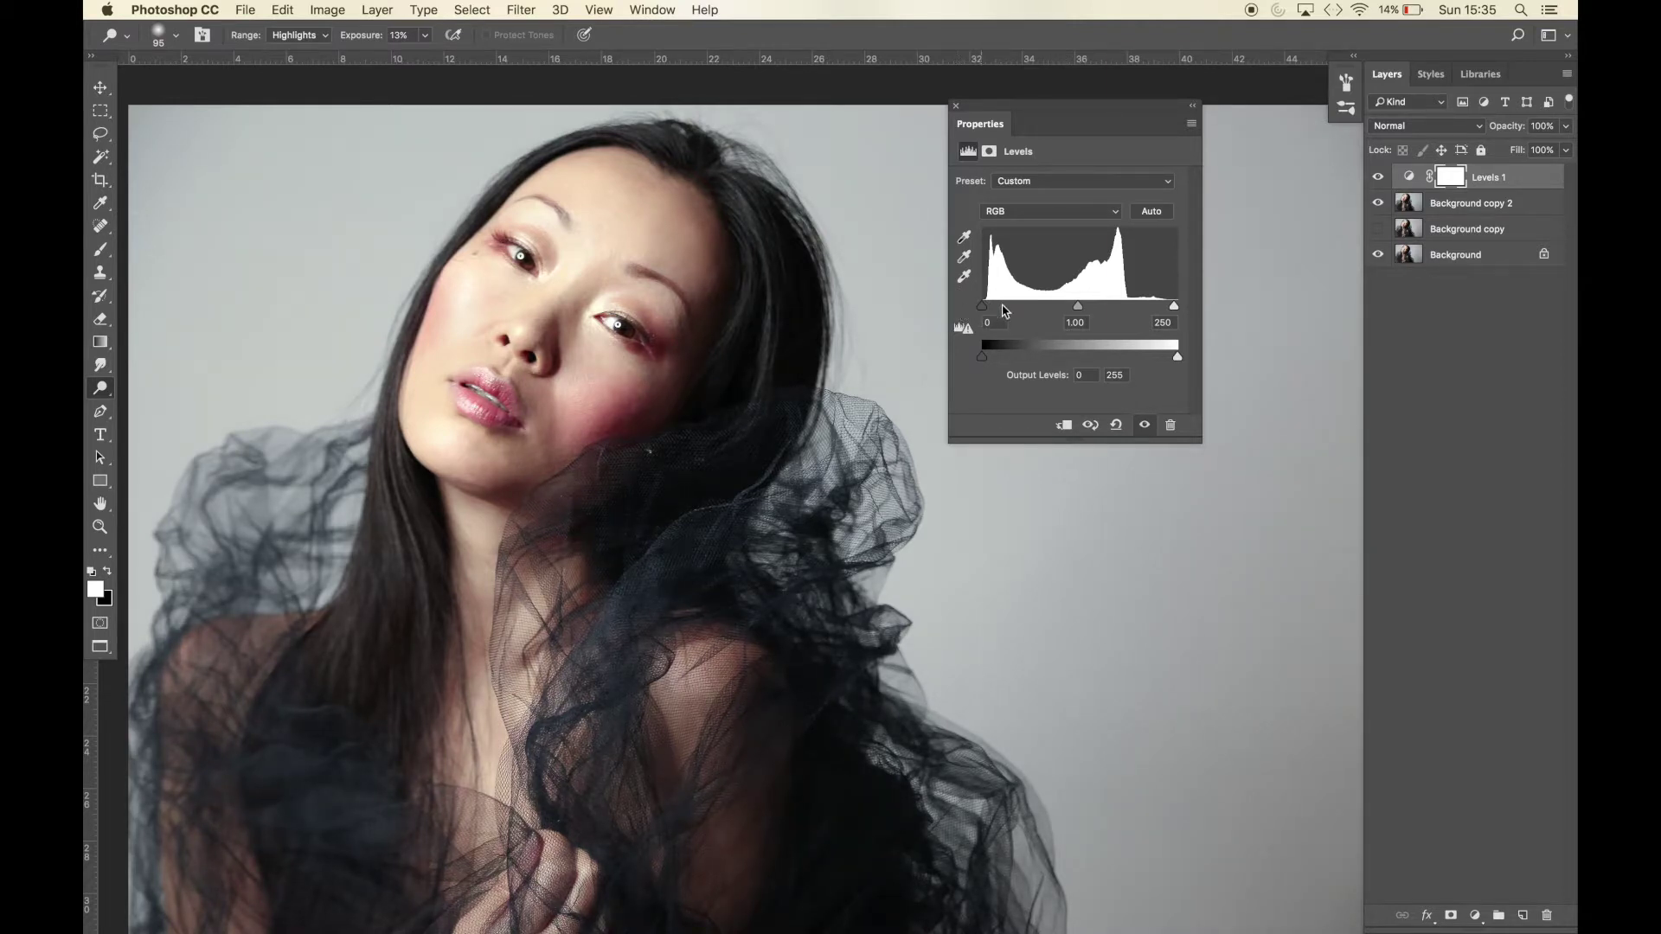
pyautogui.click(1078, 310)
pyautogui.moveTo(1078, 314); pyautogui.dragTo(1073, 310)
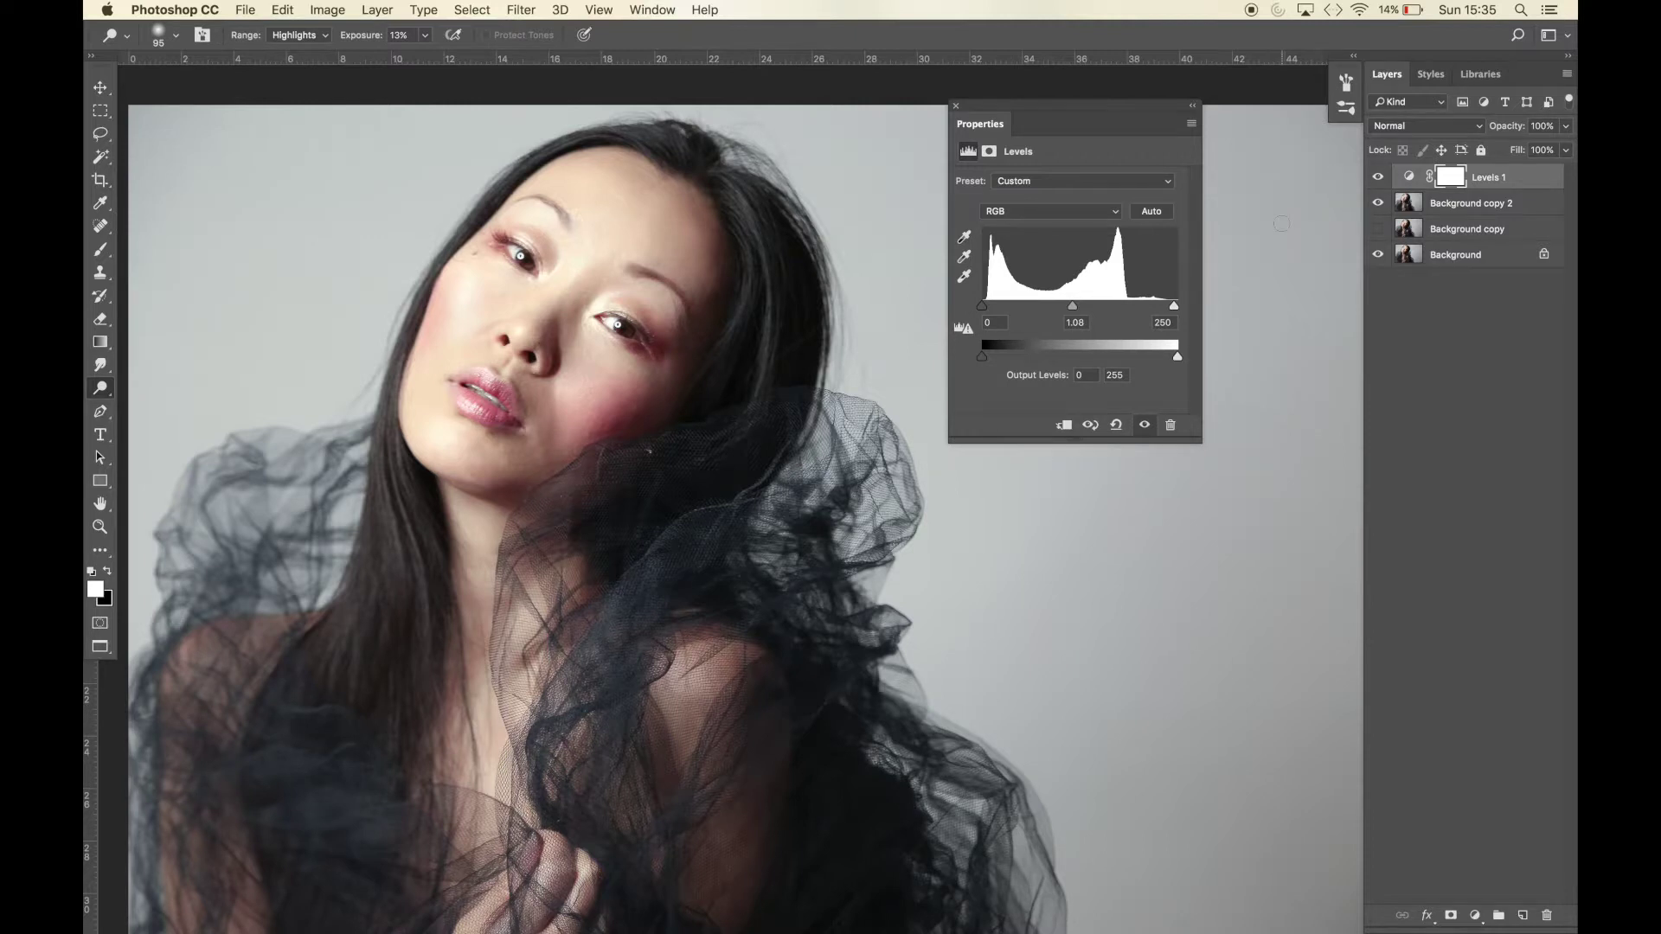
pyautogui.click(1436, 310)
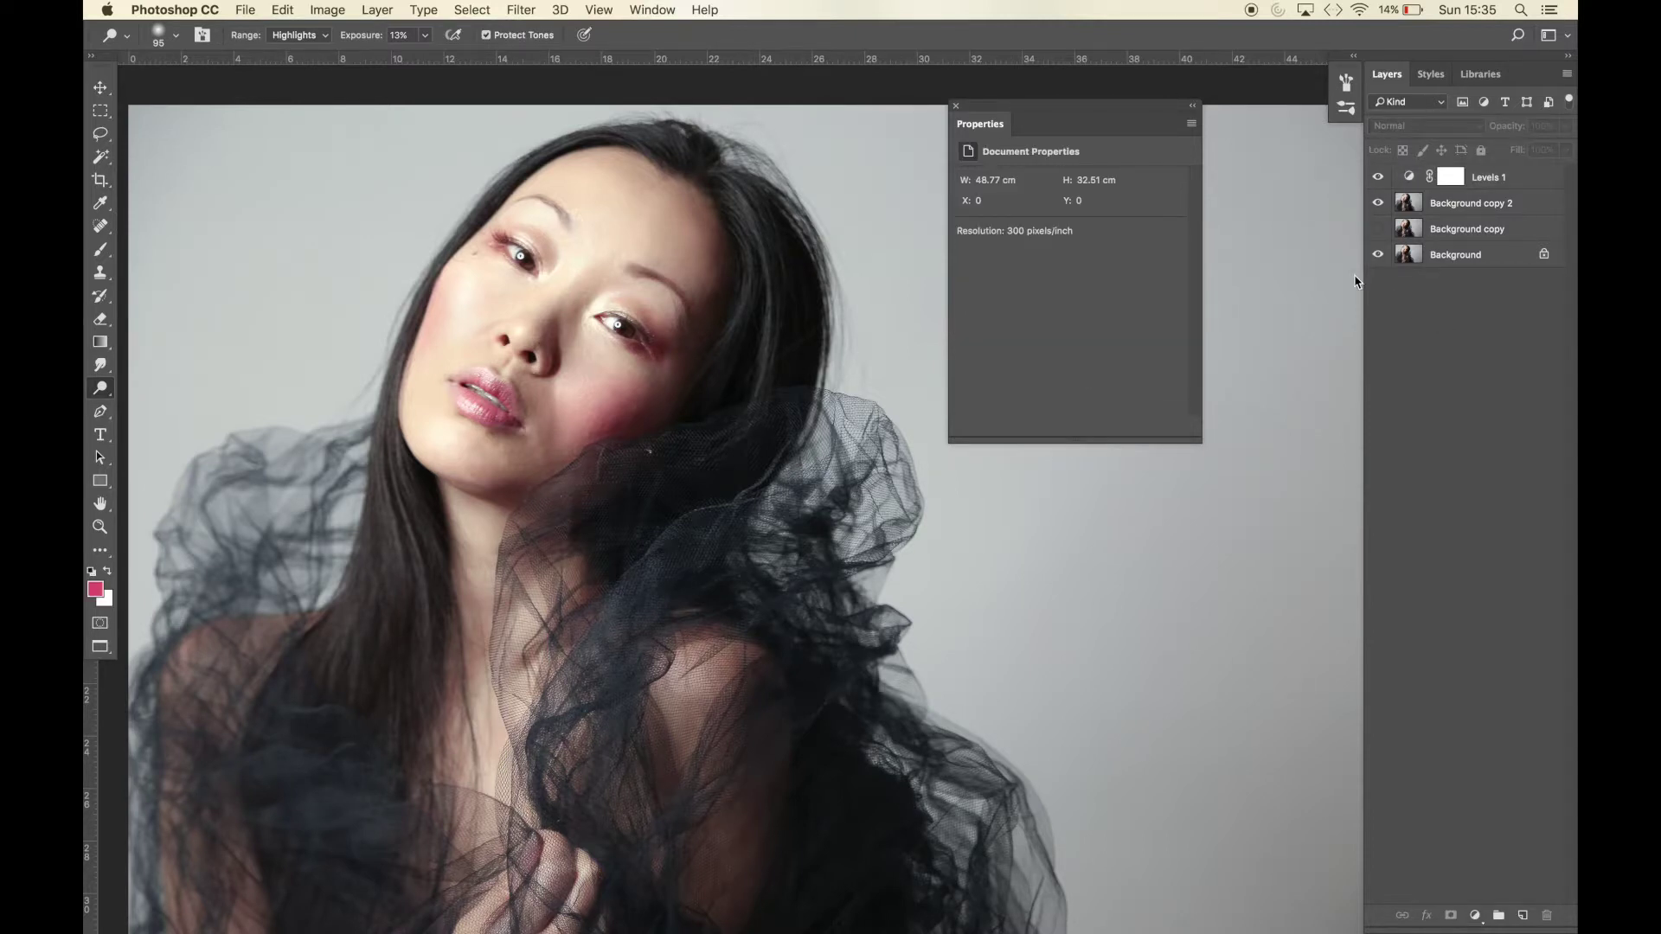
pyautogui.click(955, 106)
# Add a Hue/Saturation adjustment layer above Levels 1 and set its master saturation to +10
pyautogui.click(378, 10)
pyautogui.moveTo(496, 190)
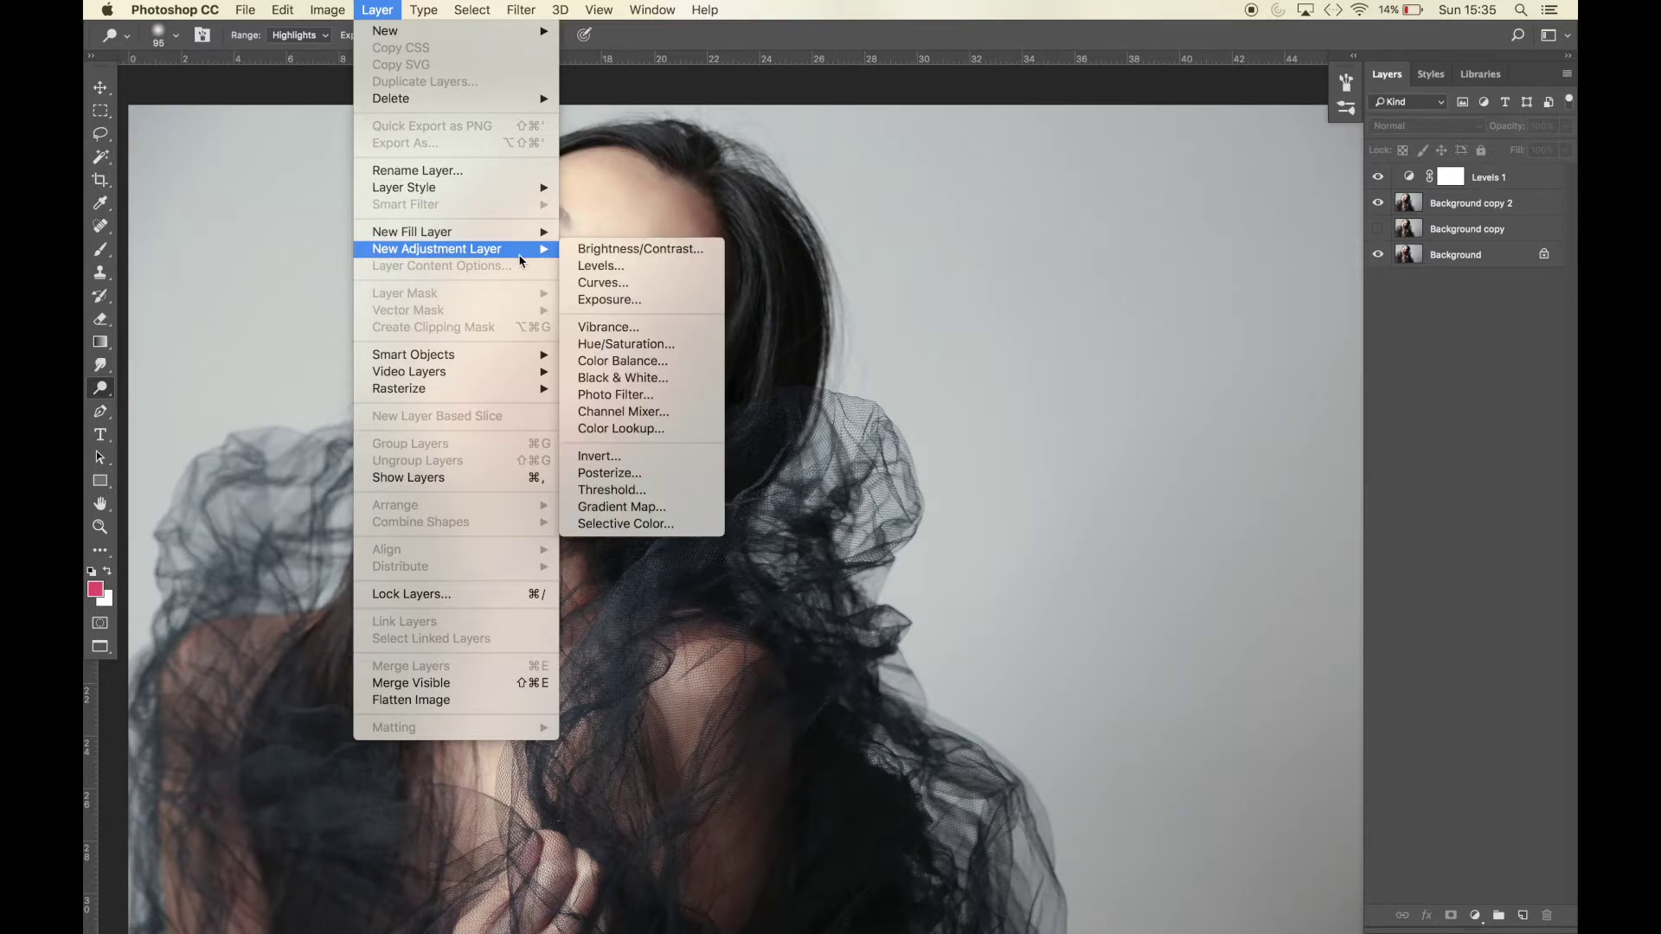
pyautogui.click(639, 345)
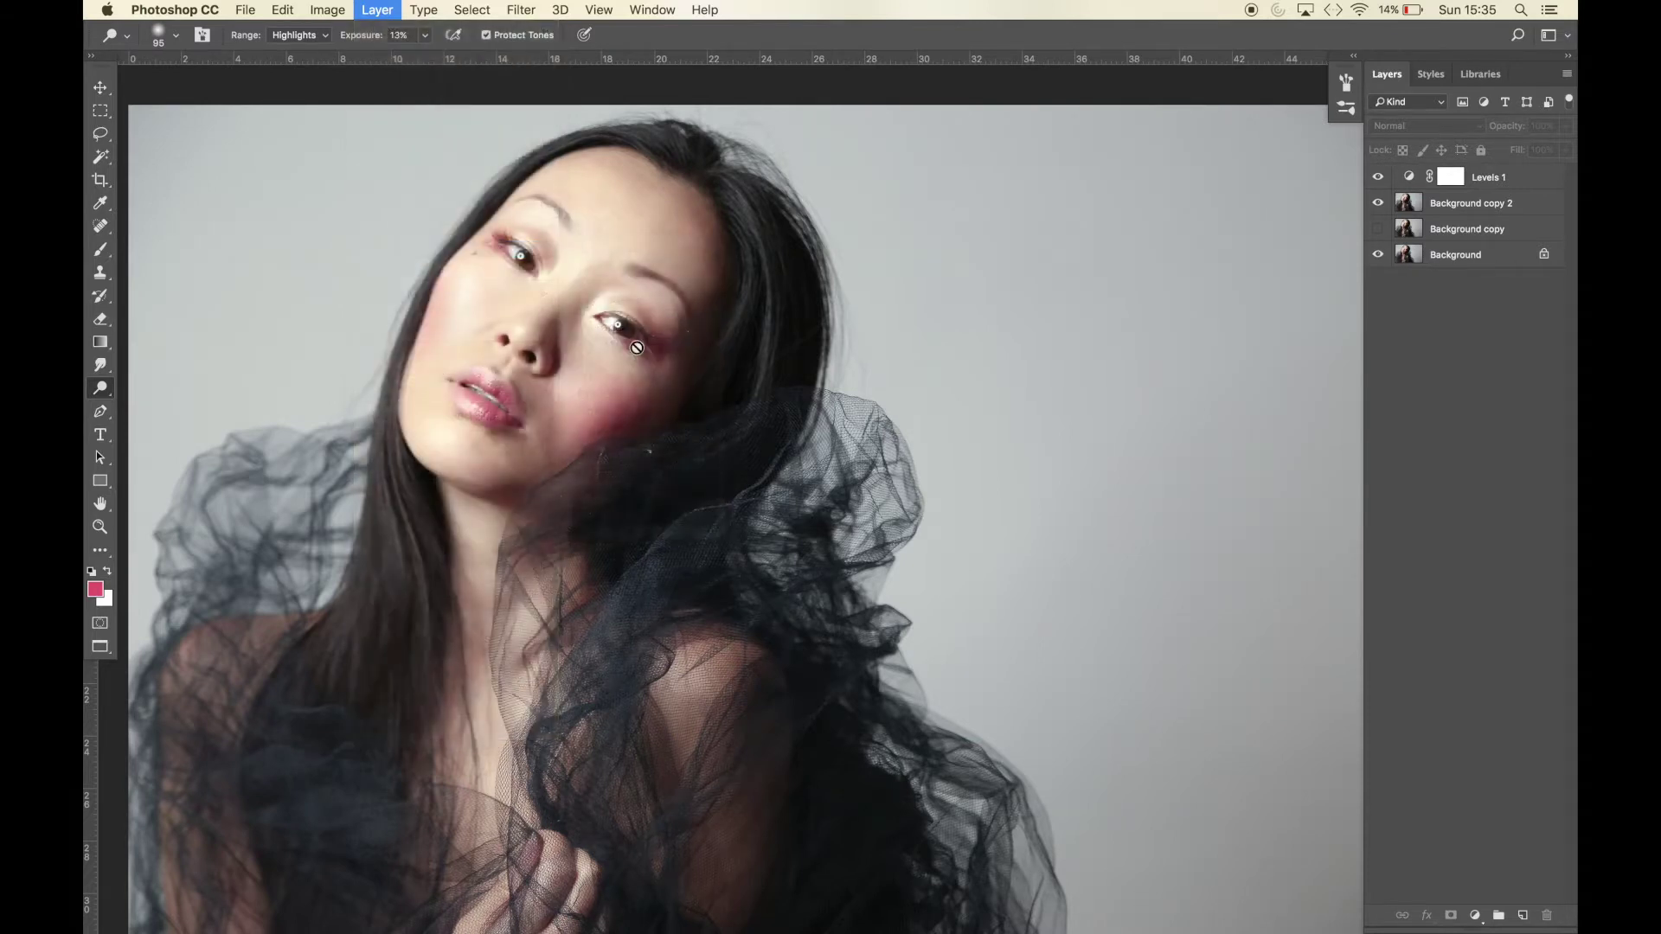
pyautogui.click(982, 386)
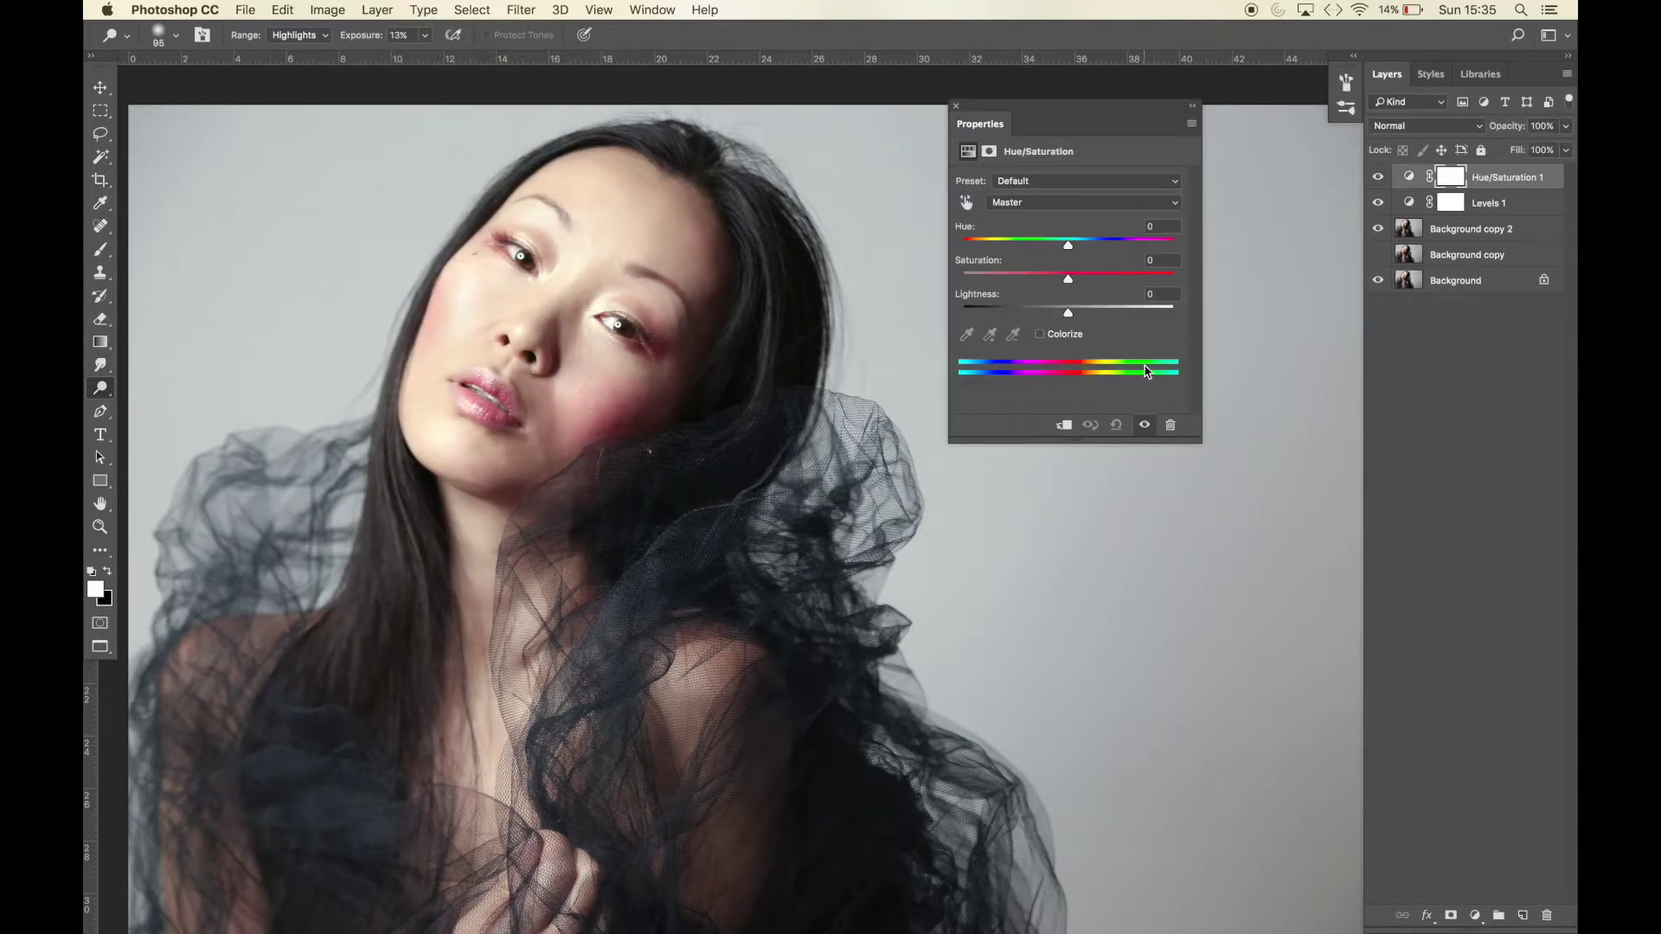
pyautogui.moveTo(1070, 283); pyautogui.dragTo(1087, 287)
pyautogui.moveTo(1084, 283)
pyautogui.mouseDown()
pyautogui.moveTo(1006, 286)
pyautogui.moveTo(1083, 290)
pyautogui.mouseUp()
pyautogui.moveTo(1081, 288); pyautogui.dragTo(1080, 288)
pyautogui.click(956, 105)
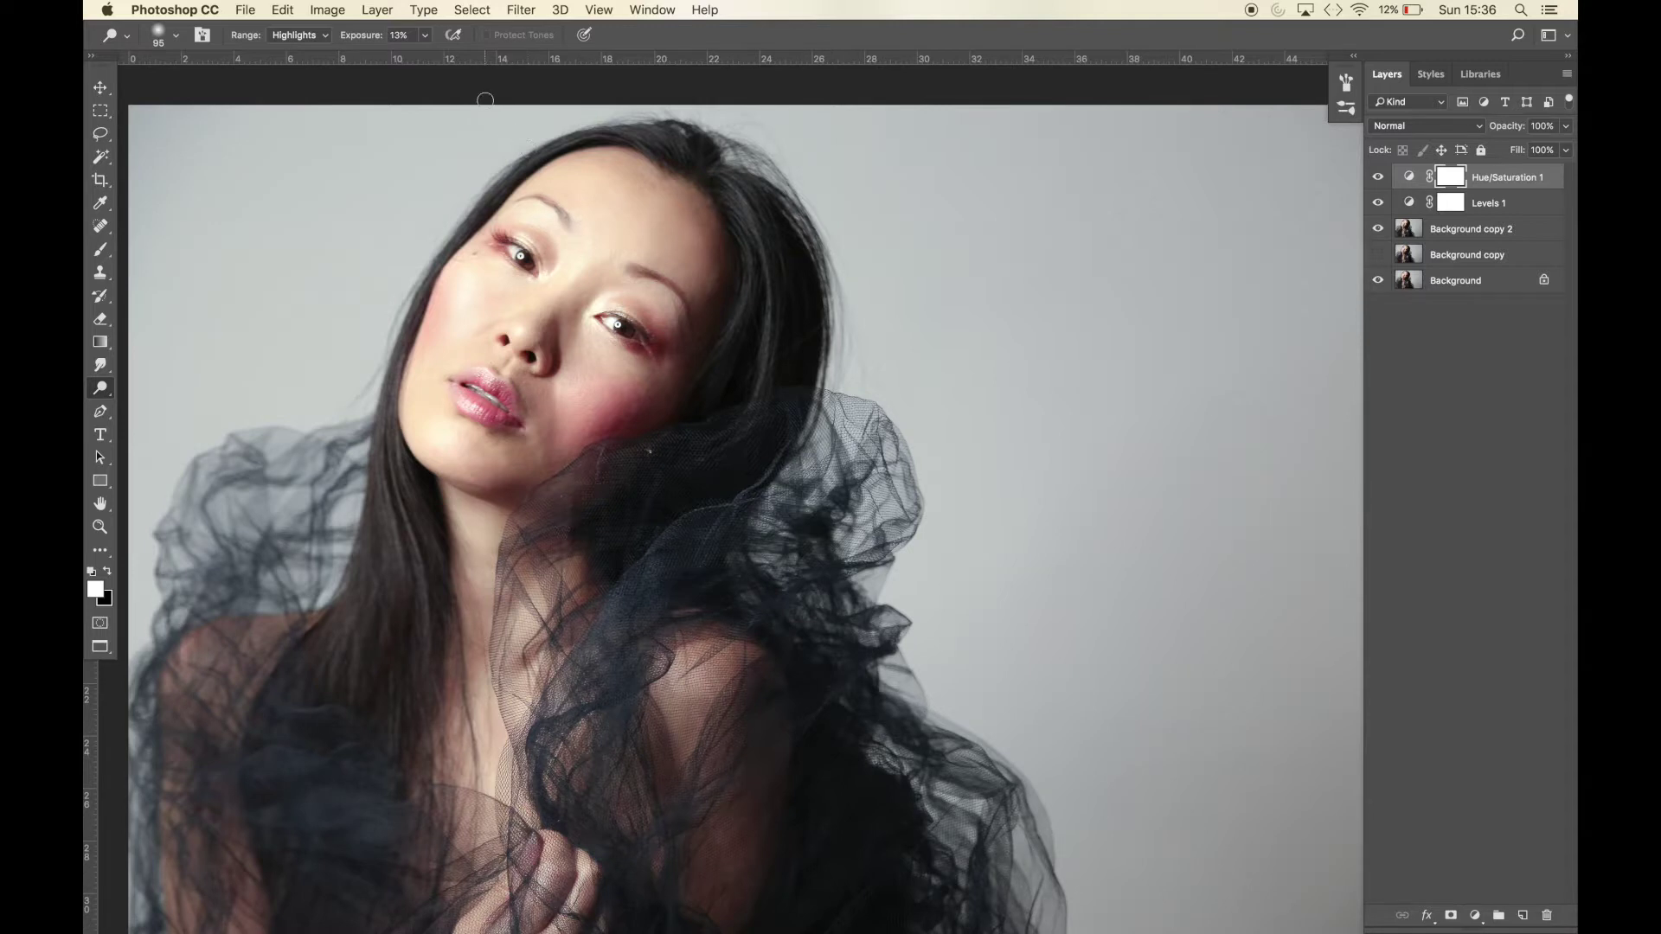
# Add a Color Balance adjustment layer and shift its highlights toward blue with a value of +10
pyautogui.click(381, 13)
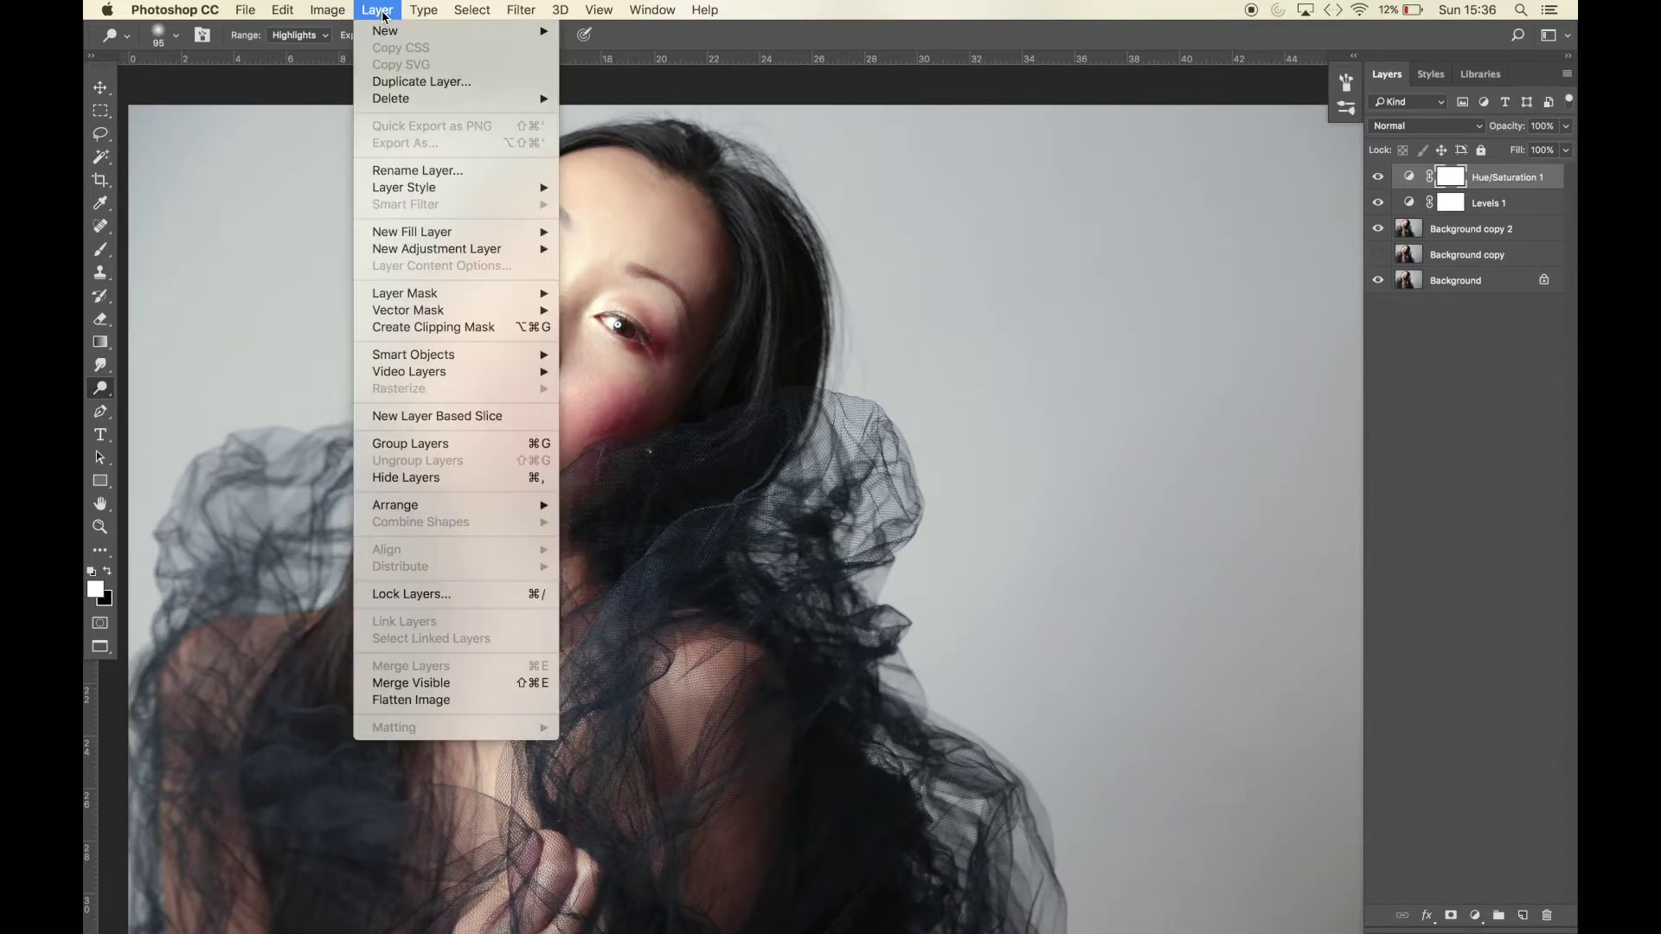
pyautogui.moveTo(531, 250)
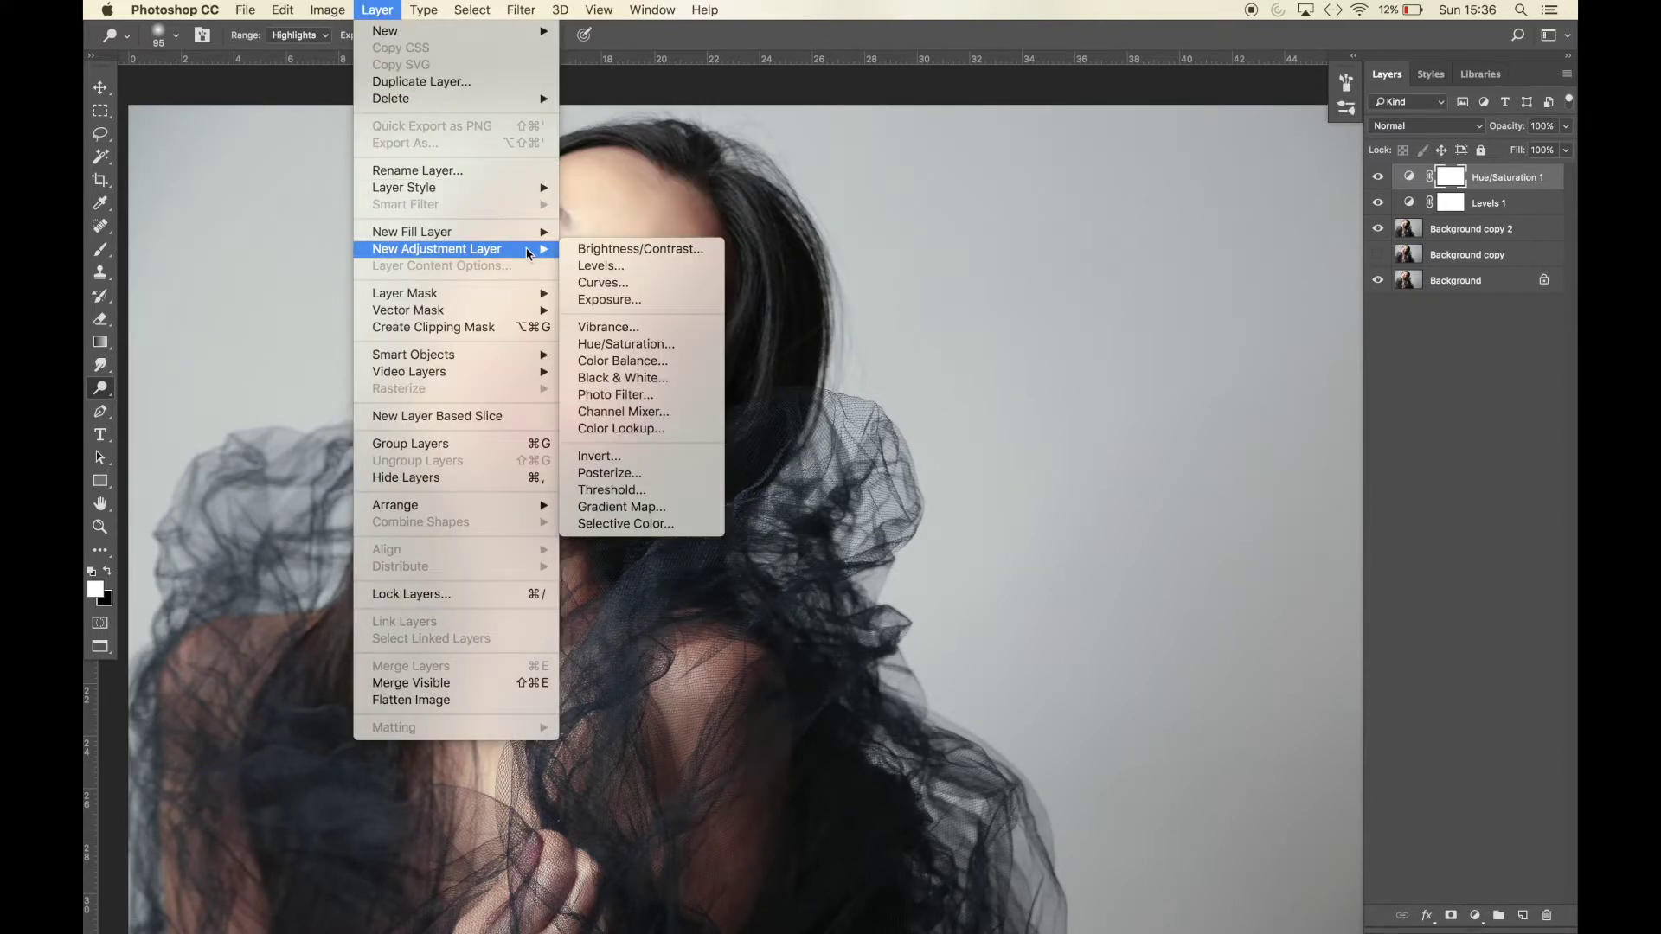
pyautogui.click(644, 361)
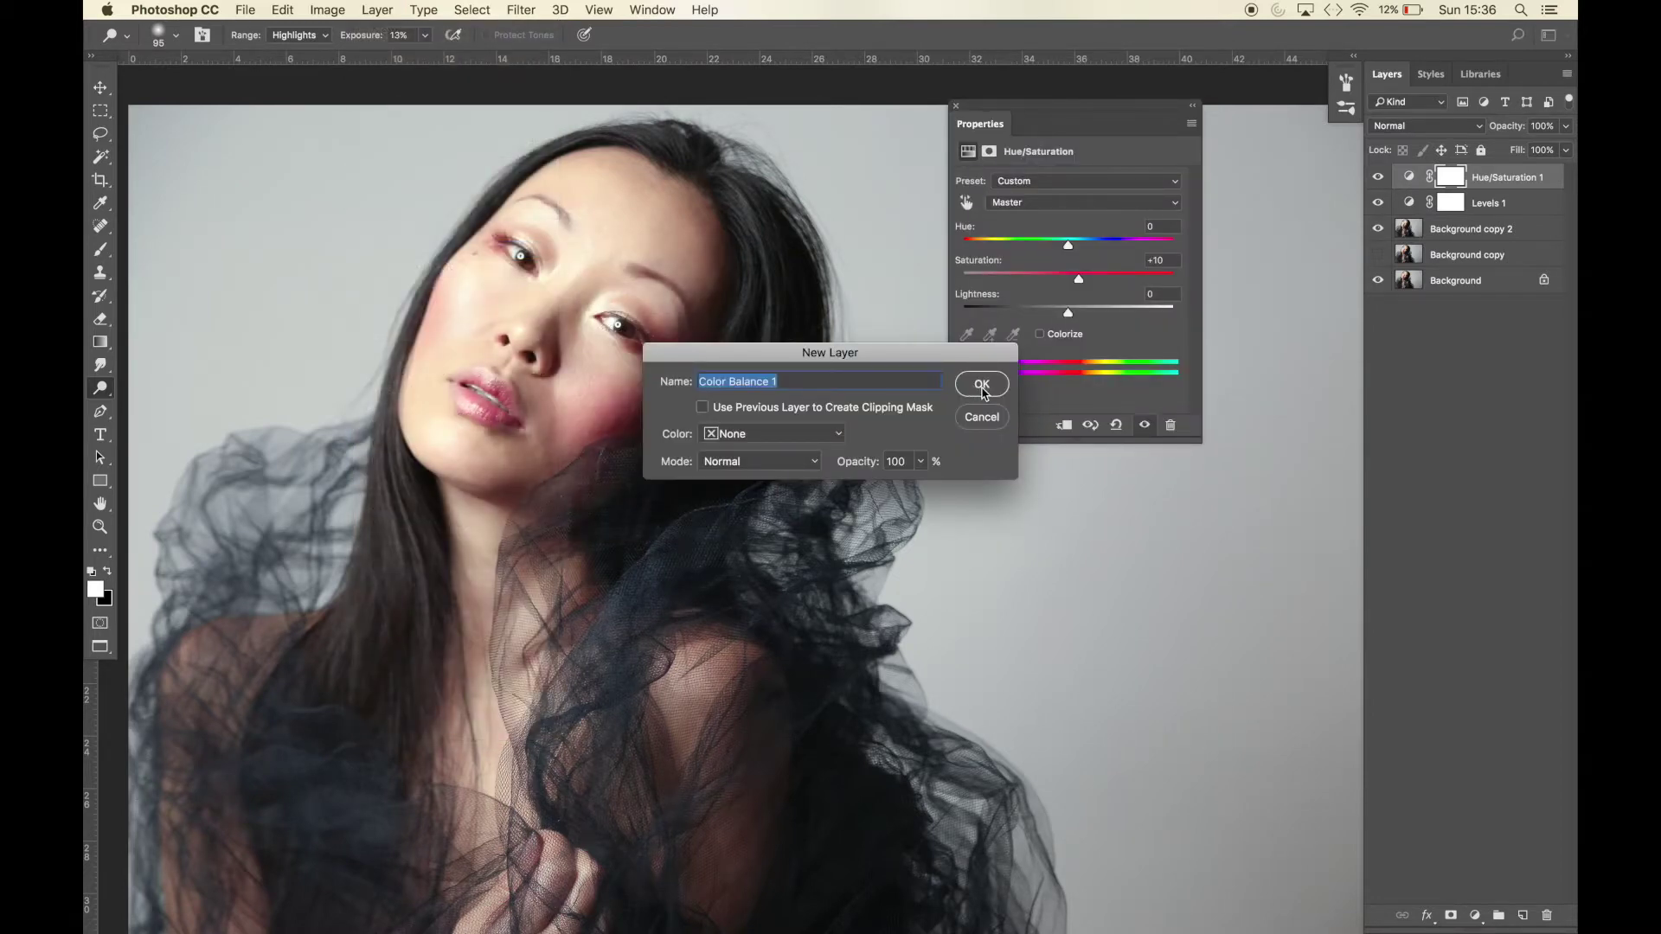
pyautogui.click(982, 385)
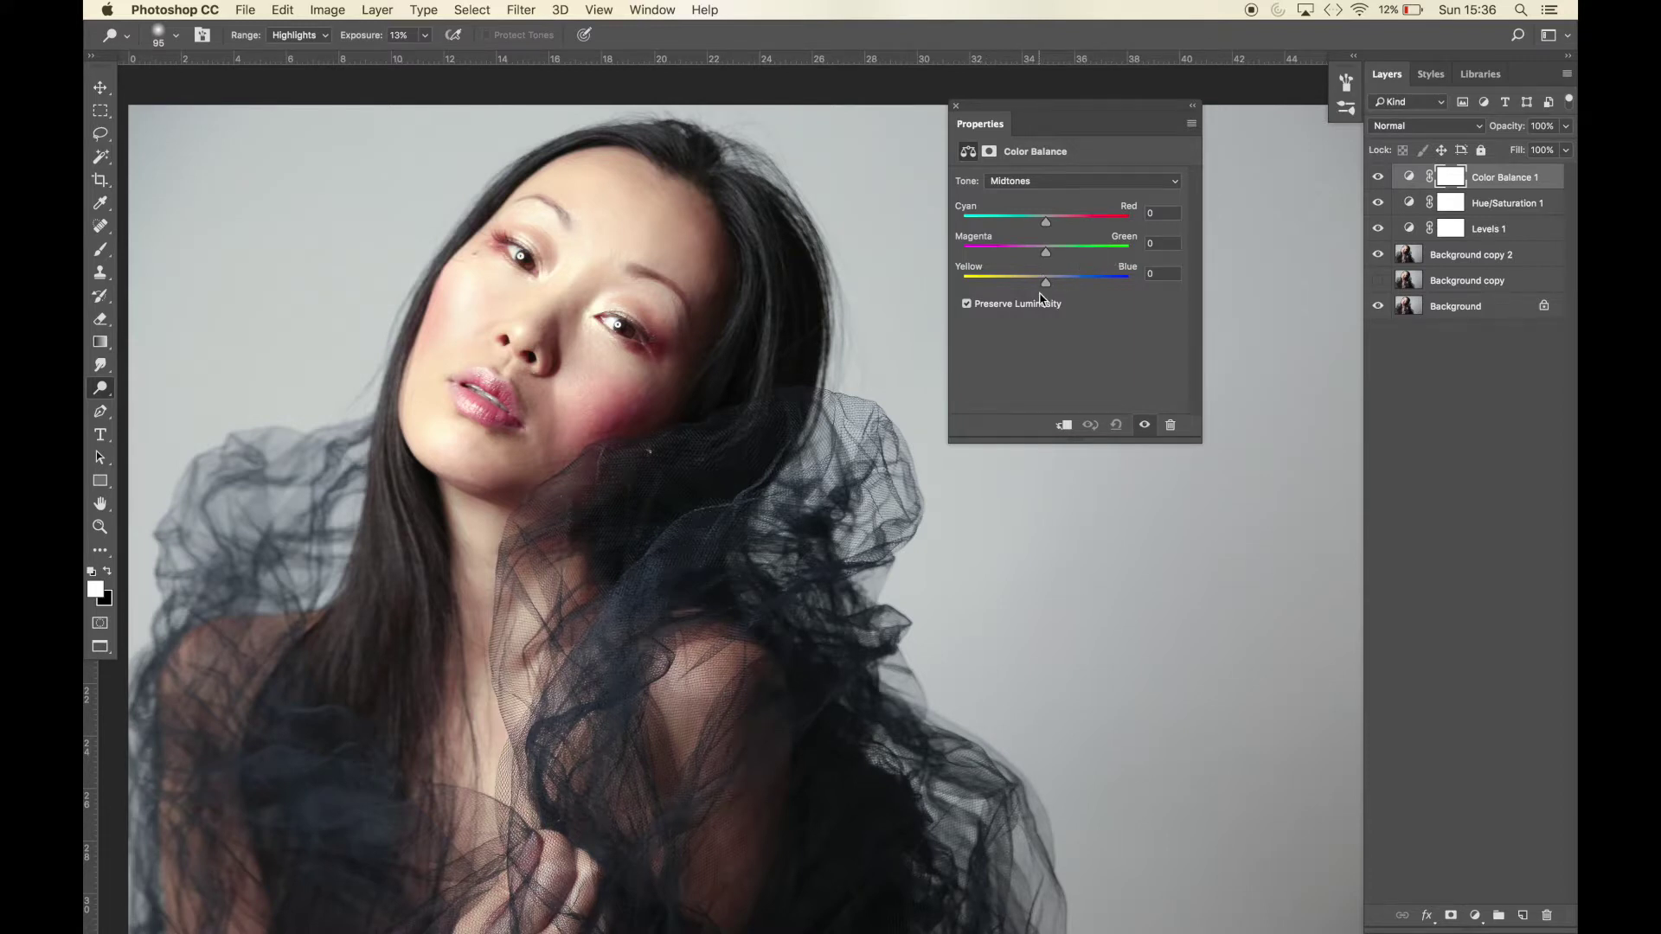
pyautogui.click(1051, 188)
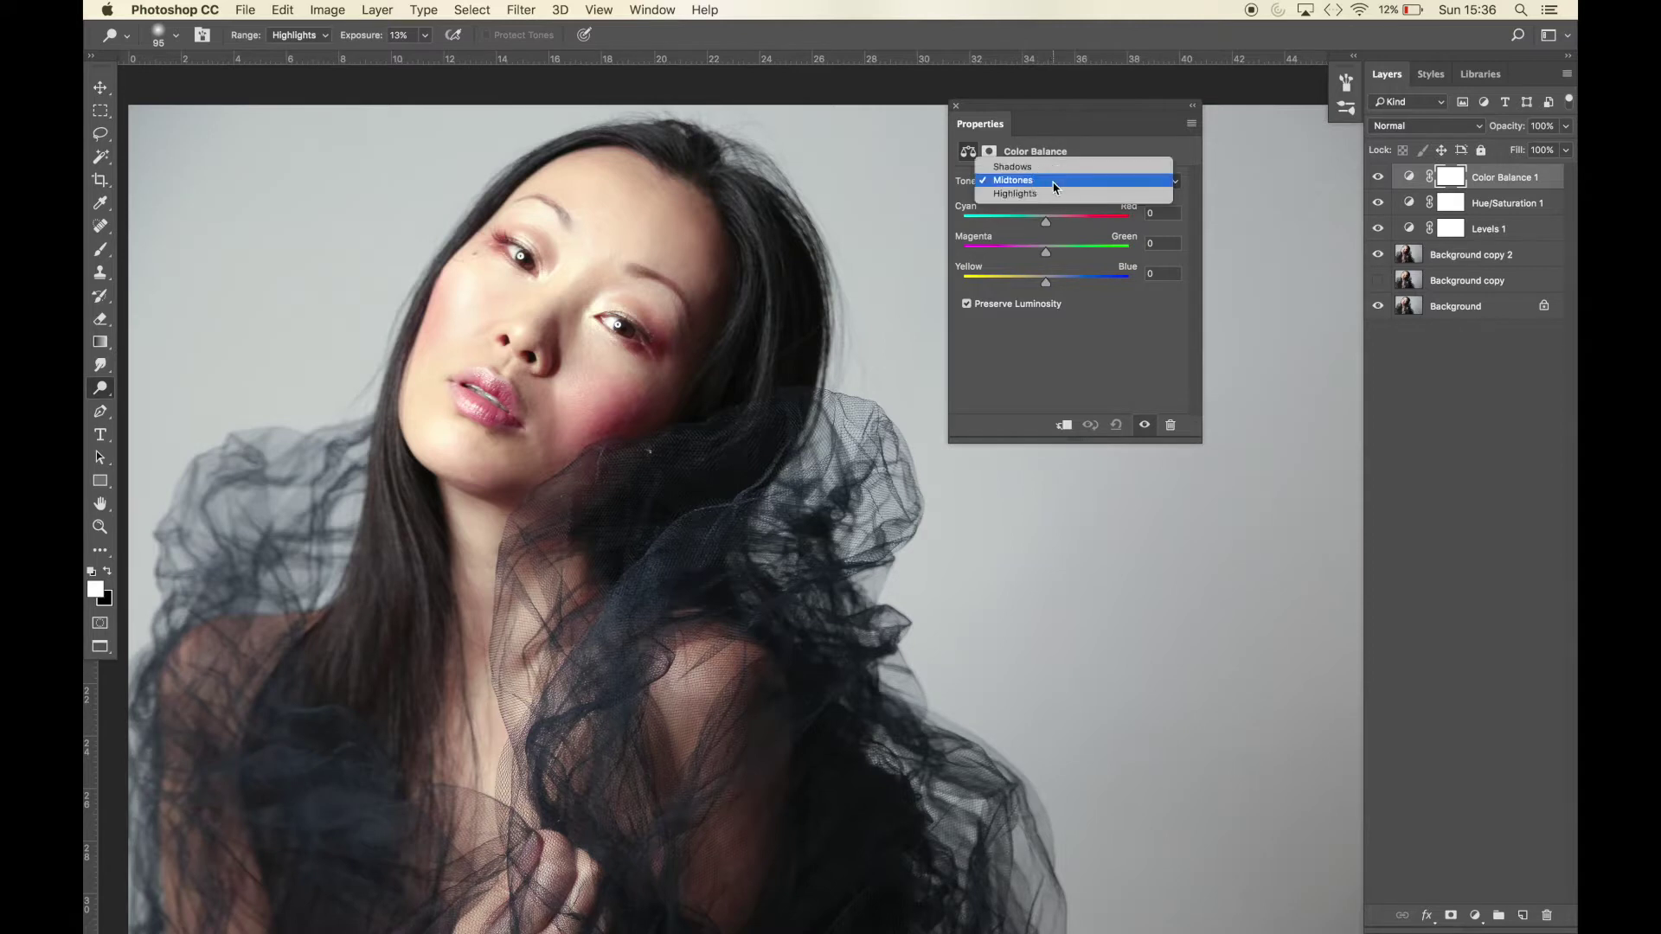
pyautogui.click(1045, 196)
pyautogui.moveTo(1046, 283); pyautogui.dragTo(1056, 287)
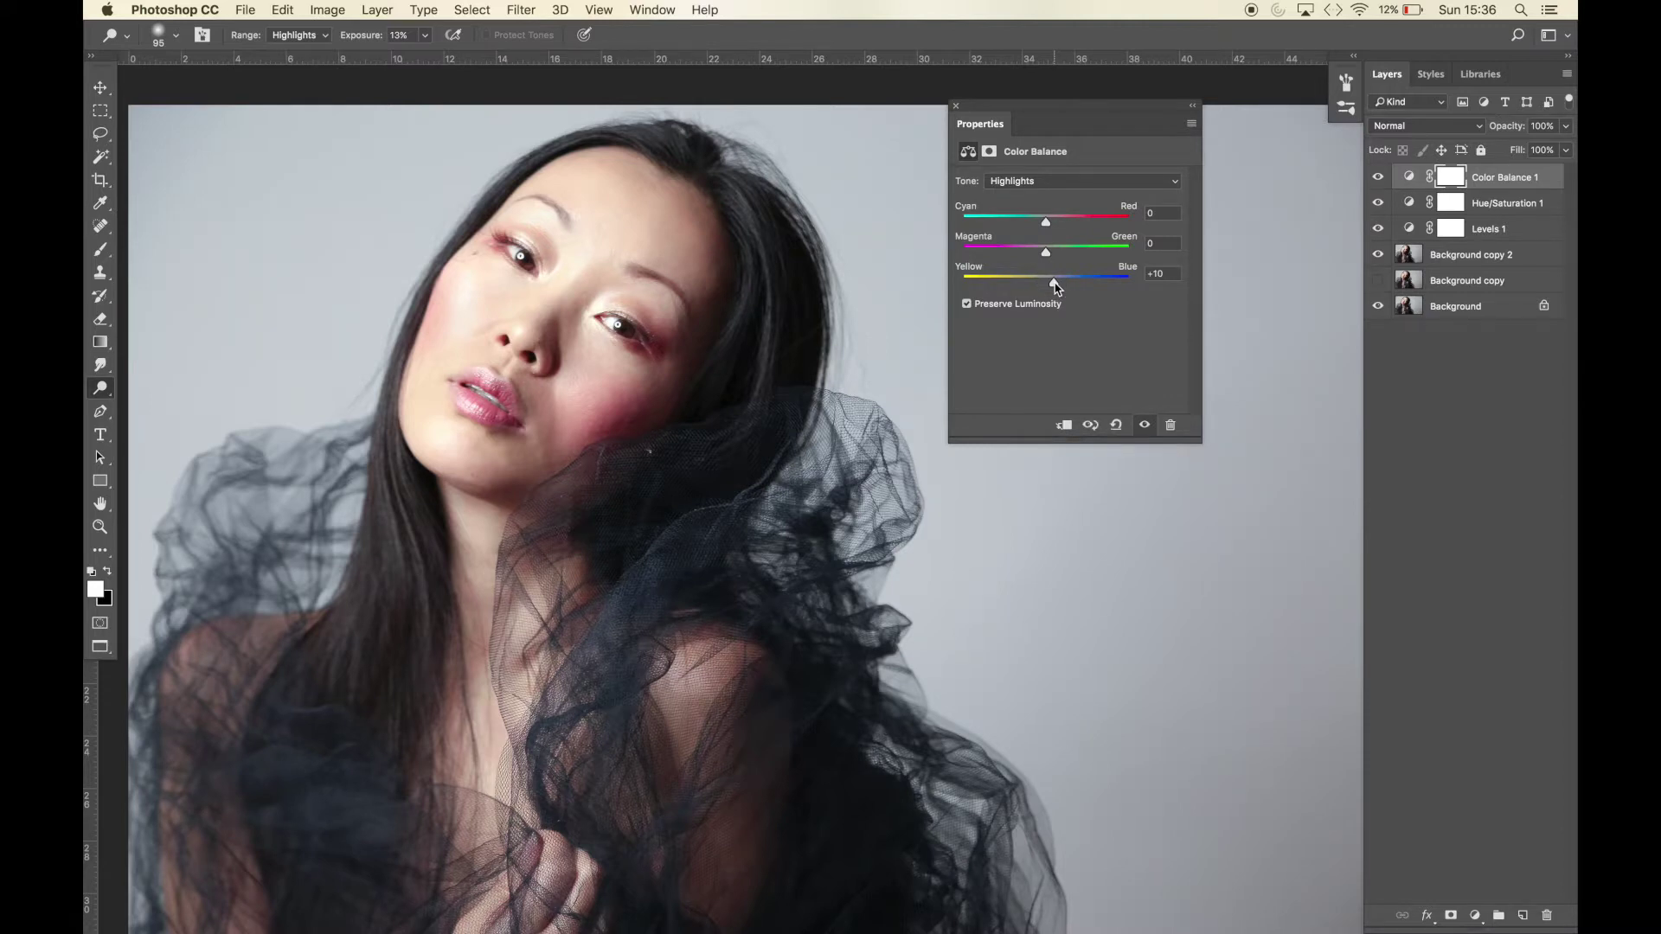
# Shift the Color Balance shadows toward magenta with a value of -10
pyautogui.click(1060, 189)
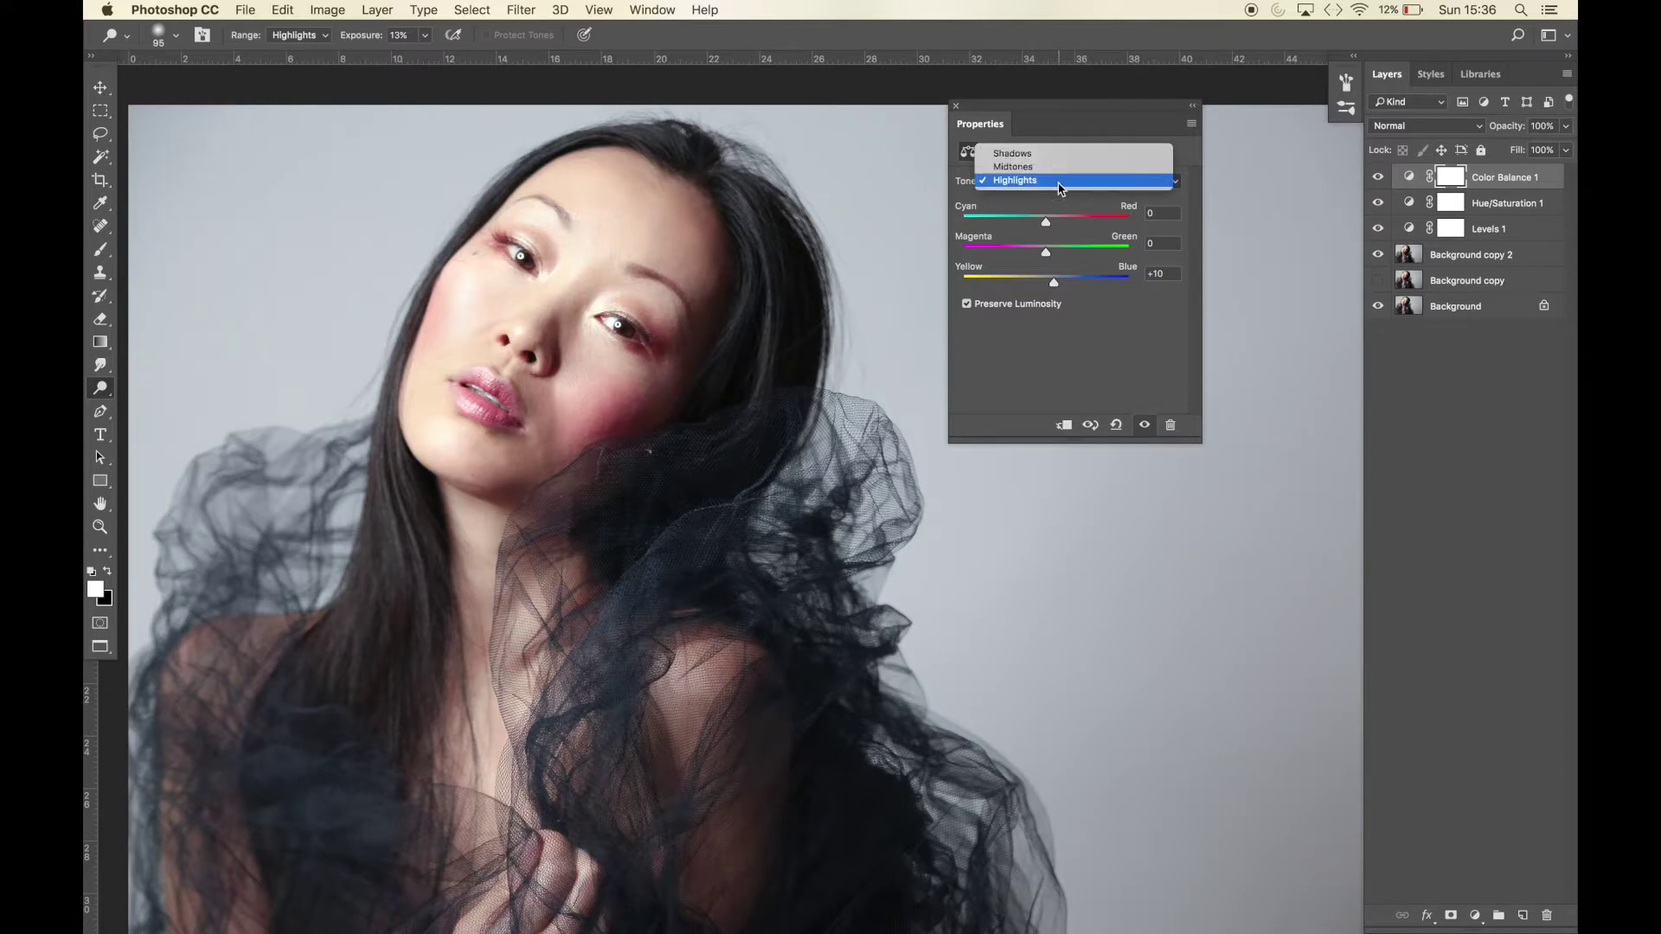
pyautogui.click(1045, 154)
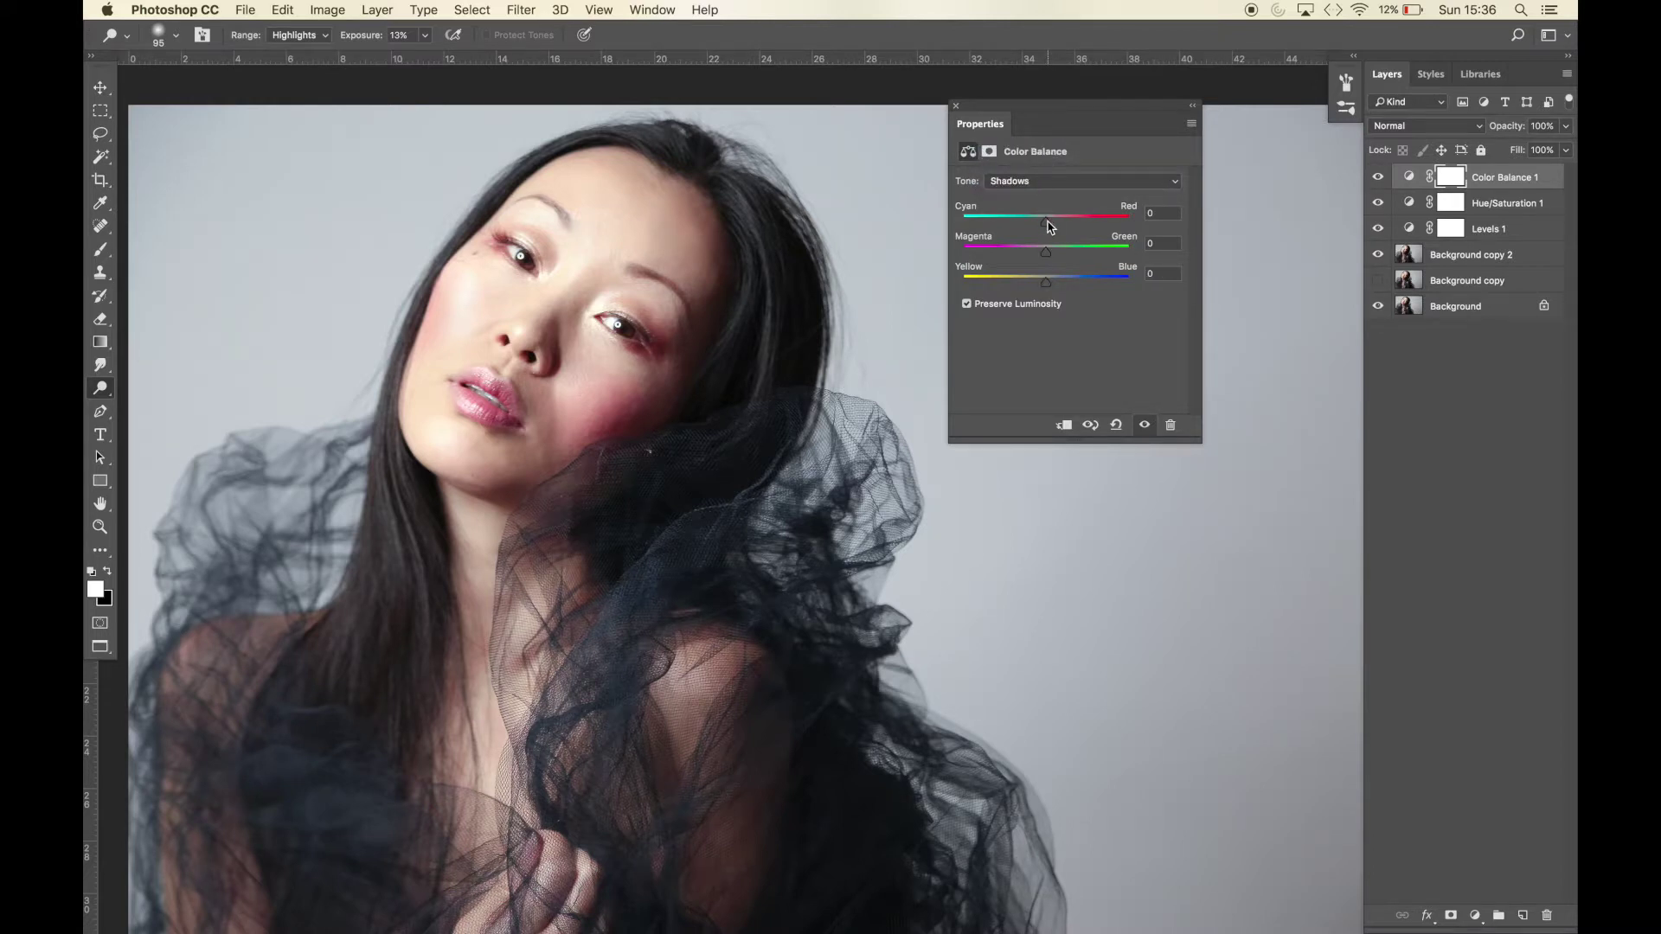
pyautogui.moveTo(1046, 224); pyautogui.dragTo(1047, 226)
pyautogui.moveTo(1046, 258)
pyautogui.mouseDown()
pyautogui.moveTo(1081, 260)
pyautogui.moveTo(1019, 260)
pyautogui.moveTo(1040, 262)
pyautogui.mouseUp()
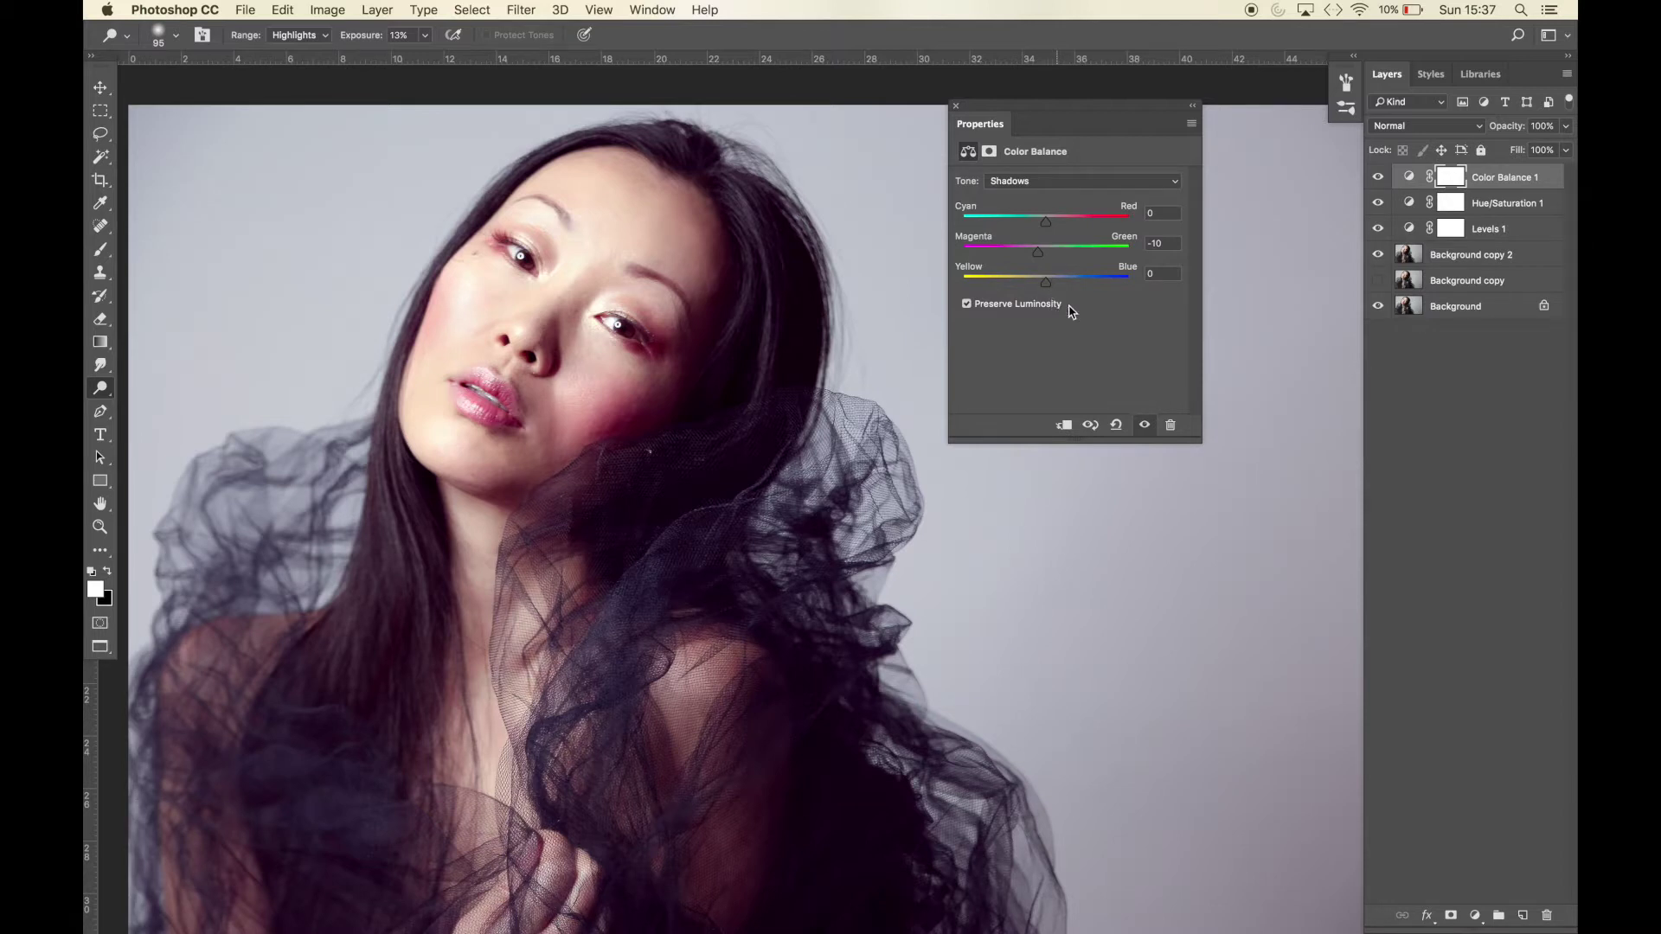
# Shift the Color Balance midtones slightly toward green and close the adjustment settings
pyautogui.click(1116, 183)
pyautogui.click(1081, 194)
pyautogui.moveTo(1047, 257); pyautogui.dragTo(1049, 258)
pyautogui.moveTo(1052, 258); pyautogui.dragTo(1051, 260)
pyautogui.click(957, 107)
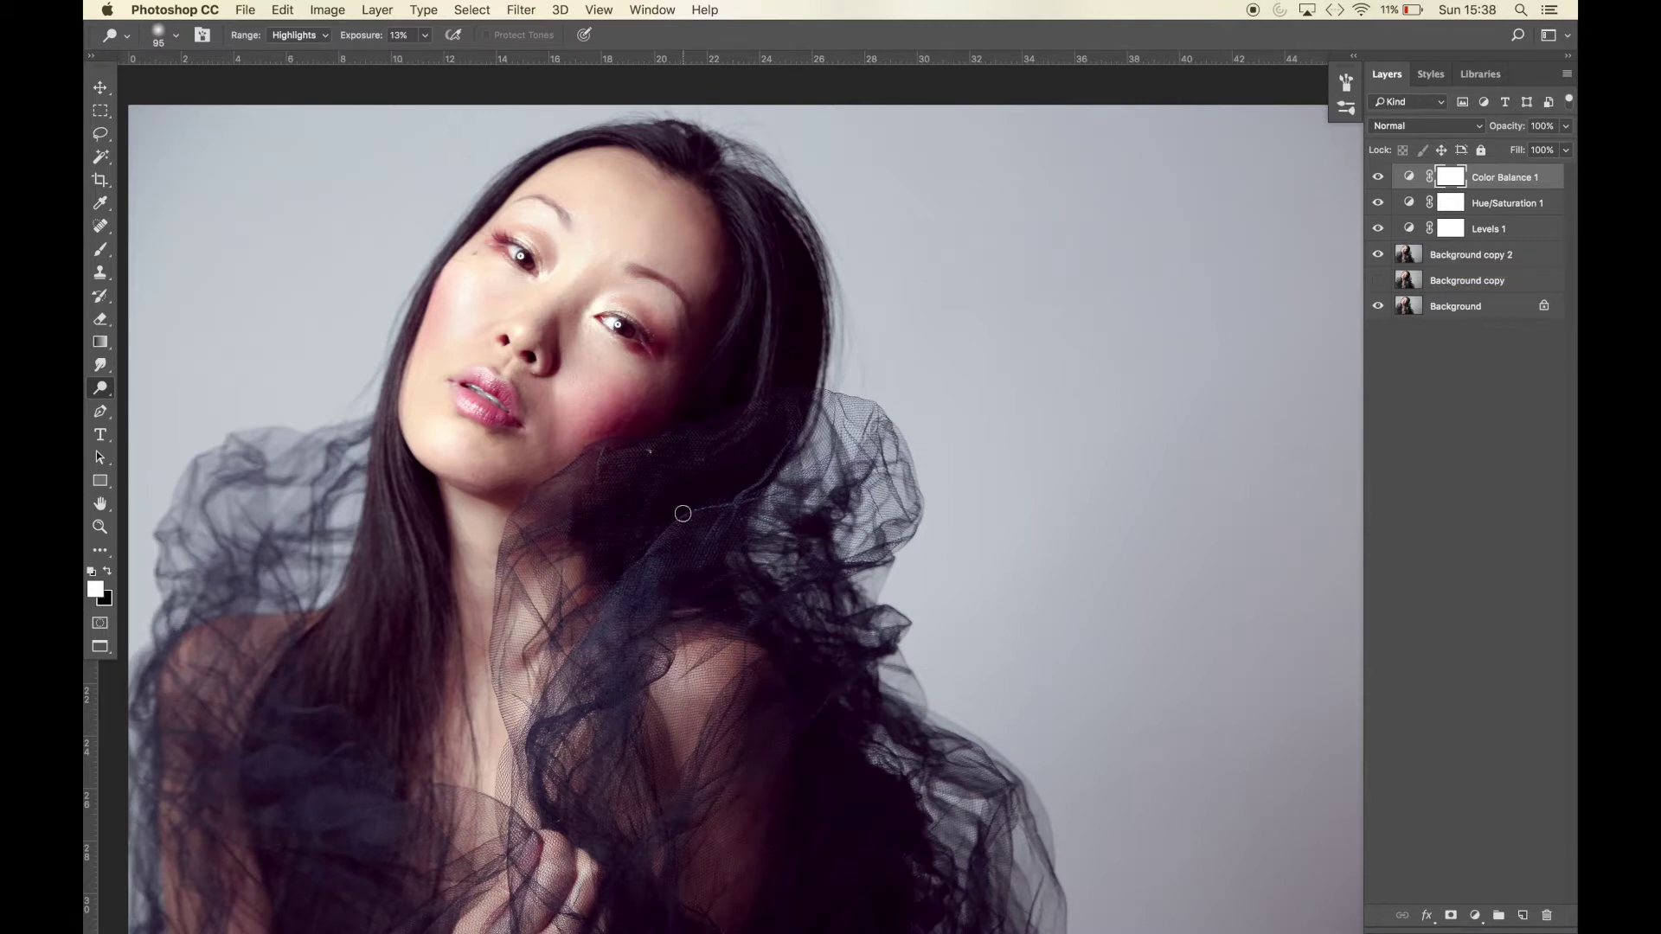
# Set the Burn tool to the Midtones range with a 3920 px brush and target the Background copy 2 layer
pyautogui.press('super+minus')
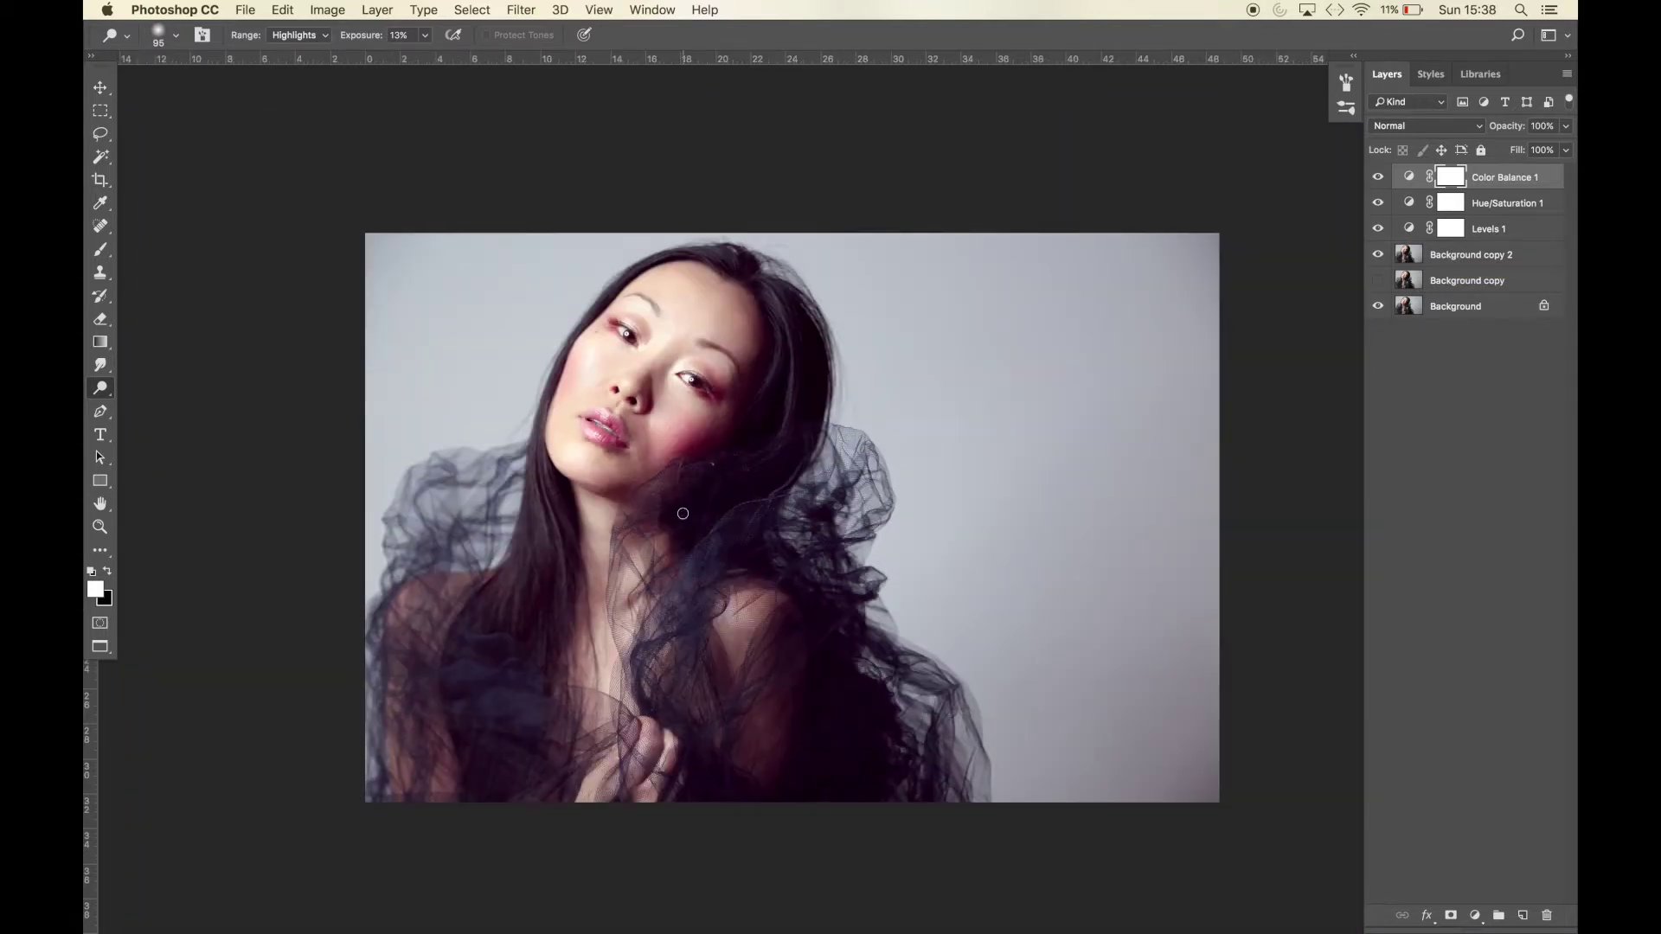
pyautogui.click(102, 389)
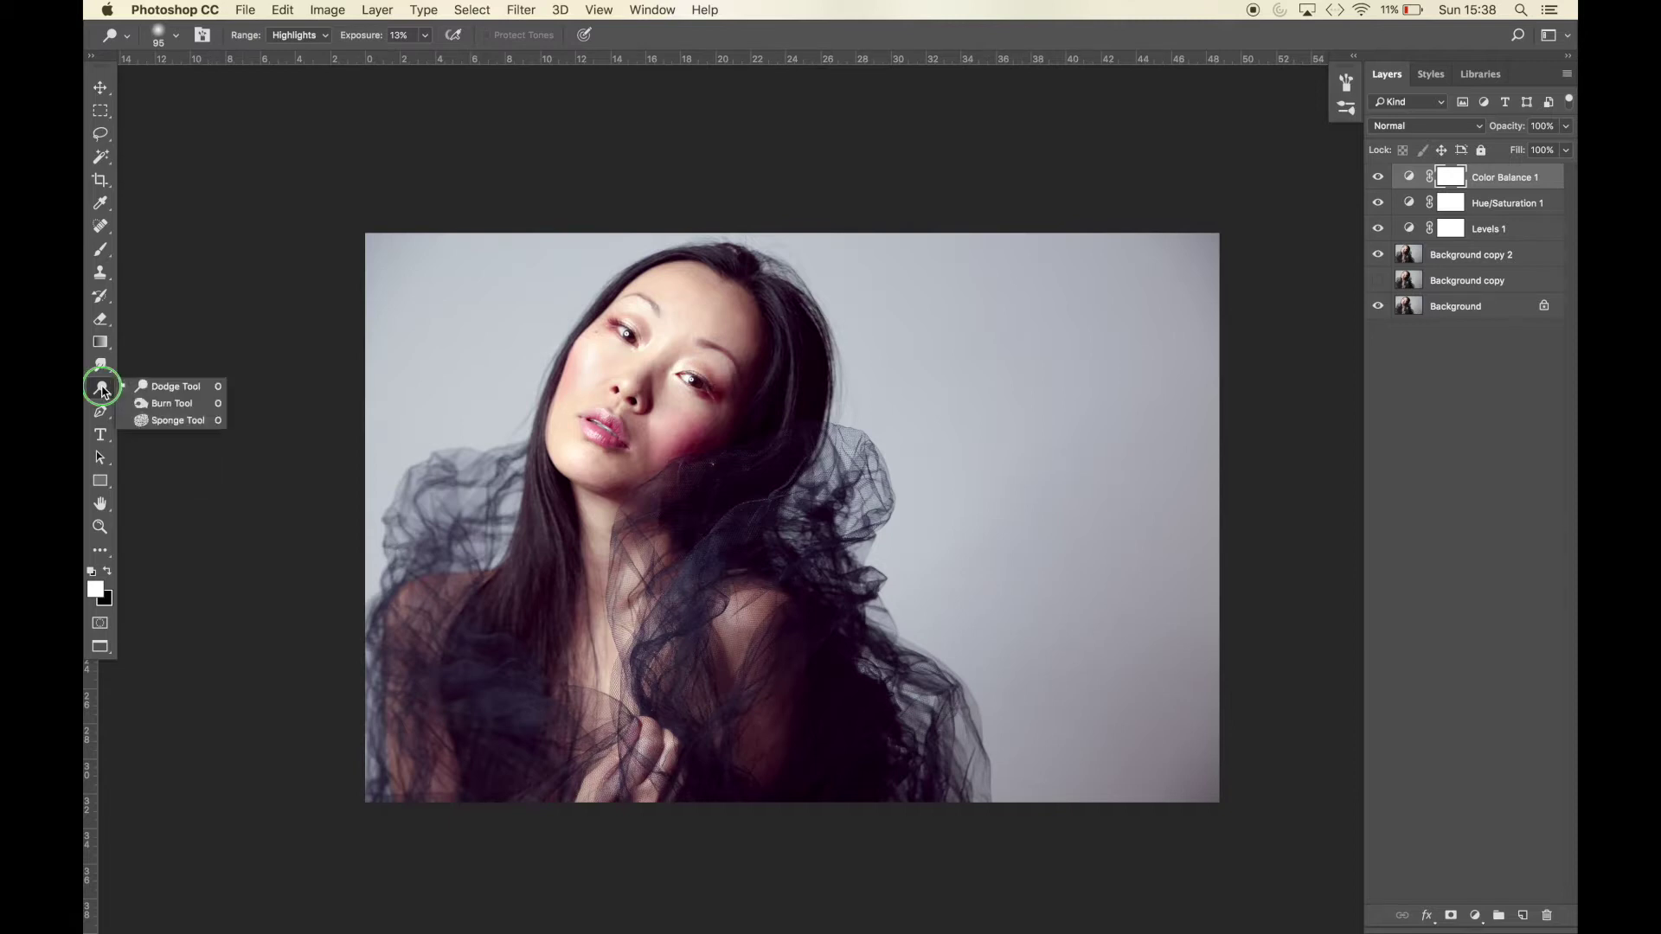
pyautogui.click(158, 407)
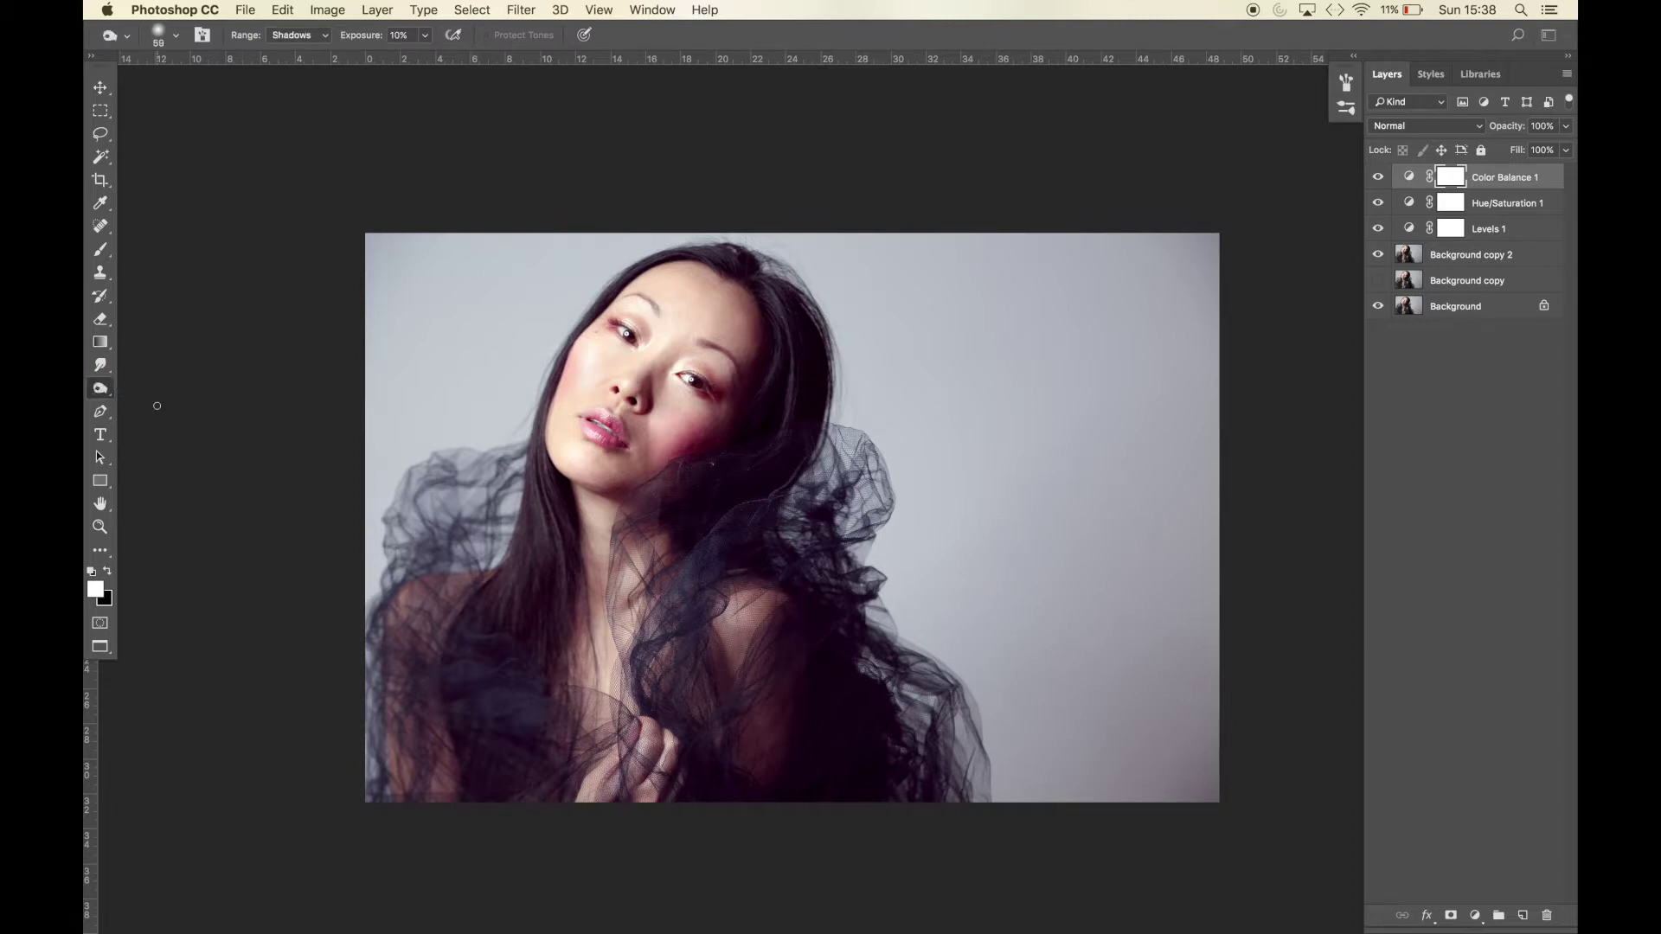
pyautogui.click(176, 38)
pyautogui.click(285, 88)
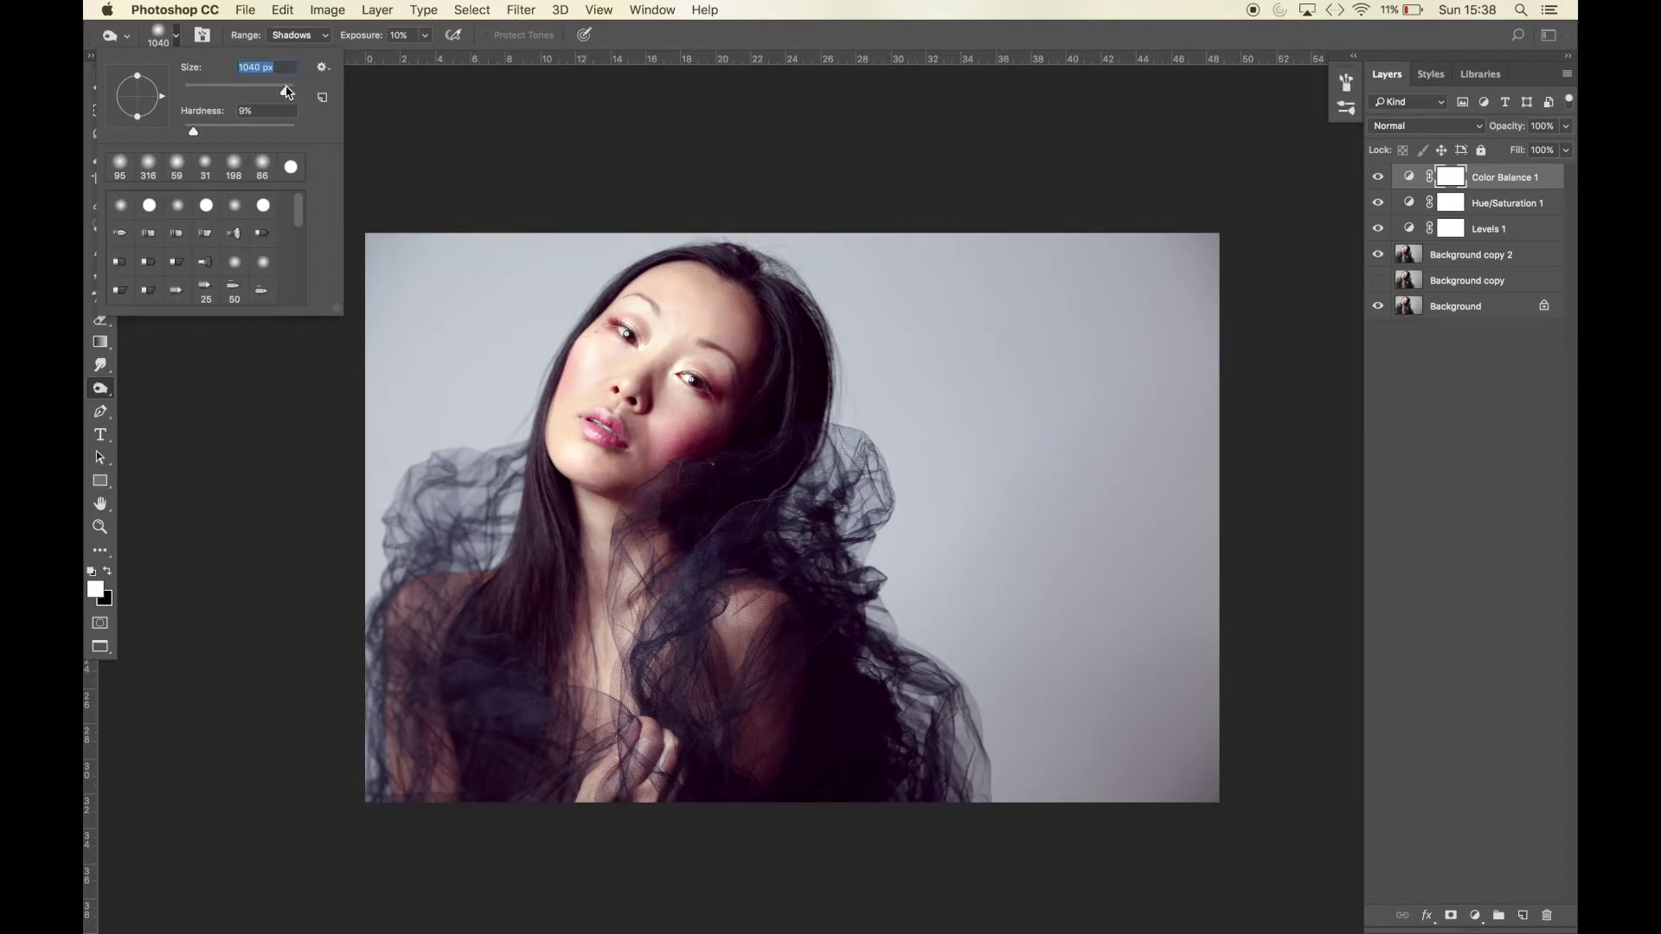
pyautogui.click(327, 37)
pyautogui.click(294, 47)
pyautogui.click(178, 38)
pyautogui.moveTo(283, 88); pyautogui.dragTo(296, 91)
pyautogui.click(1144, 677)
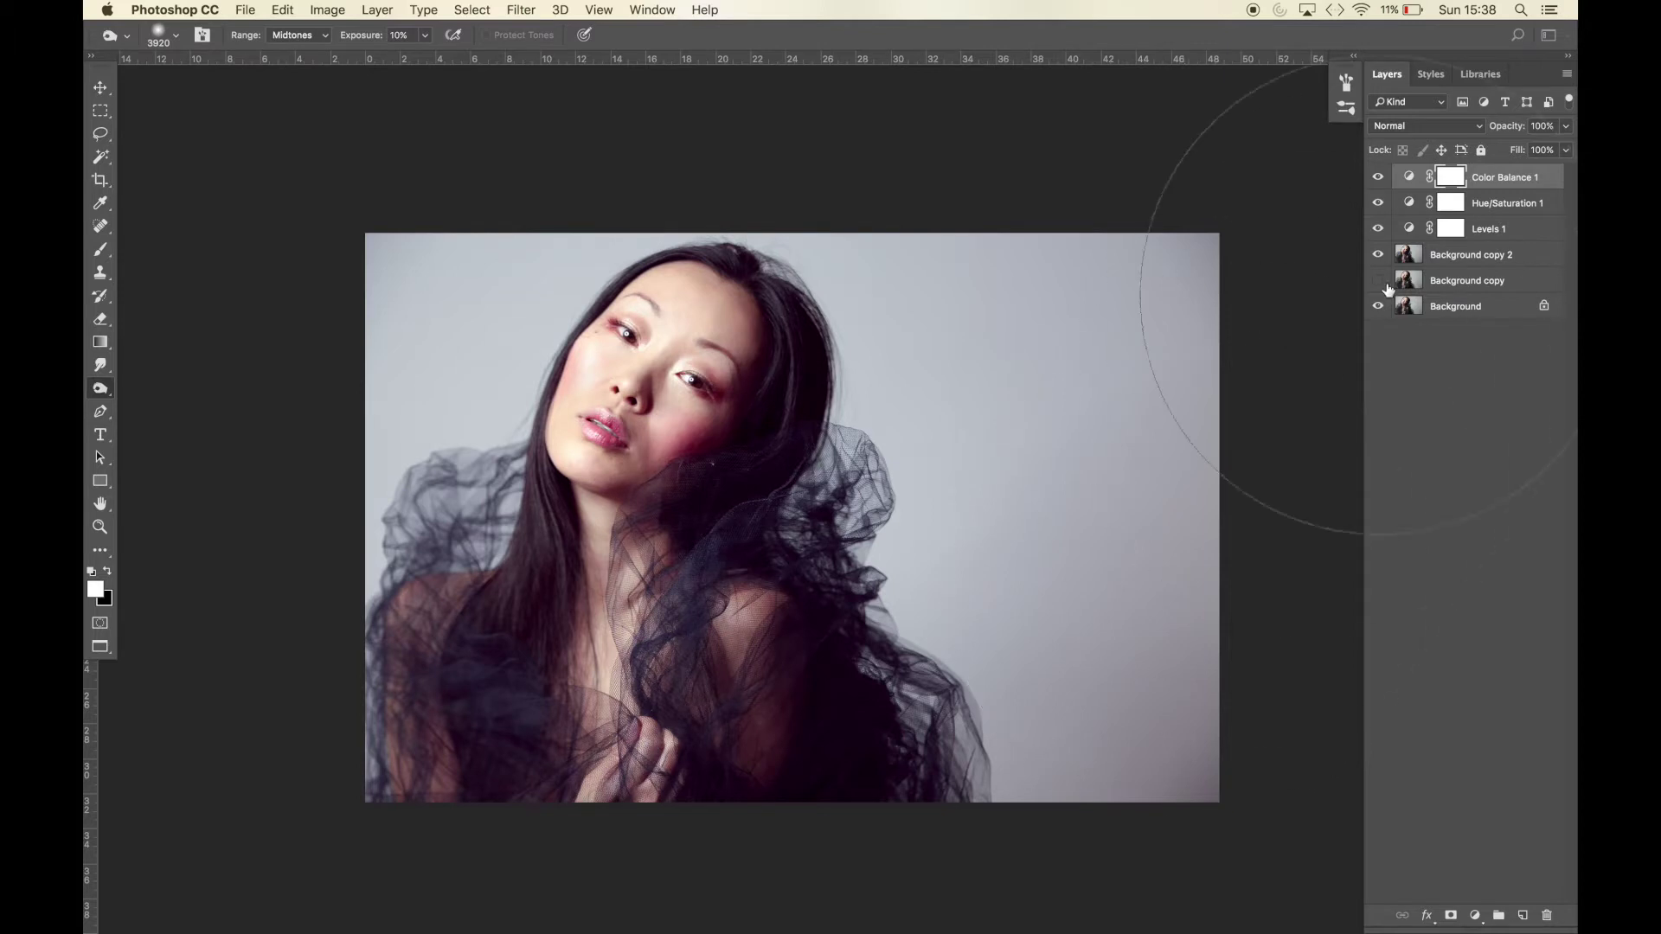
pyautogui.click(1436, 254)
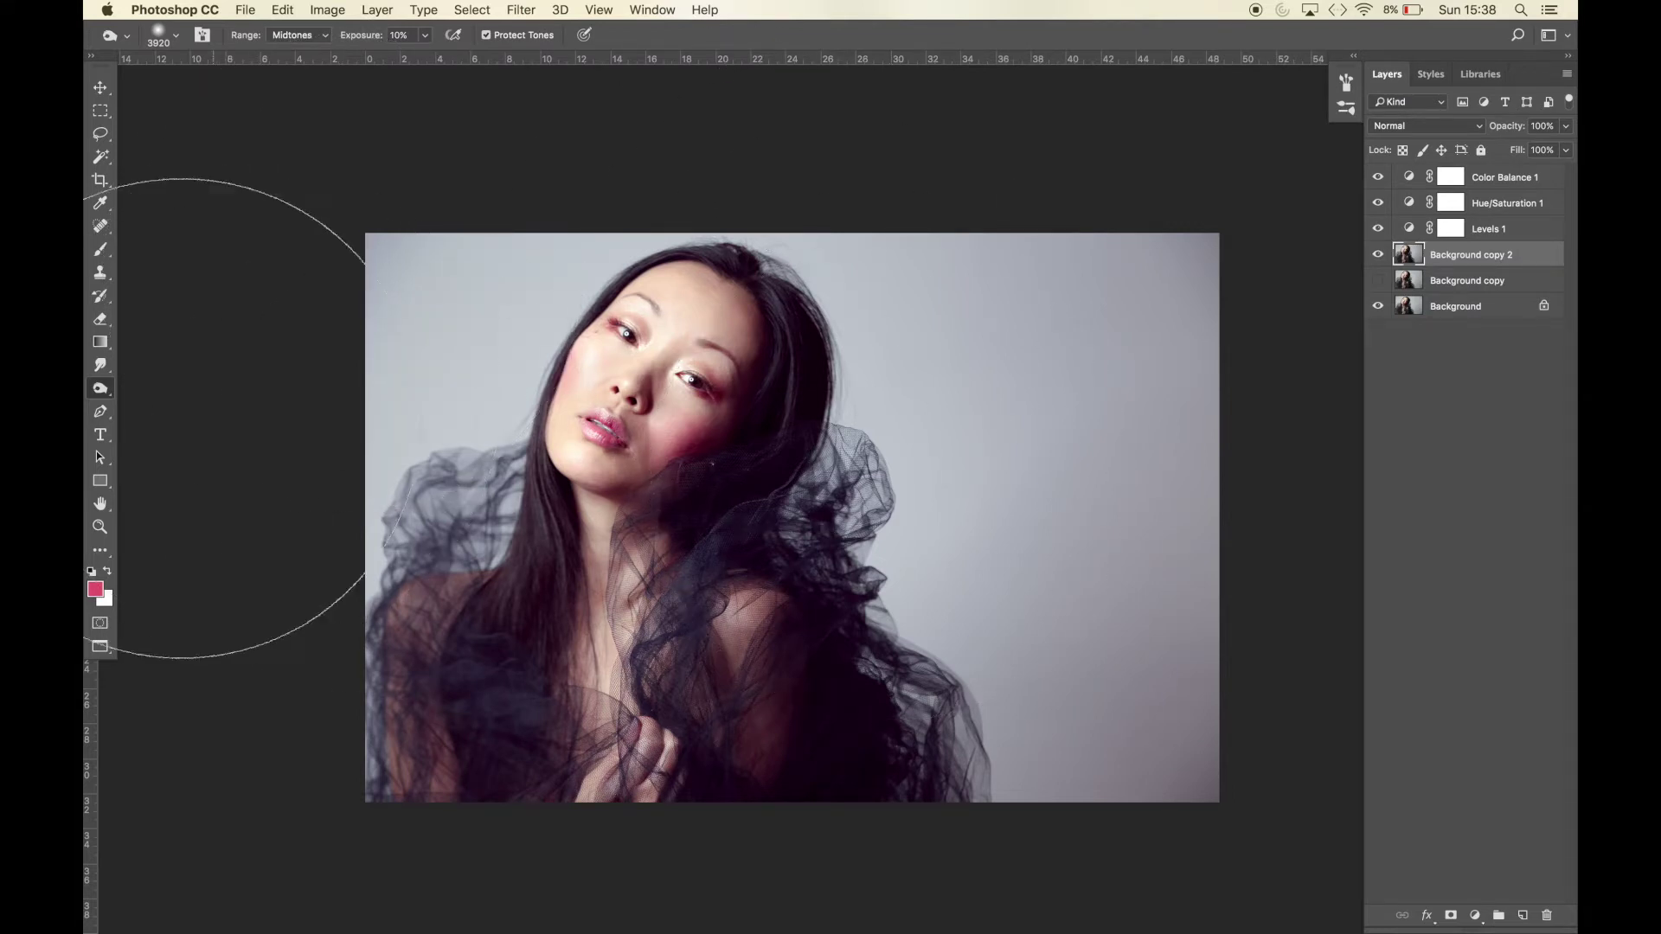
# Switch to the Dodge tool with a 5000 px brush and set its range to Midtones
pyautogui.rightClick(107, 396)
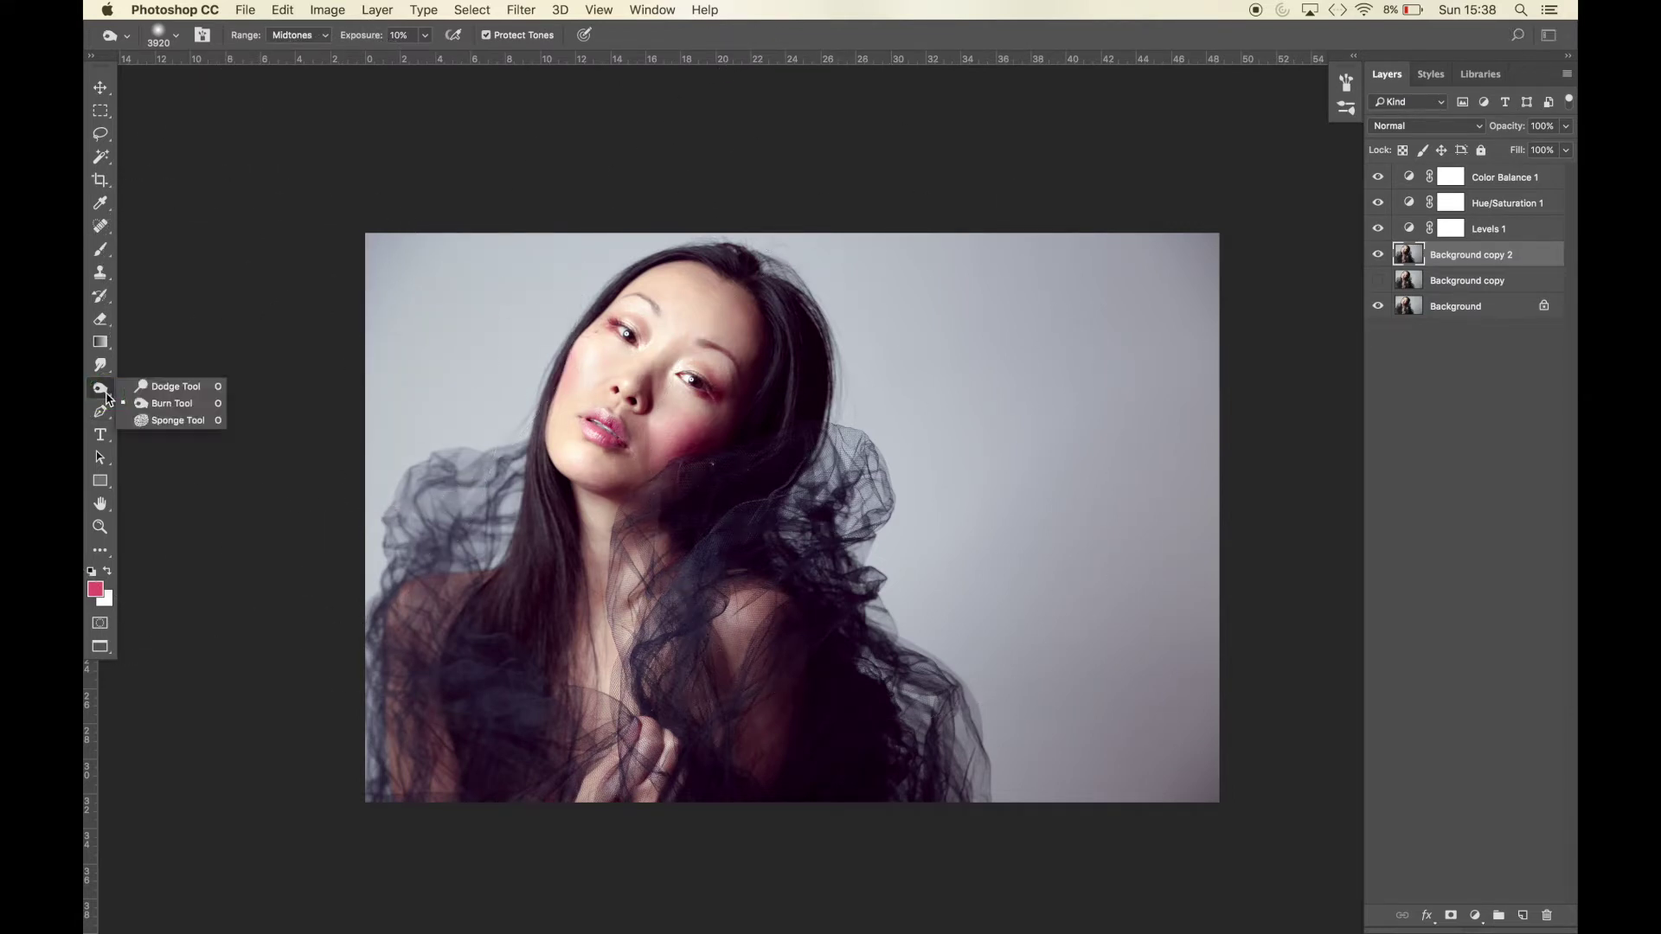
pyautogui.click(148, 390)
pyautogui.click(177, 35)
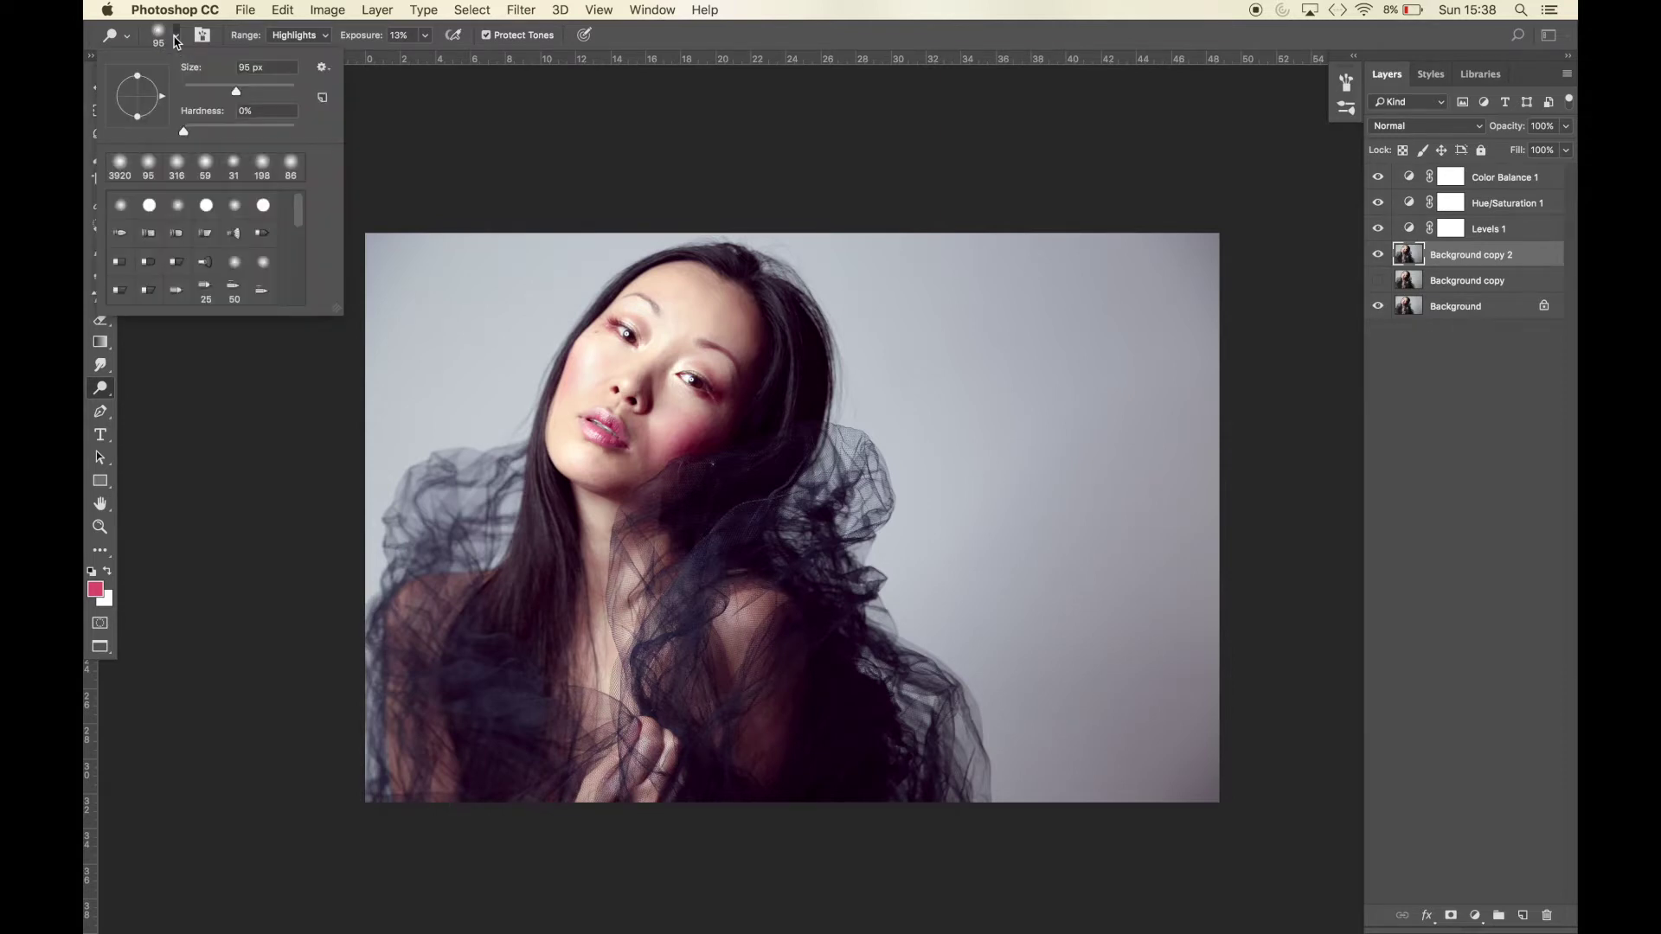
pyautogui.click(289, 91)
pyautogui.moveTo(294, 96); pyautogui.dragTo(304, 93)
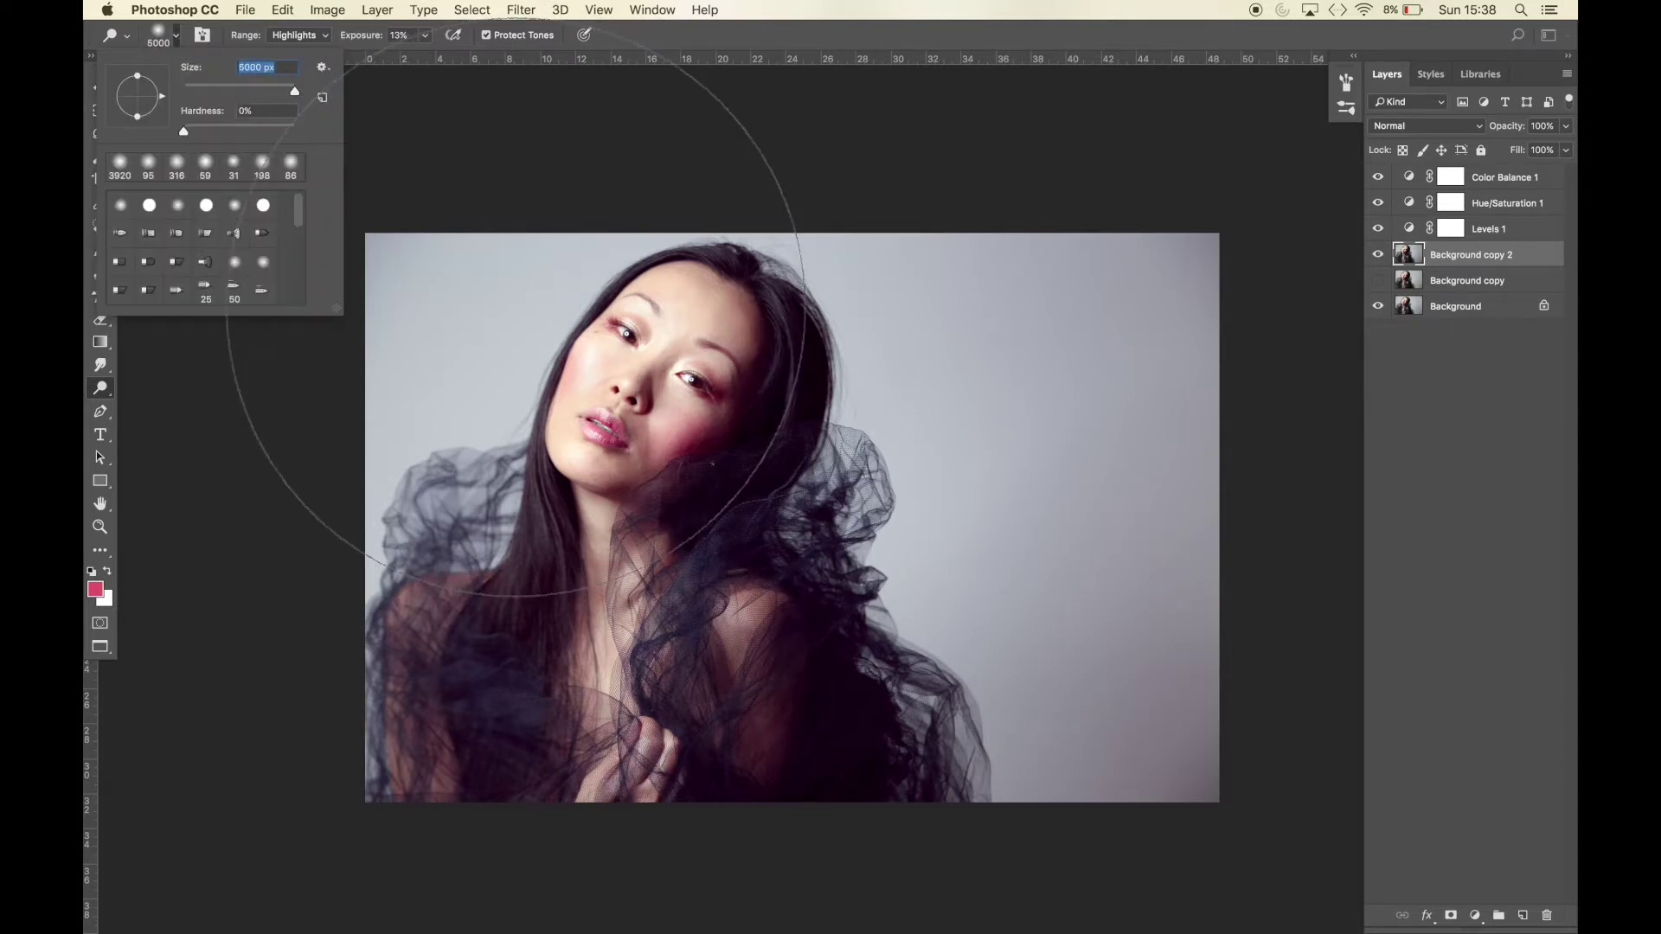
pyautogui.click(313, 36)
pyautogui.click(299, 67)
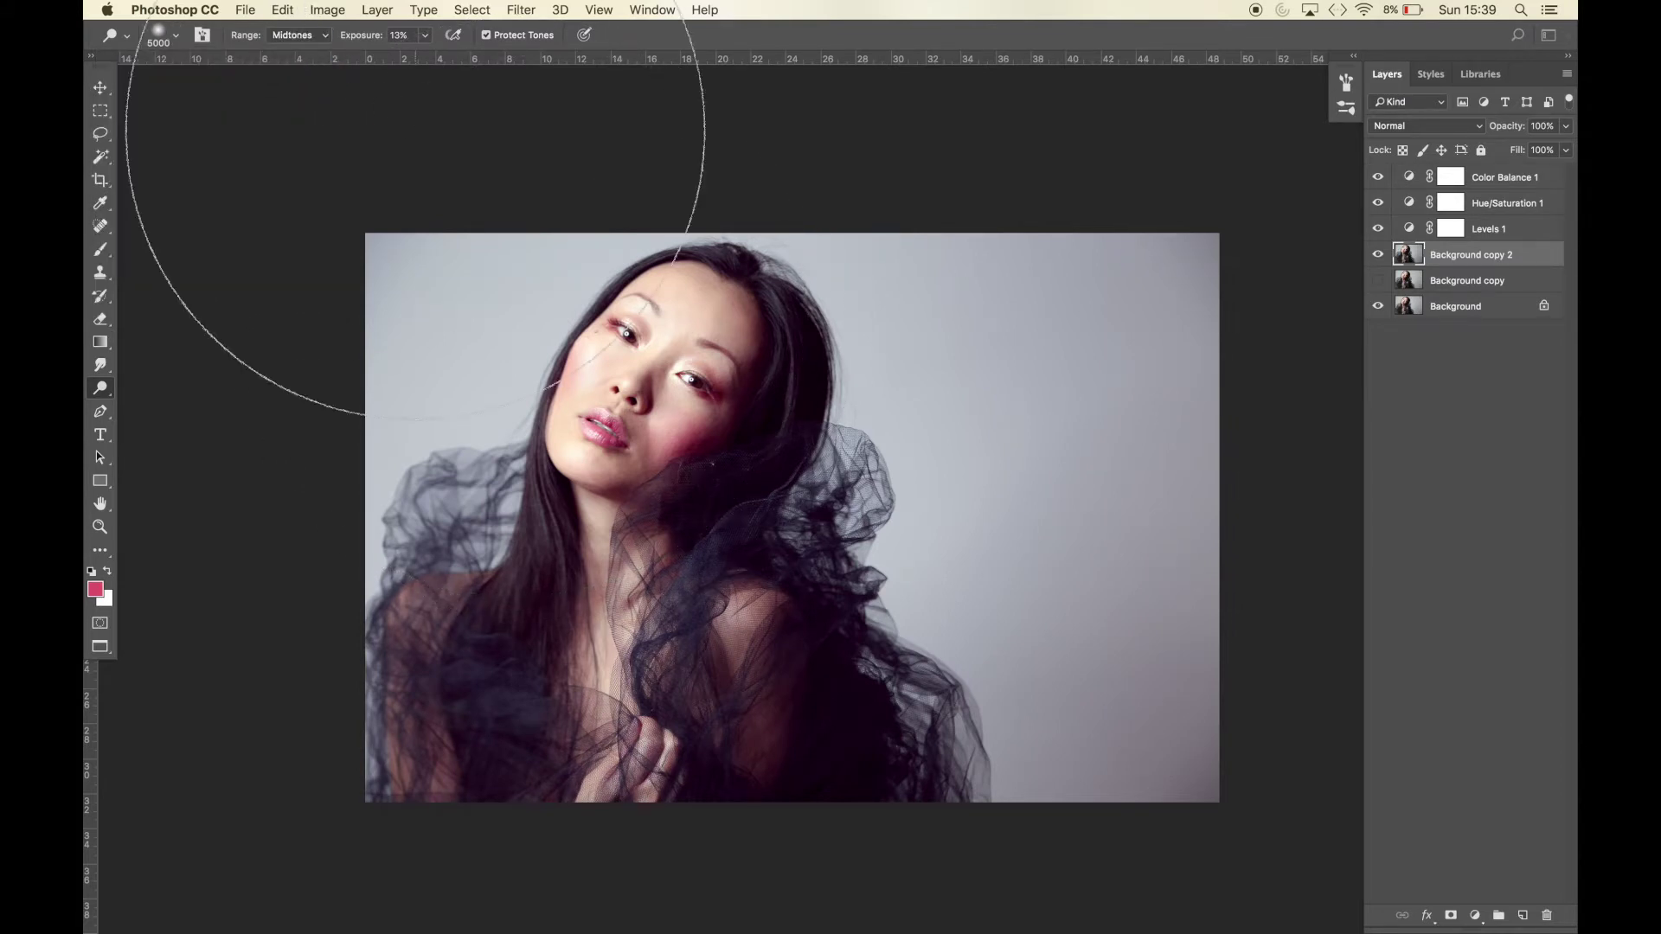
# Resize the Dodge brush to 1040 px and lighten the backdrop around both sides of the model's head
pyautogui.click(184, 42)
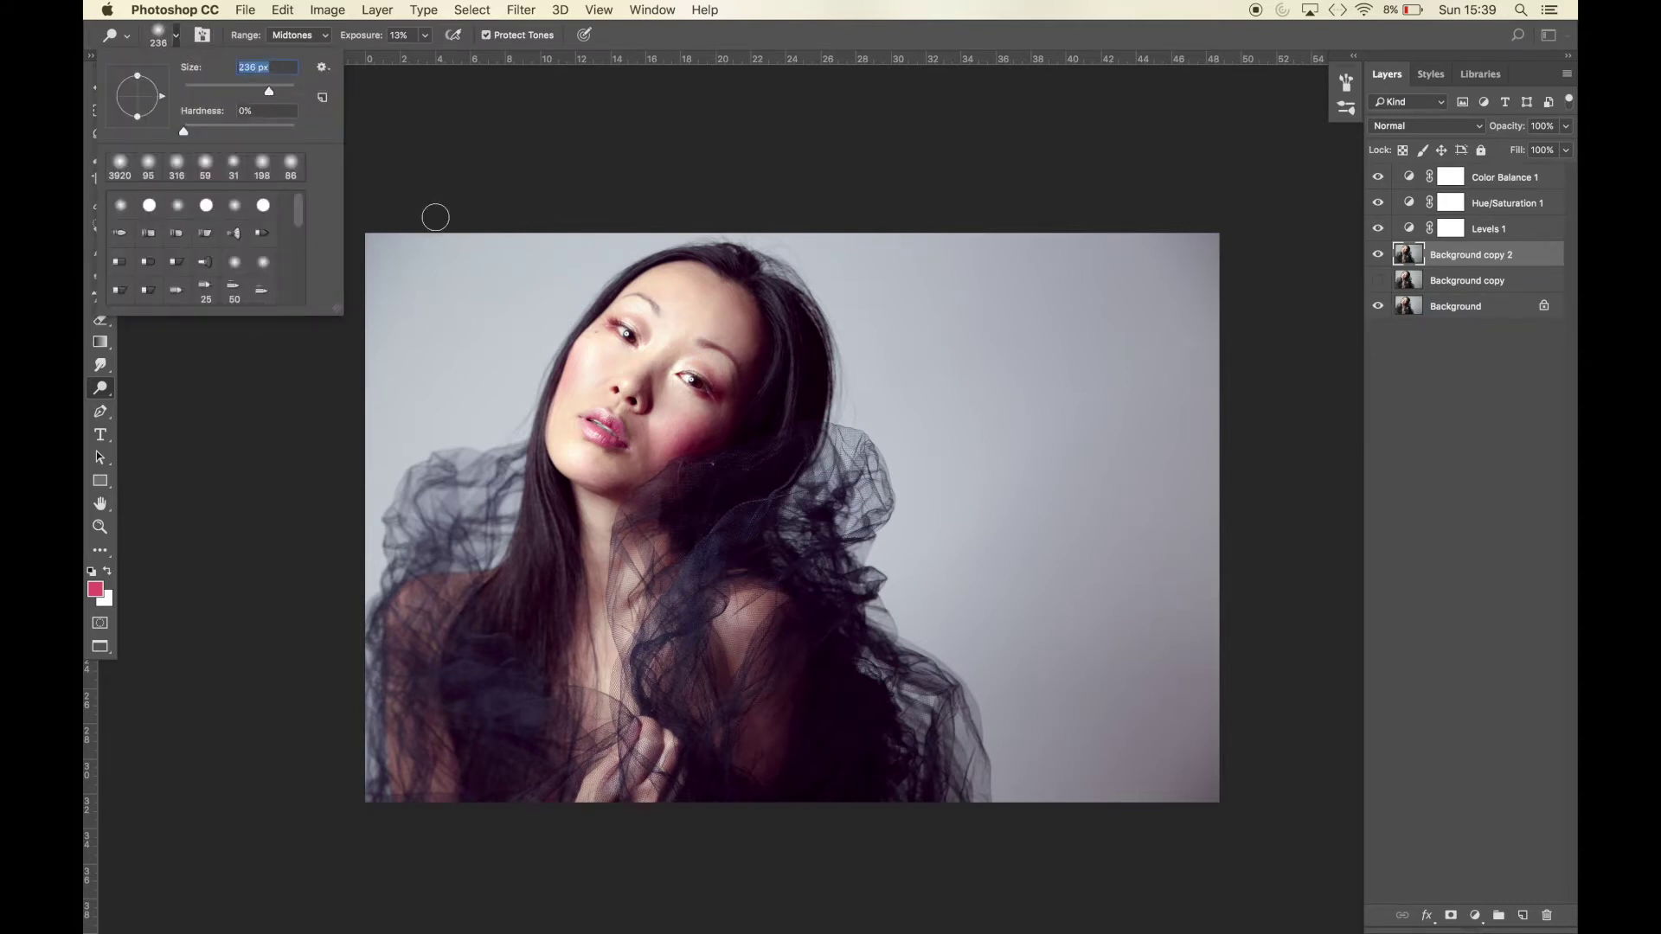
pyautogui.moveTo(271, 93); pyautogui.dragTo(287, 94)
pyautogui.click(582, 252)
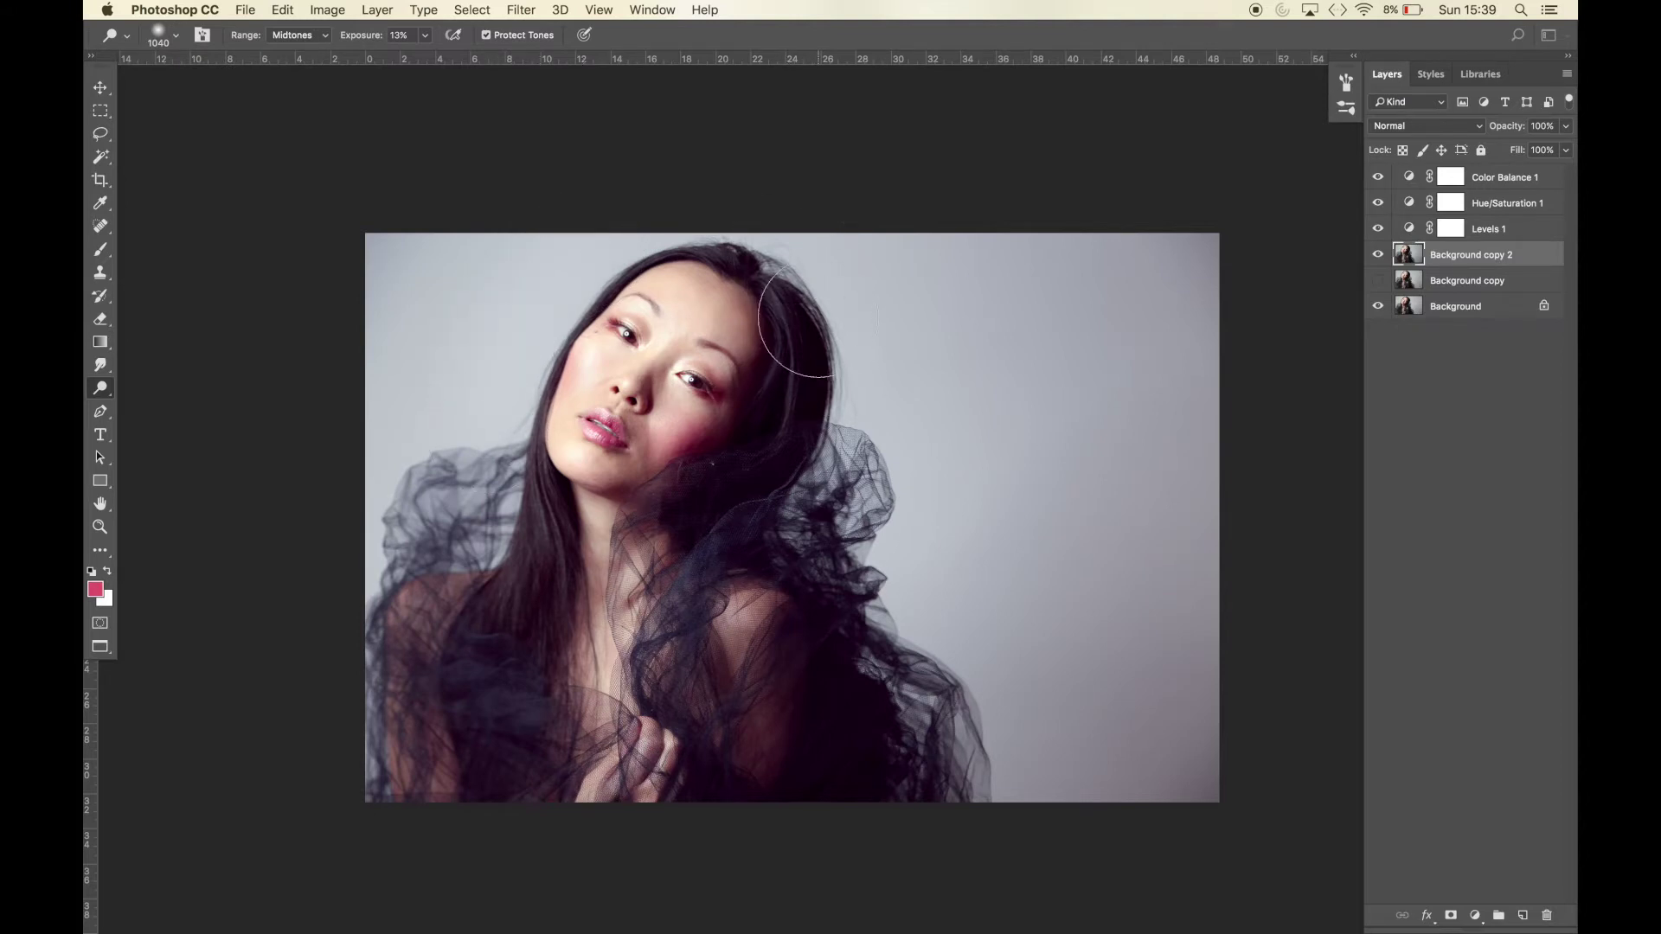
pyautogui.moveTo(846, 382); pyautogui.dragTo(838, 433)
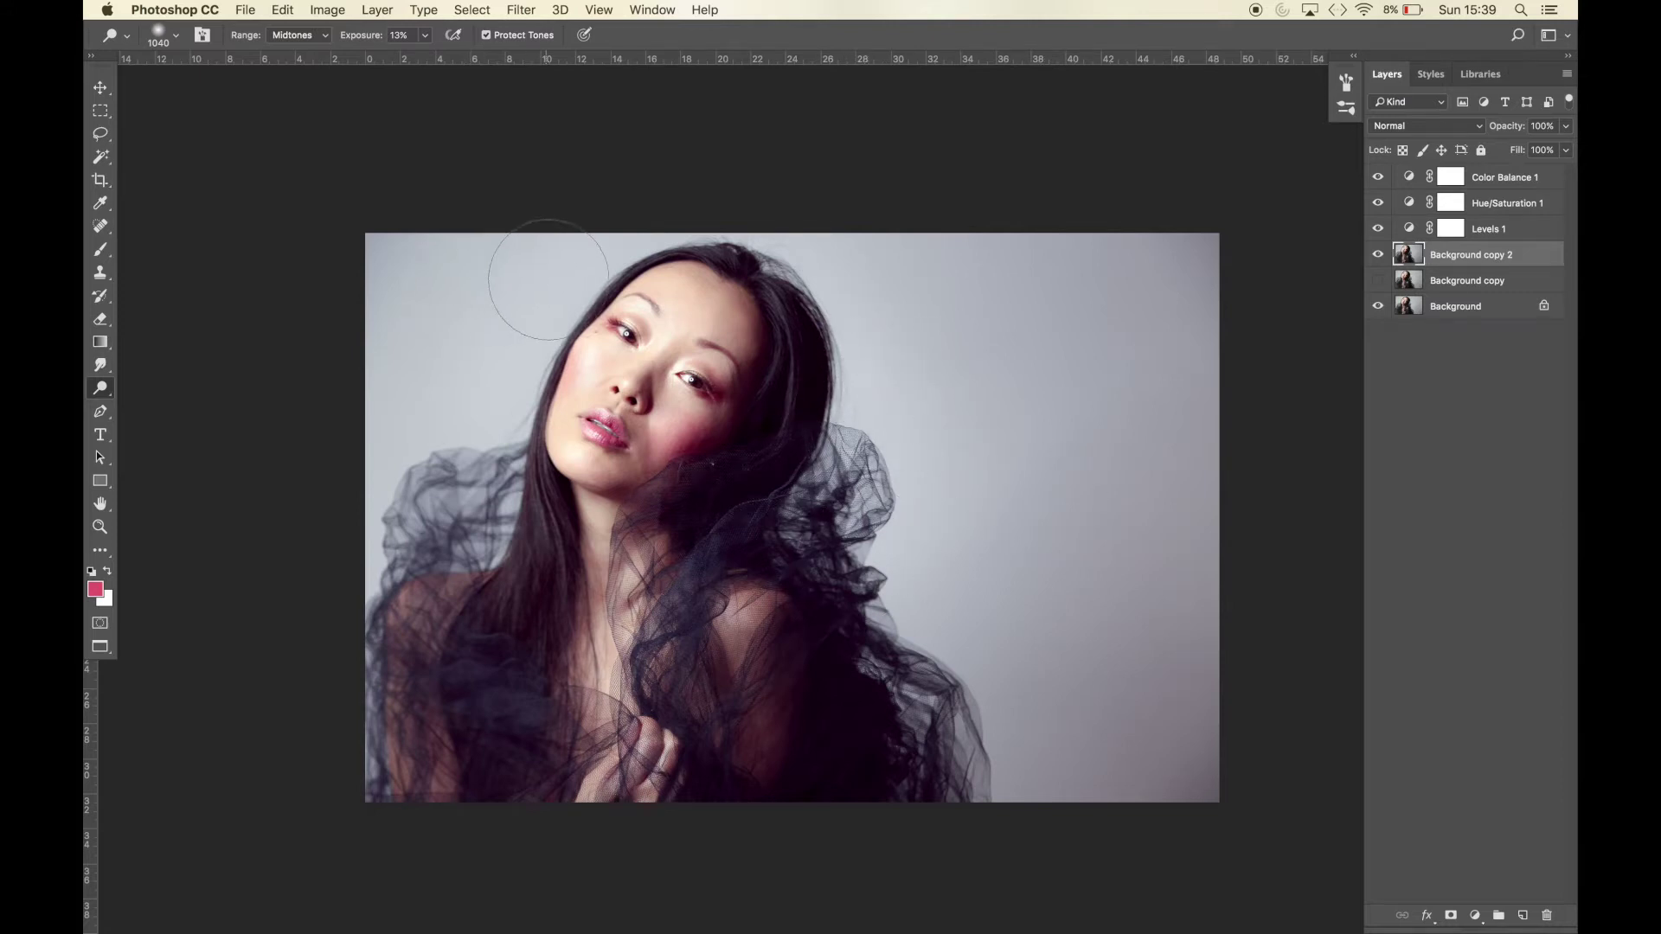
pyautogui.moveTo(494, 424)
pyautogui.mouseDown()
pyautogui.moveTo(495, 501)
pyautogui.moveTo(508, 393)
pyautogui.moveTo(499, 445)
pyautogui.mouseUp()
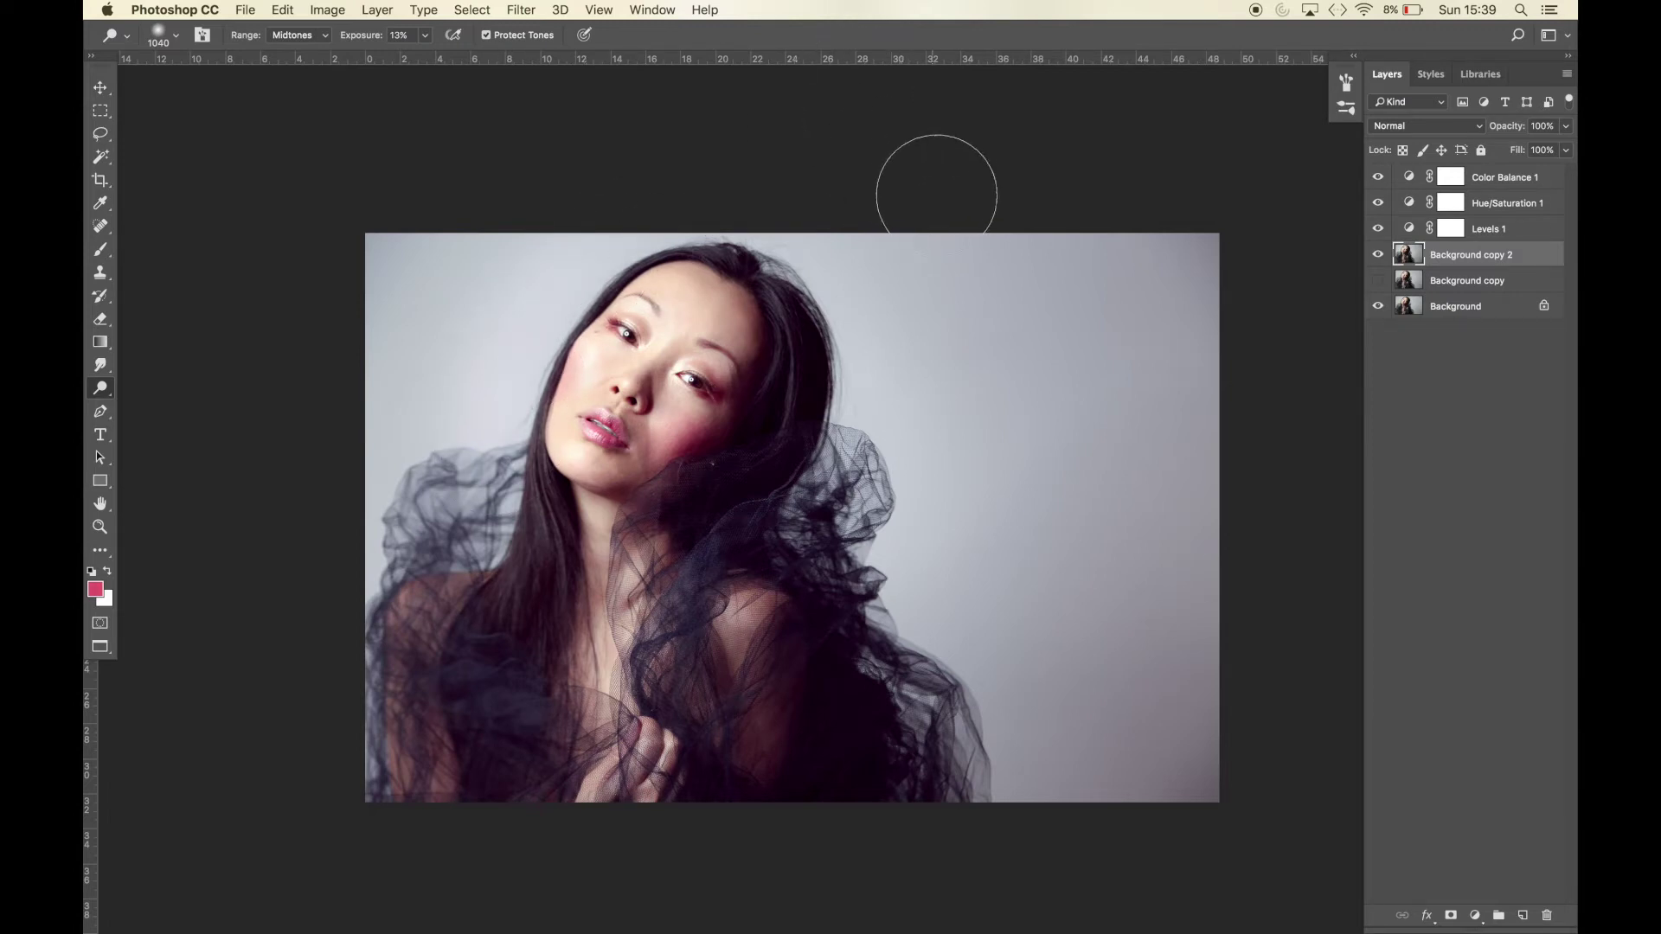
# Create a new empty layer in Normal mode above Background copy 2
pyautogui.click(376, 11)
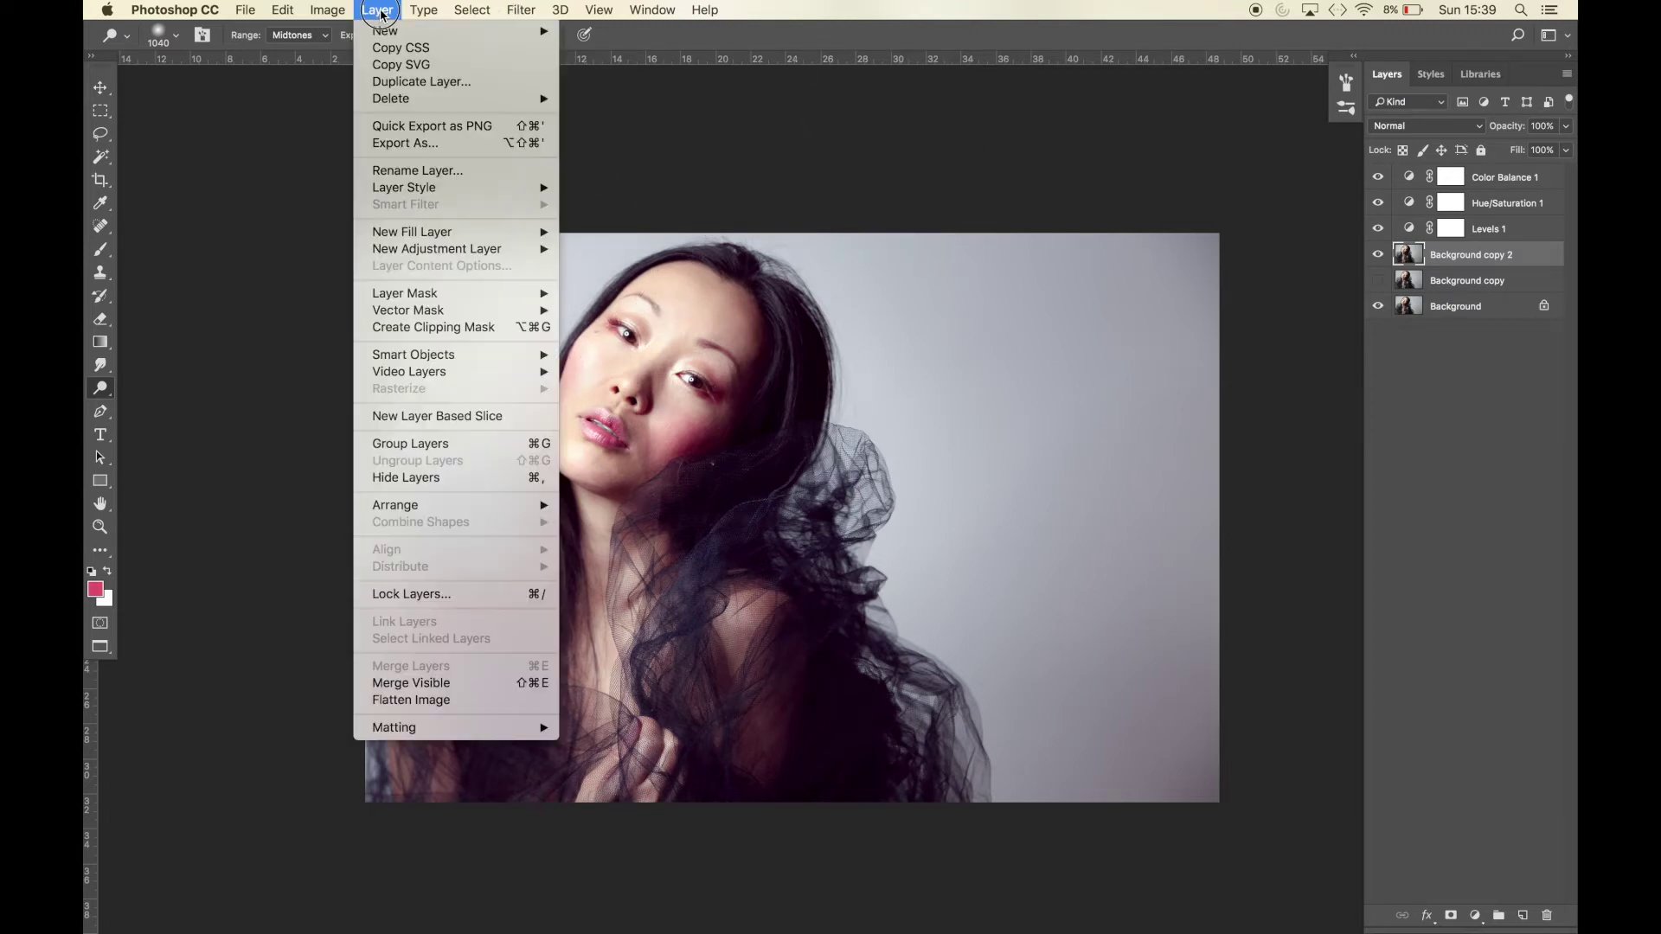
pyautogui.moveTo(411, 32)
pyautogui.click(624, 35)
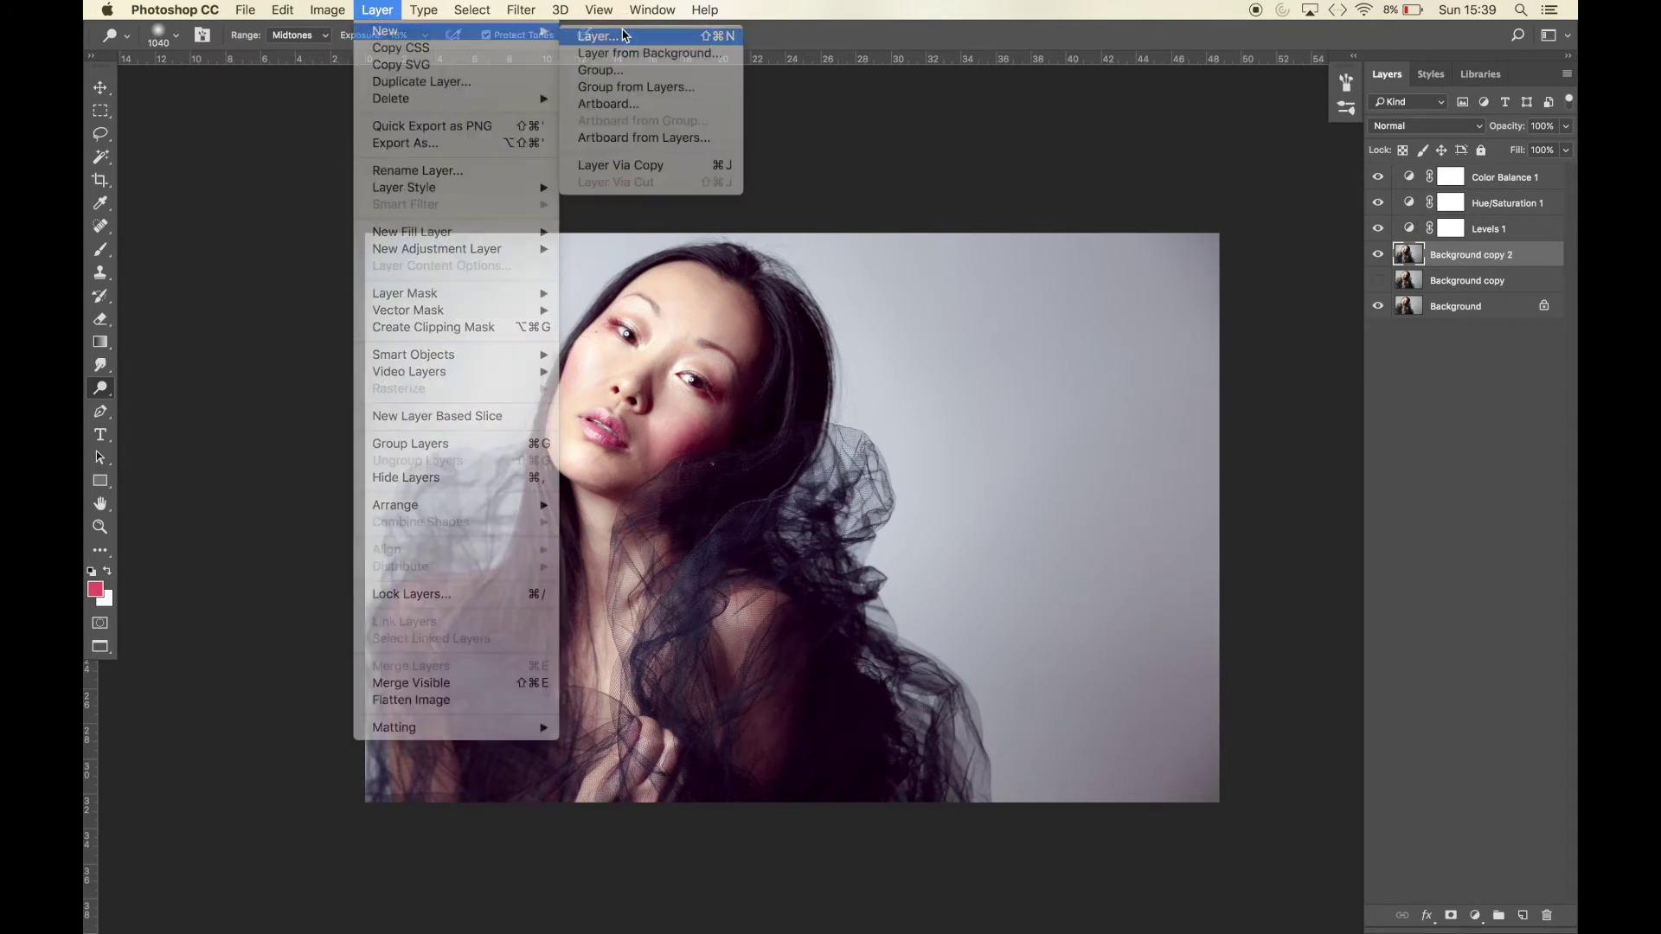
pyautogui.click(974, 382)
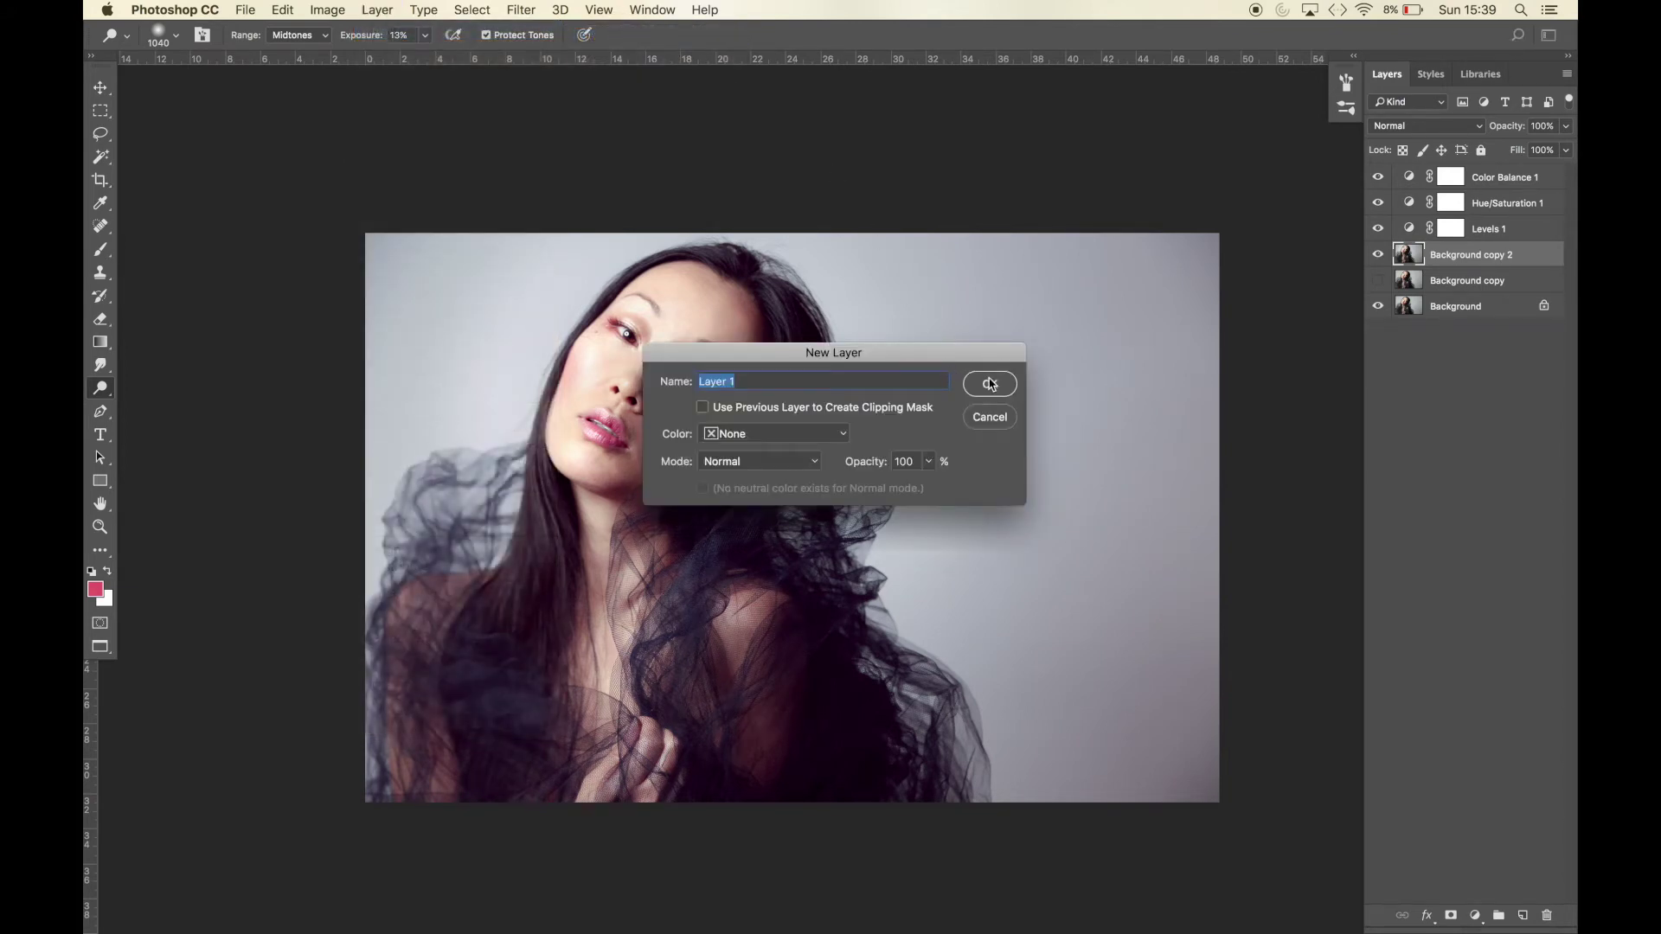
# Make white the foreground colour and set the Brush tool to 10% opacity and 5000 px size
pyautogui.click(108, 571)
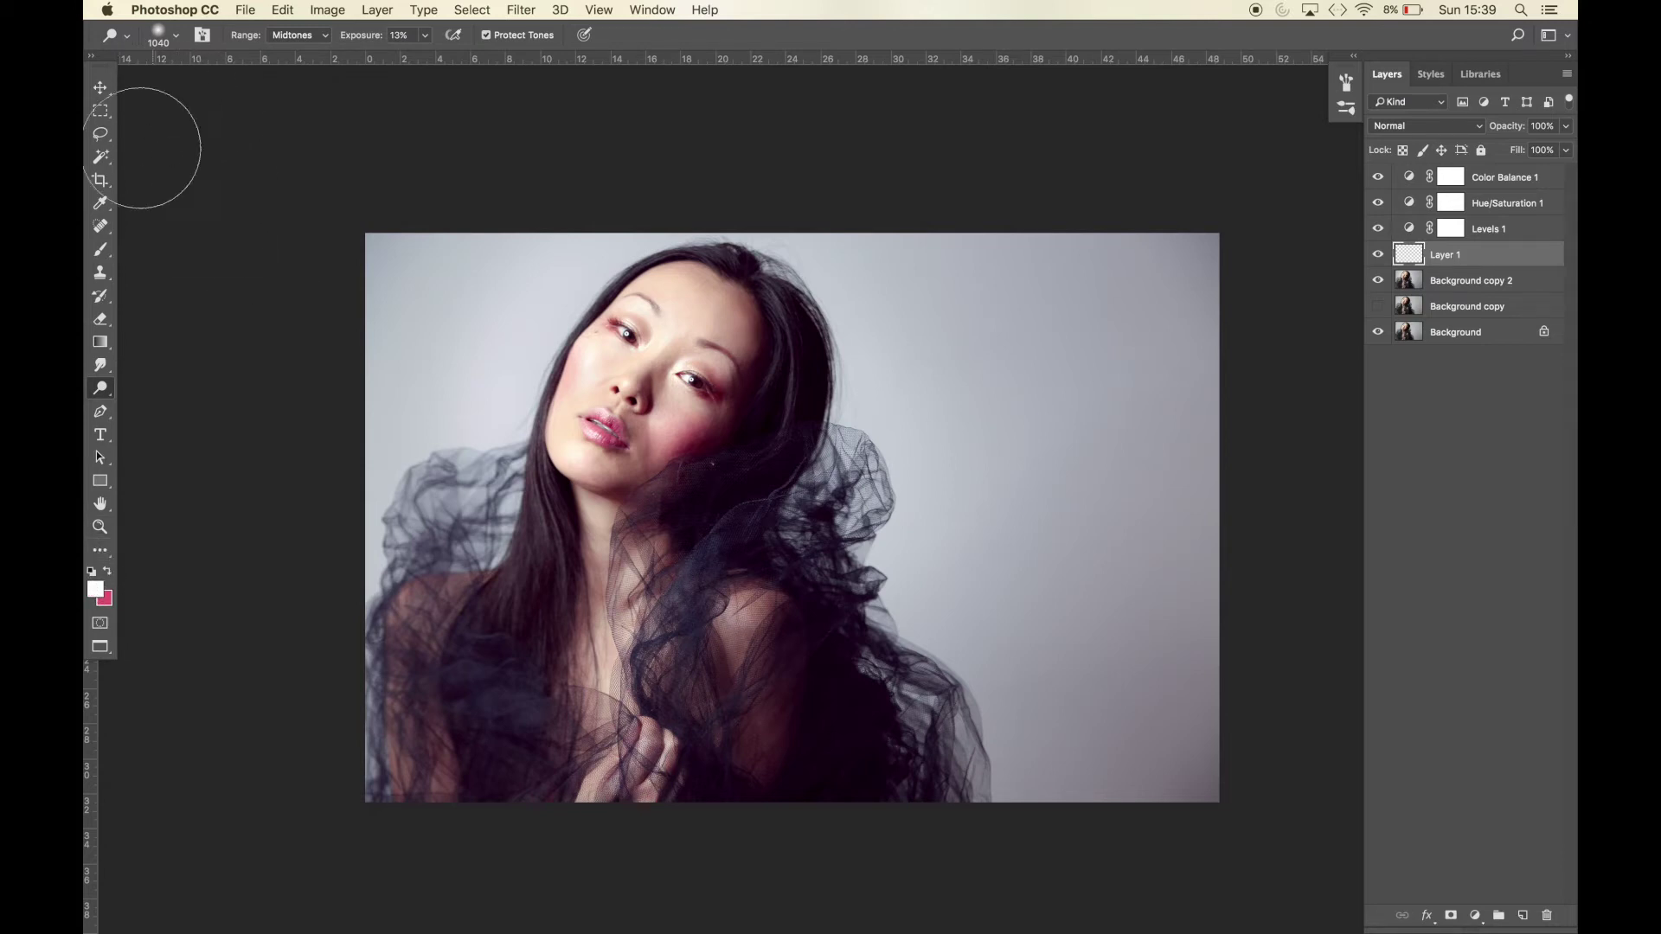
pyautogui.click(99, 255)
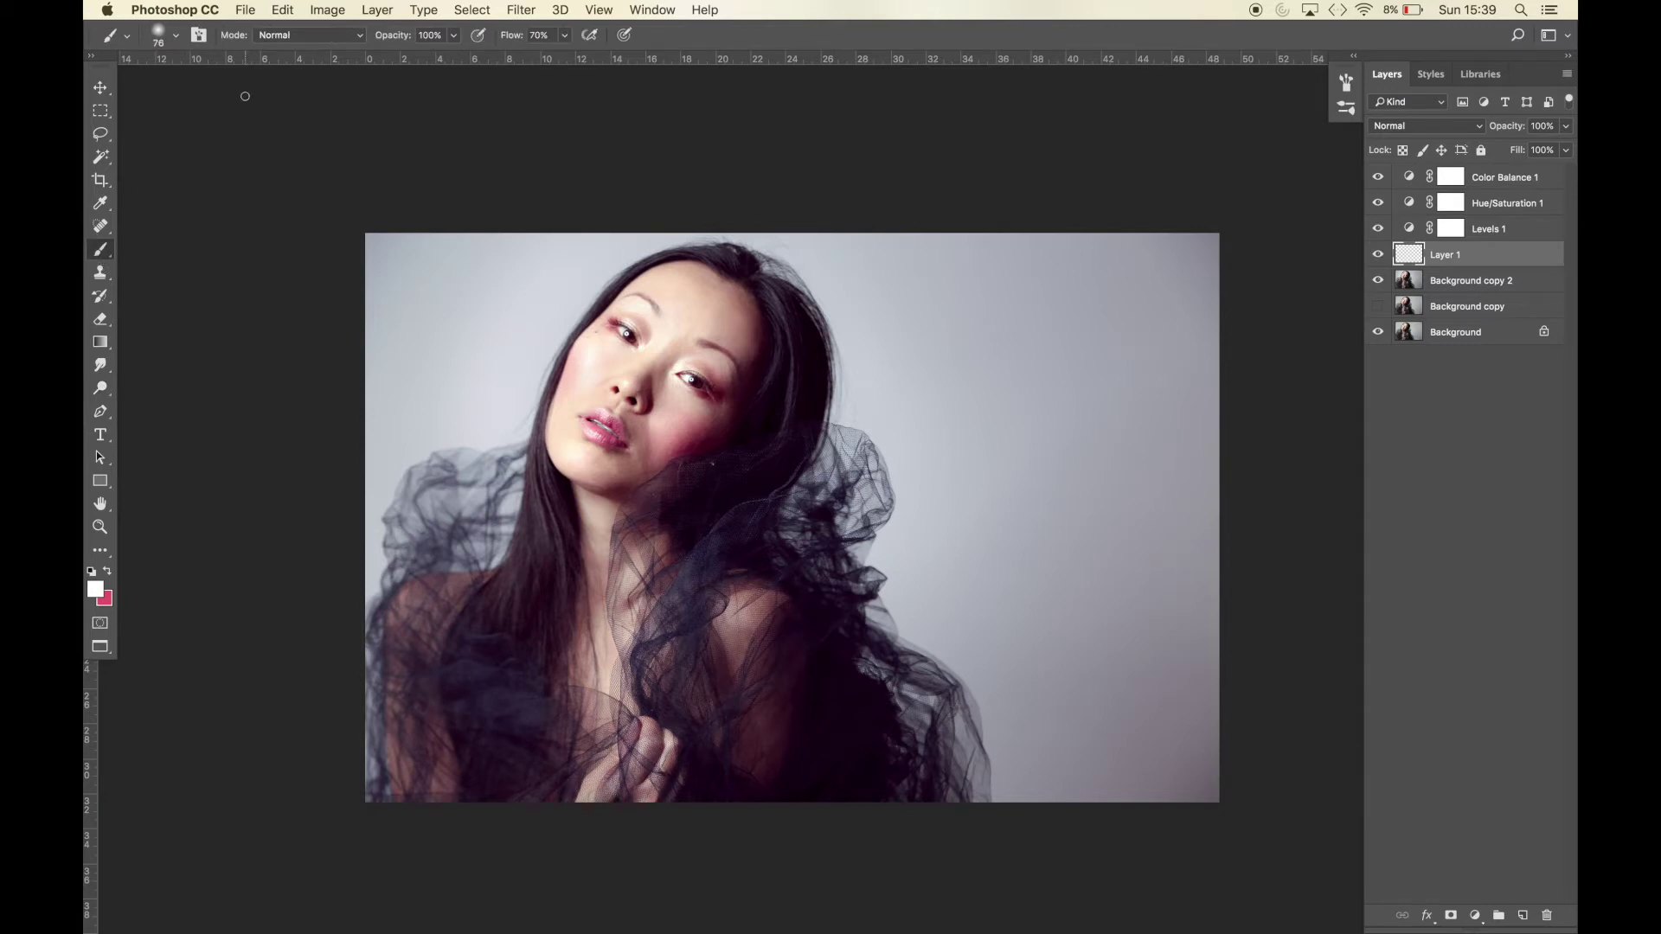
pyautogui.click(454, 36)
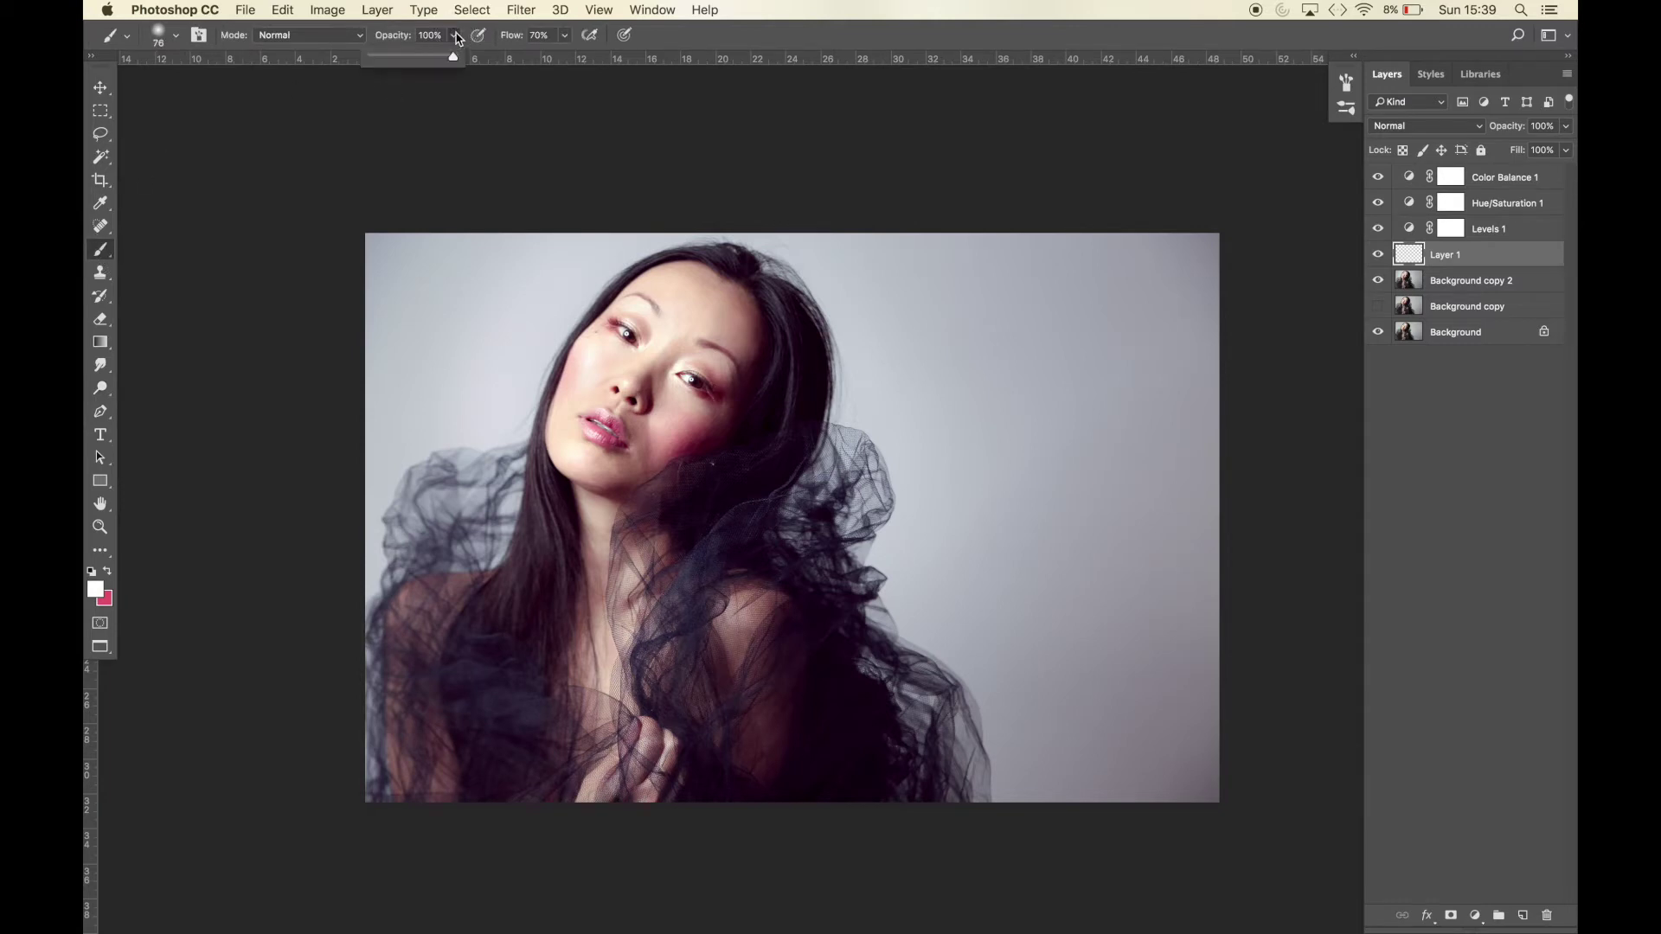
pyautogui.click(378, 57)
pyautogui.moveTo(378, 59); pyautogui.dragTo(381, 58)
pyautogui.moveTo(380, 59); pyautogui.dragTo(379, 59)
pyautogui.click(177, 36)
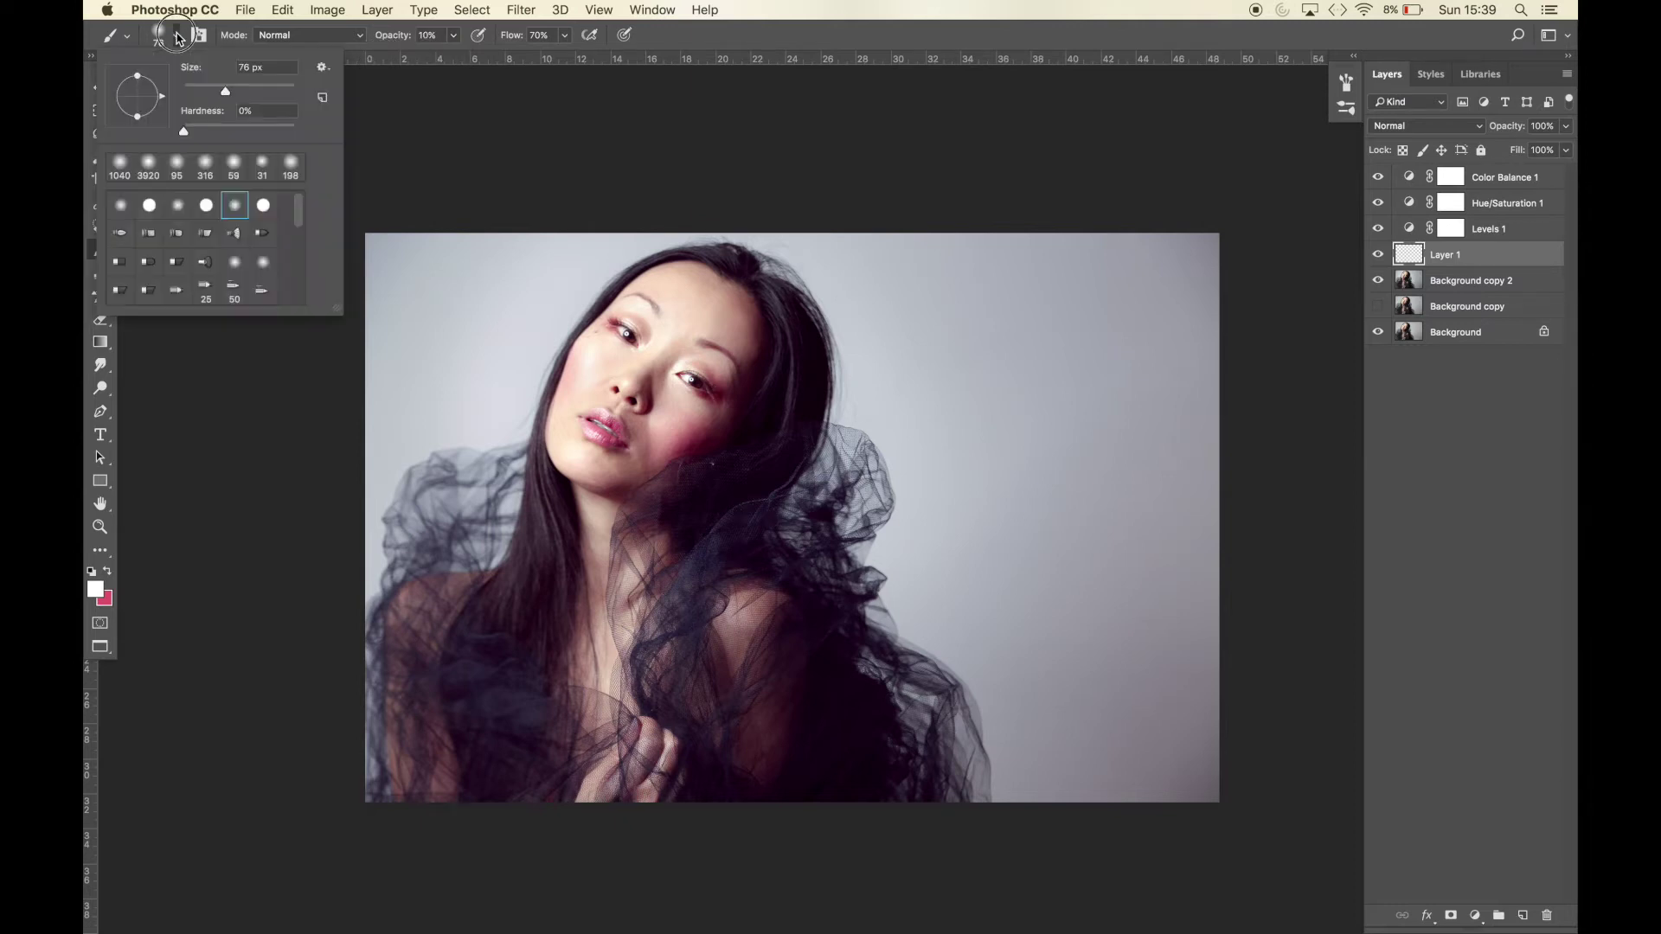
pyautogui.click(283, 89)
pyautogui.moveTo(286, 90); pyautogui.dragTo(300, 92)
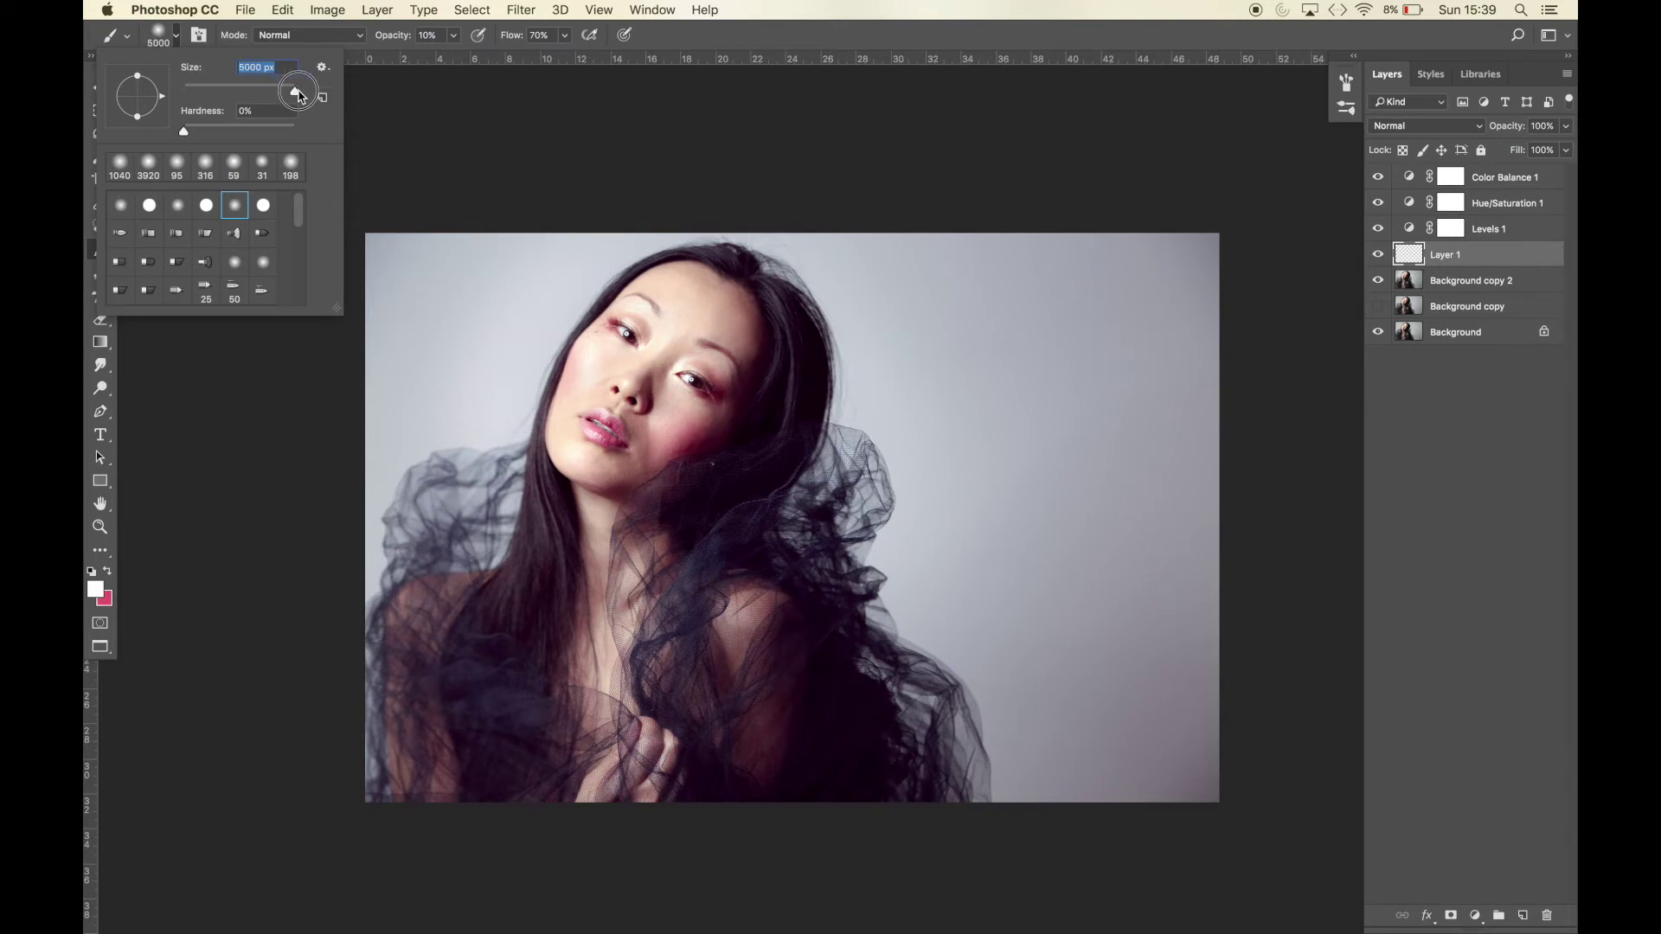
pyautogui.click(414, 147)
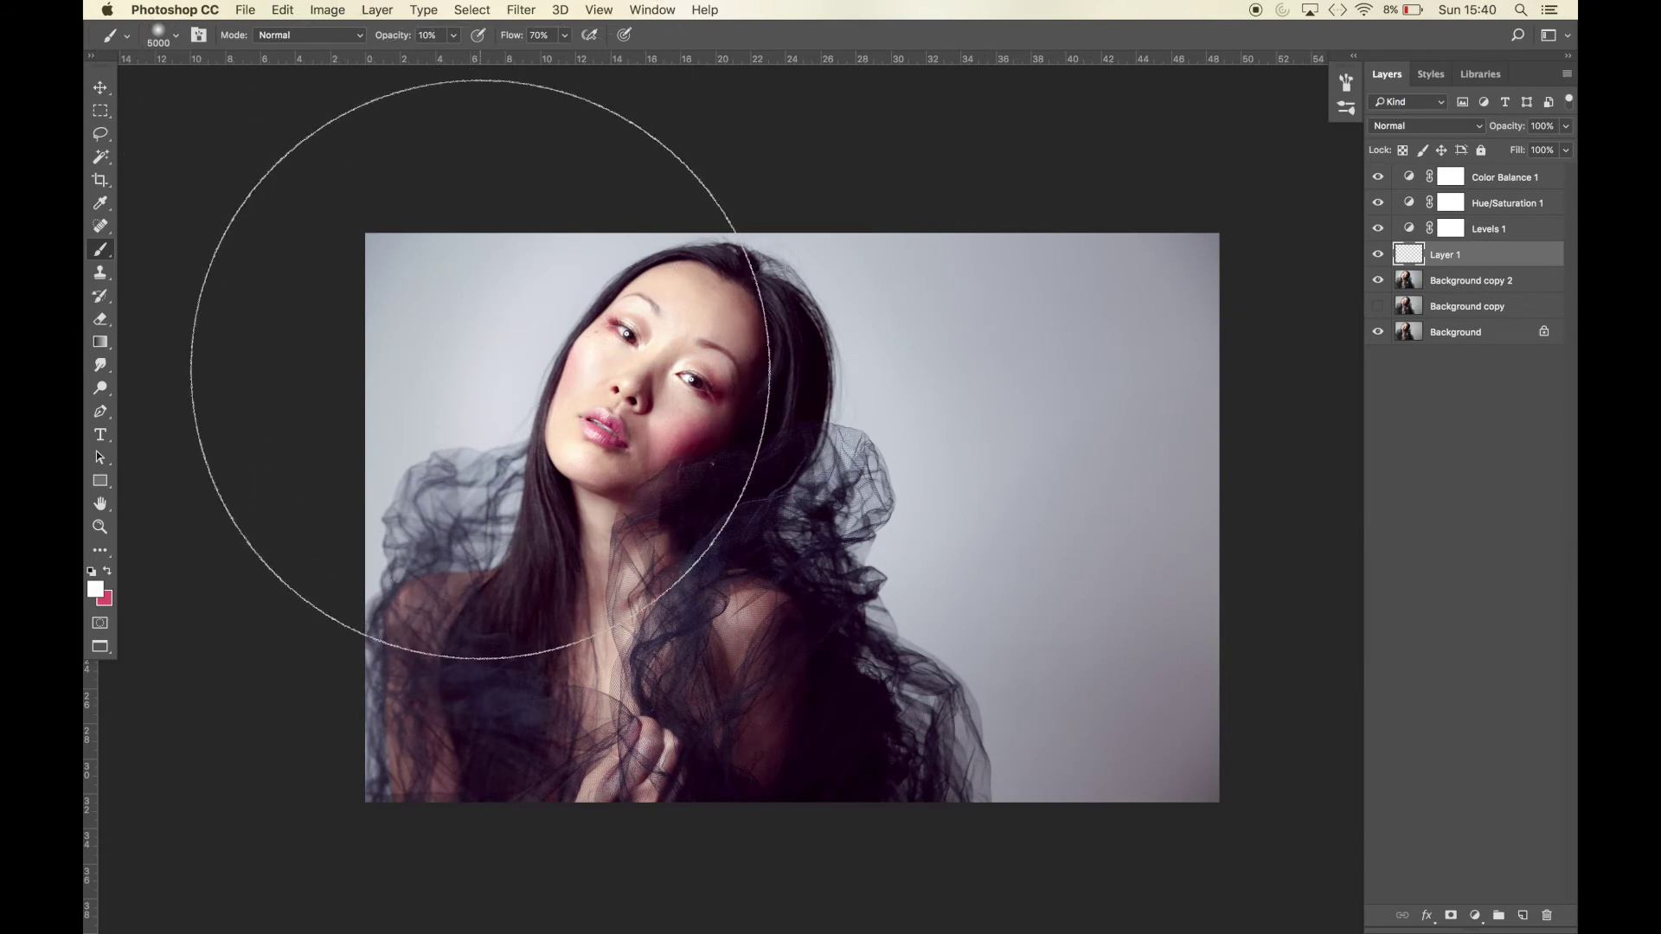
# Paint a soft white haze over the model on the new layer and compare the image with and without it
pyautogui.click(519, 377)
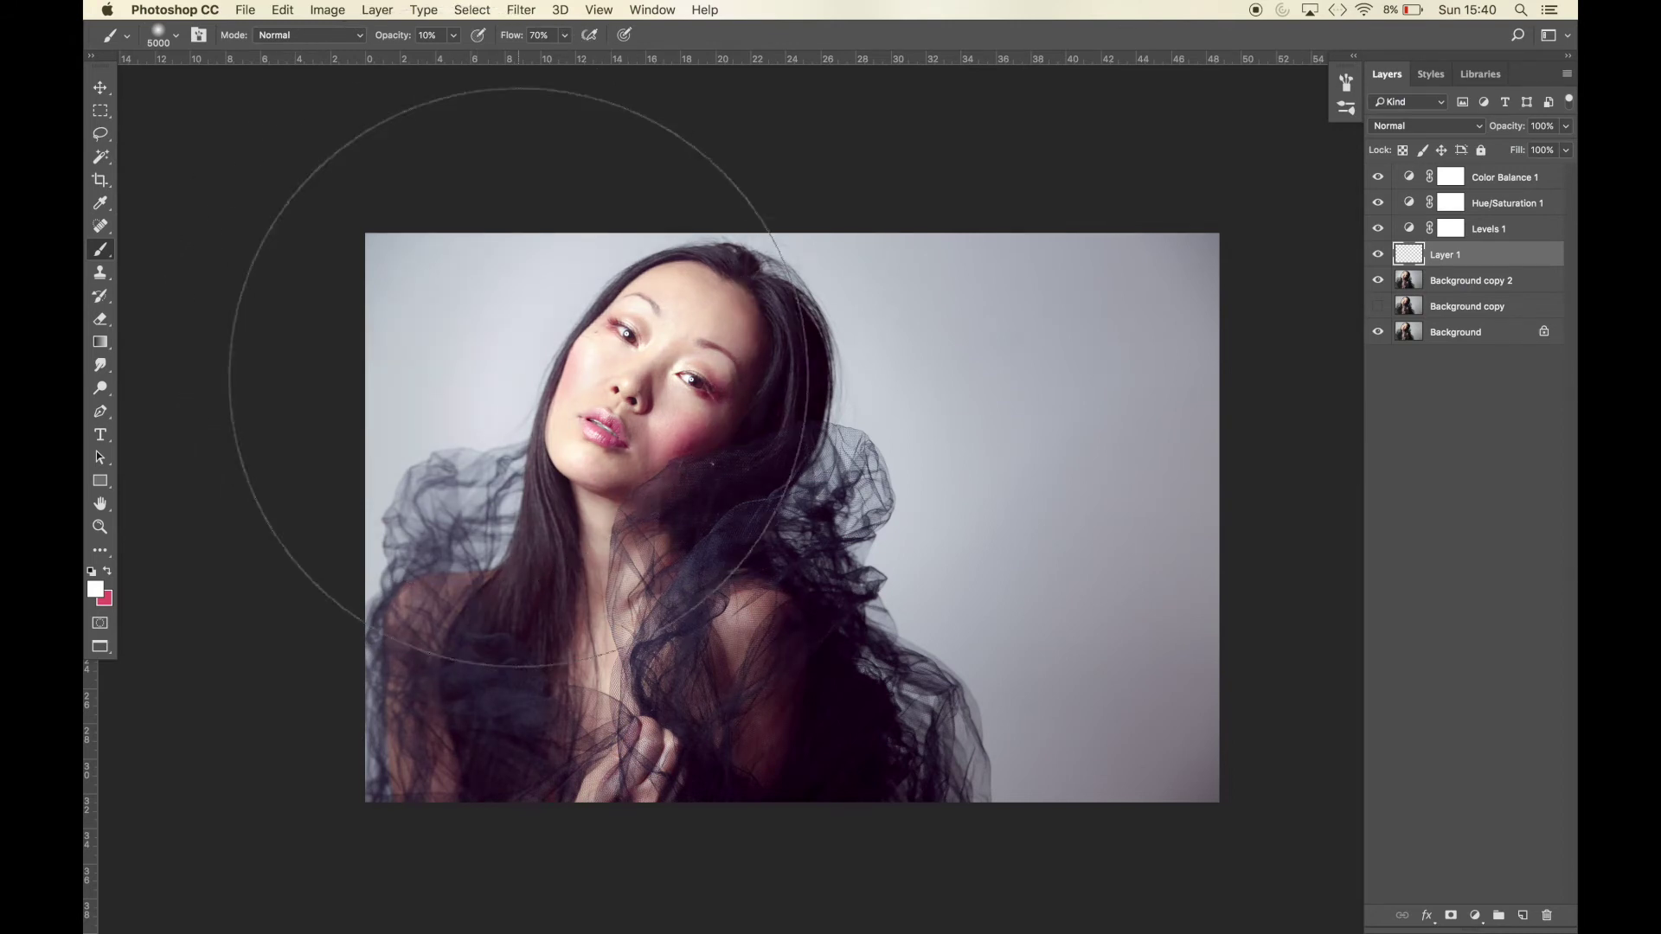
pyautogui.click(526, 333)
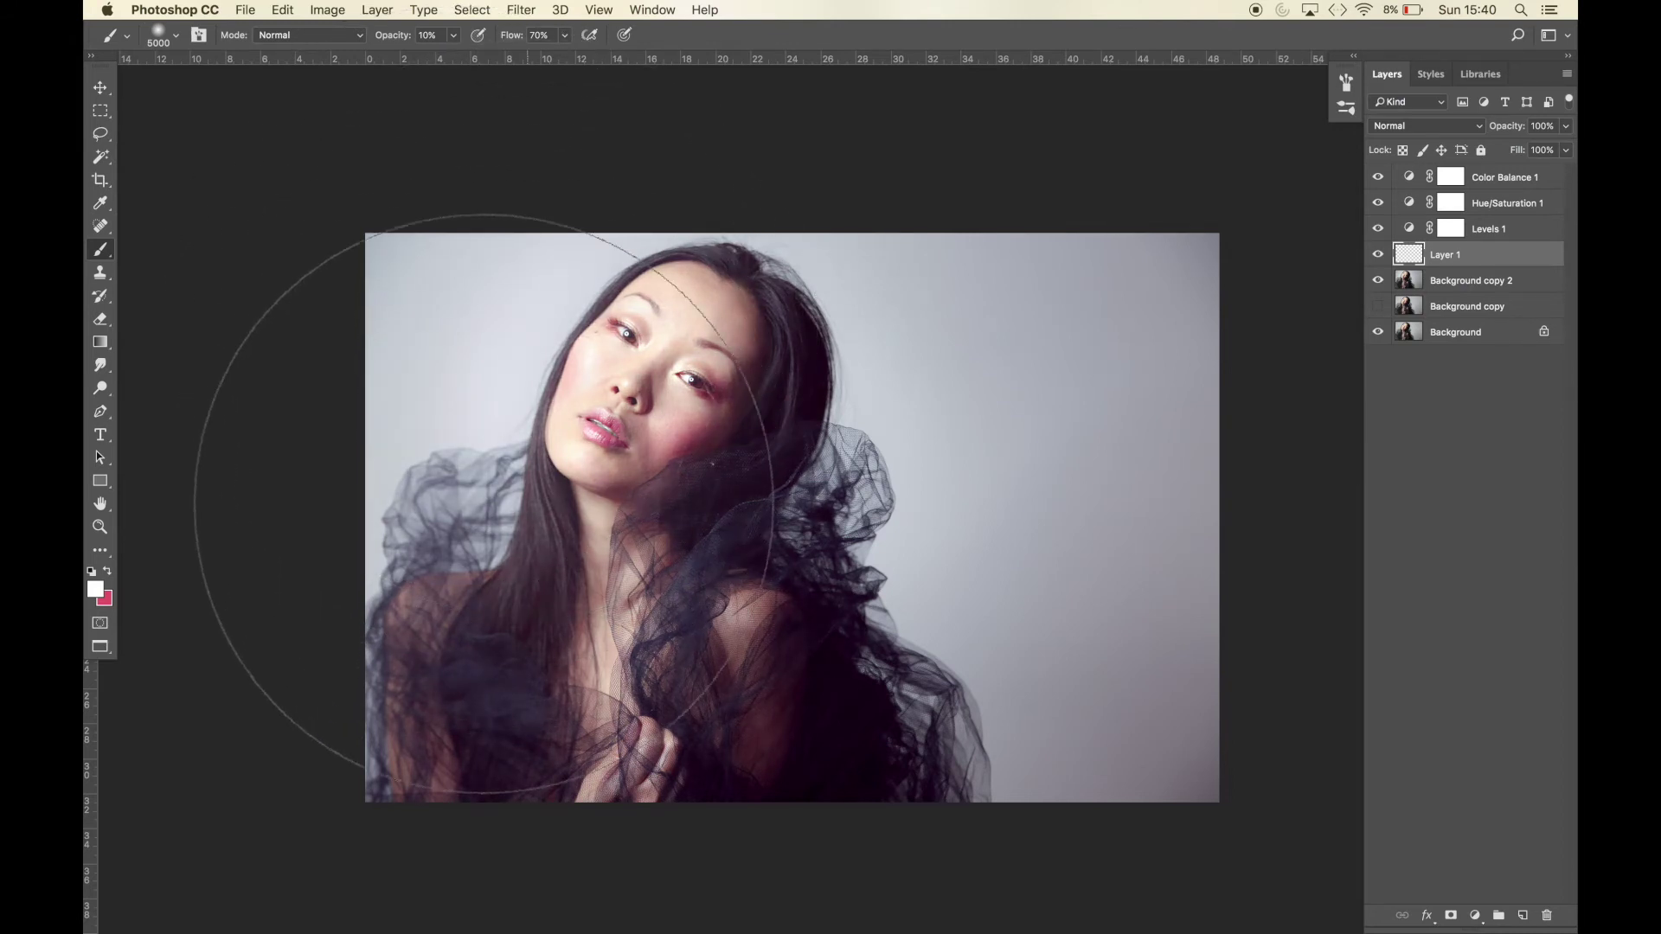
pyautogui.click(781, 463)
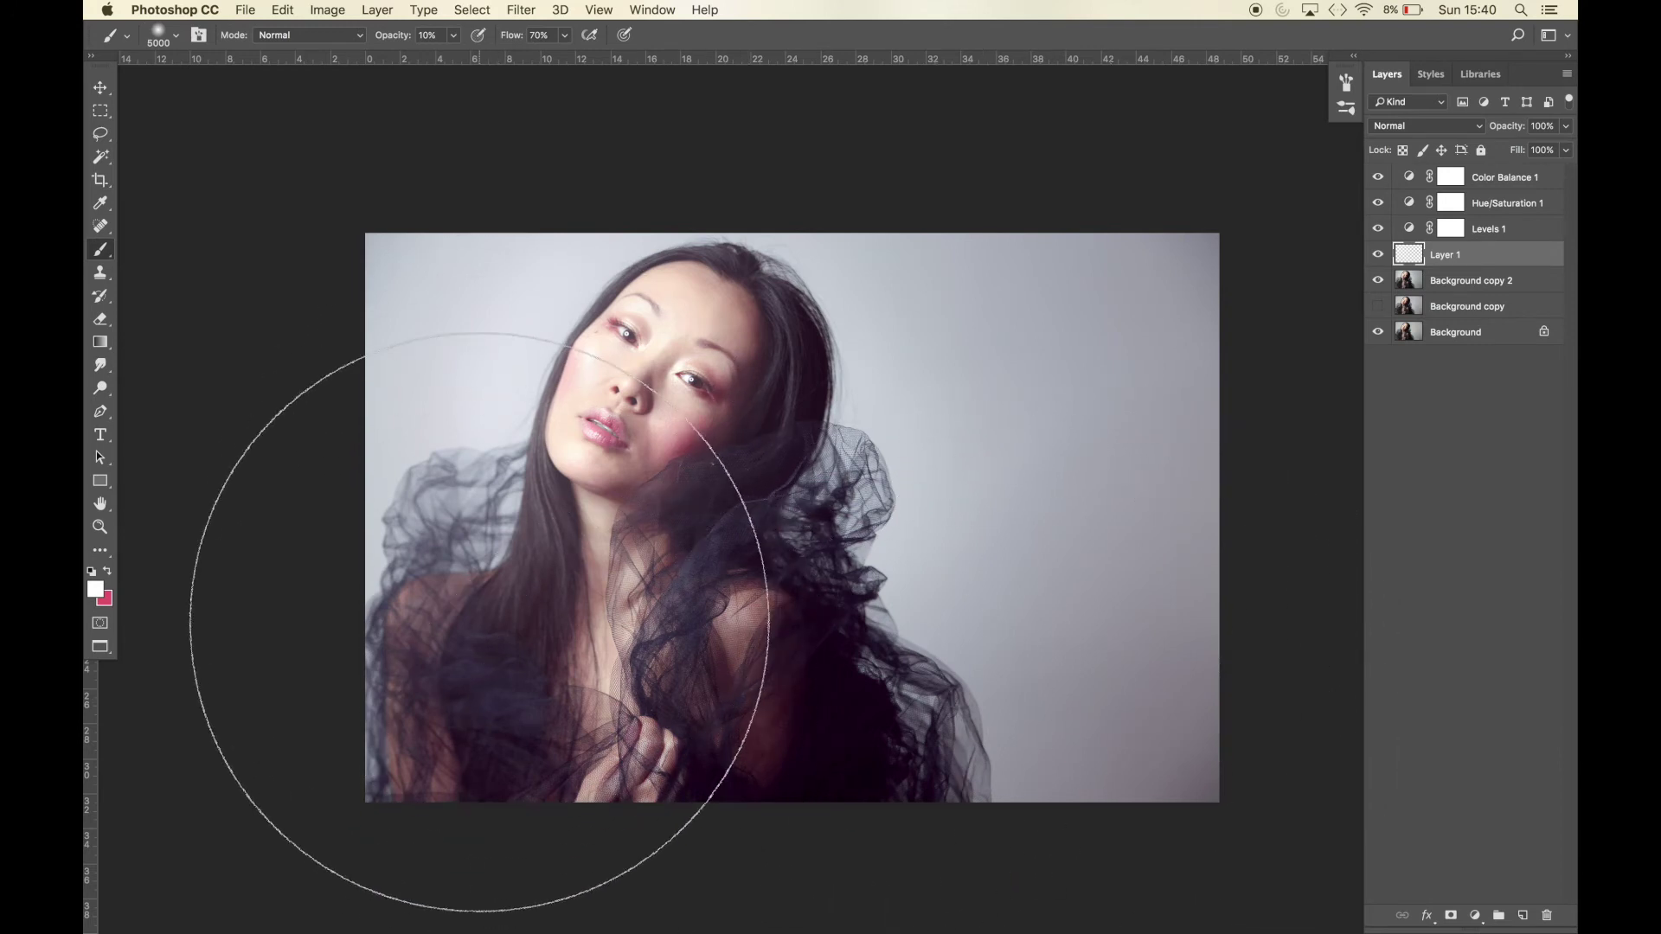
pyautogui.click(479, 622)
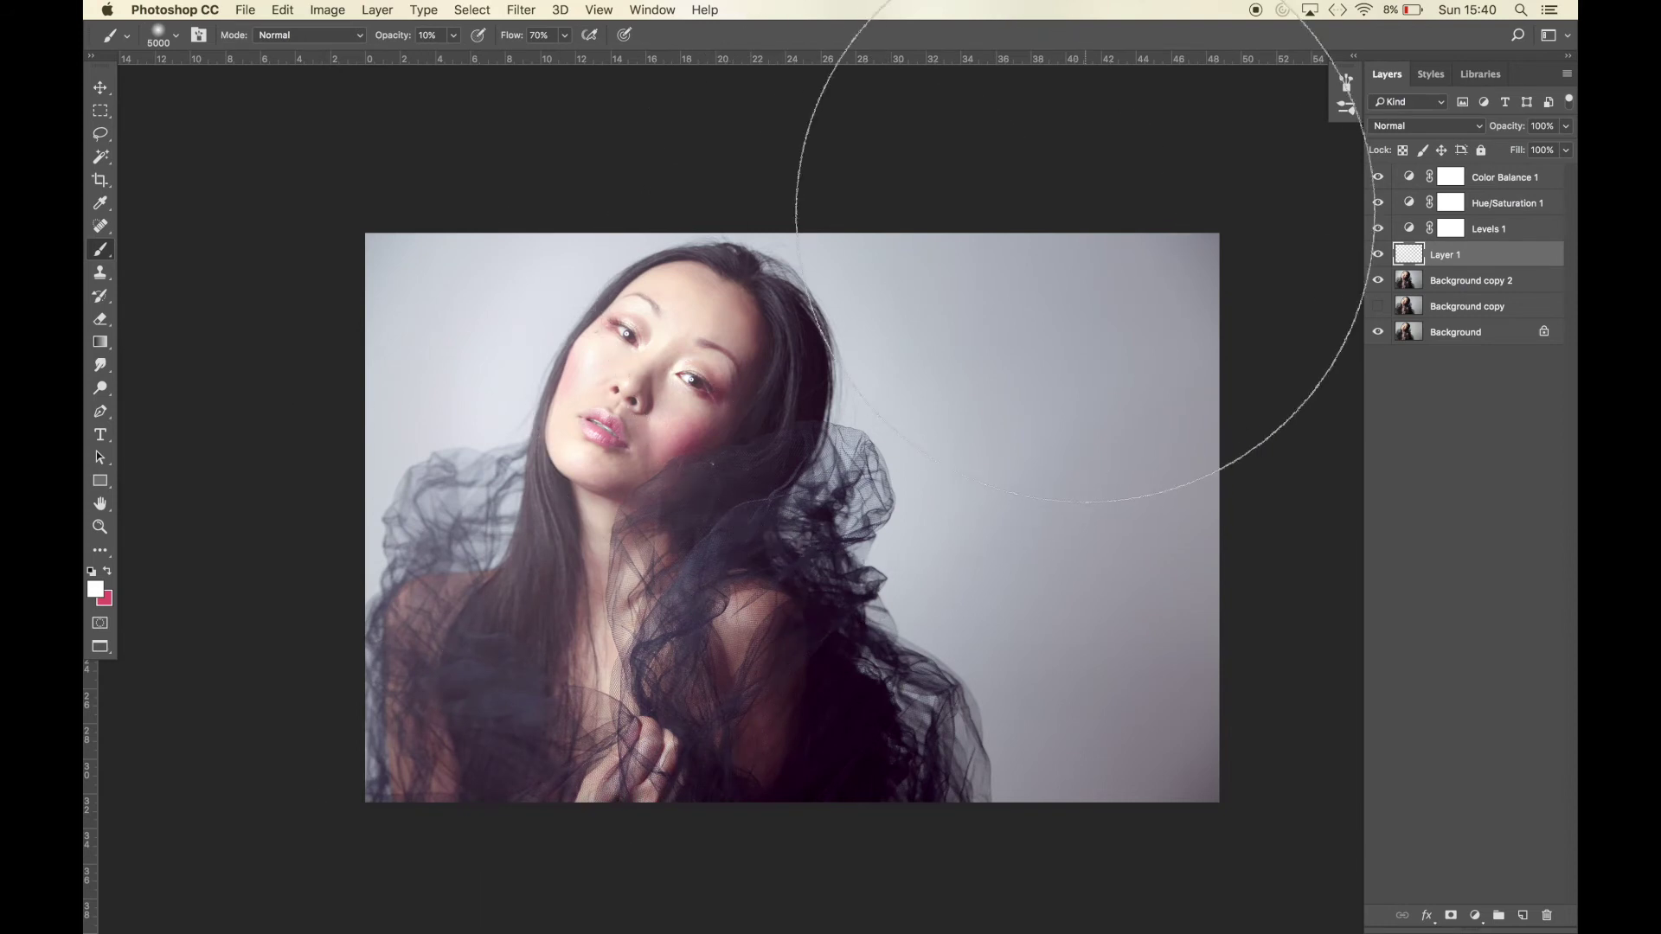
pyautogui.click(1378, 255)
pyautogui.click(1378, 254)
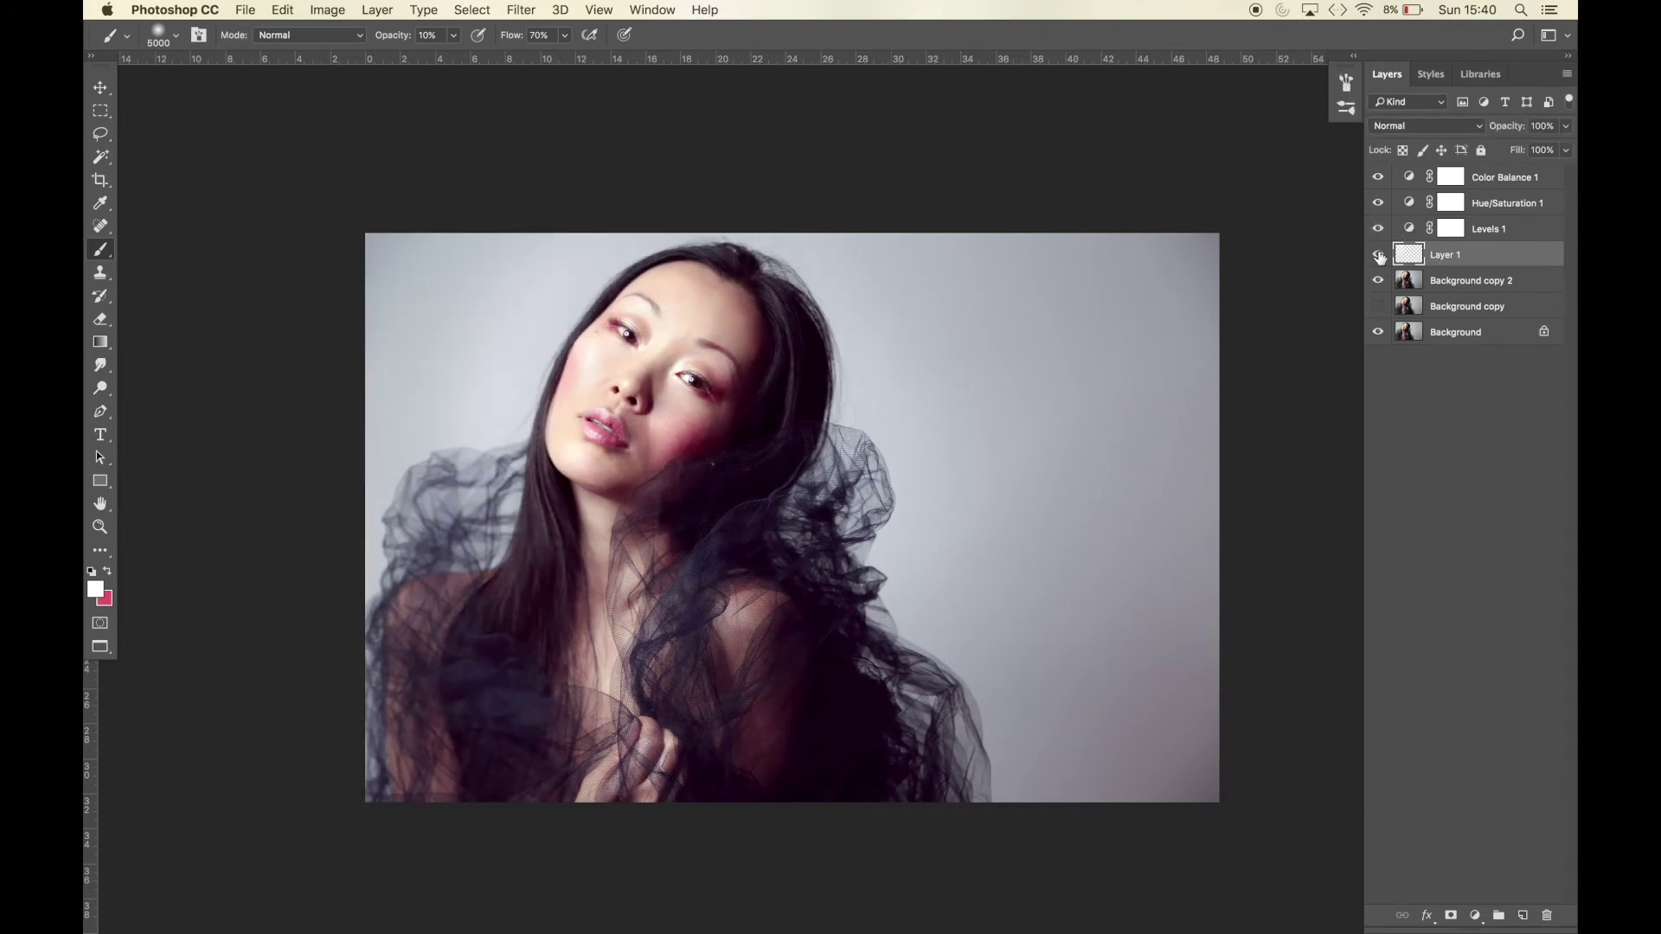
pyautogui.click(1378, 255)
pyautogui.click(1378, 255)
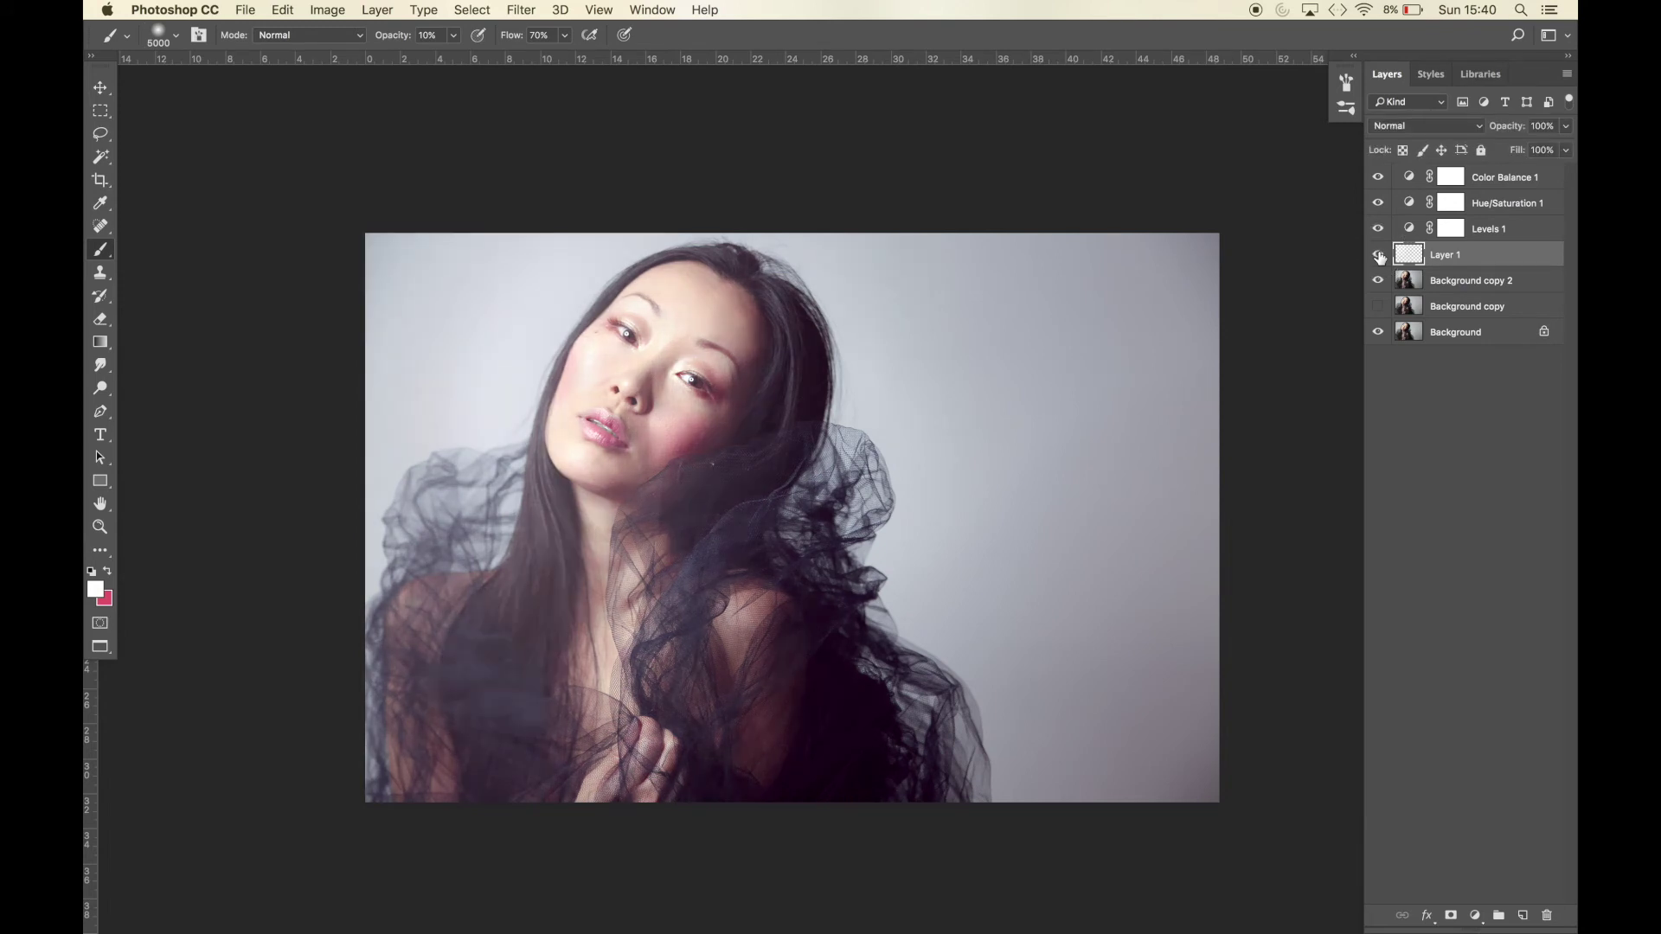
# Reduce the haze layer's opacity to 20% and toggle its visibility to compare the effect
pyautogui.click(1566, 127)
pyautogui.click(1494, 147)
pyautogui.moveTo(1493, 147); pyautogui.dragTo(1499, 148)
pyautogui.click(1499, 256)
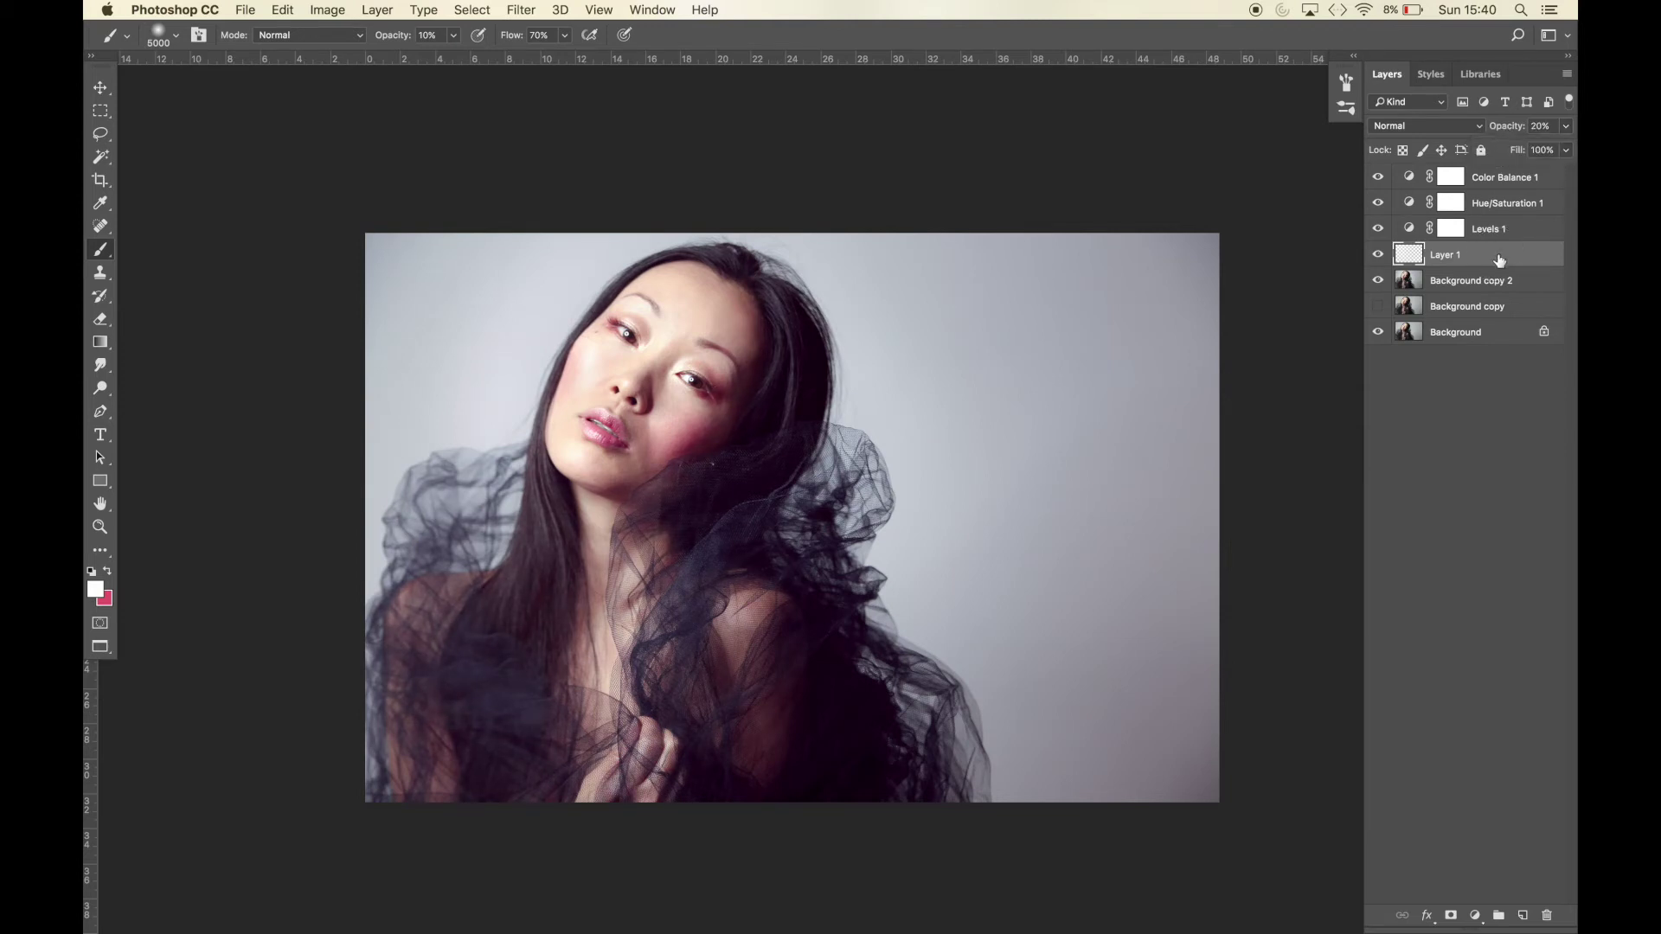
pyautogui.click(1378, 255)
pyautogui.click(1381, 257)
pyautogui.click(1381, 255)
pyautogui.click(1381, 255)
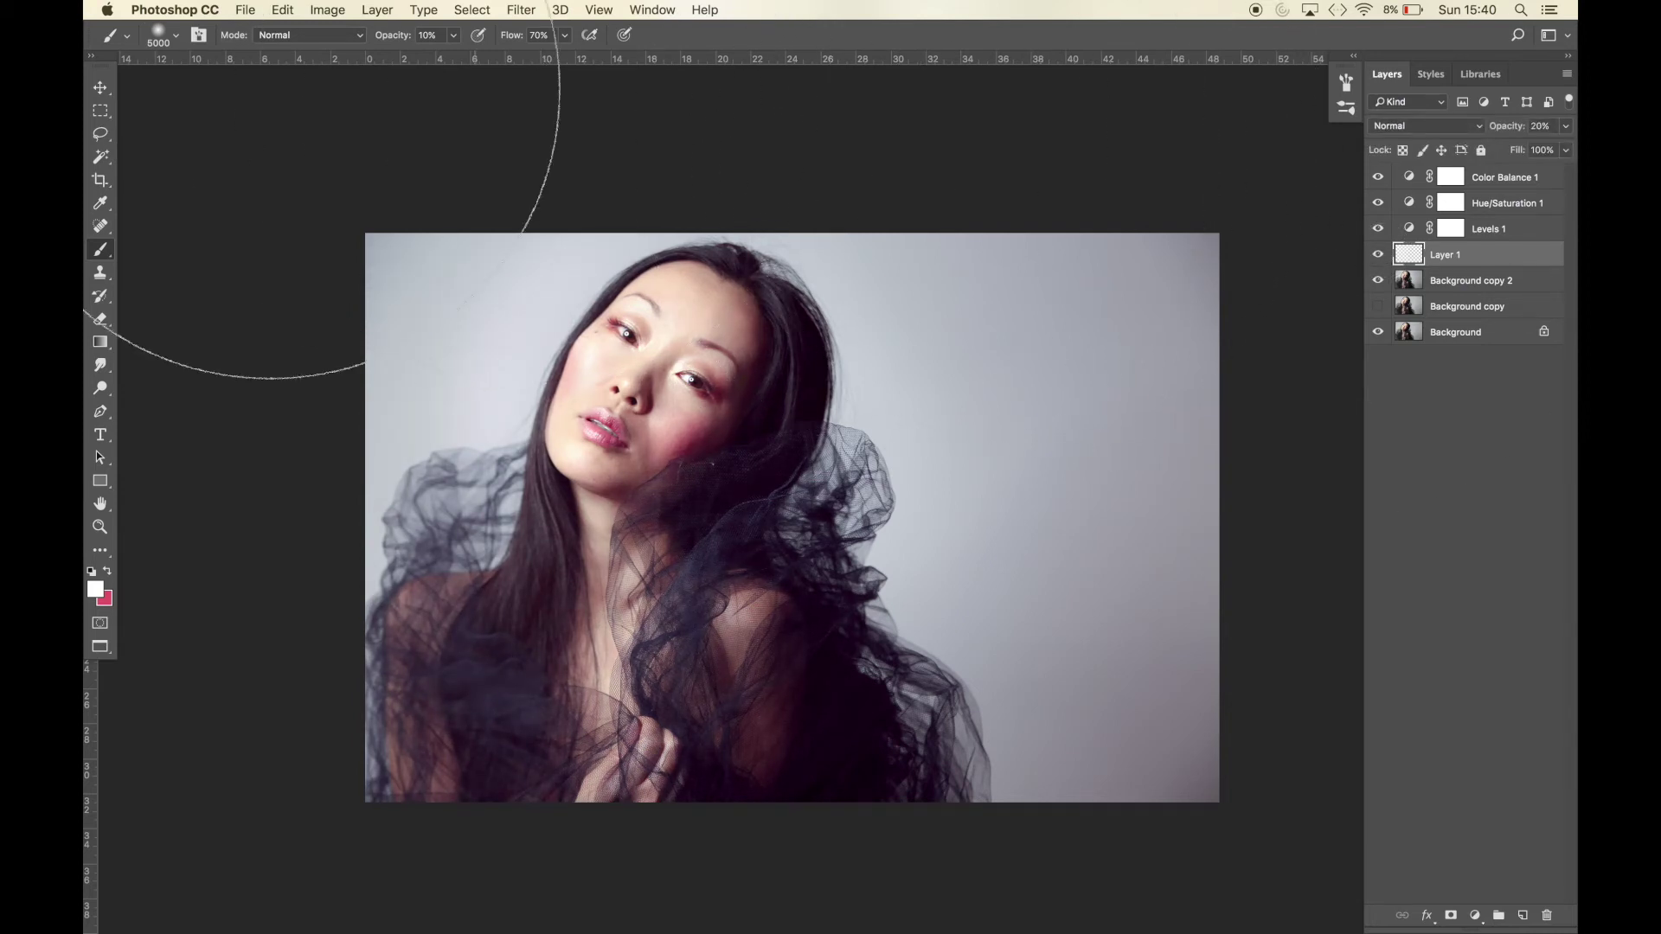
pyautogui.click(102, 88)
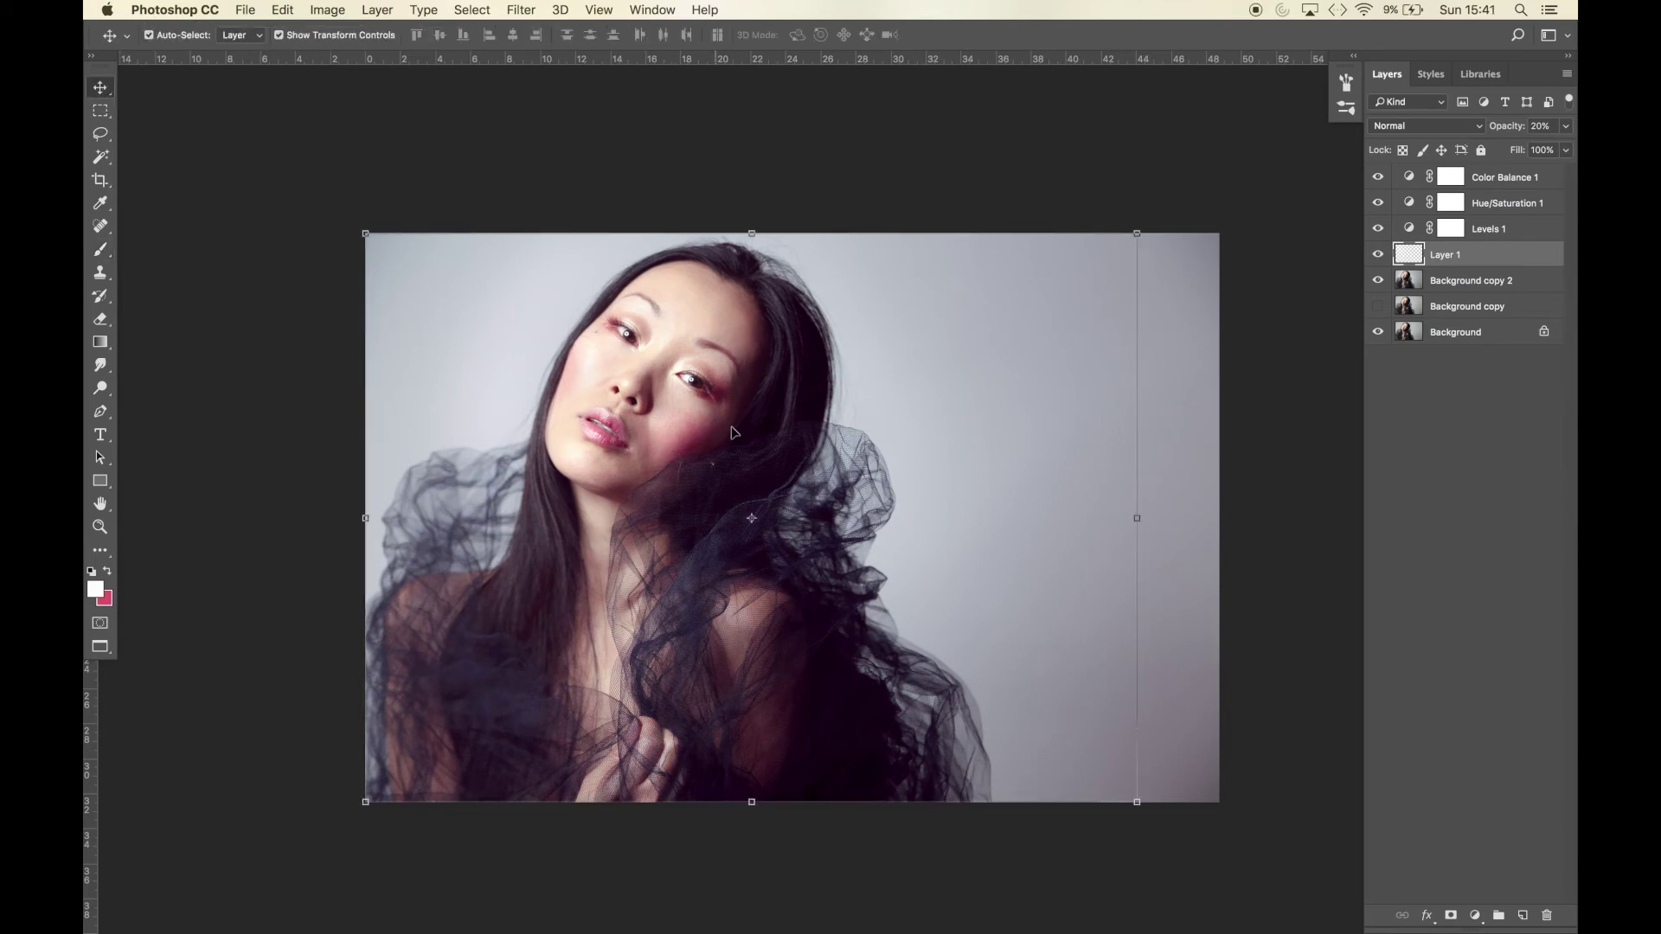
pyautogui.click(1378, 255)
pyautogui.click(1378, 255)
# Save the layered retouch to its existing file
pyautogui.click(247, 13)
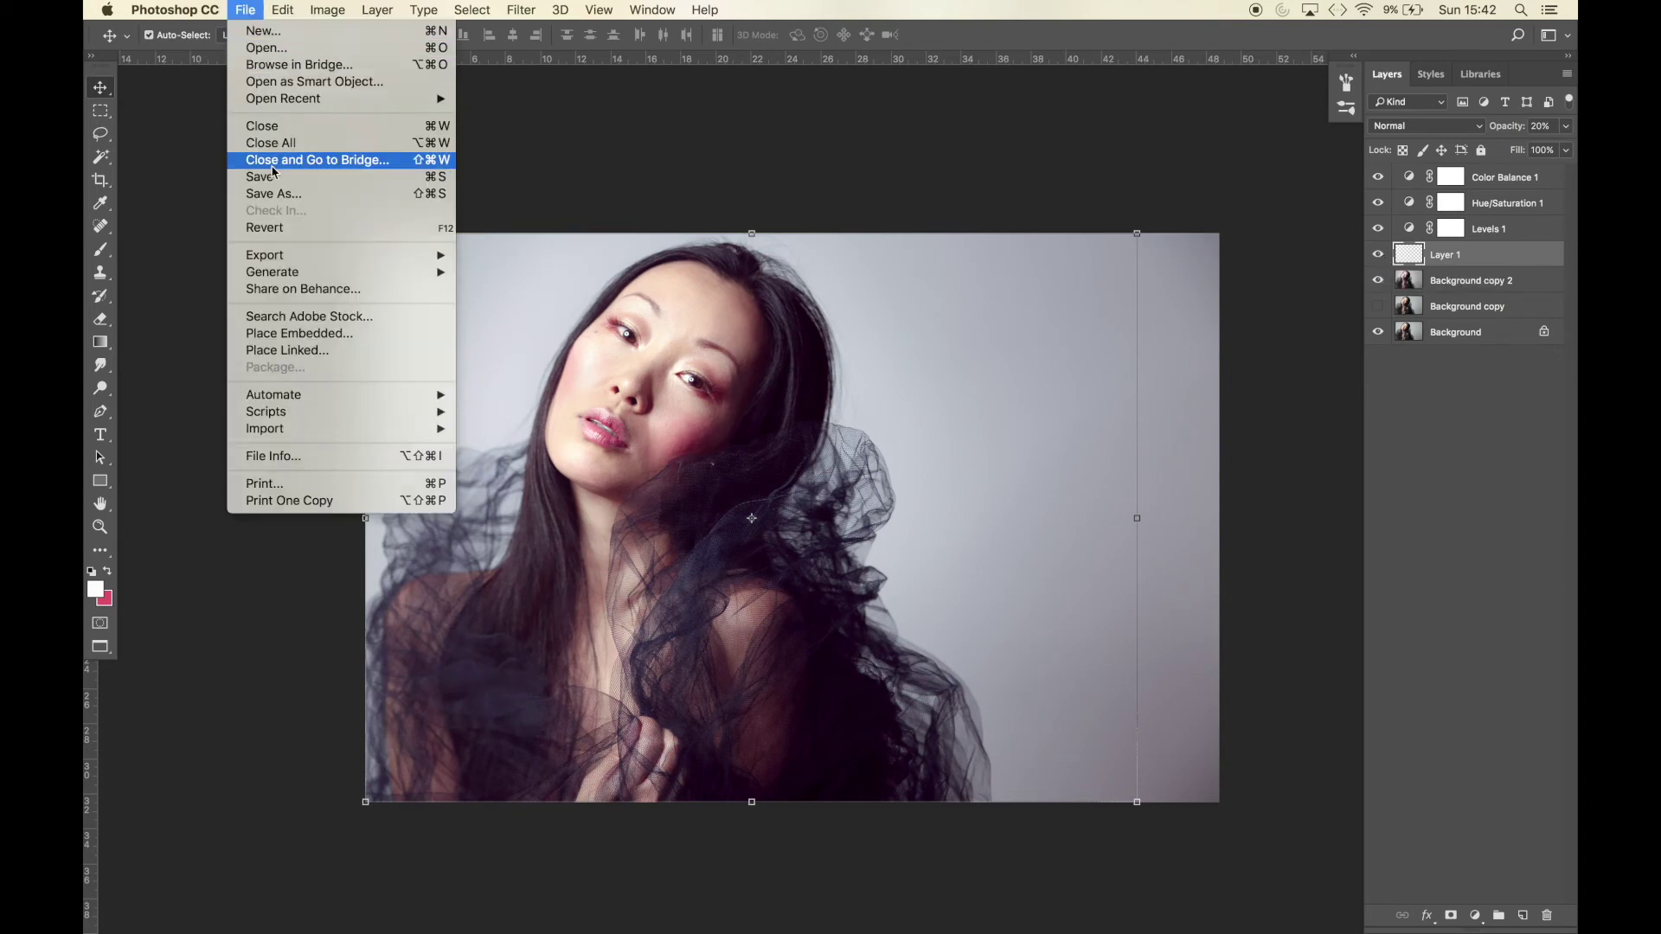
pyautogui.click(264, 176)
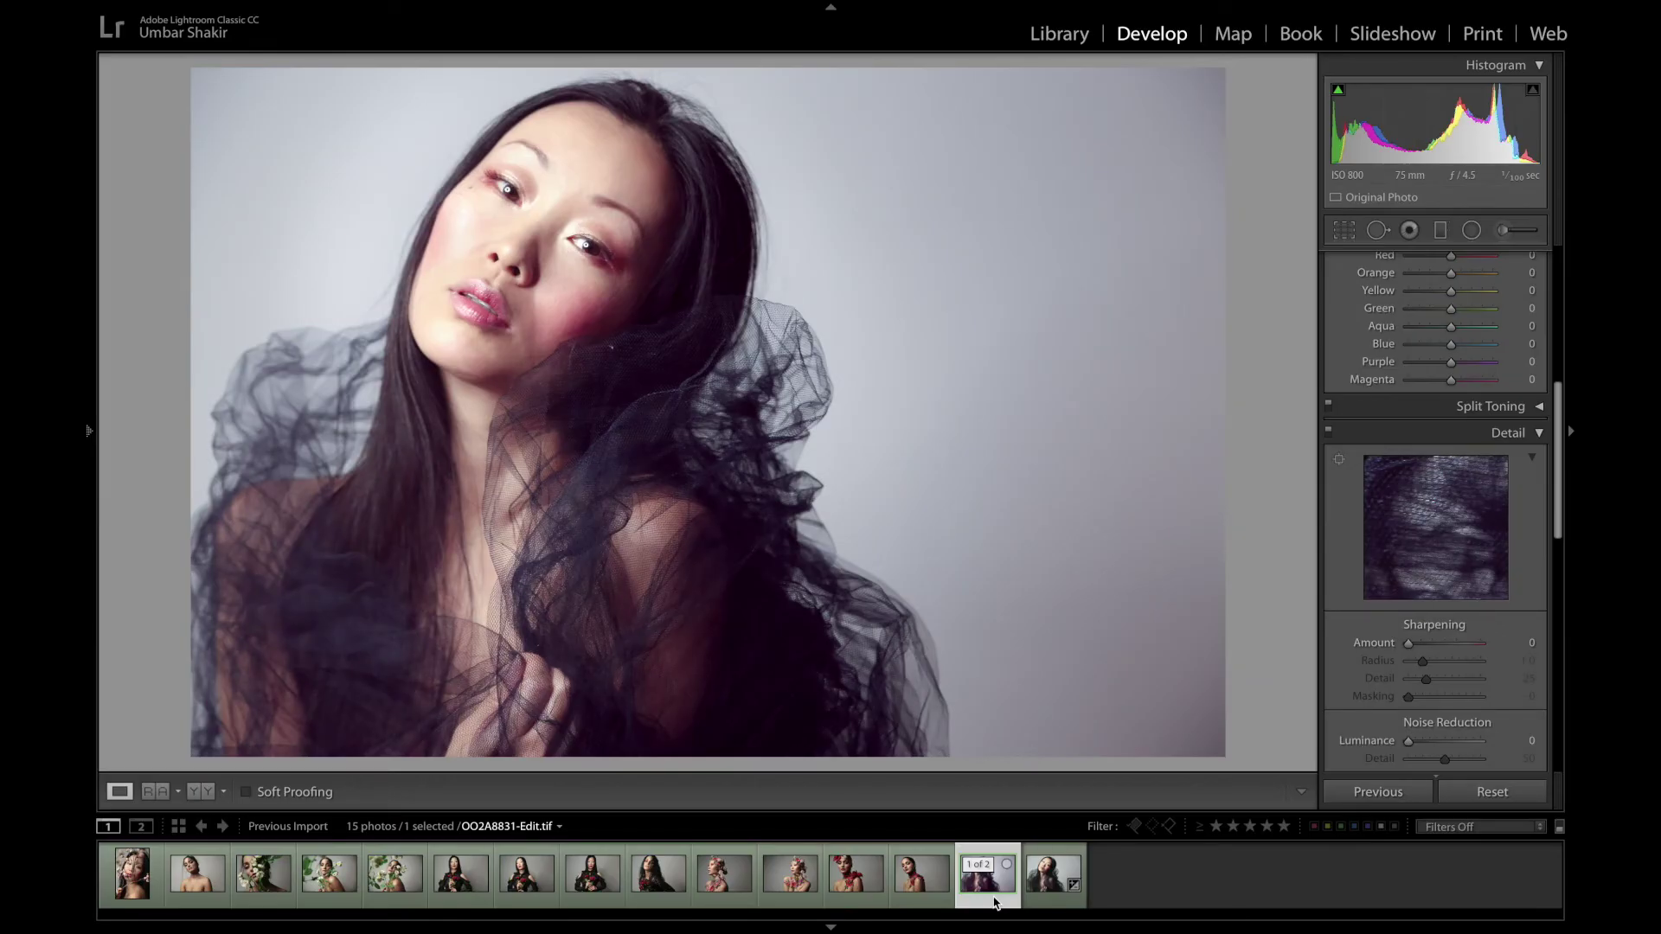
# Compare the retouched OO2A8831-Edit.tif with the original OO2A8831.jpg in Lightroom, ending on the edited version
pyautogui.press('Right')
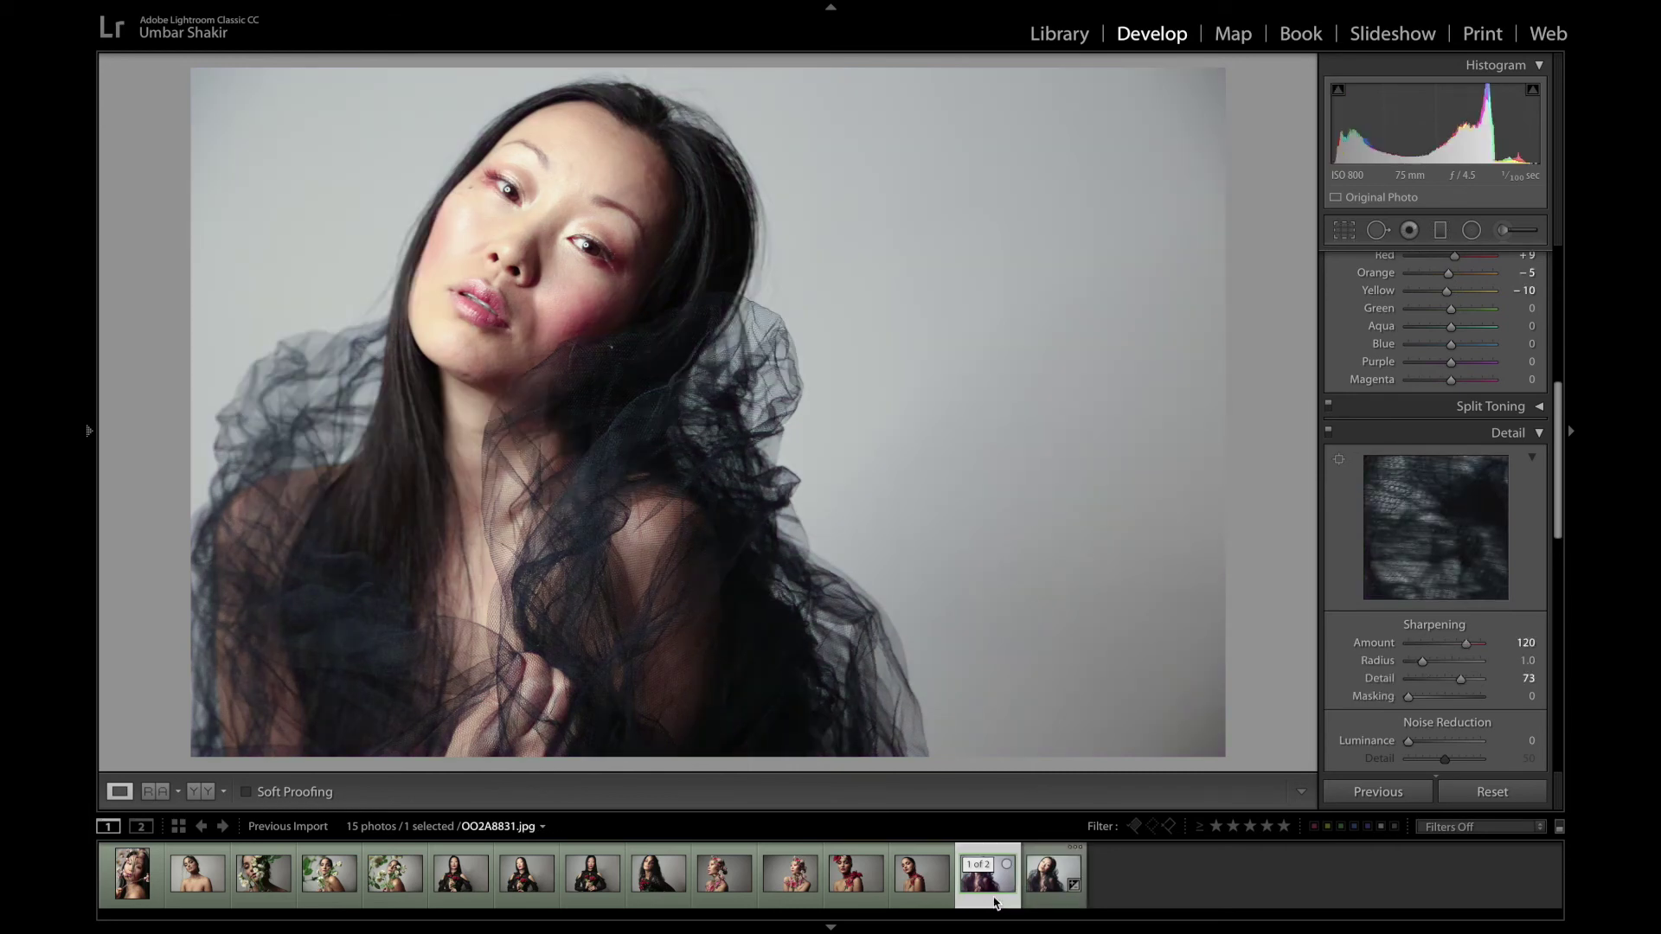
pyautogui.press('Left')
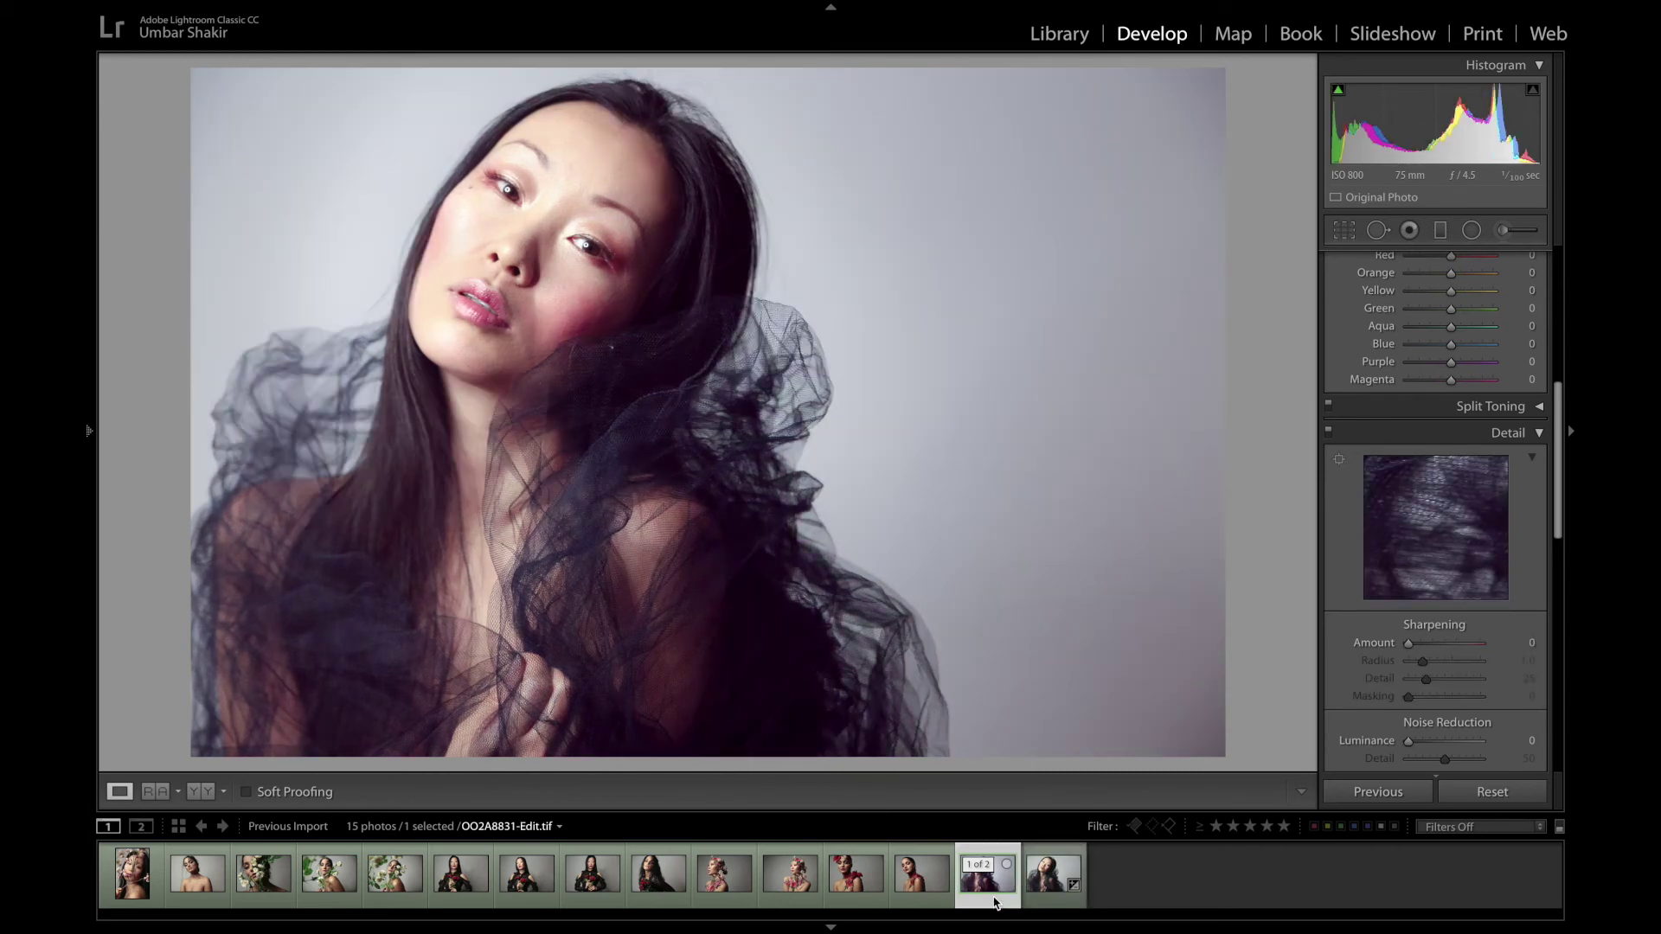
pyautogui.press('Right')
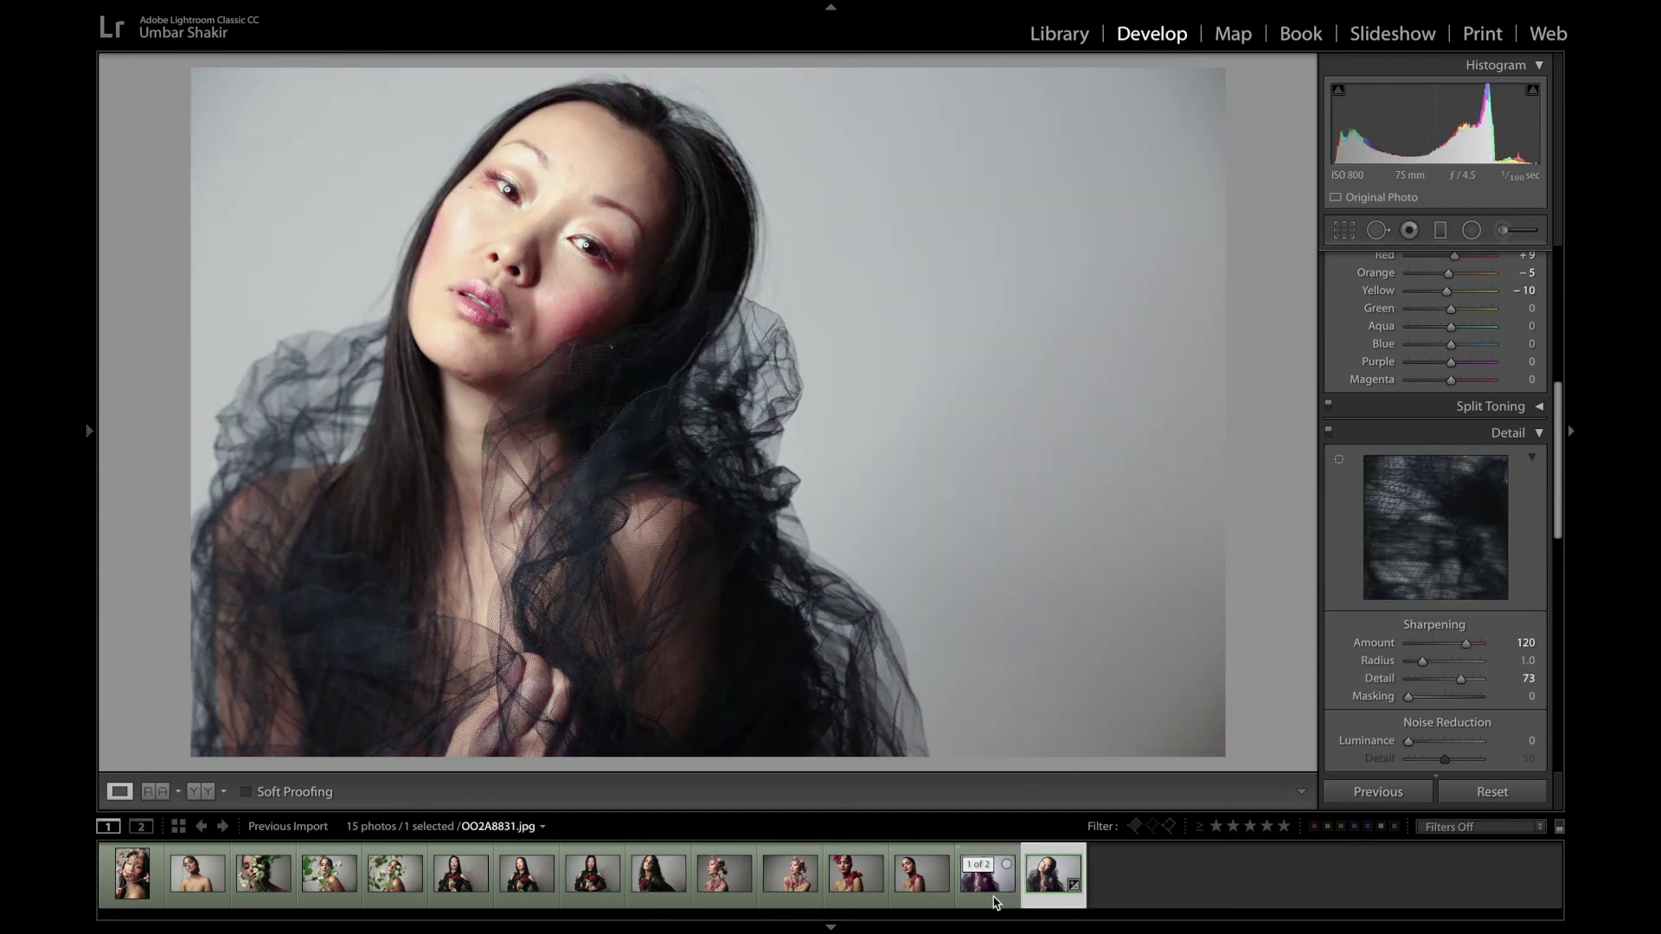
pyautogui.click(993, 902)
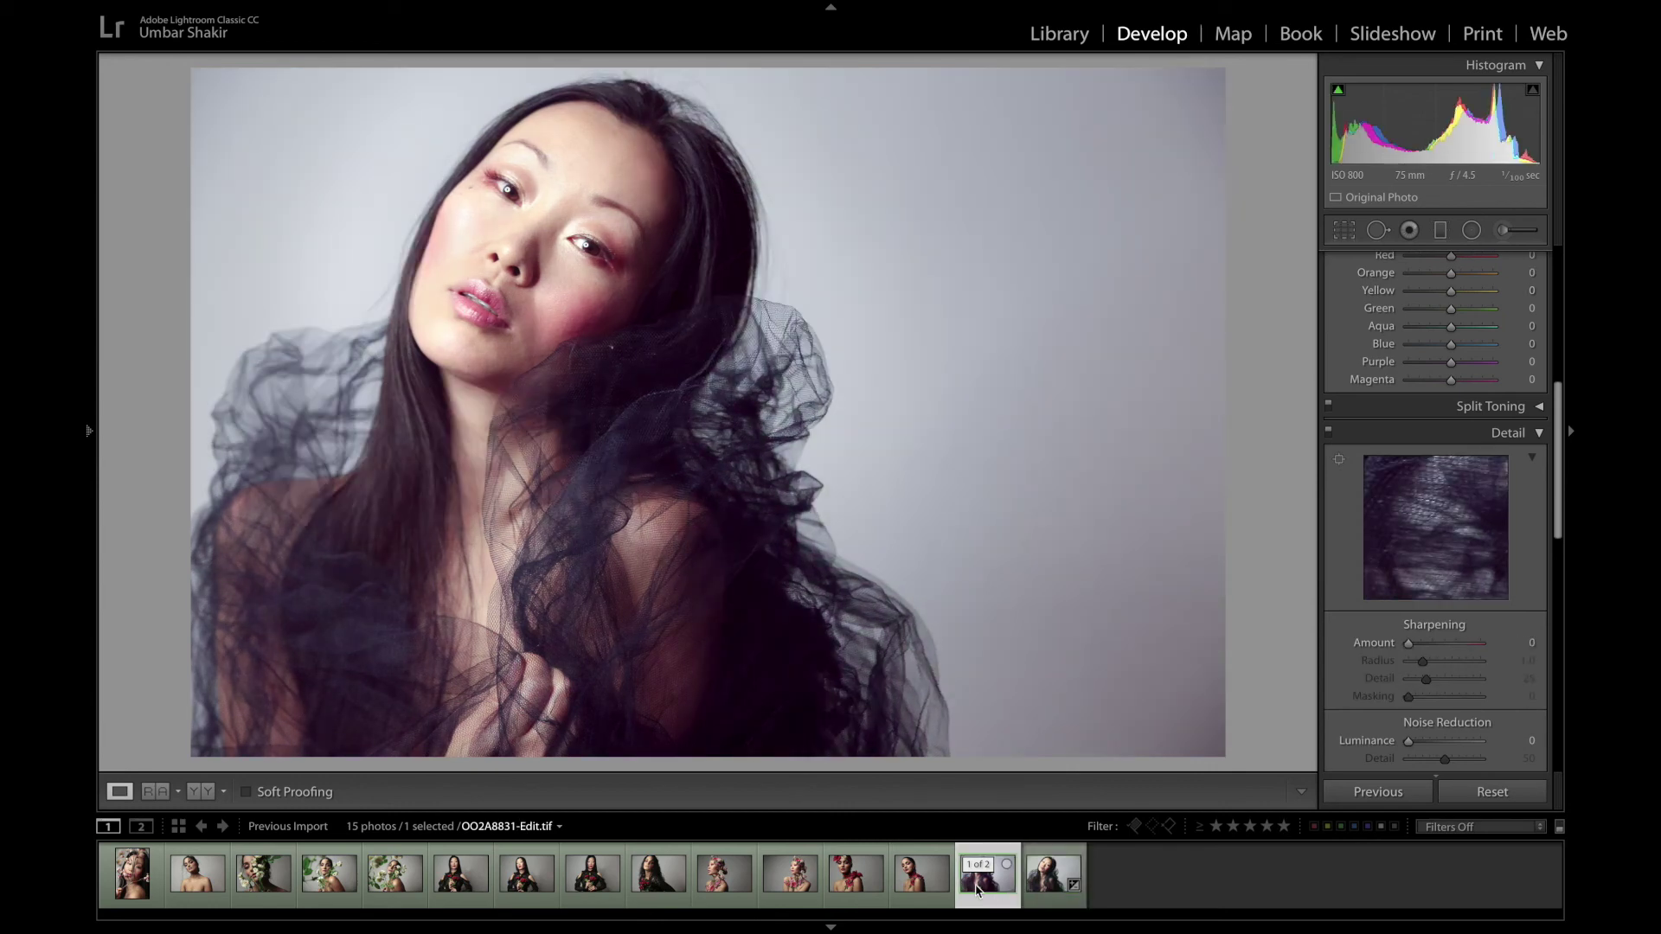